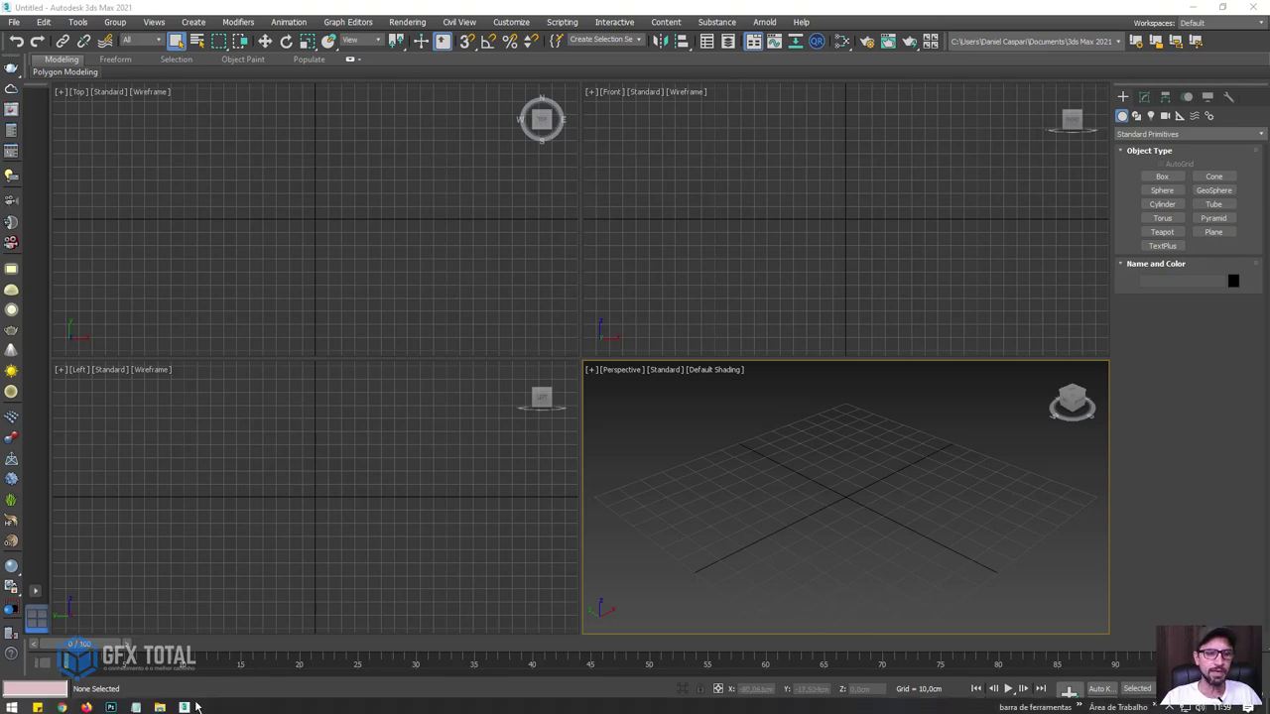
Open the Refs PureRef board from the ghost reference images folder in File Explorer.
click(162, 707)
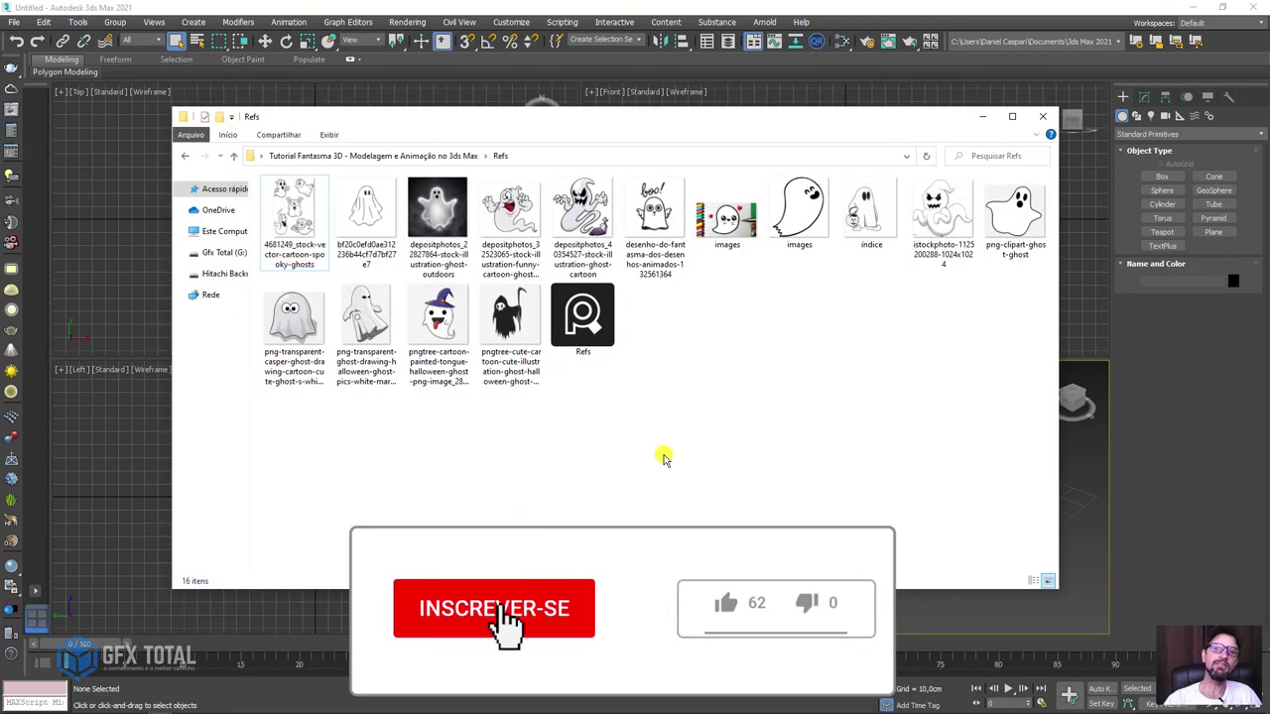
click(585, 319)
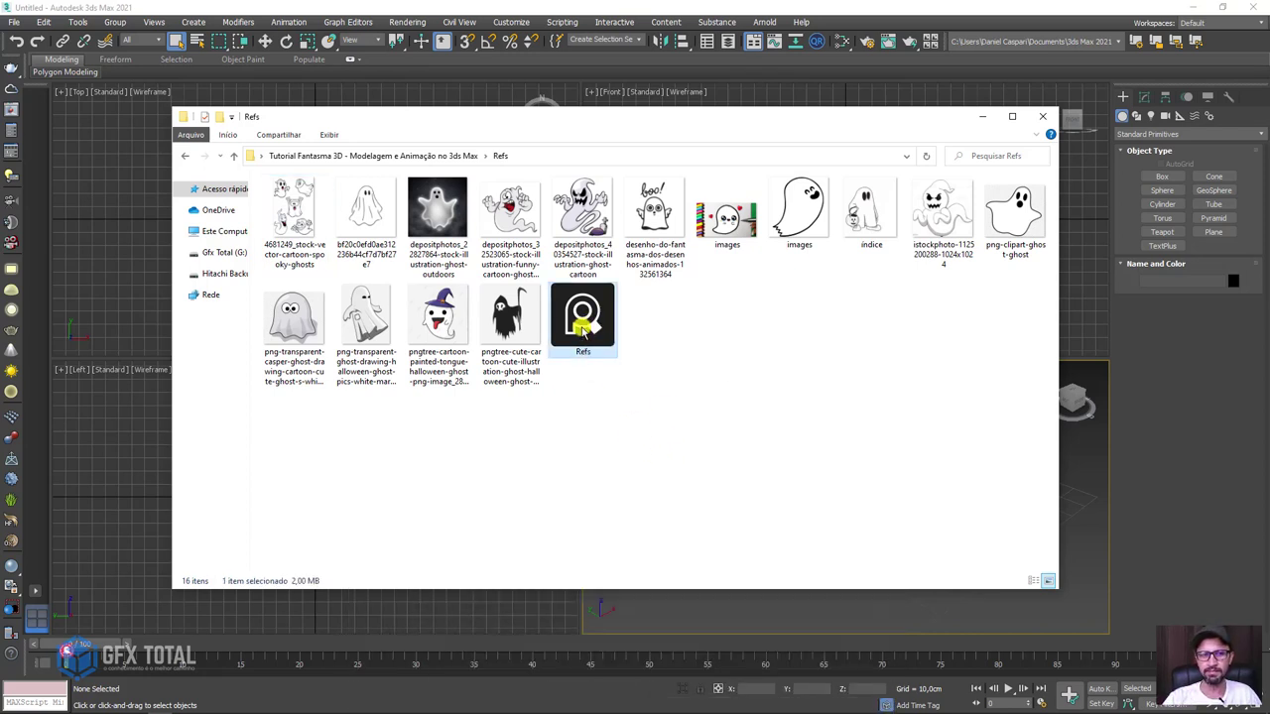
double_click(583, 330)
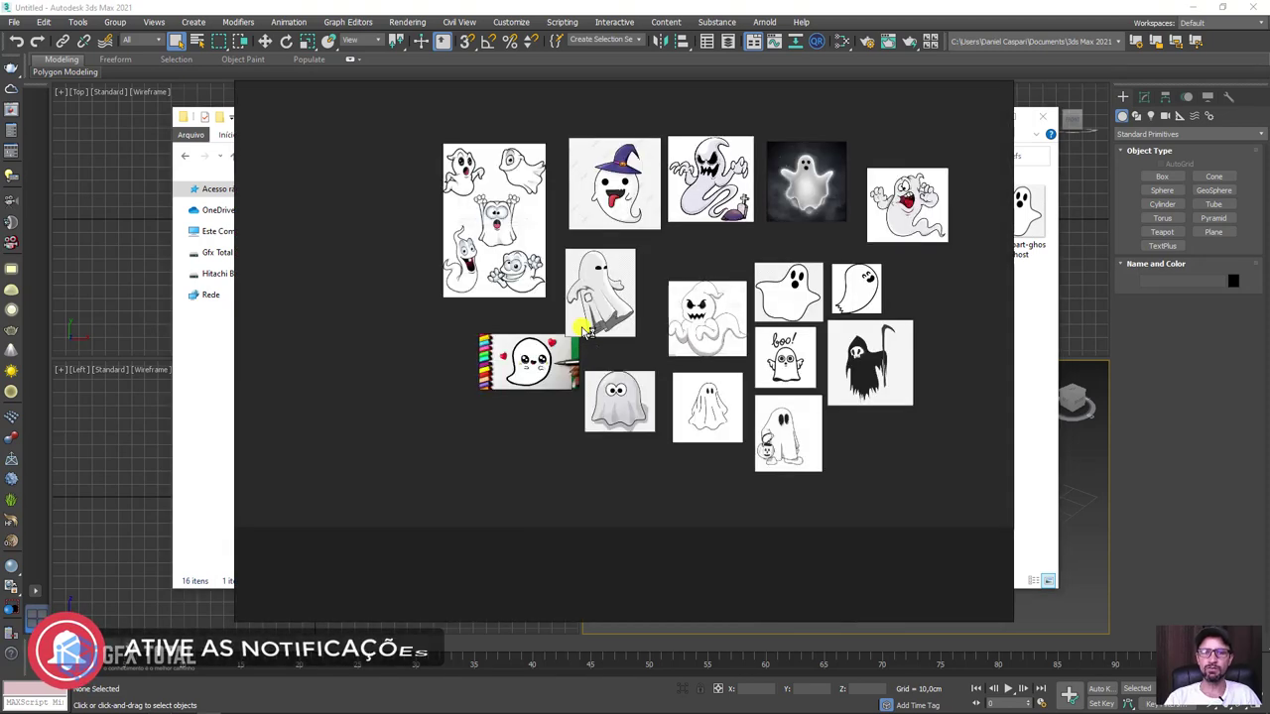
Pan around the PureRef board and nudge the angry and laughing ghost images into place.
scroll(759, 405, up, 2)
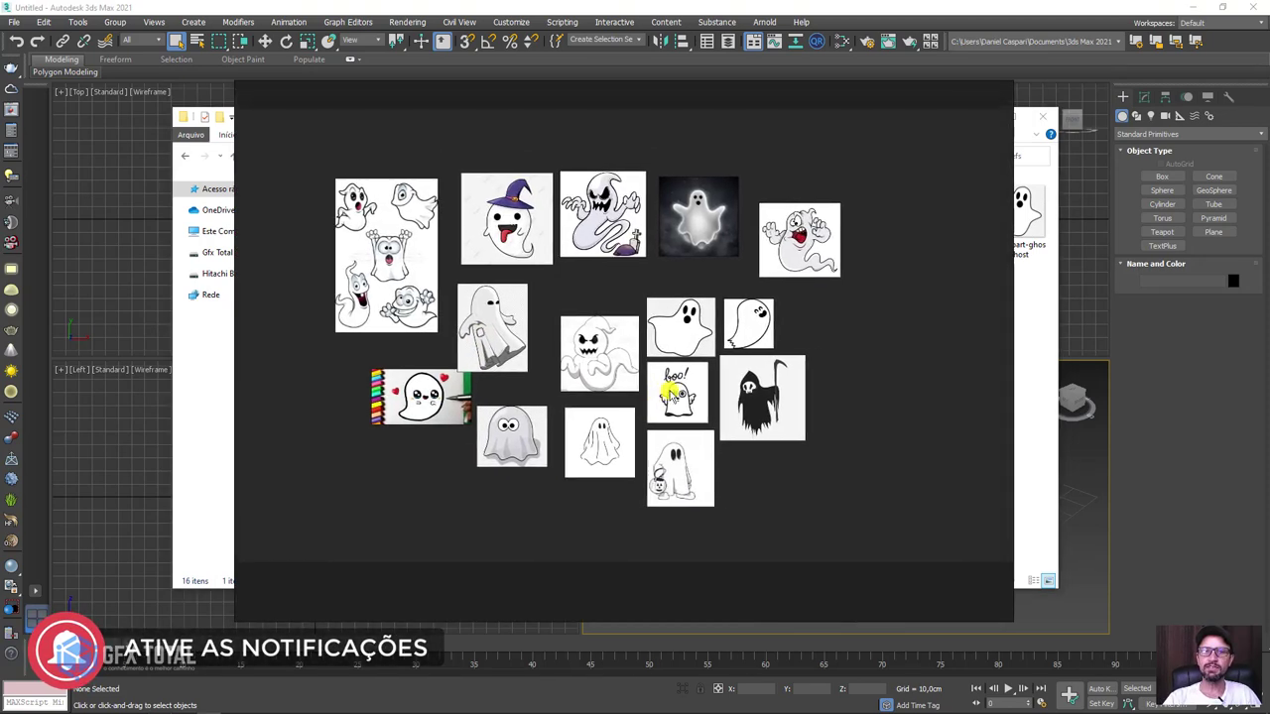
scroll(758, 405, down, 2)
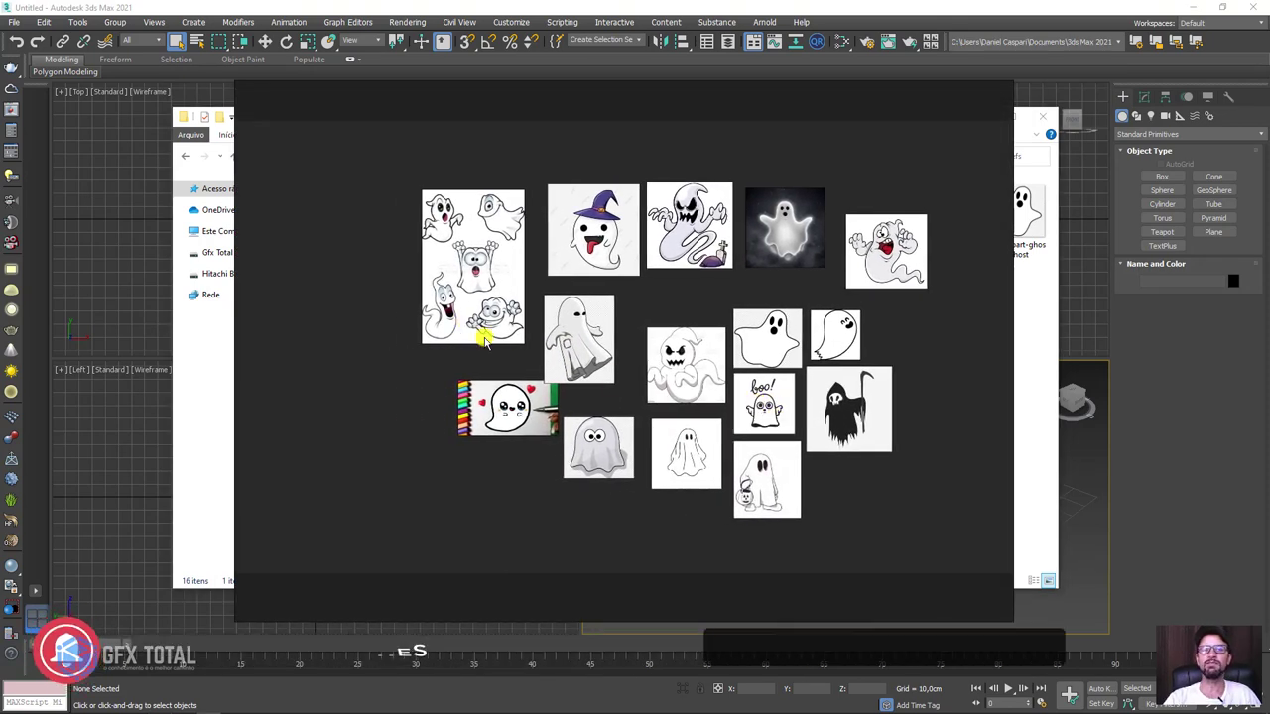
middle_drag(487, 334, 516, 375)
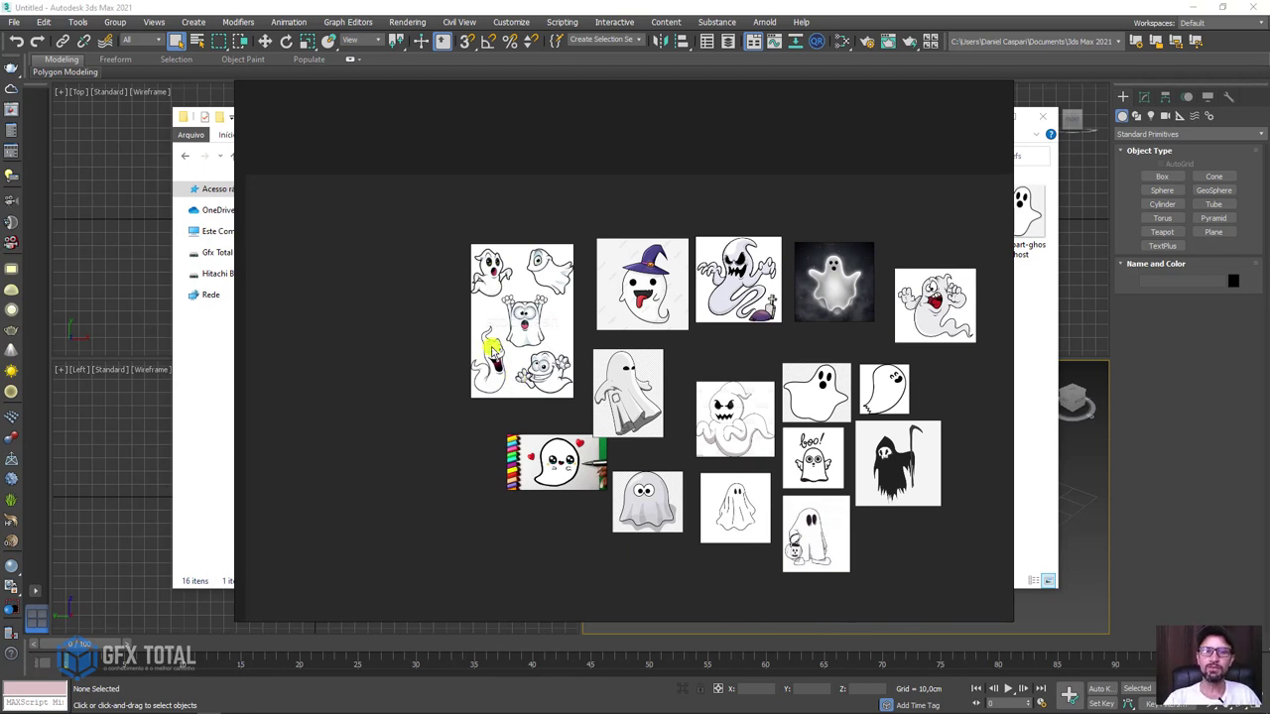
mouse_move(511, 347)
mouse_down()
mouse_move(453, 311)
mouse_move(503, 340)
mouse_up()
scroll(521, 337, up, 2)
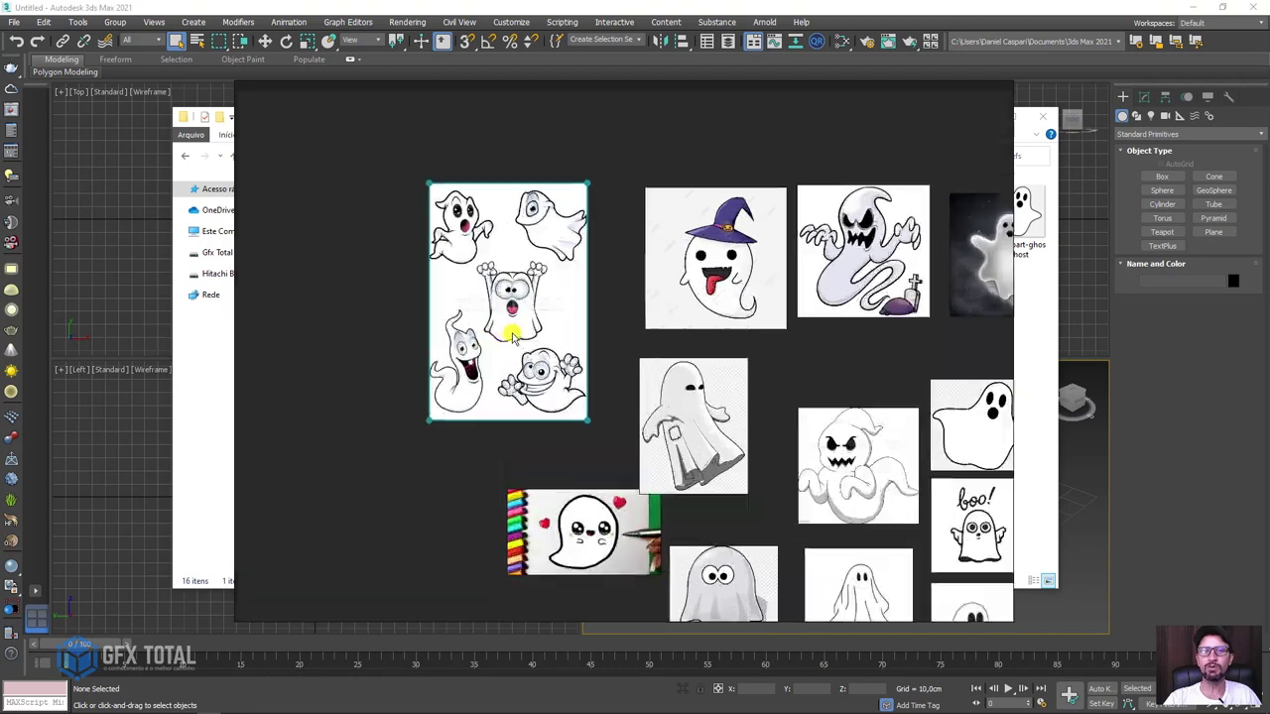
scroll(530, 332, up, 1)
mouse_move(666, 329)
middle_down()
mouse_move(587, 321)
mouse_move(487, 371)
middle_up()
click(617, 286)
click(668, 353)
drag(669, 352, 673, 339)
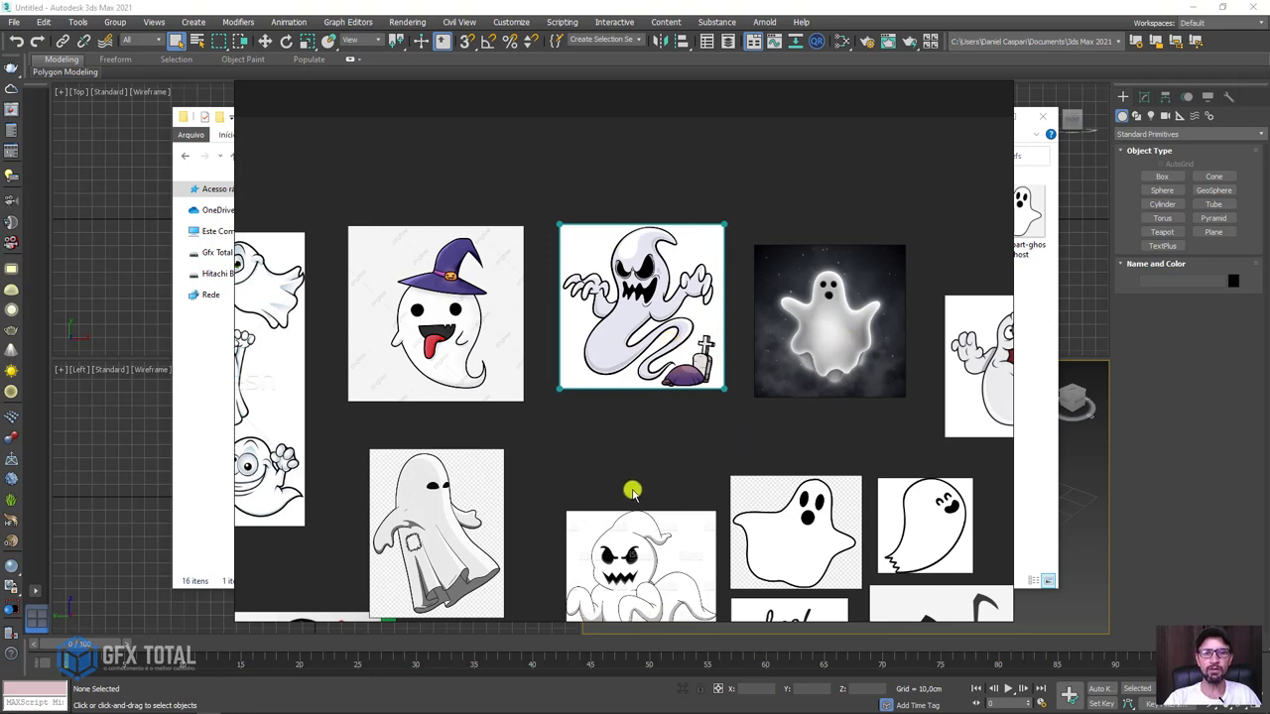
middle_drag(632, 490, 658, 181)
middle_drag(880, 339, 661, 456)
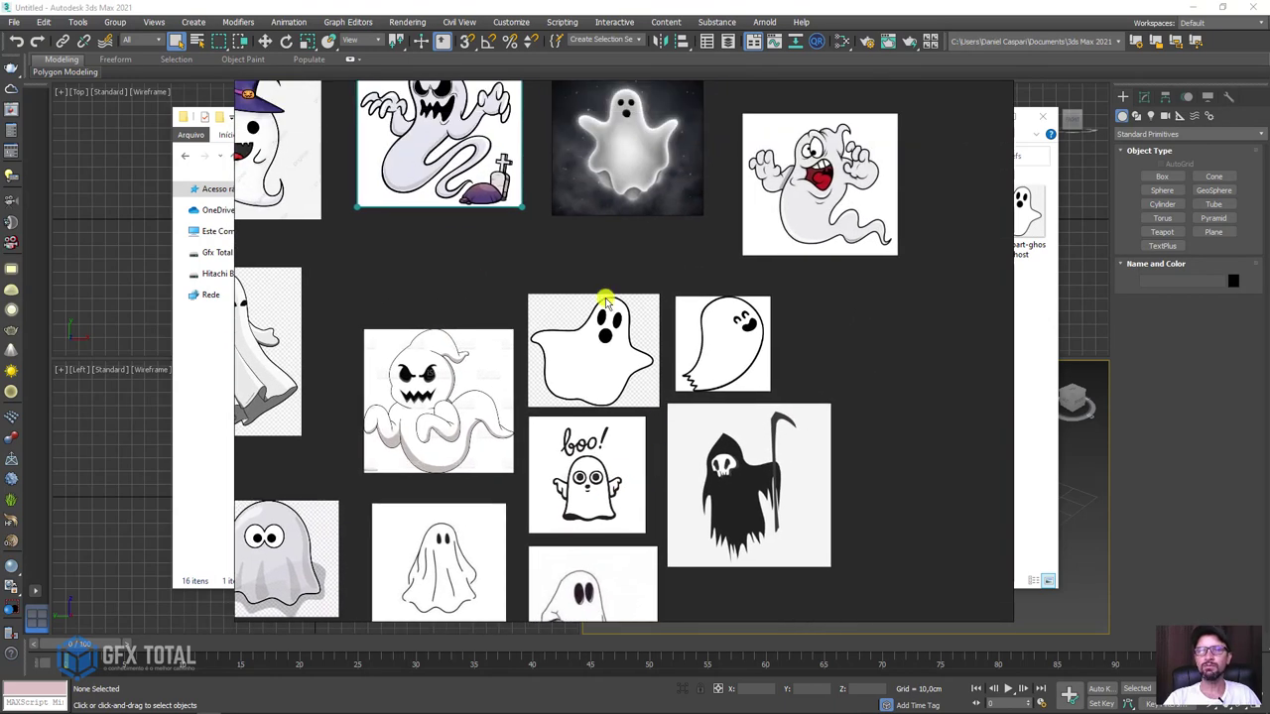
mouse_move(604, 295)
middle_down()
mouse_move(582, 447)
mouse_move(594, 474)
mouse_move(422, 468)
middle_up()
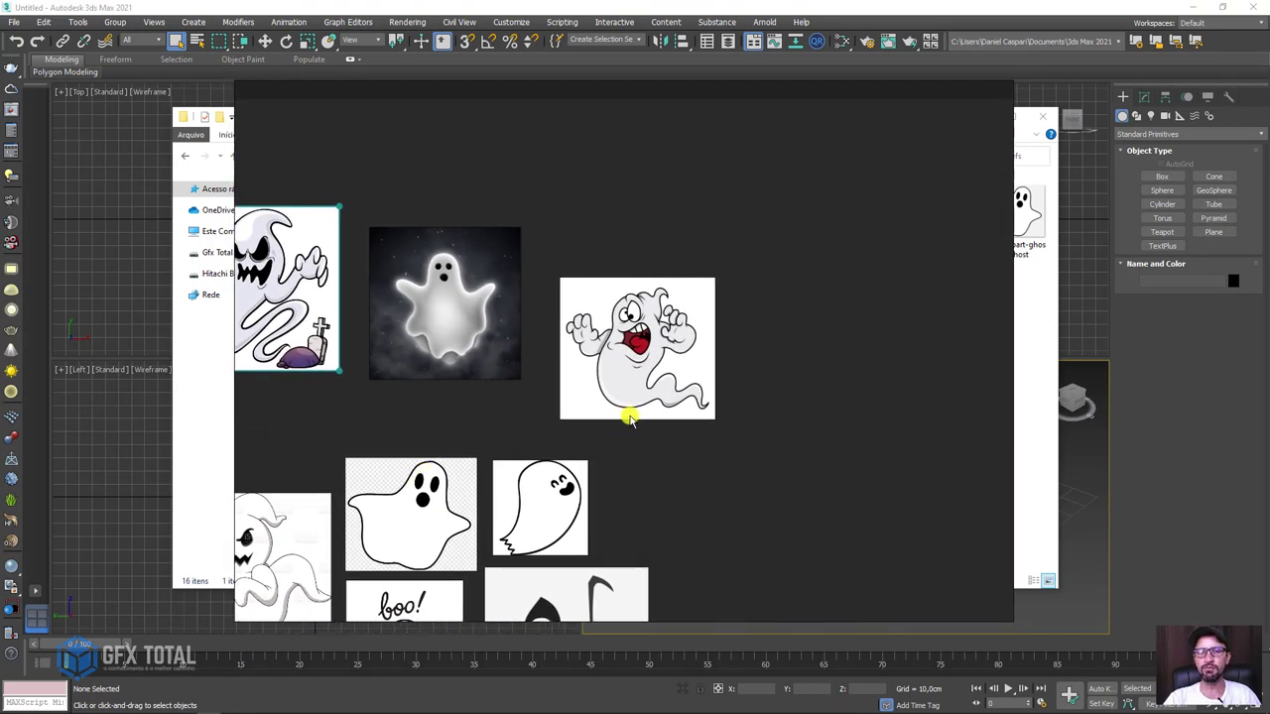
mouse_move(629, 414)
mouse_down()
mouse_move(663, 420)
mouse_move(650, 344)
mouse_move(645, 363)
mouse_up()
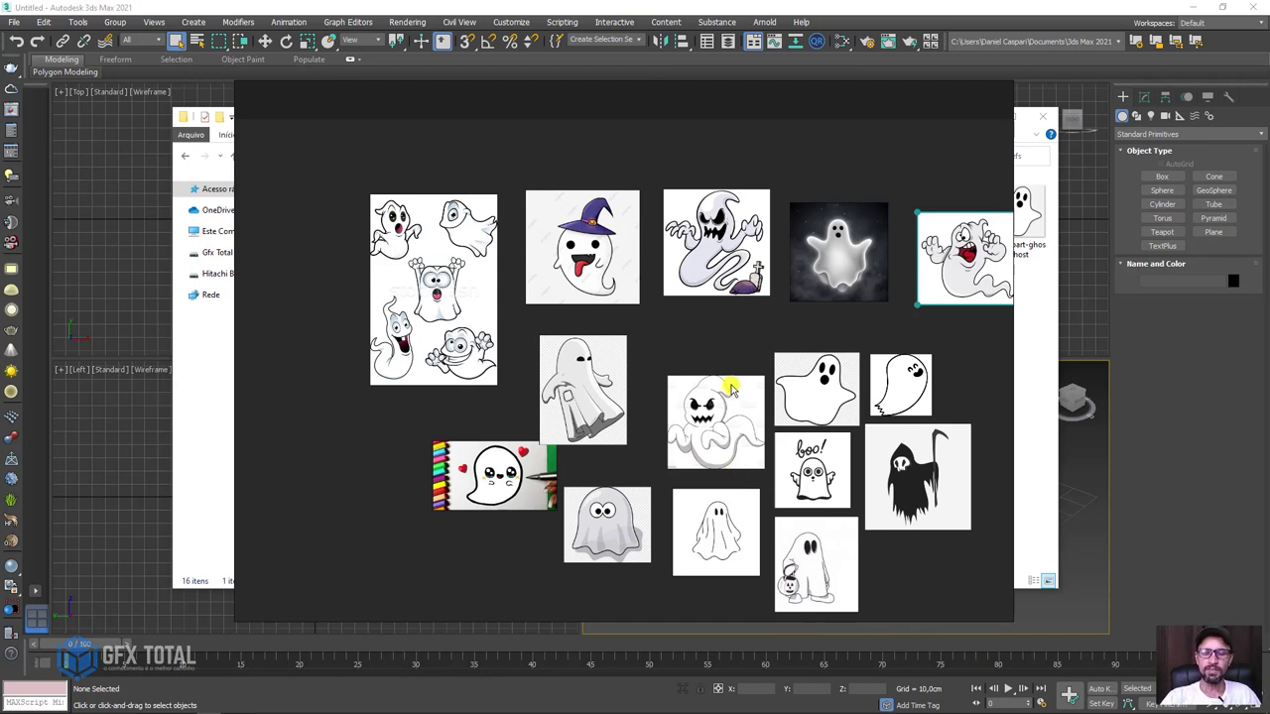
Move the hooded ghost to the board's left side and scale it up.
mouse_move(594, 409)
mouse_down()
mouse_move(291, 447)
mouse_move(315, 464)
mouse_up()
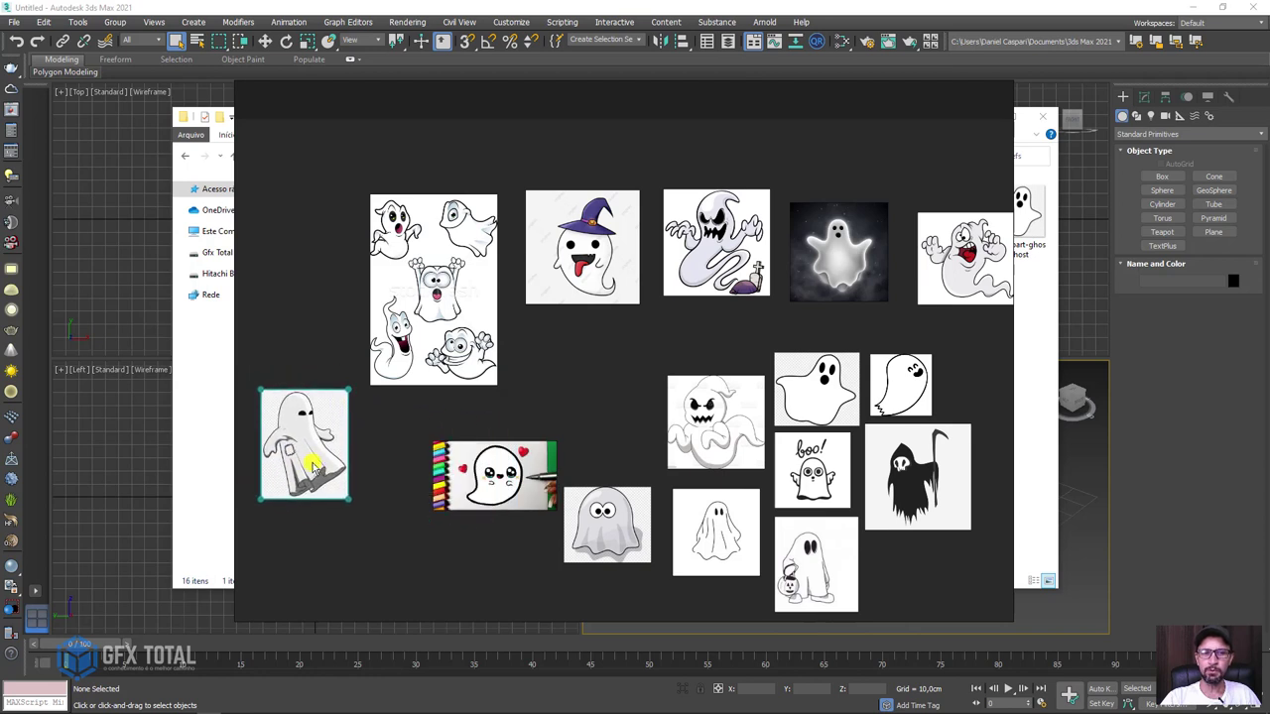
middle_drag(401, 483, 637, 439)
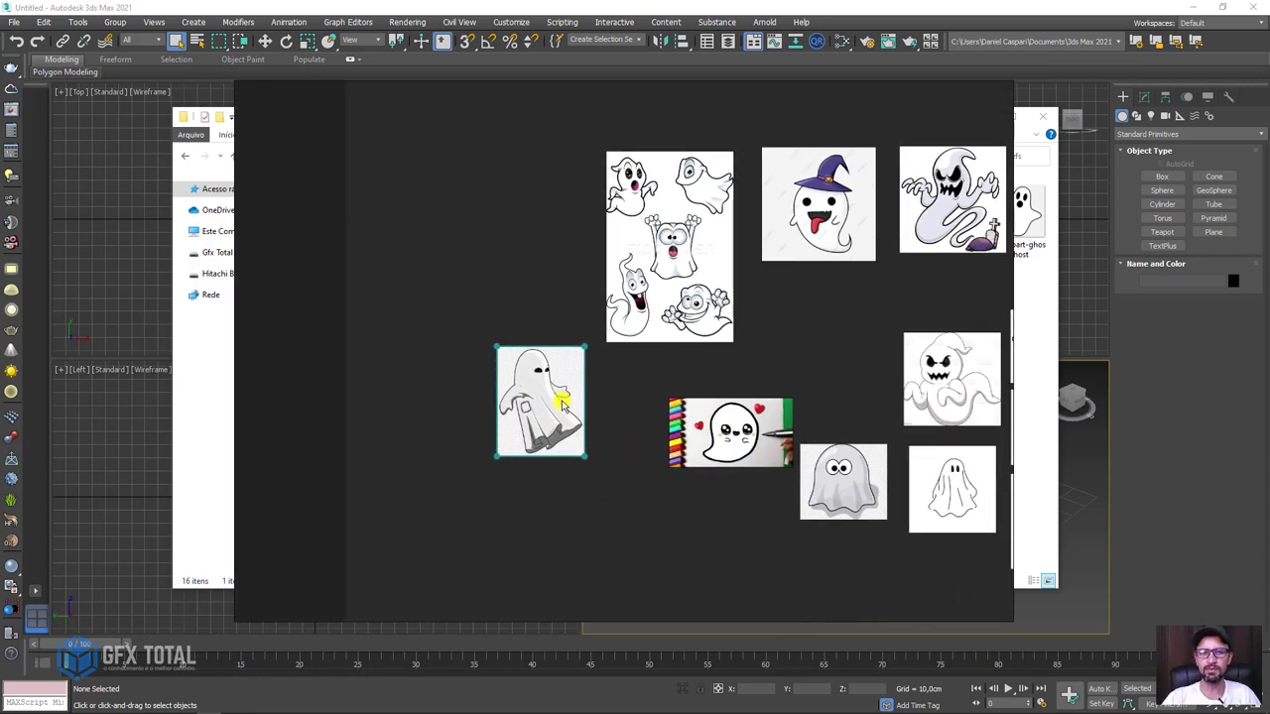
drag(561, 402, 524, 424)
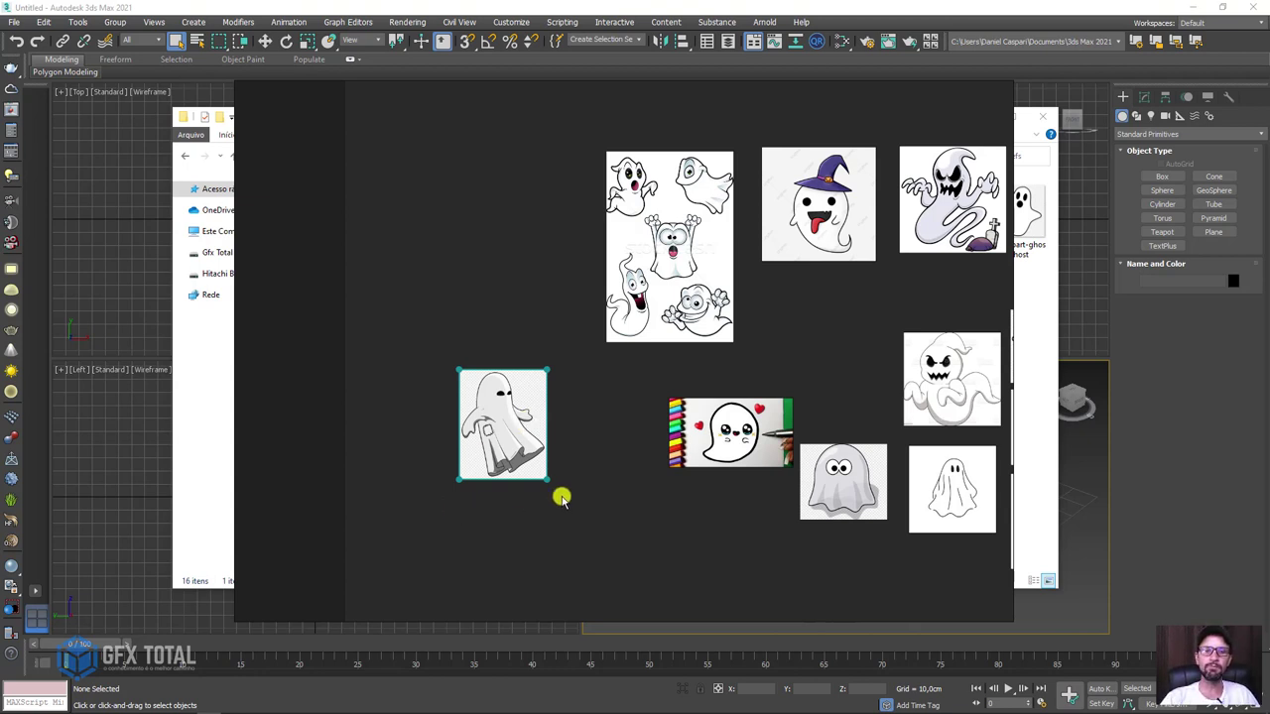
scroll(531, 466, up, 1)
scroll(511, 436, up, 3)
scroll(499, 424, up, 1)
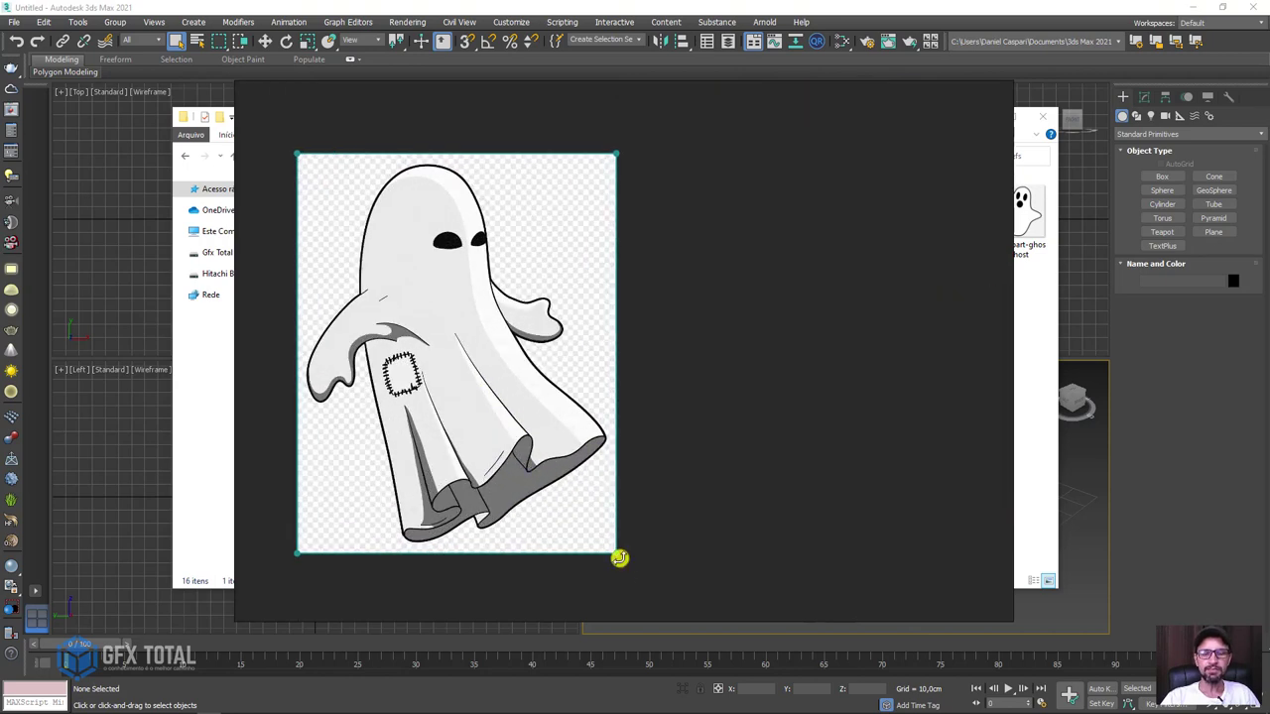
drag(617, 553, 728, 632)
scroll(712, 507, down, 3)
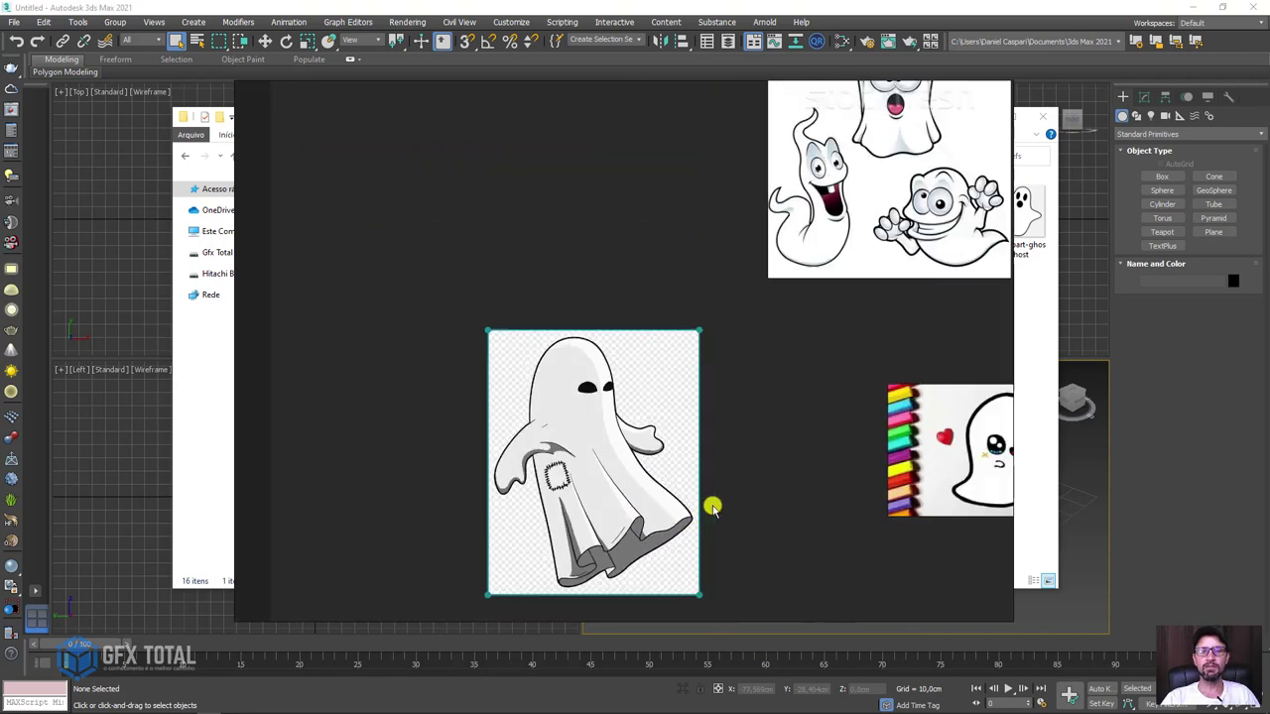
middle_drag(711, 507, 672, 406)
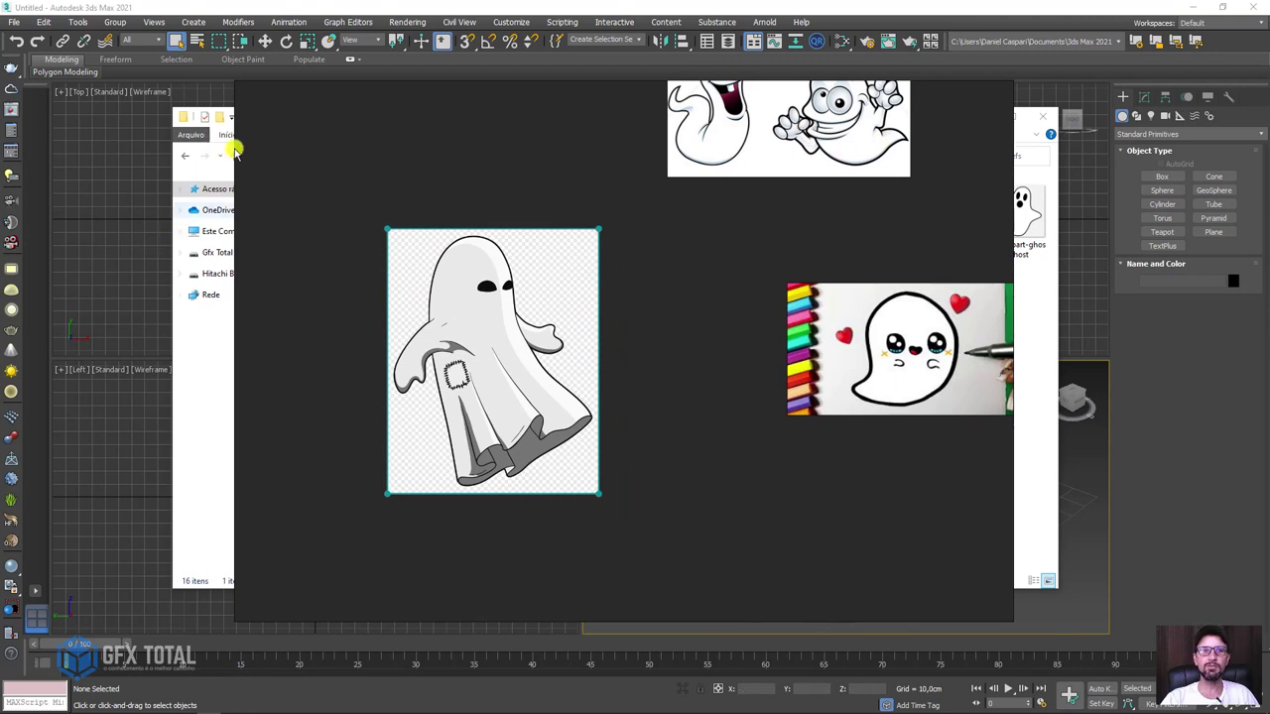
Back in 3ds Max, draw a Plane in the Front view and frame it in Perspective.
click(608, 8)
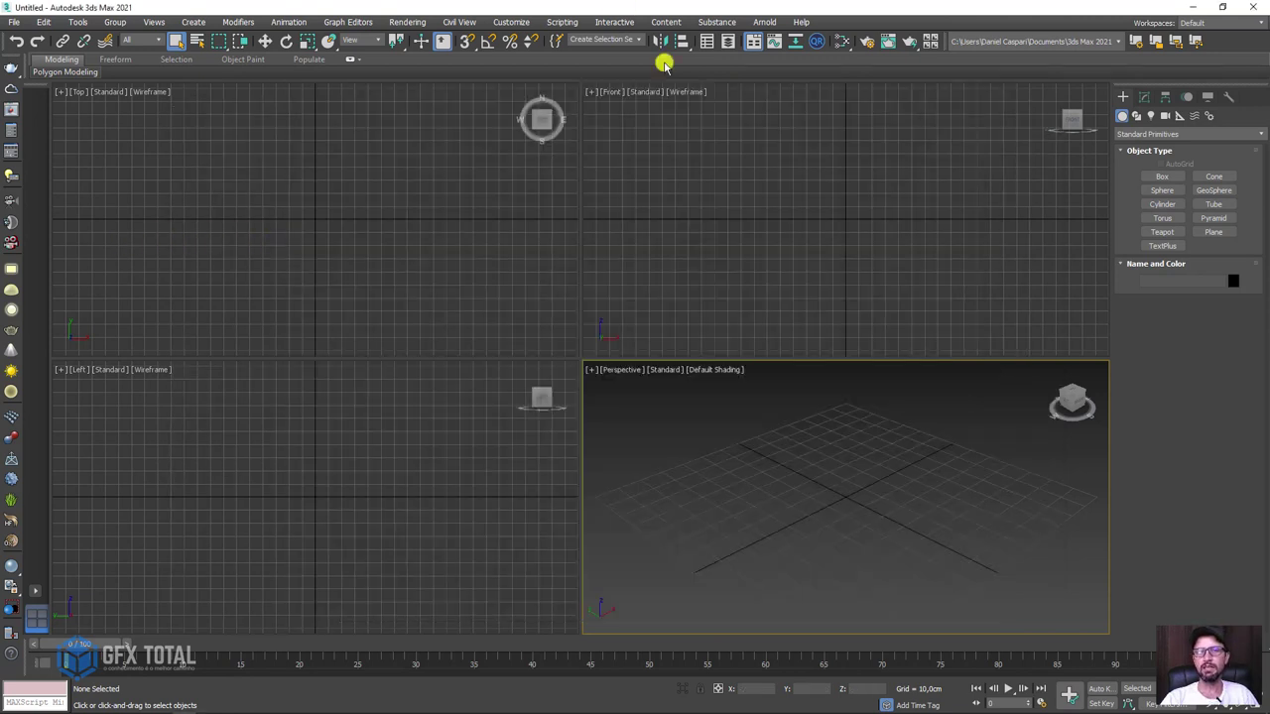
mouse_move(906, 232)
middle_down()
mouse_move(853, 264)
mouse_move(876, 241)
middle_up()
click(1213, 231)
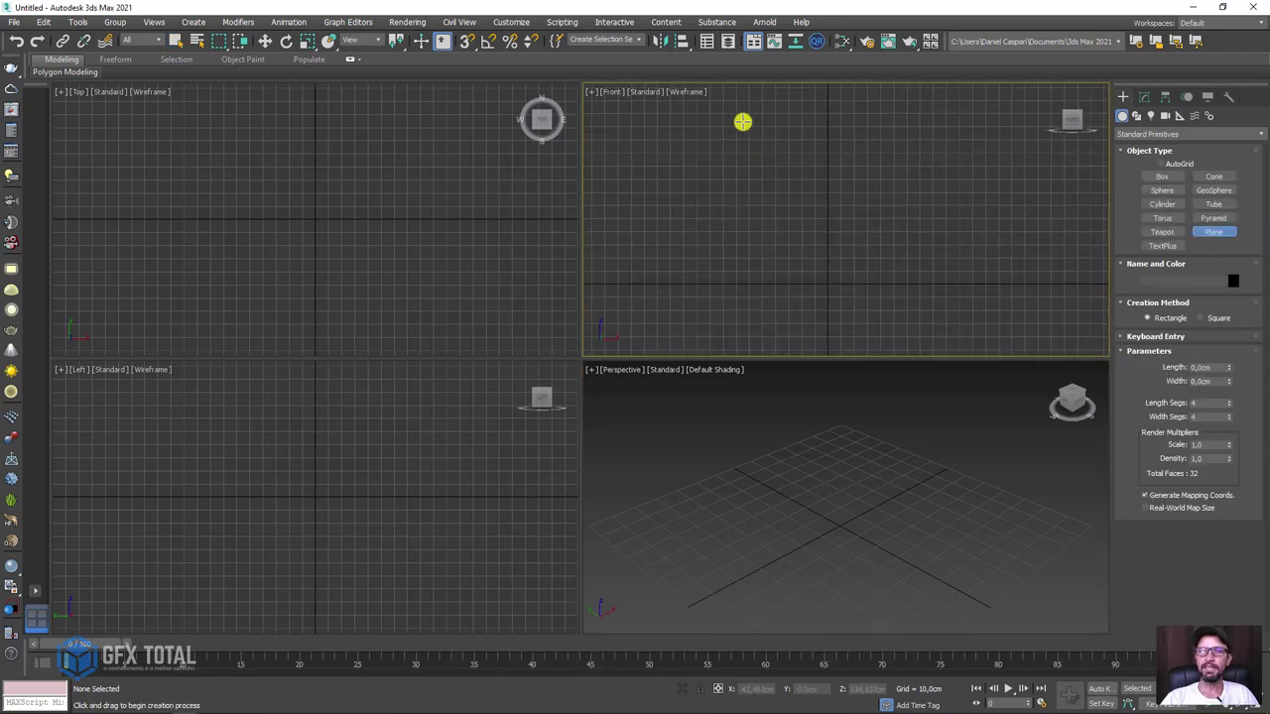
drag(742, 122, 890, 285)
middle_click(870, 438)
key(z)
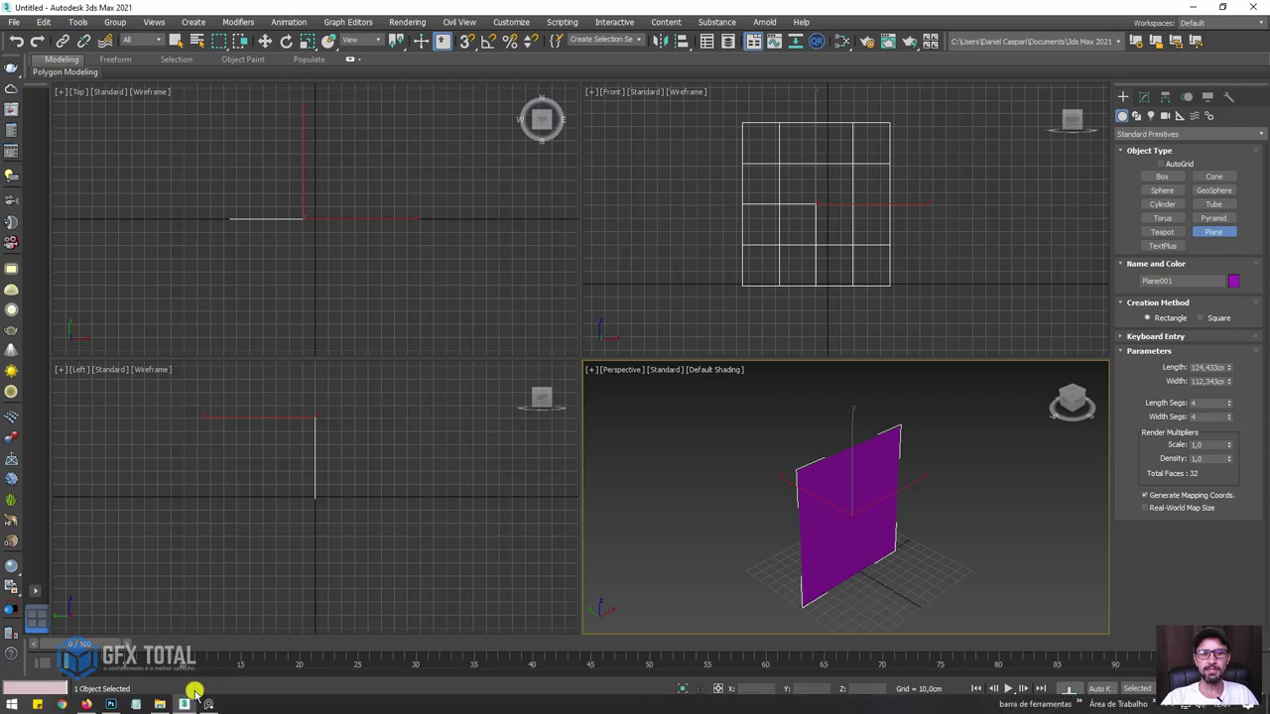
Drag the hooded ghost PNG from the reference folder onto the plane as its texture.
click(158, 702)
drag(776, 129, 479, 30)
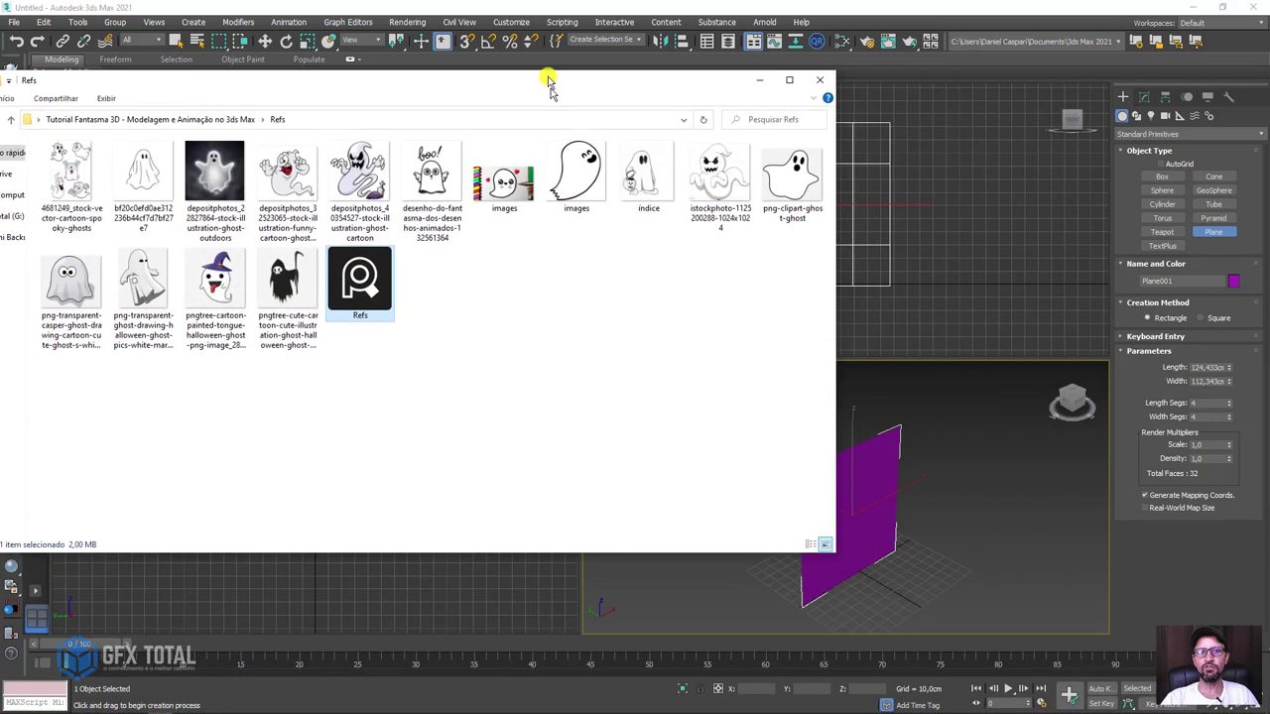
click(70, 228)
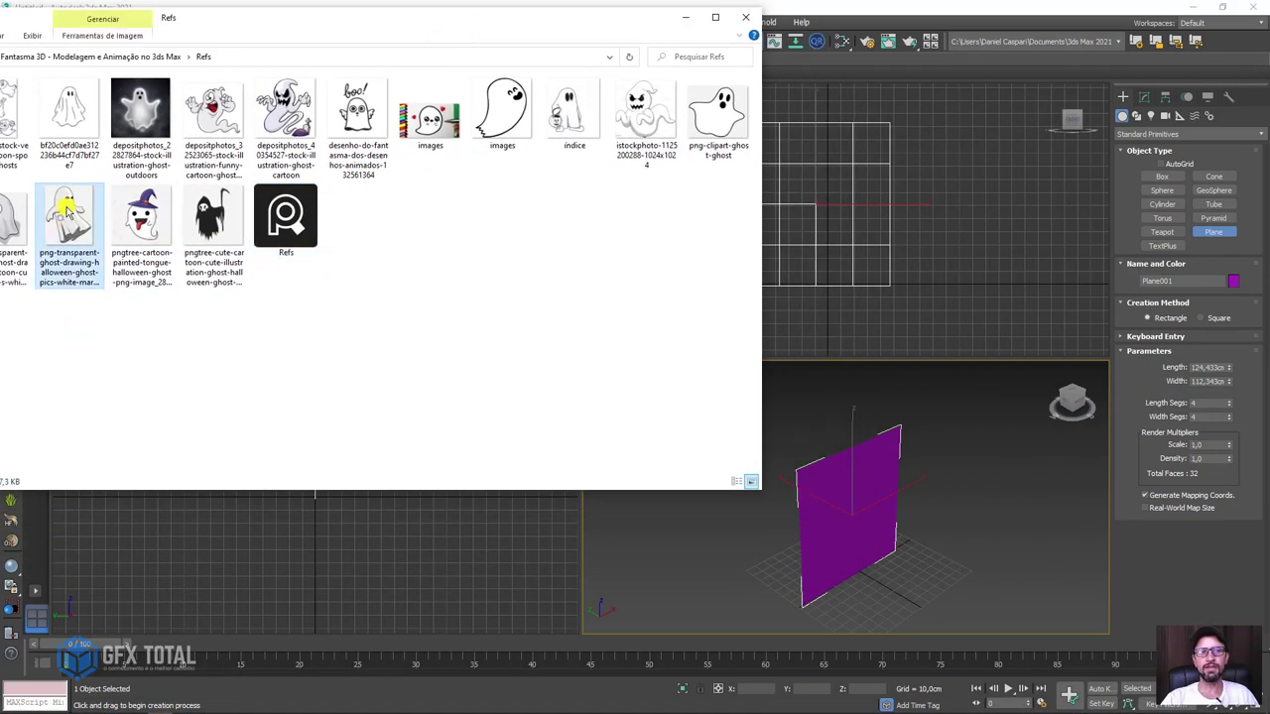
drag(65, 213, 855, 521)
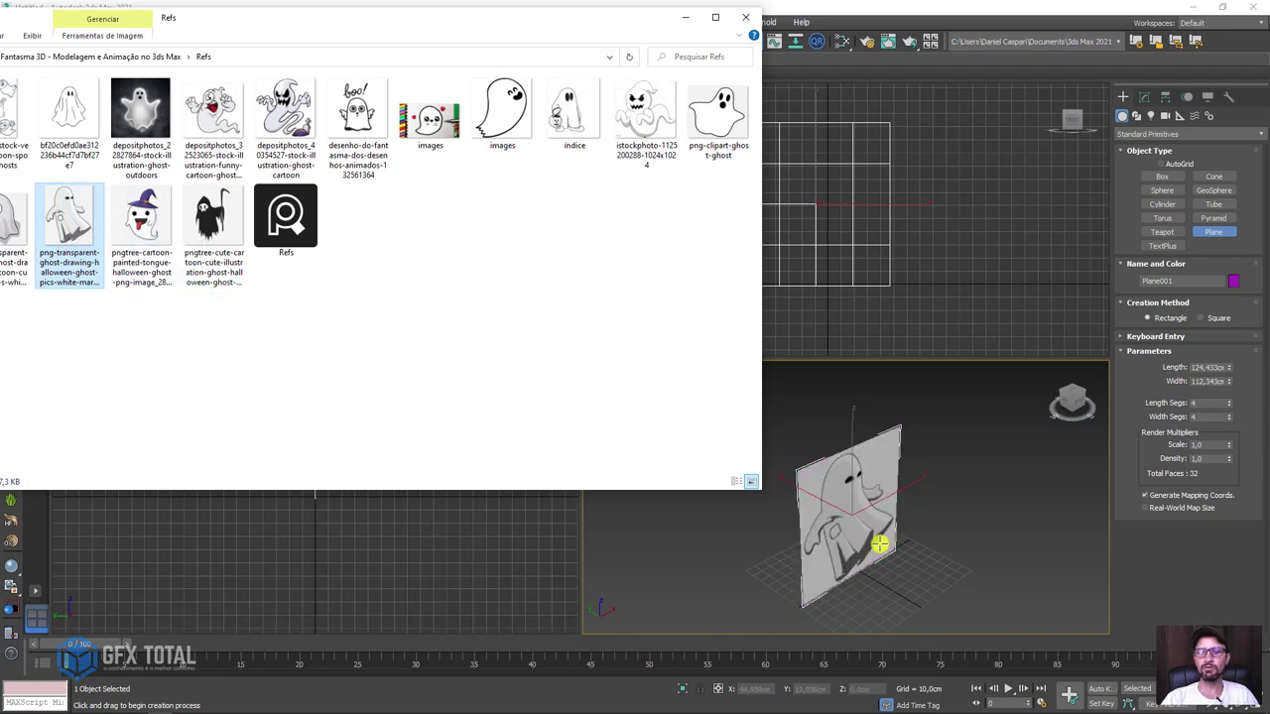
click(684, 17)
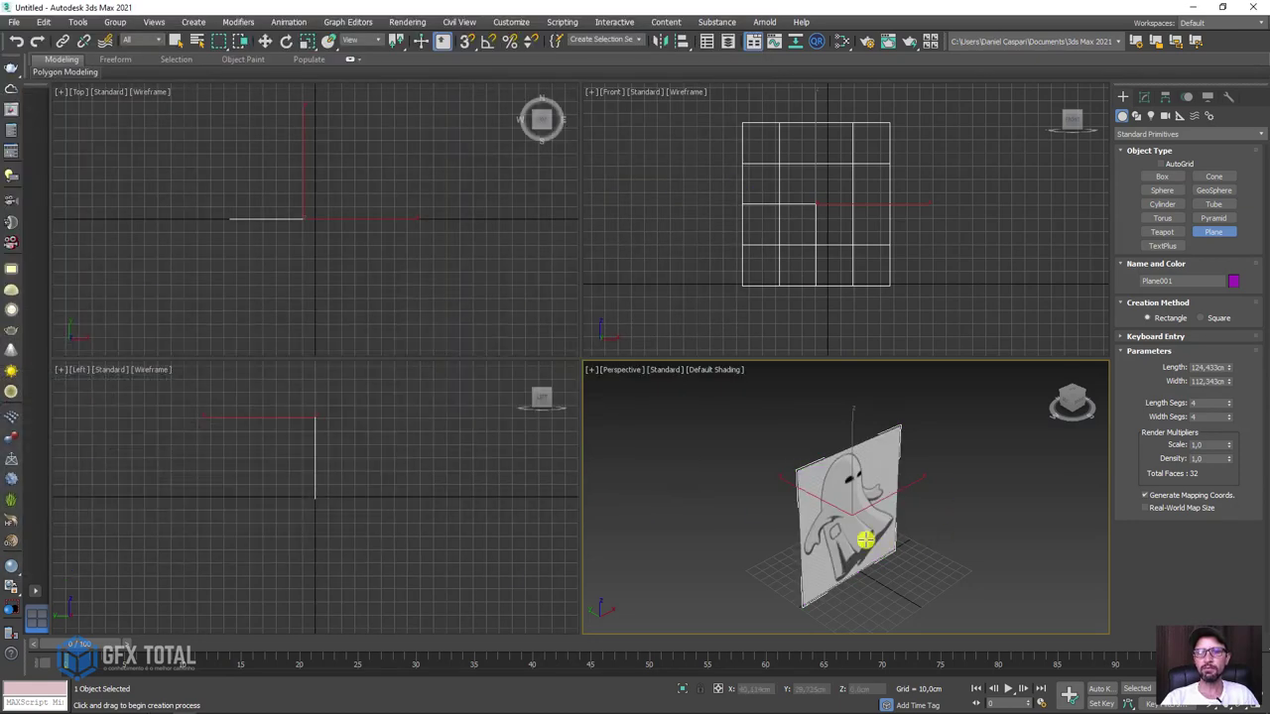
mouse_move(867, 539)
middle_down()
mouse_move(872, 568)
mouse_move(813, 459)
middle_up()
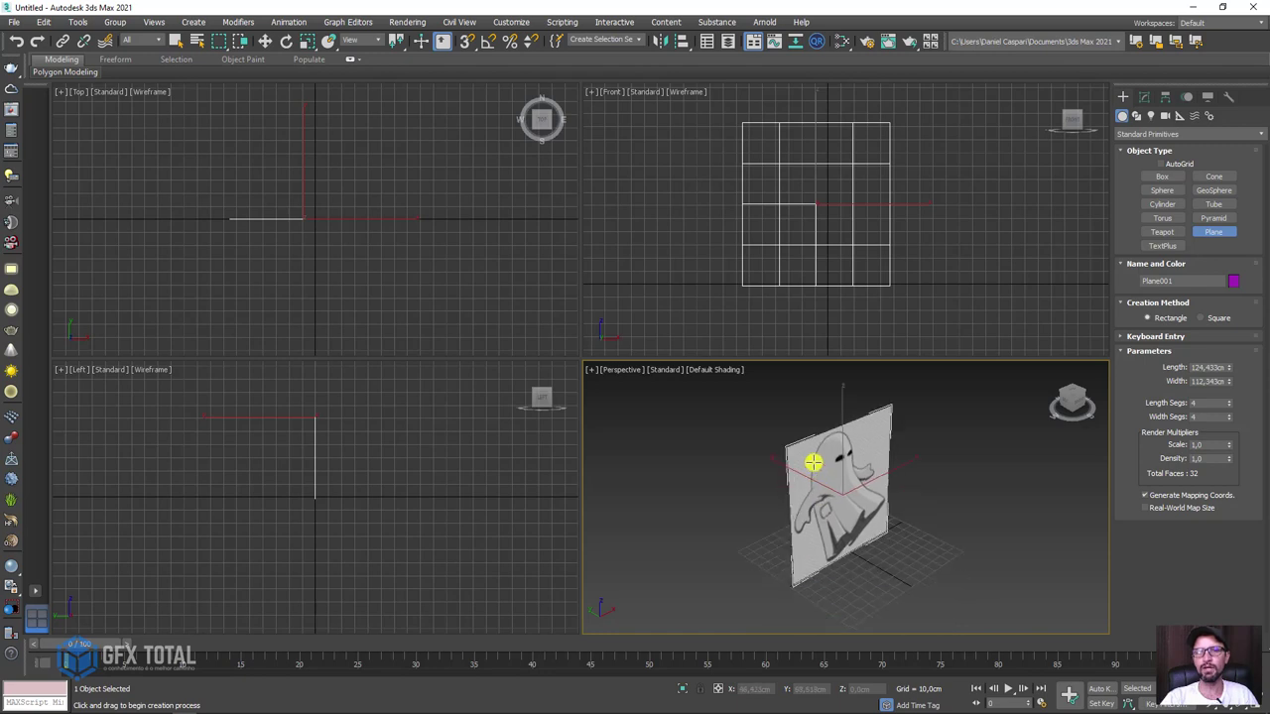
Move the ghost plane up-left and reduce its length and width segments to 1.
click(266, 41)
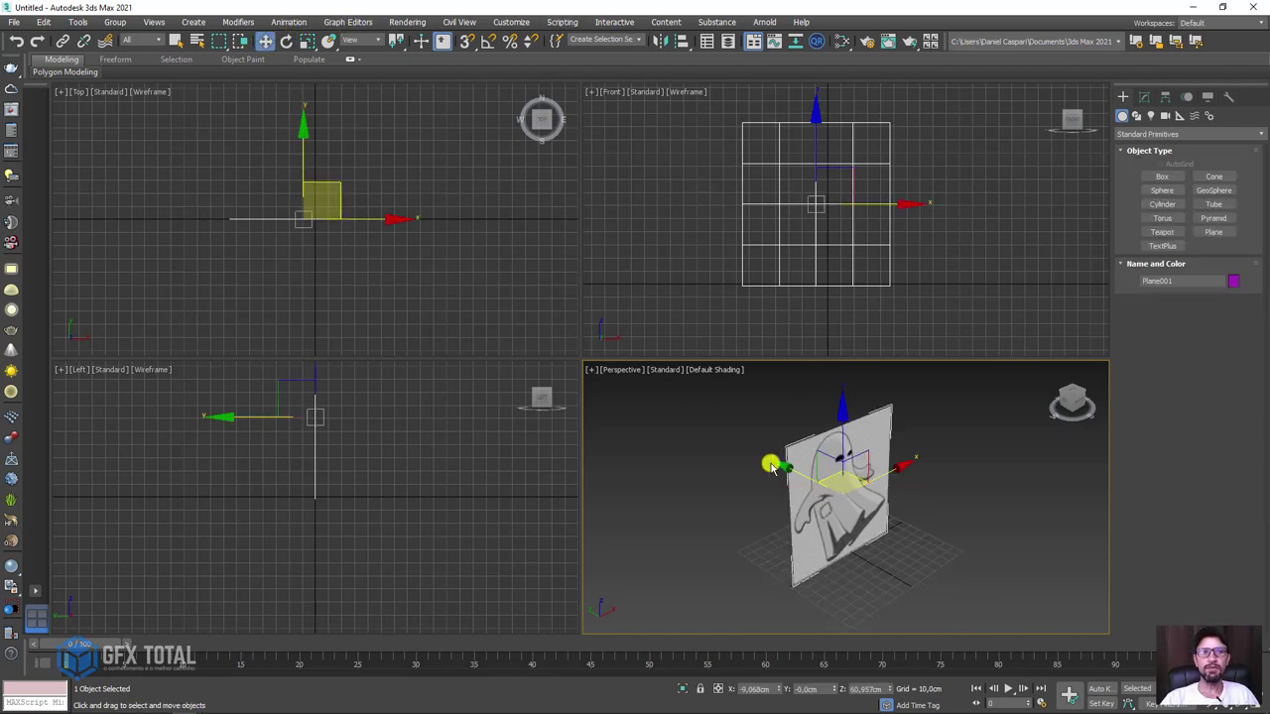
drag(844, 482, 735, 451)
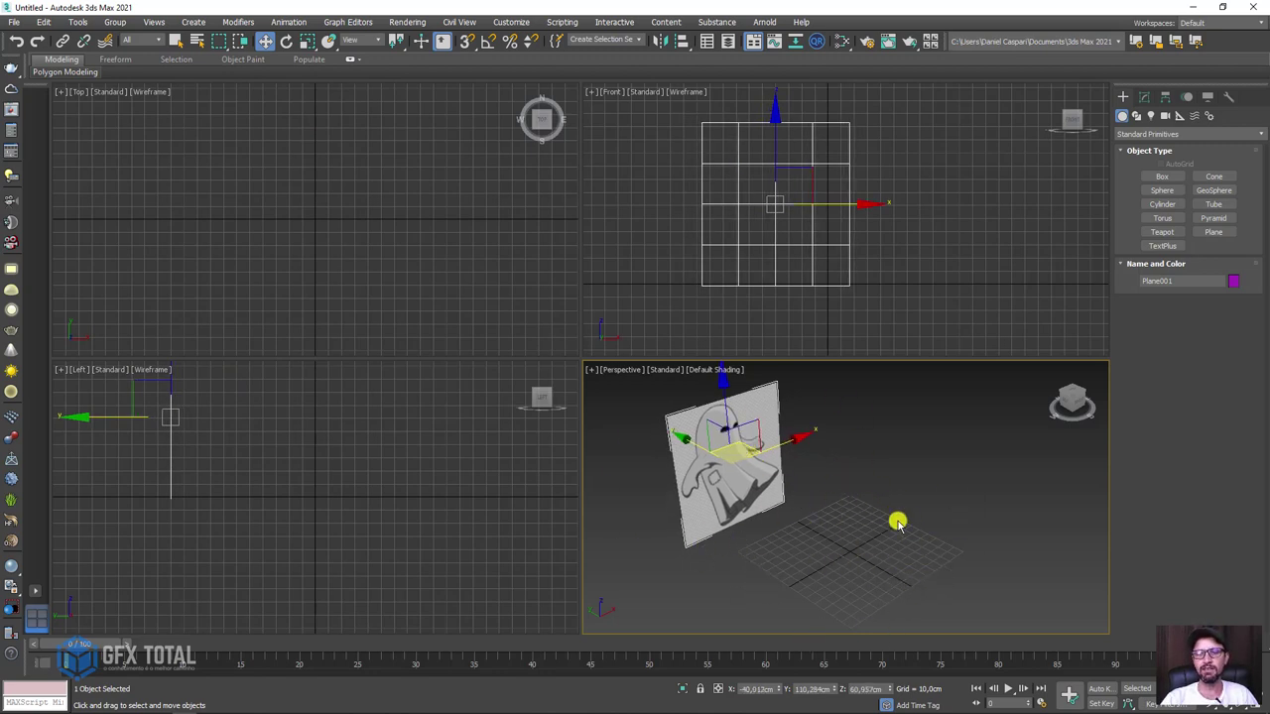
click(1144, 97)
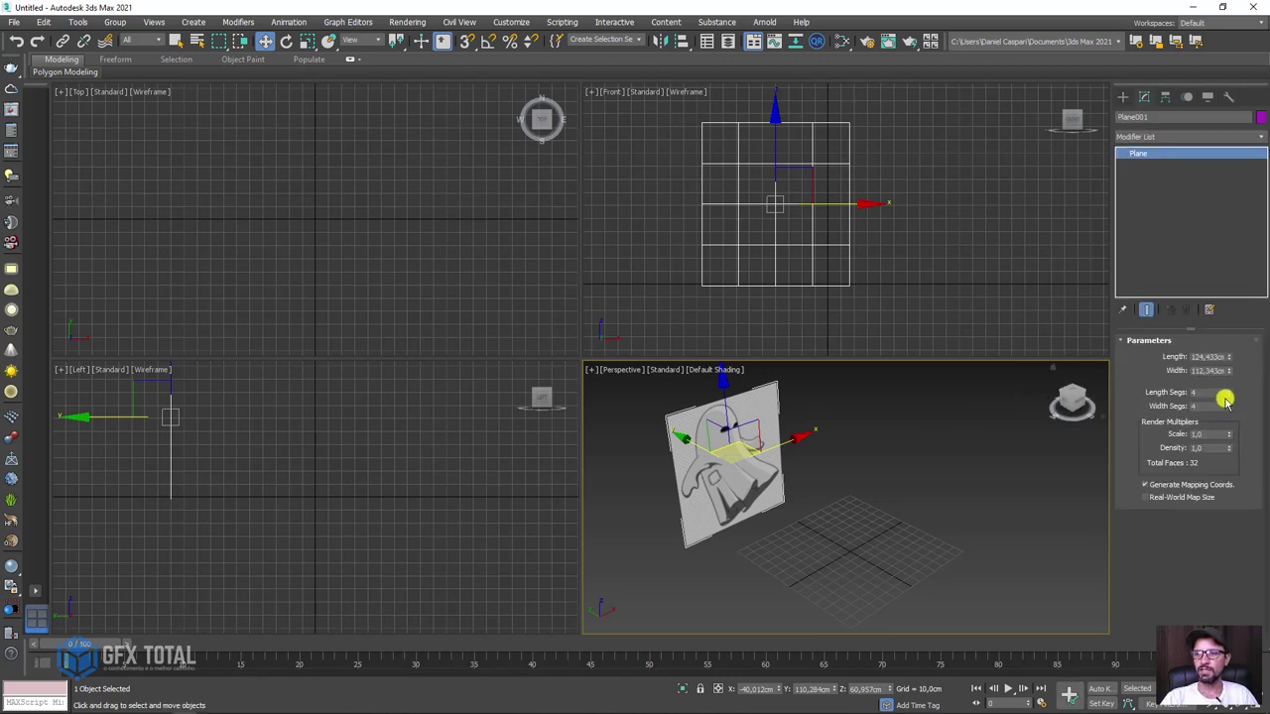
right_click(1230, 395)
right_click(1229, 407)
Shade the Front view with F3 and zoom extents on the ghost plane.
mouse_move(781, 470)
middle_down()
mouse_move(865, 487)
mouse_move(797, 475)
middle_up()
scroll(797, 474, up, 5)
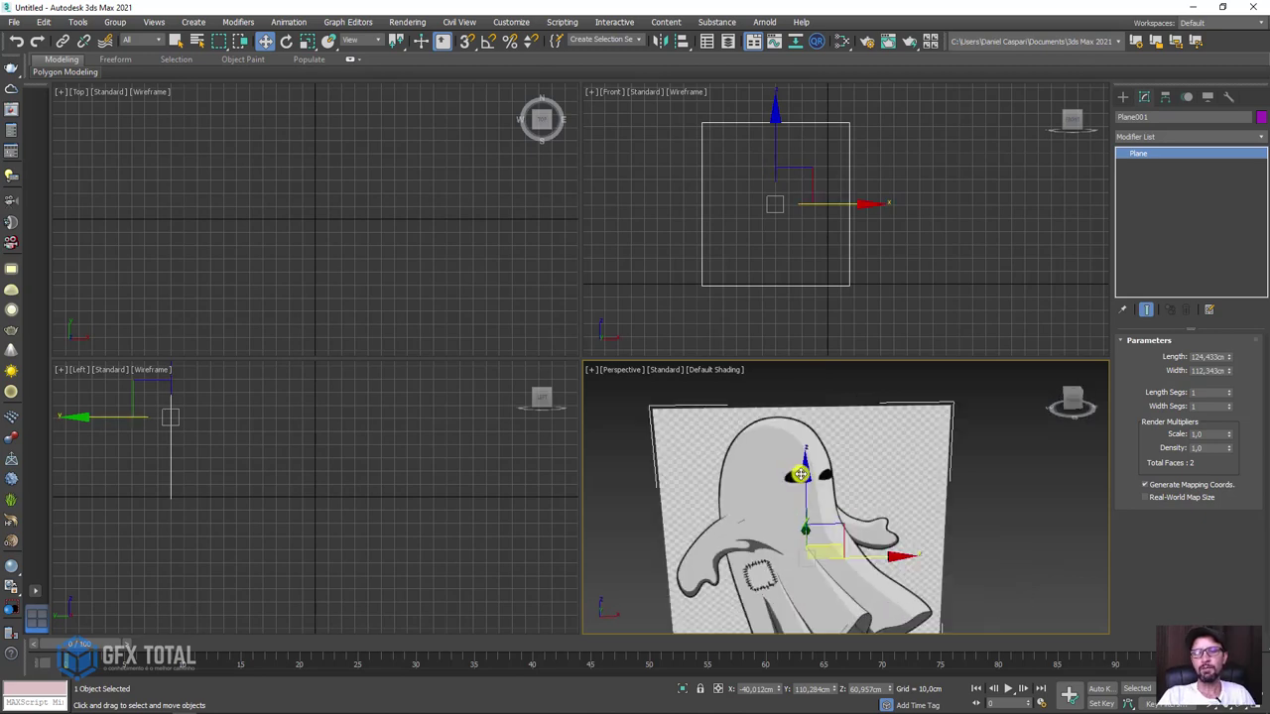
mouse_move(729, 432)
mouse_down()
mouse_move(744, 511)
mouse_move(815, 506)
mouse_move(802, 426)
mouse_move(754, 418)
mouse_up()
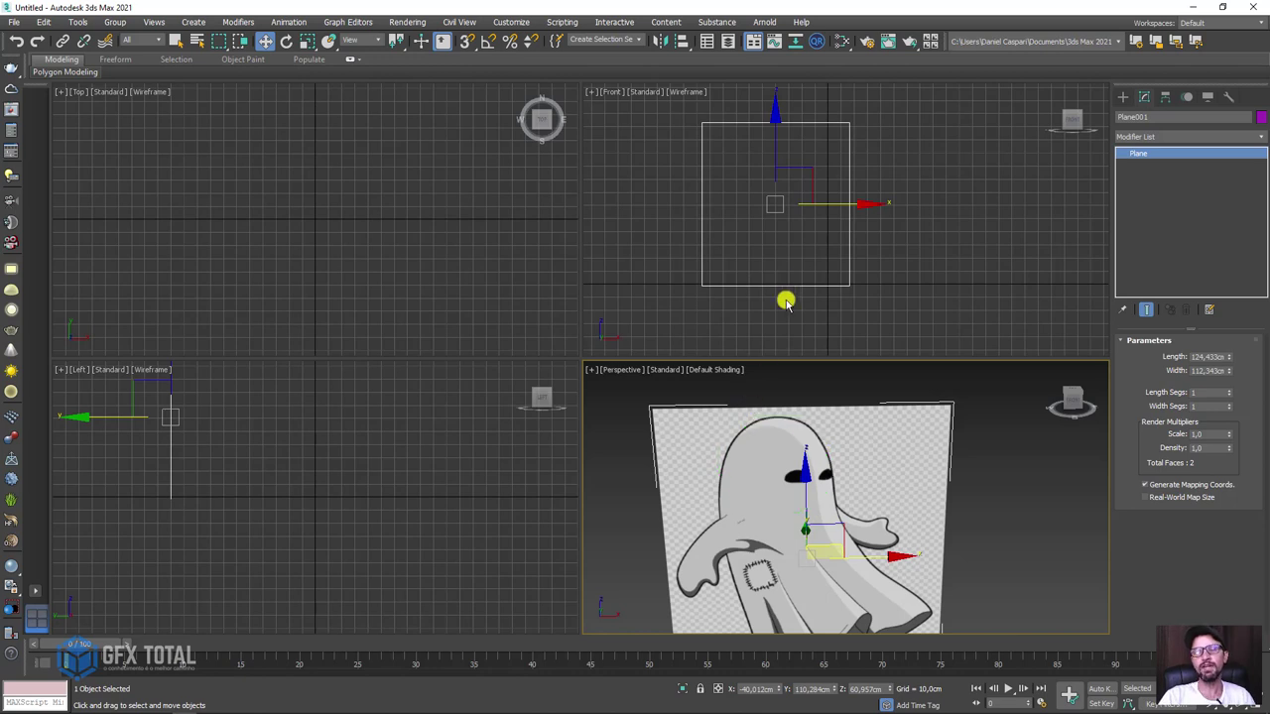
middle_drag(813, 249, 811, 265)
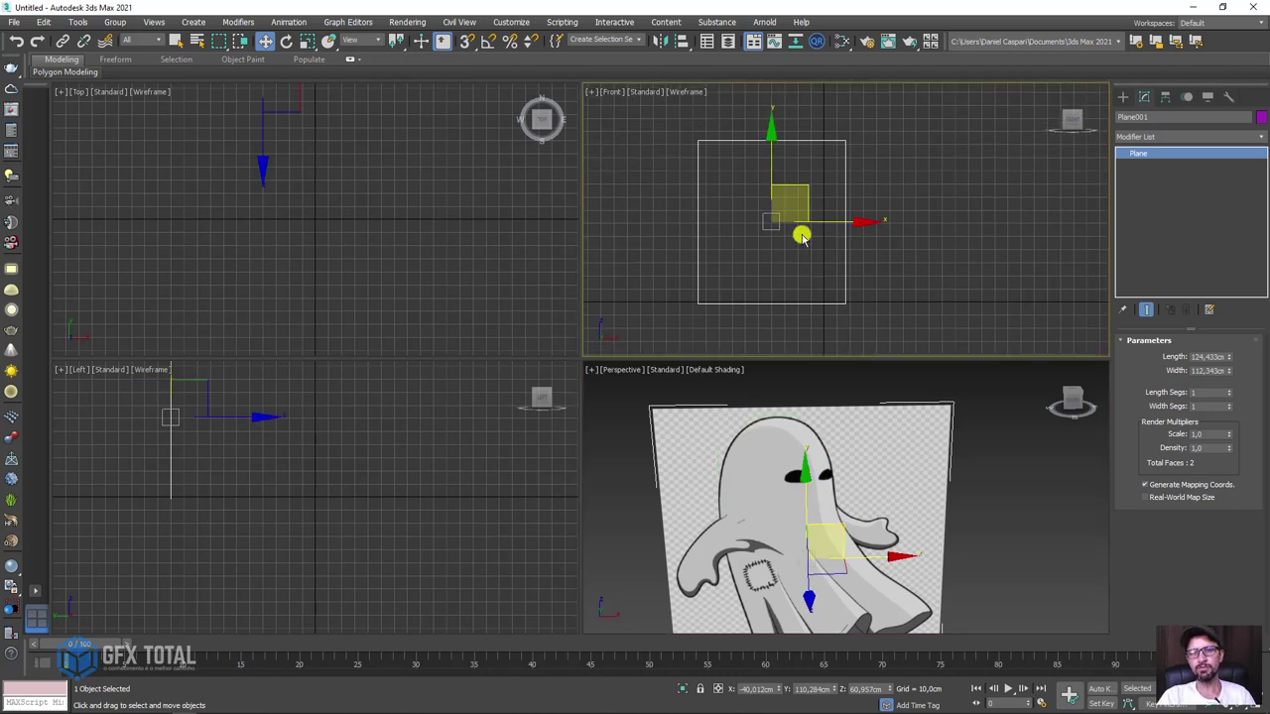
key(F3)
key(z)
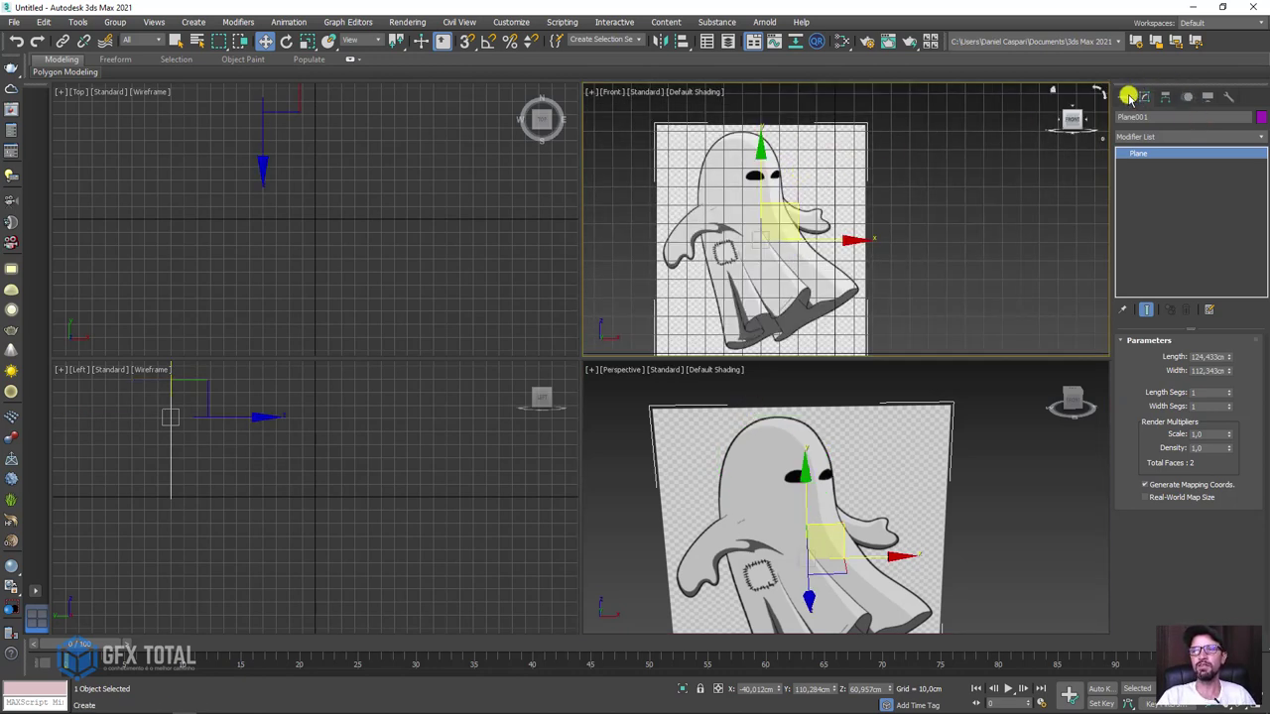
click(1123, 97)
Draw a sphere over the ghost's head in the Front view and nudge it right.
click(1163, 191)
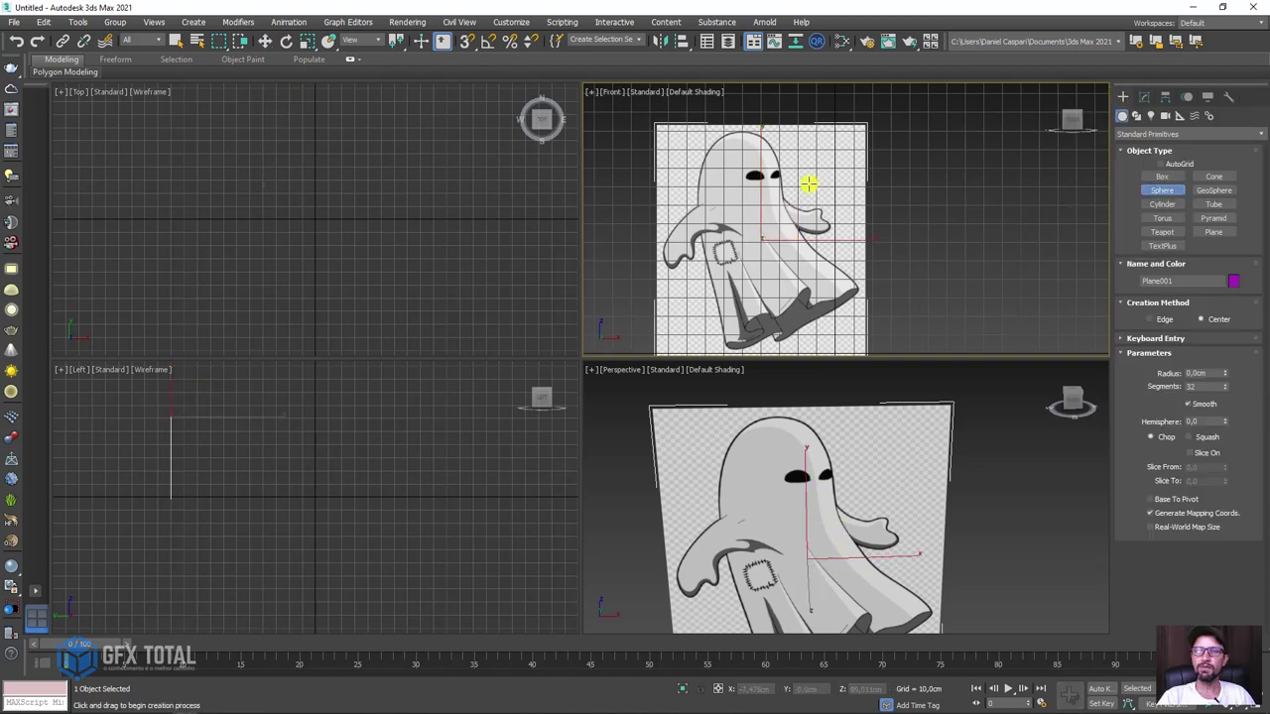
scroll(754, 164, up, 2)
scroll(740, 242, up, 2)
drag(752, 248, 803, 297)
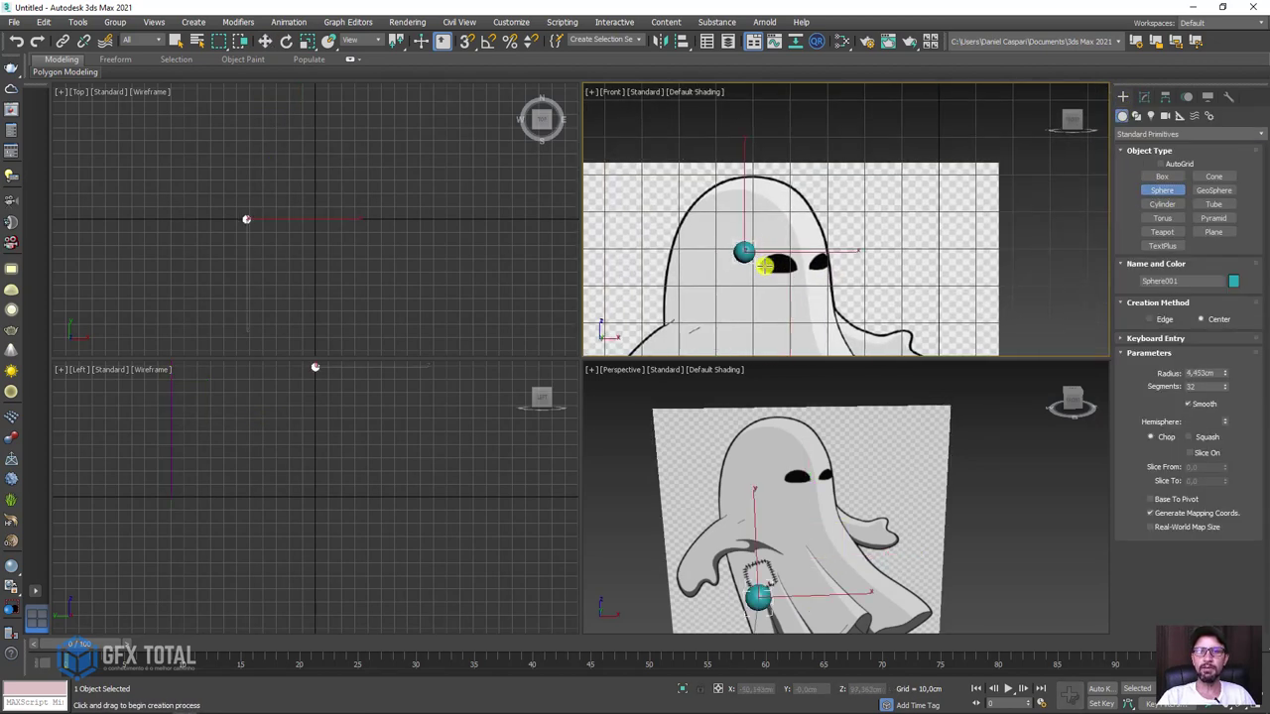
key(w)
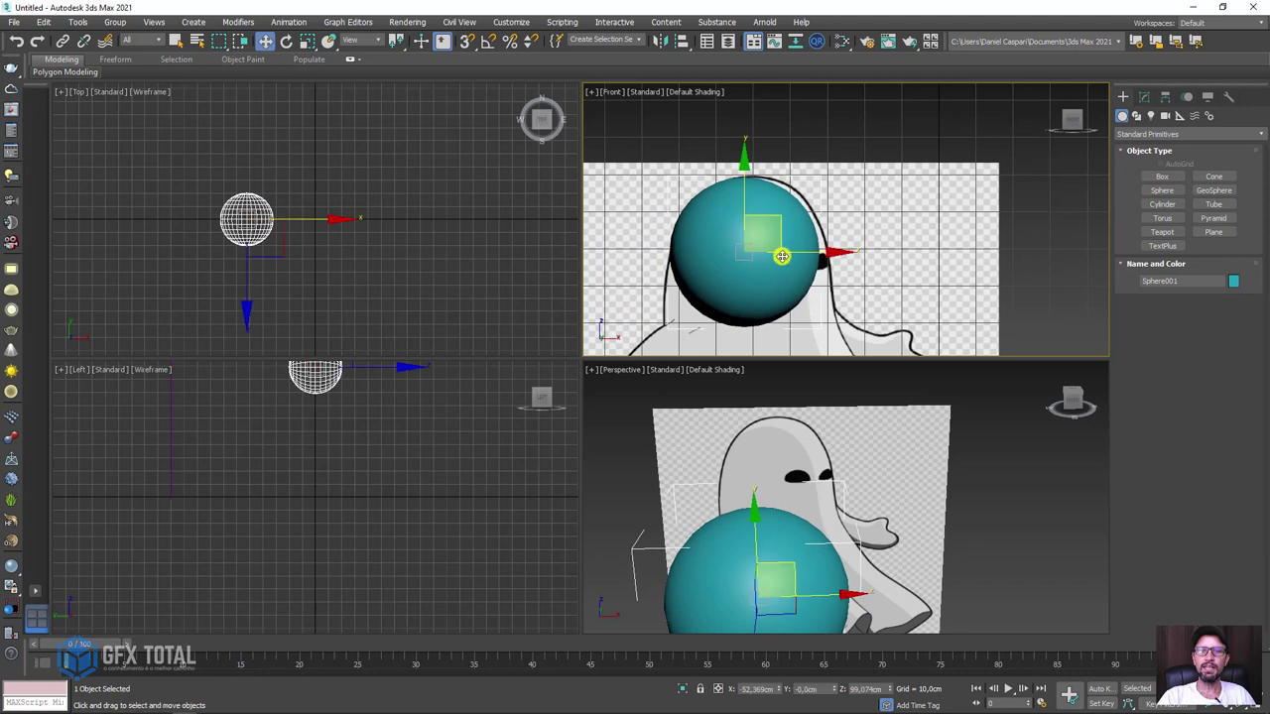
drag(772, 207, 779, 211)
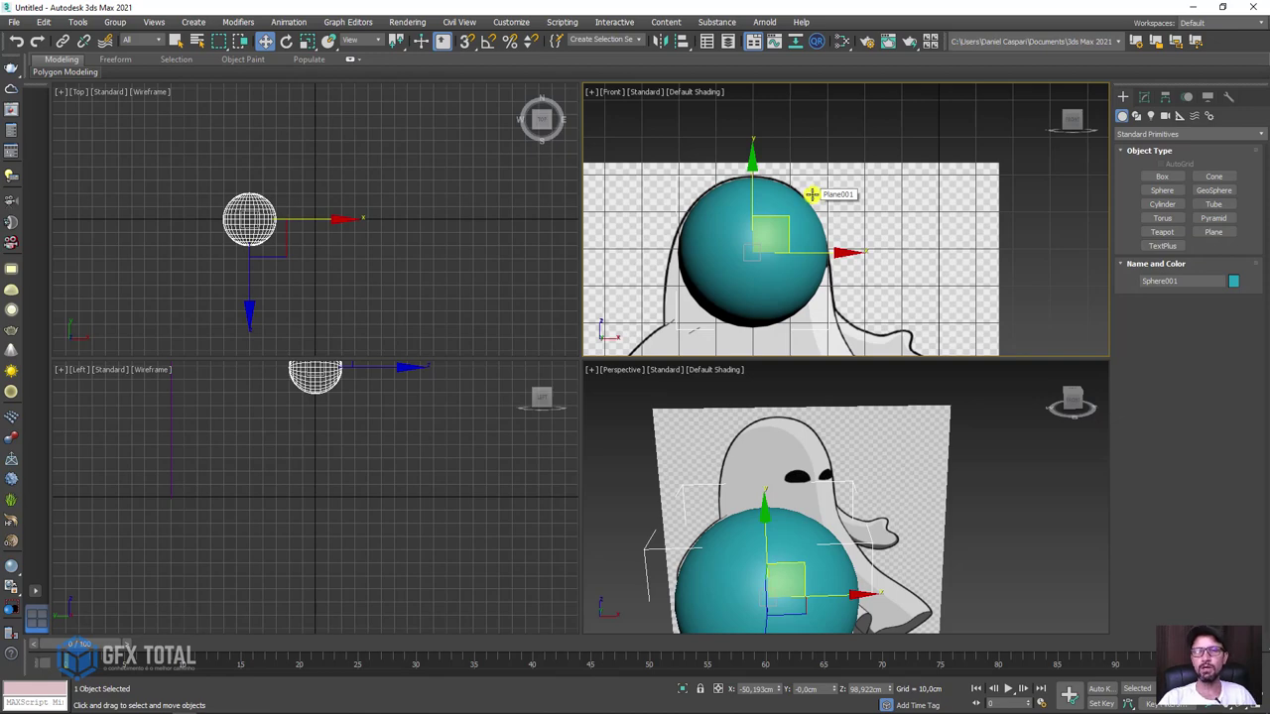
Shift-drag the sphere downward to clone it as Copy with 2 copies.
scroll(812, 196, down, 2)
scroll(811, 199, down, 2)
scroll(811, 201, down, 2)
middle_drag(782, 208, 822, 212)
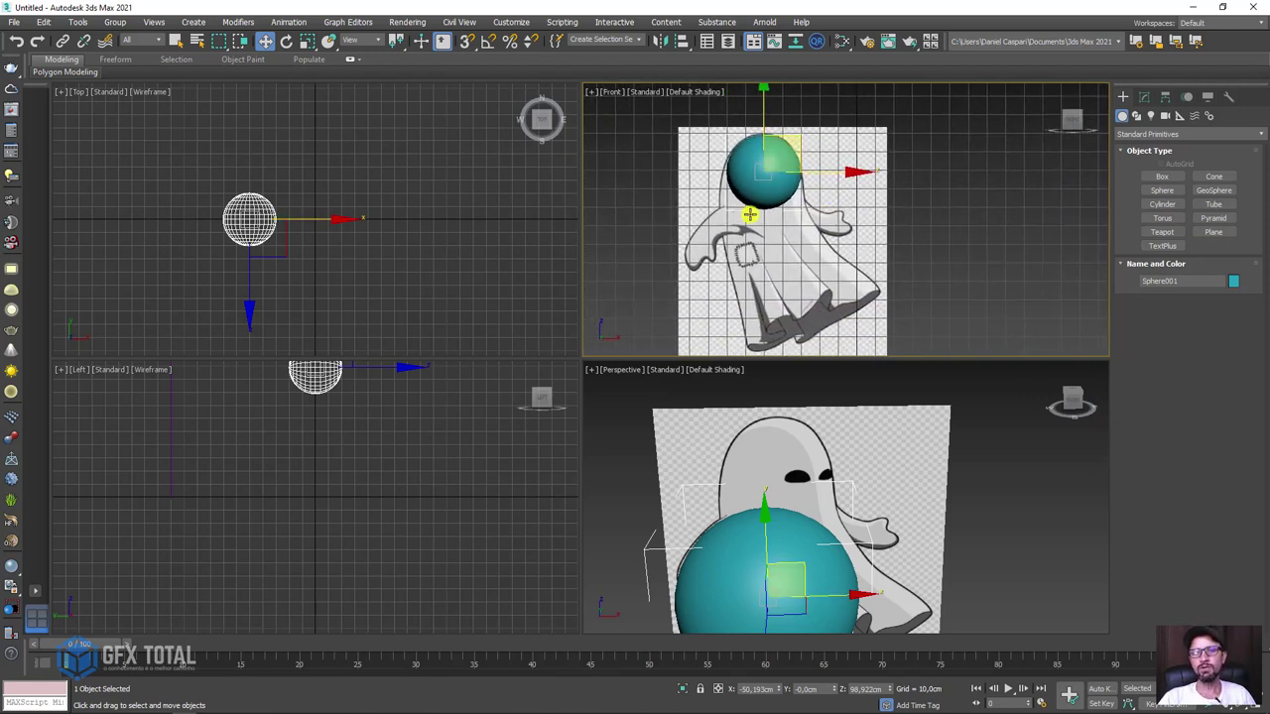
drag(730, 214, 853, 220)
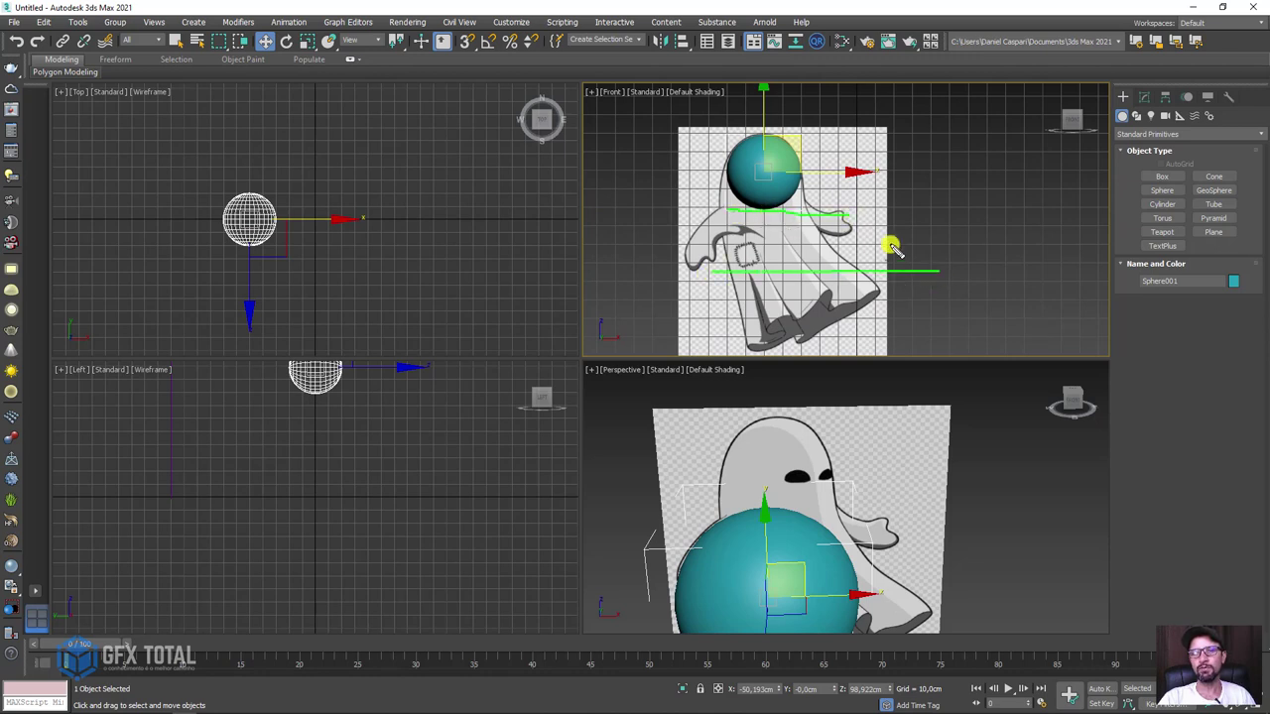
mouse_move(708, 276)
mouse_down()
mouse_move(791, 167)
mouse_move(841, 192)
mouse_up()
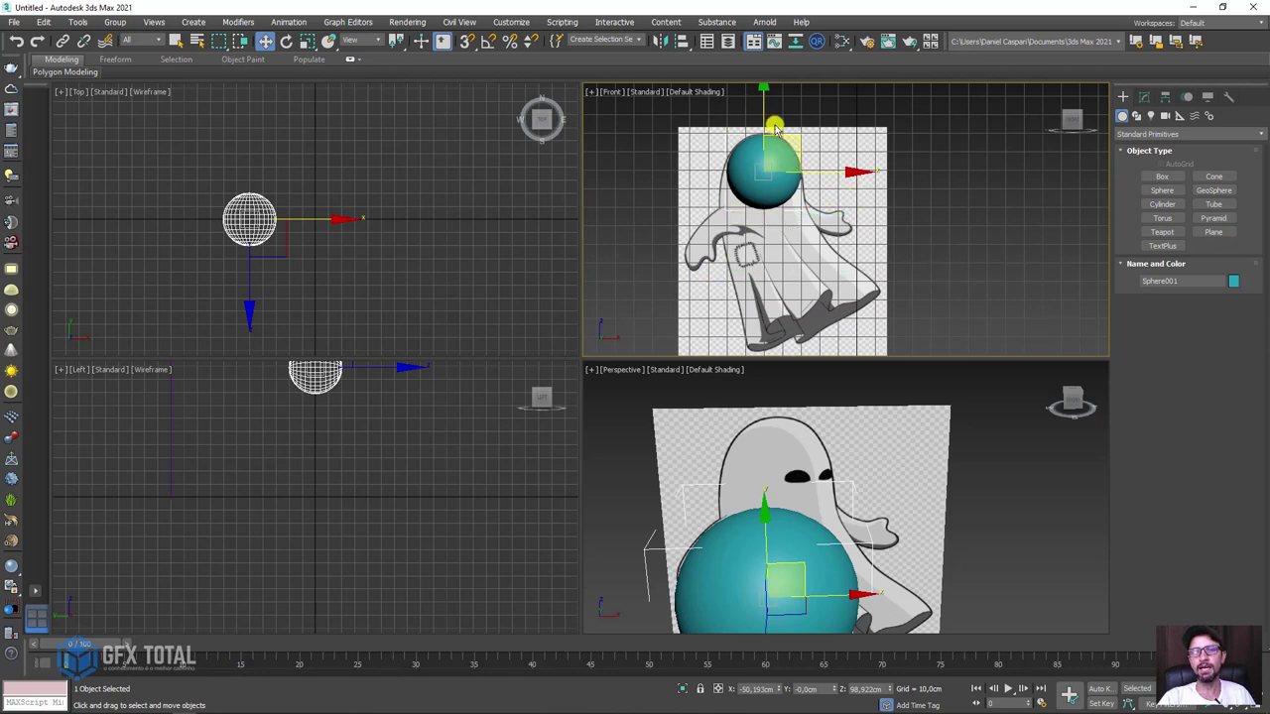
shift+drag(774, 127, 756, 203)
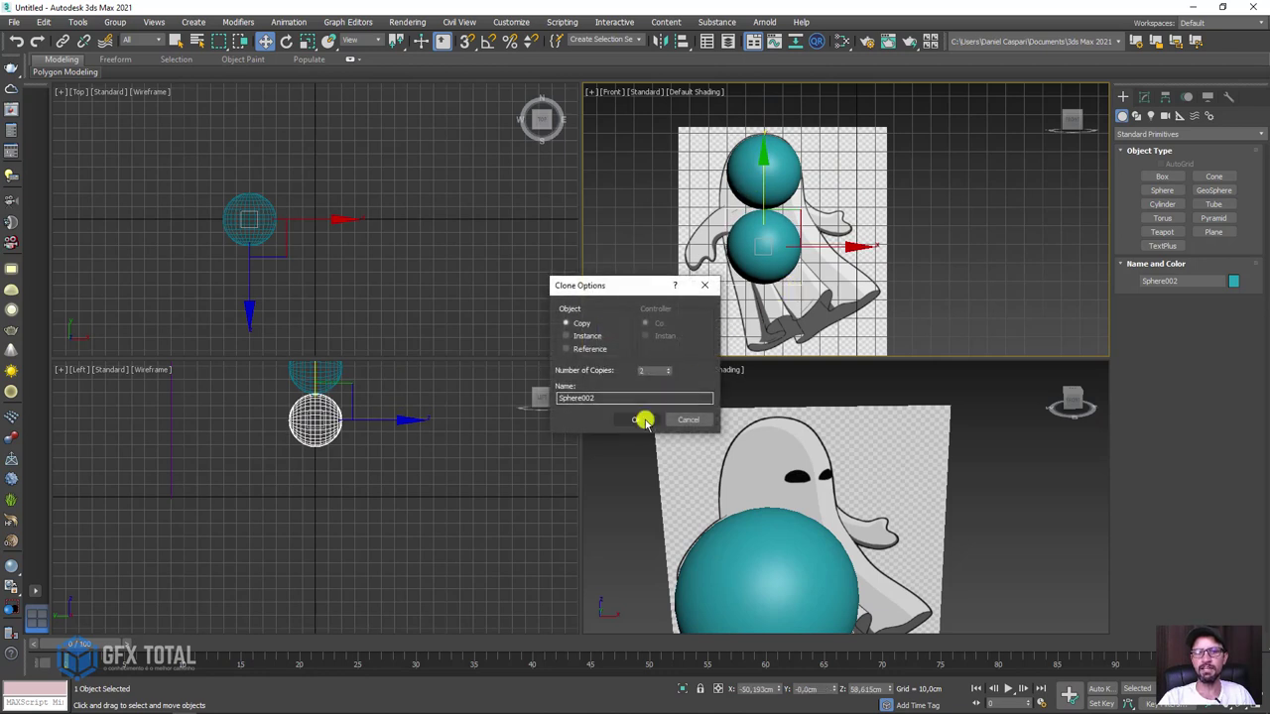
Confirm the two sphere copies and select the stacked spheres.
click(638, 419)
mouse_move(757, 329)
middle_down()
mouse_move(695, 274)
mouse_move(739, 254)
mouse_move(752, 274)
middle_up()
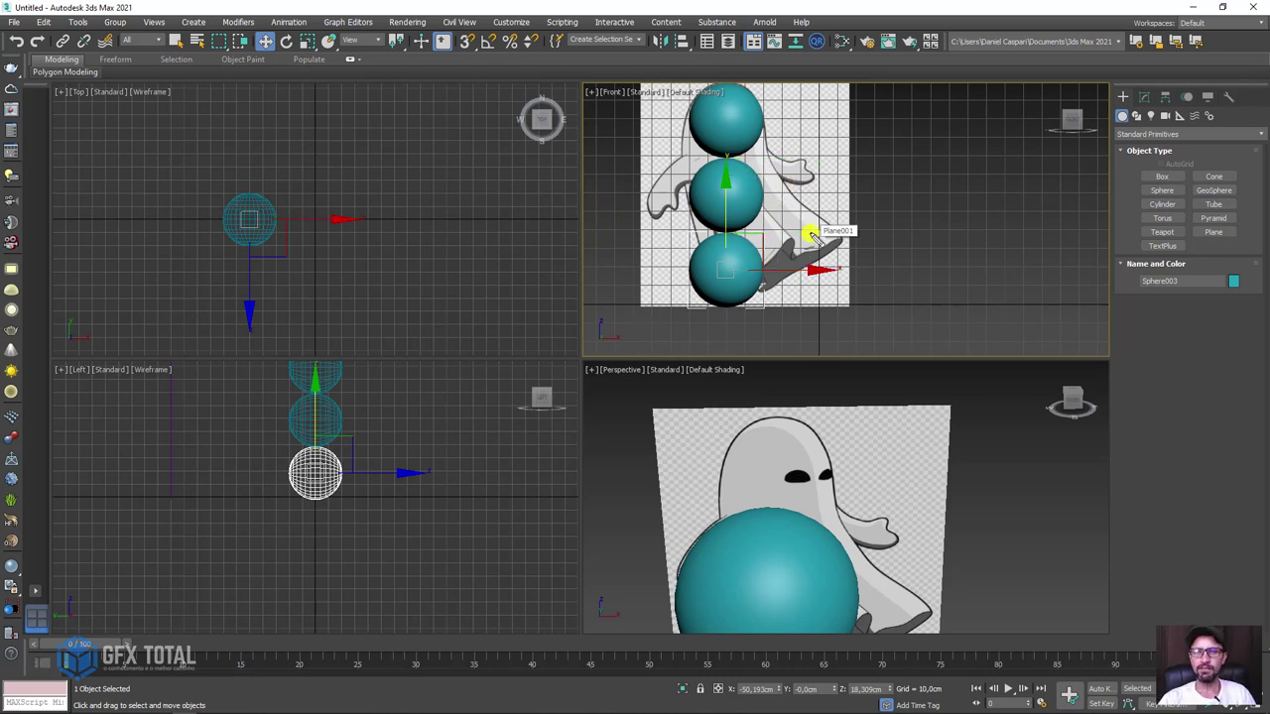
click(746, 188)
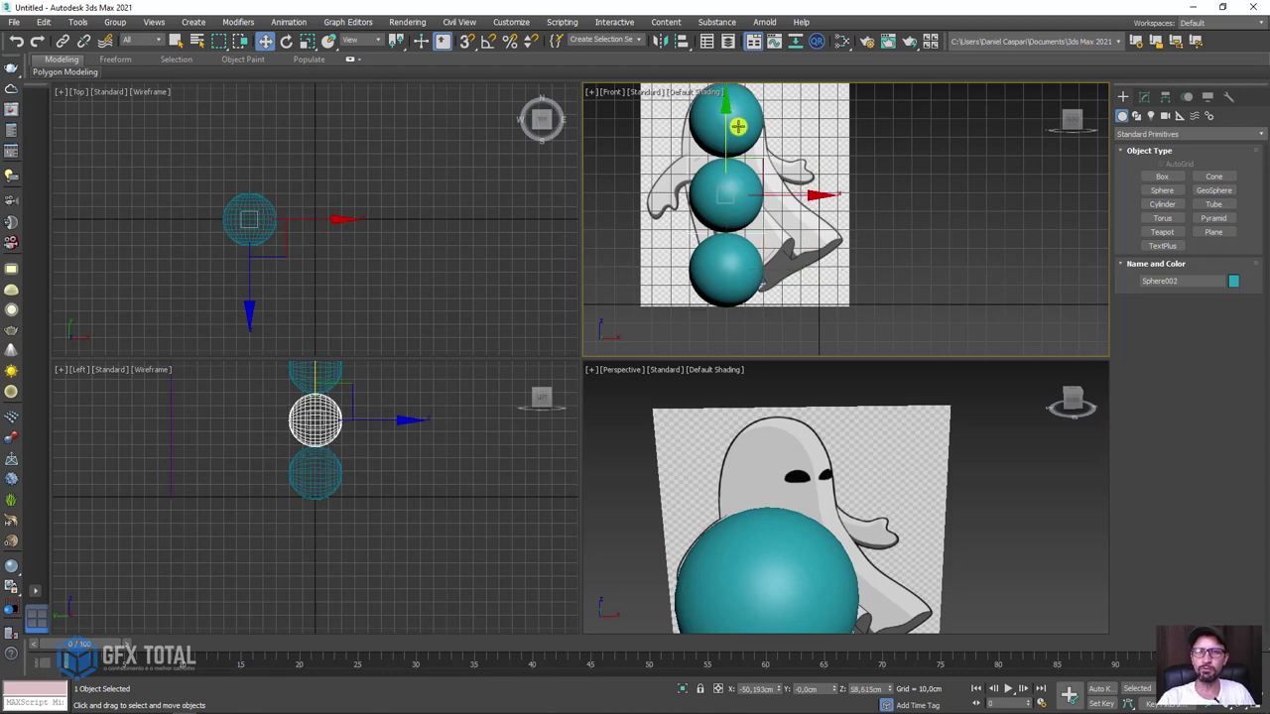
click(731, 125)
click(739, 188)
click(739, 282)
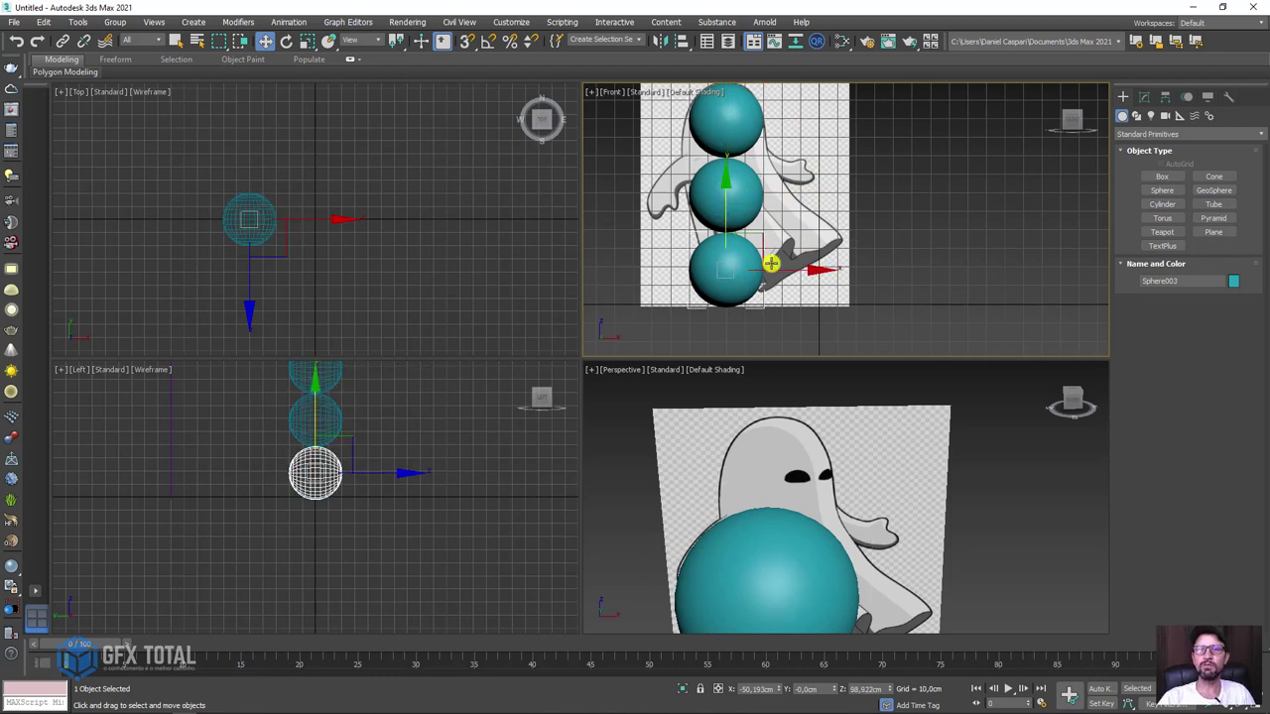
scroll(809, 397, down, 3)
scroll(870, 479, down, 2)
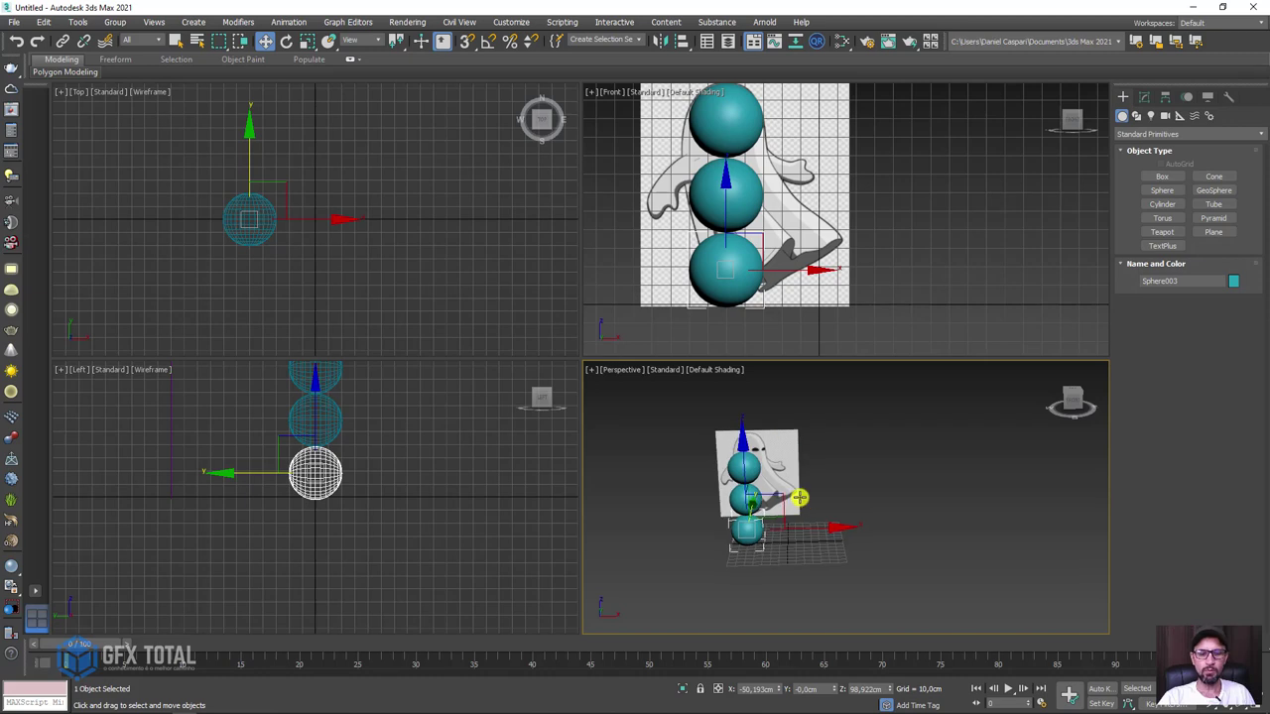
Turn on edged faces in Perspective and move all three spheres to the ghost's right.
key(F4)
scroll(769, 508, up, 3)
alt+middle_drag(770, 508, 735, 477)
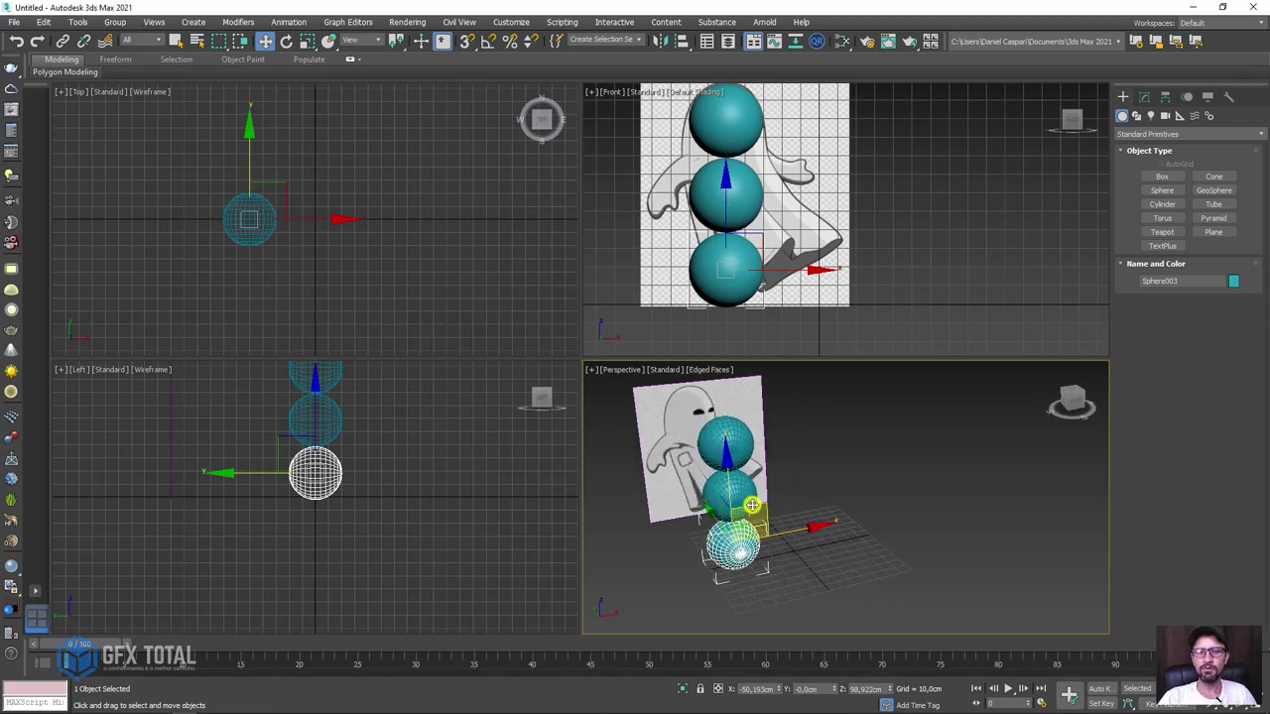
ctrl+click(734, 493)
ctrl+click(733, 448)
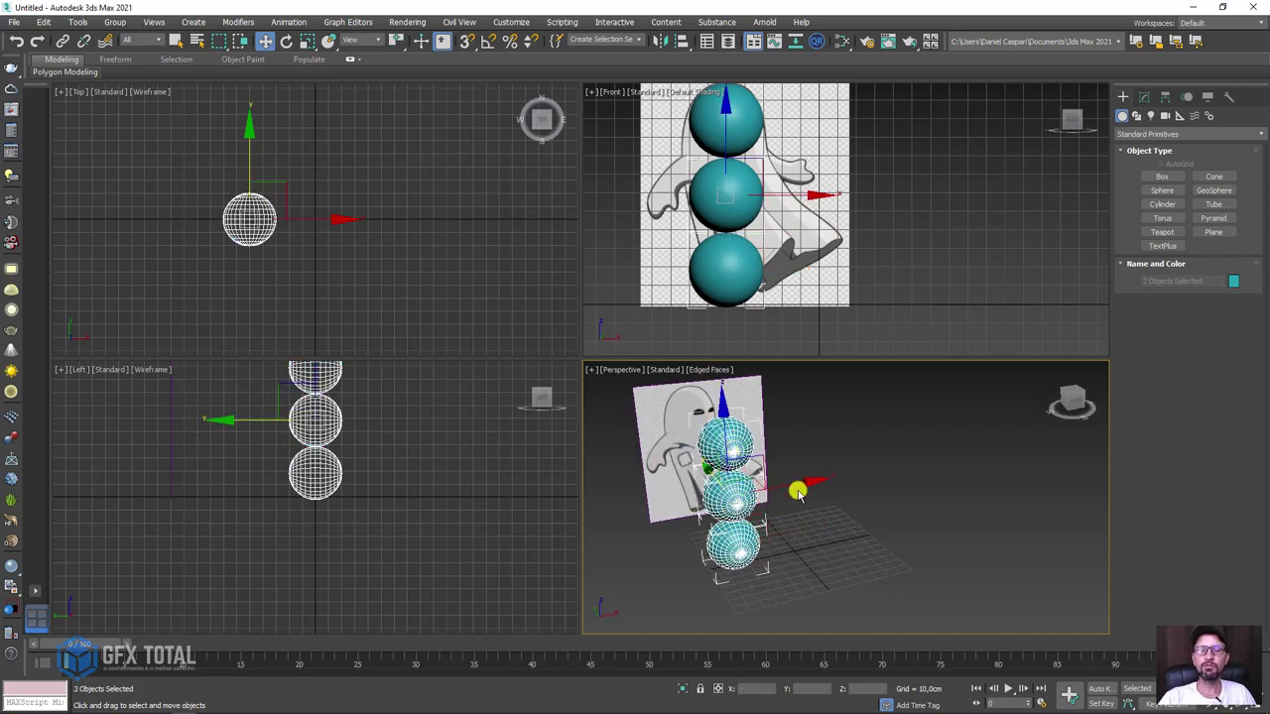
drag(791, 487, 843, 483)
Move the ghost reference plane to the left of the sphere column.
click(686, 438)
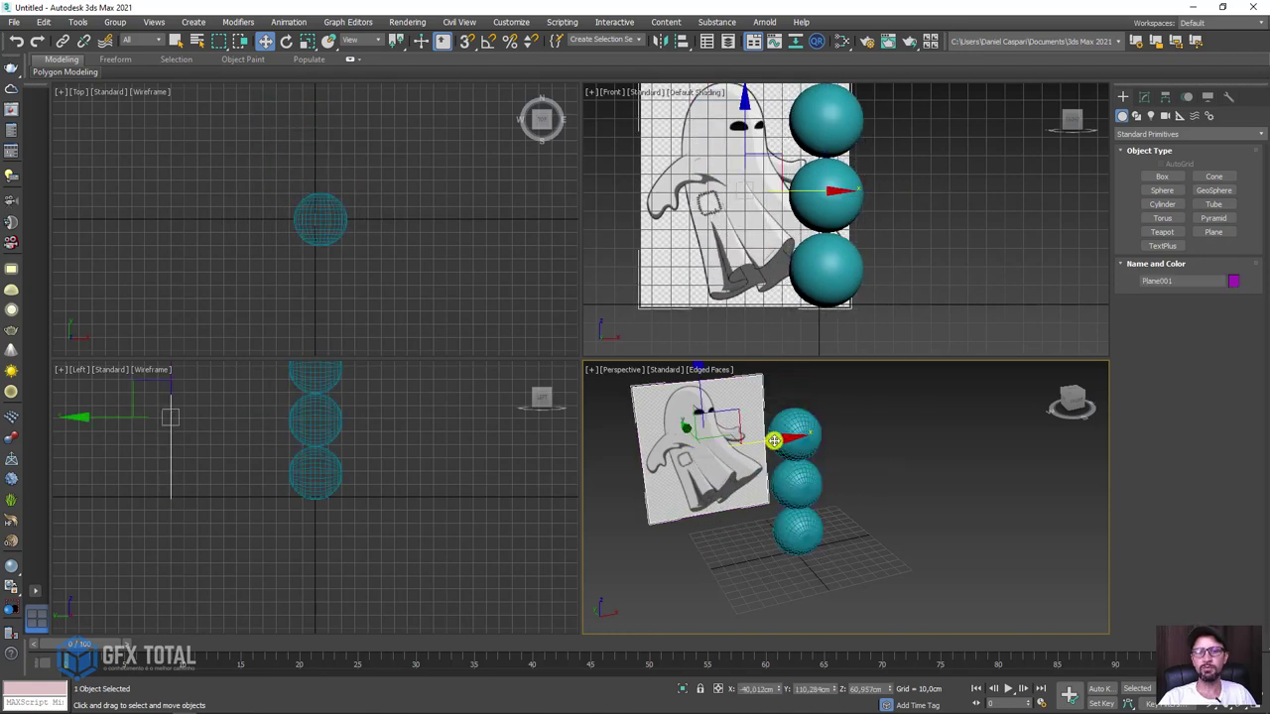
drag(772, 441, 708, 446)
middle_drag(709, 445, 837, 417)
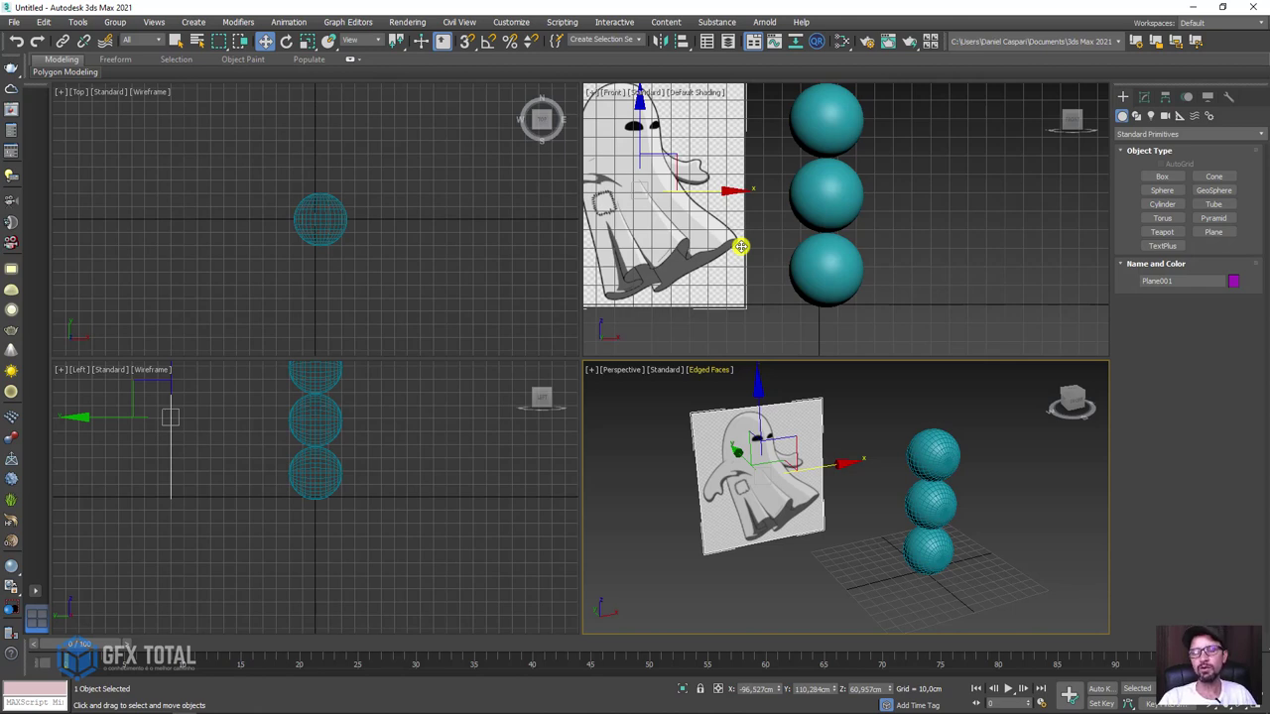
scroll(817, 199, up, 1)
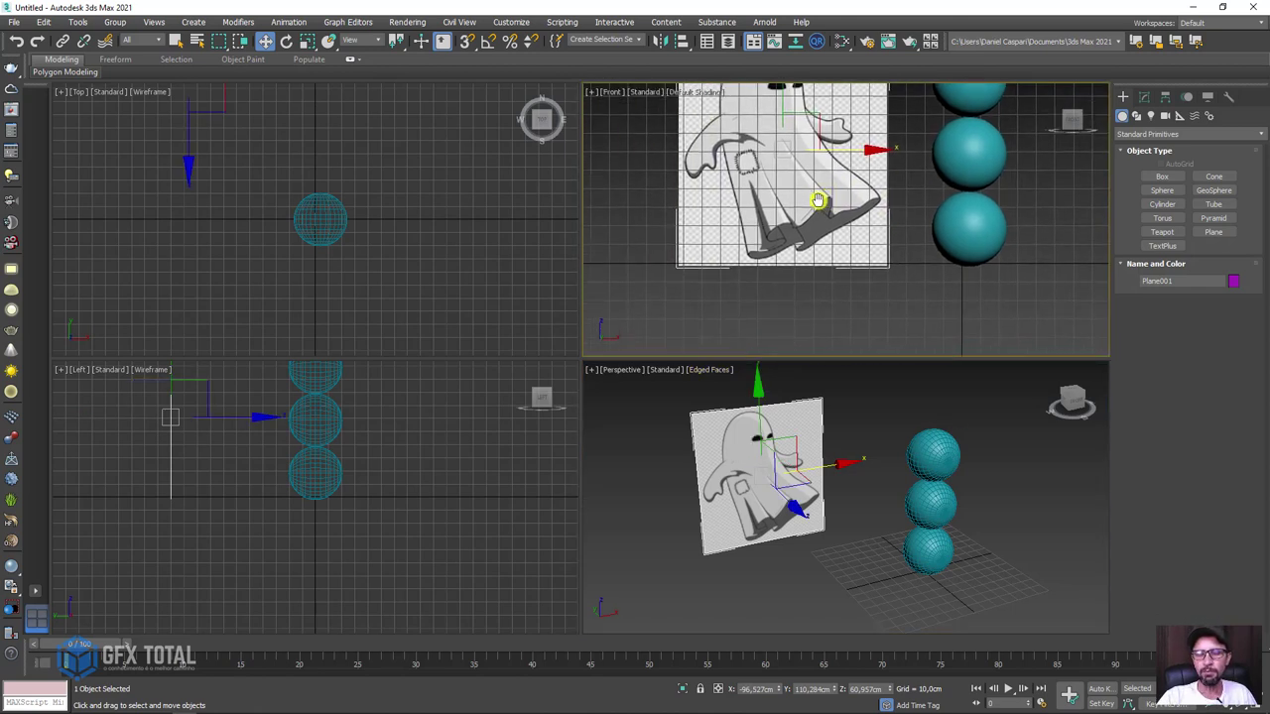
scroll(825, 223, up, 2)
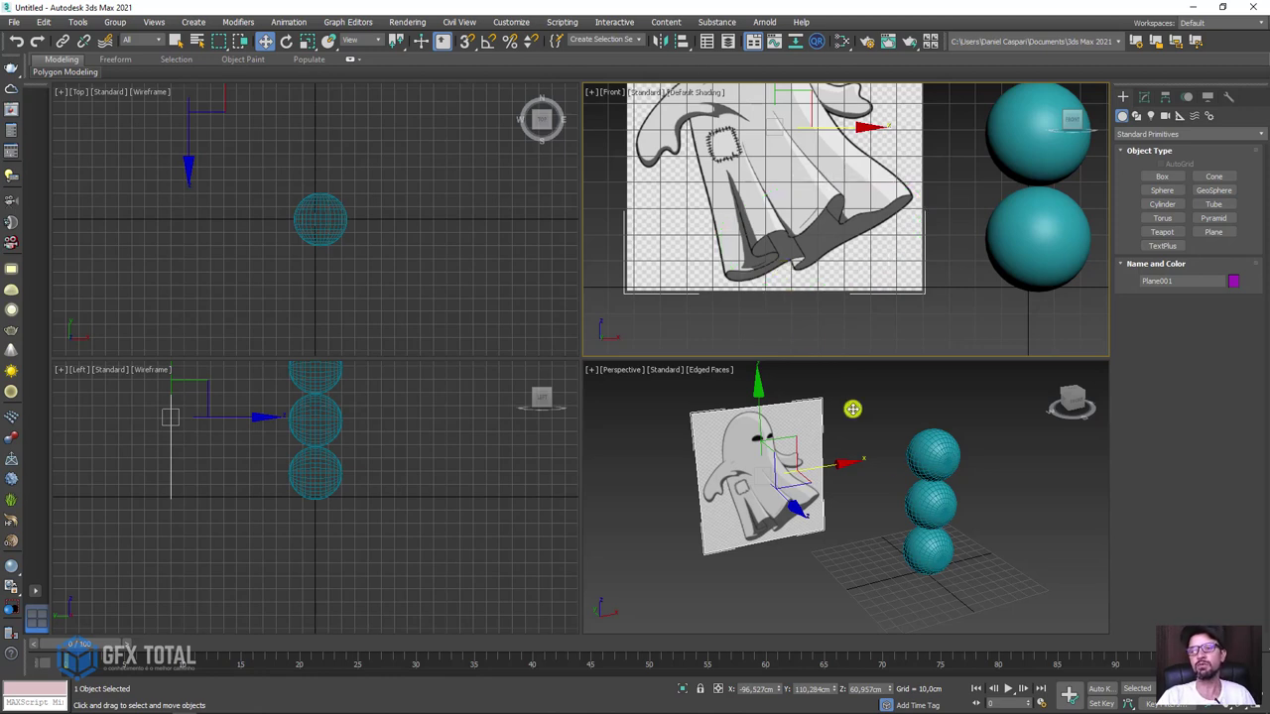
scroll(879, 504, up, 1)
scroll(863, 251, down, 3)
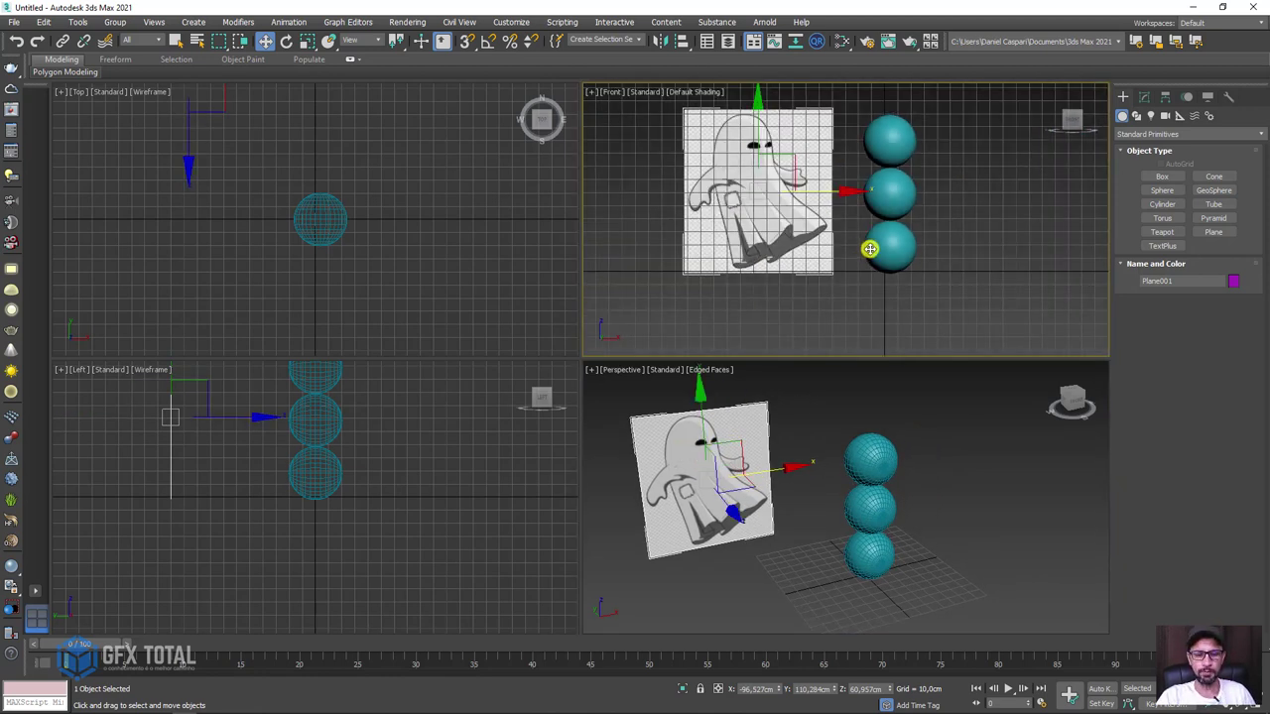
Switch the front viewport to Top view and clear the selection.
key(t)
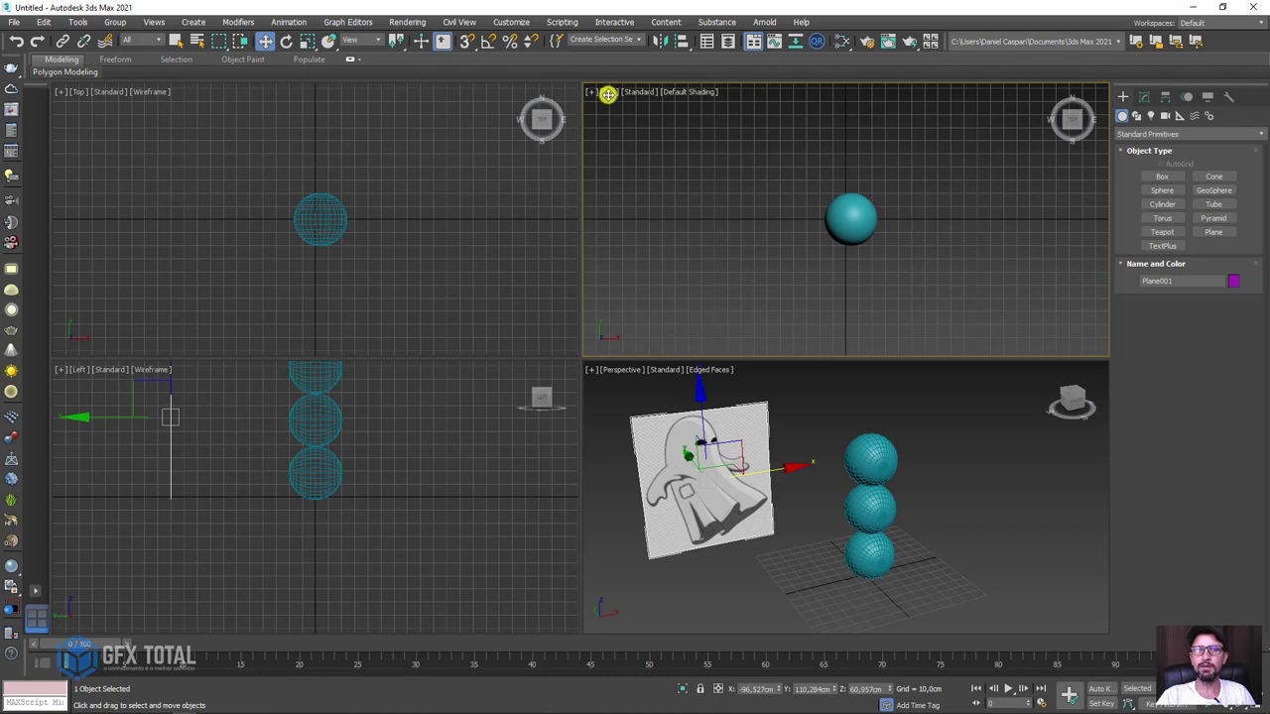
click(607, 94)
click(937, 197)
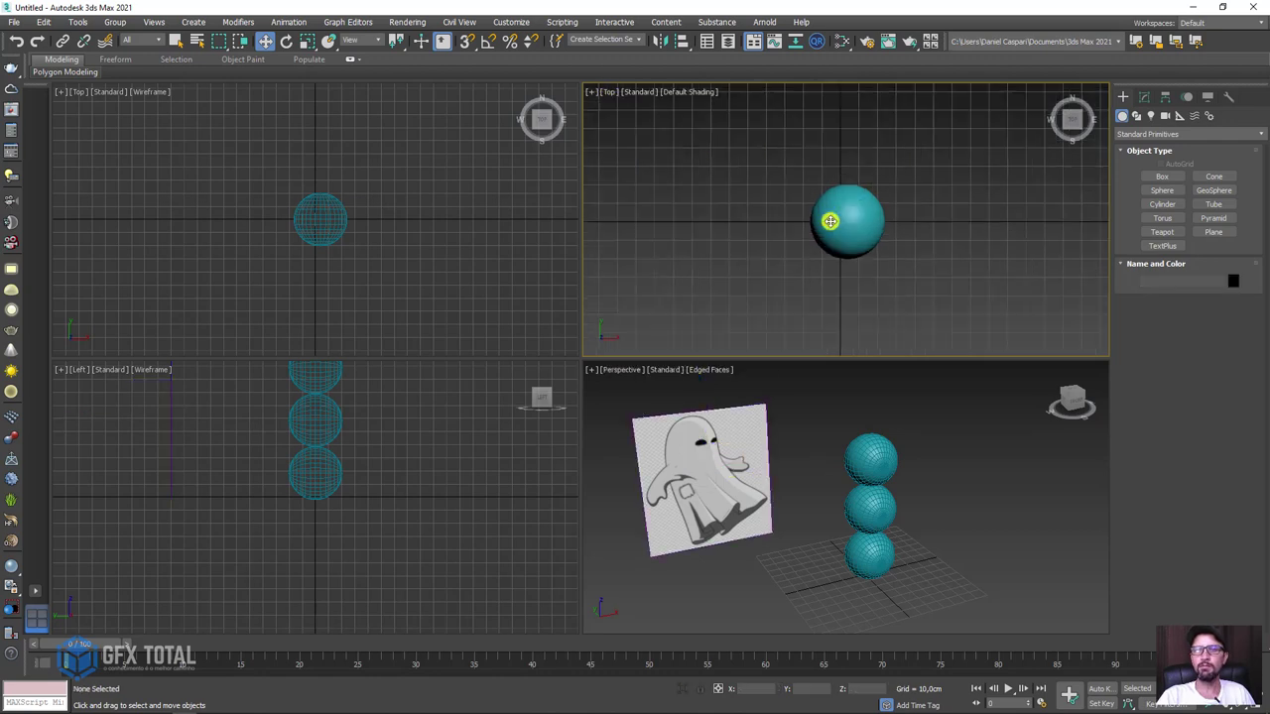
scroll(831, 221, up, 2)
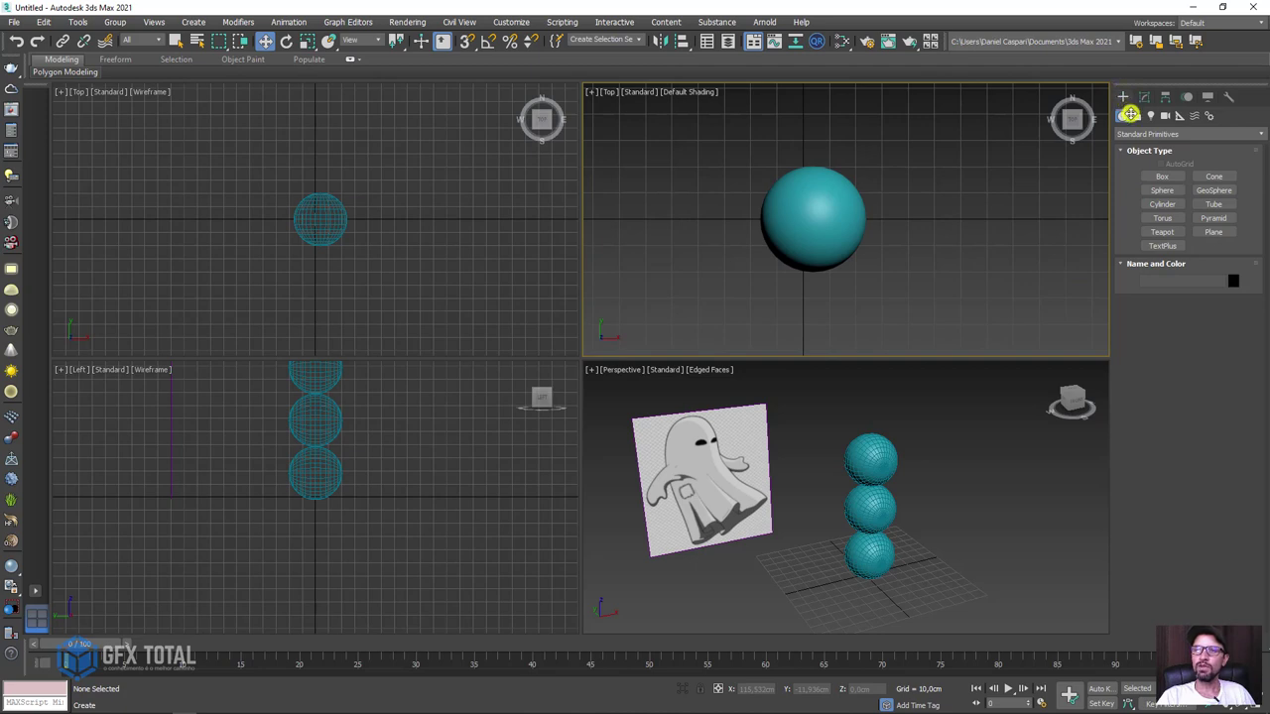
Draw a 35.9 cm Circle spline around the bottom sphere in Top view and check it in Perspective.
click(1137, 116)
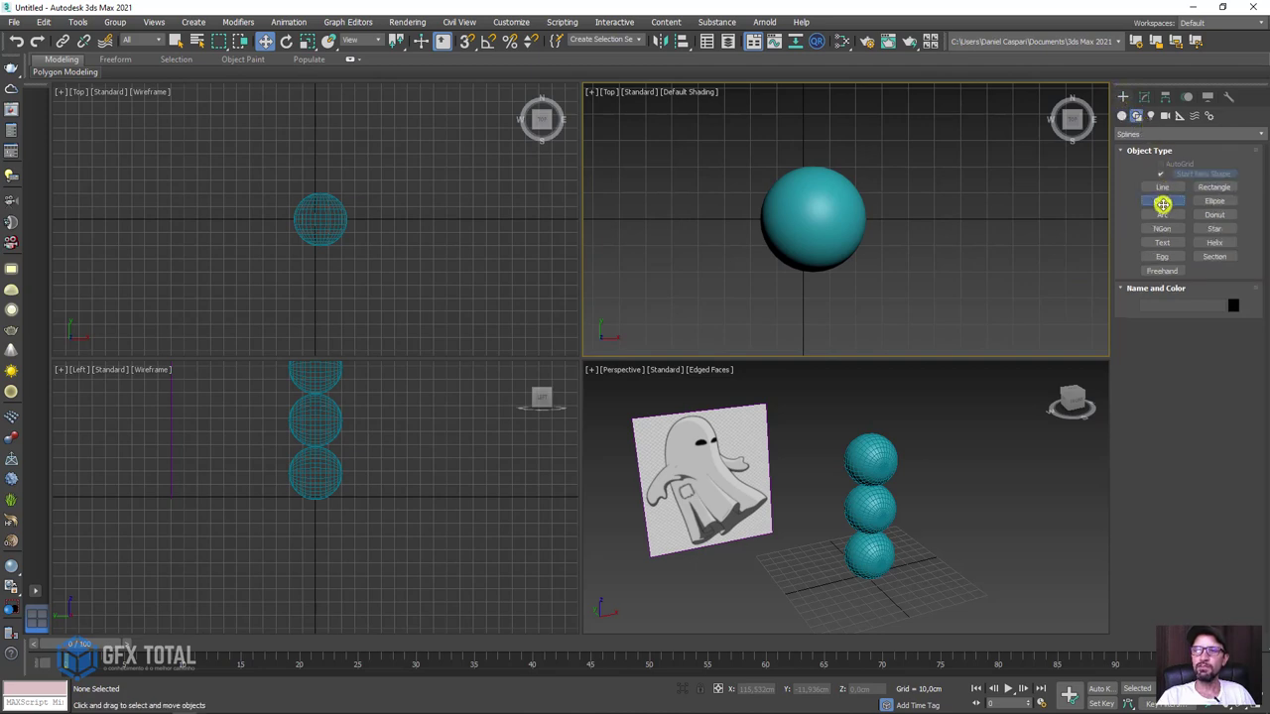
click(1162, 201)
drag(813, 215, 886, 275)
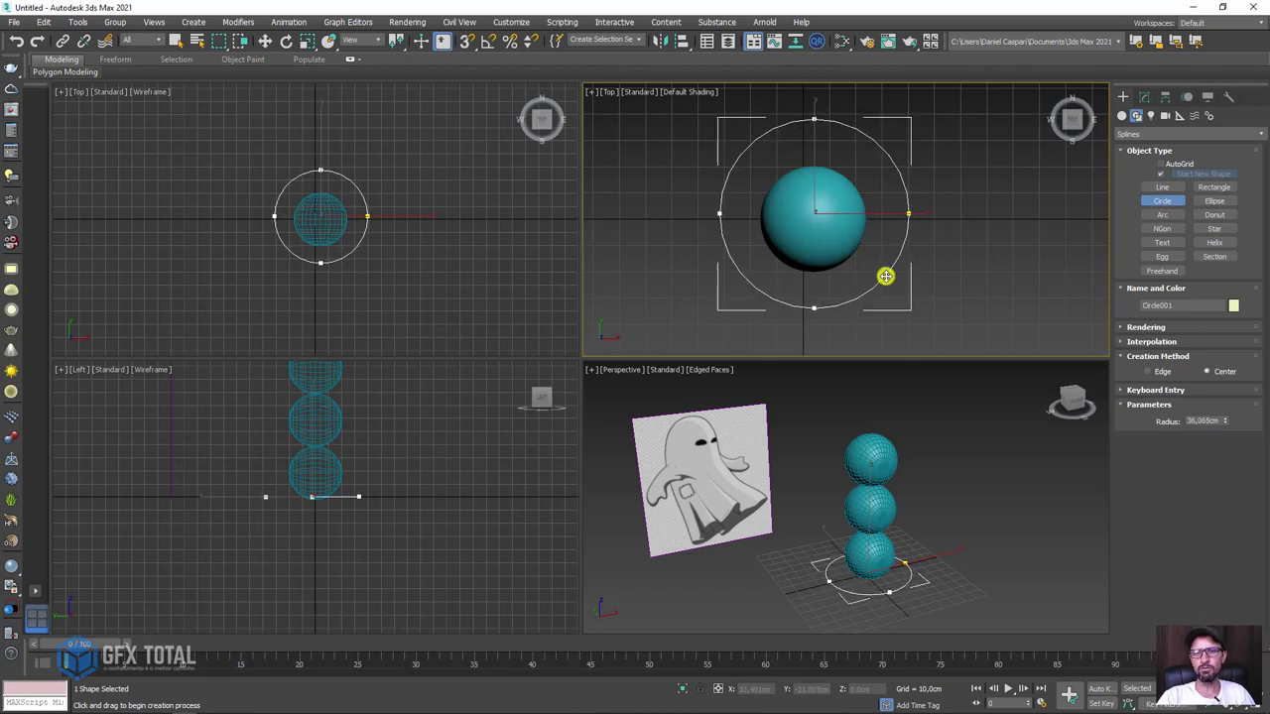
scroll(675, 486, up, 3)
middle_drag(675, 486, 719, 435)
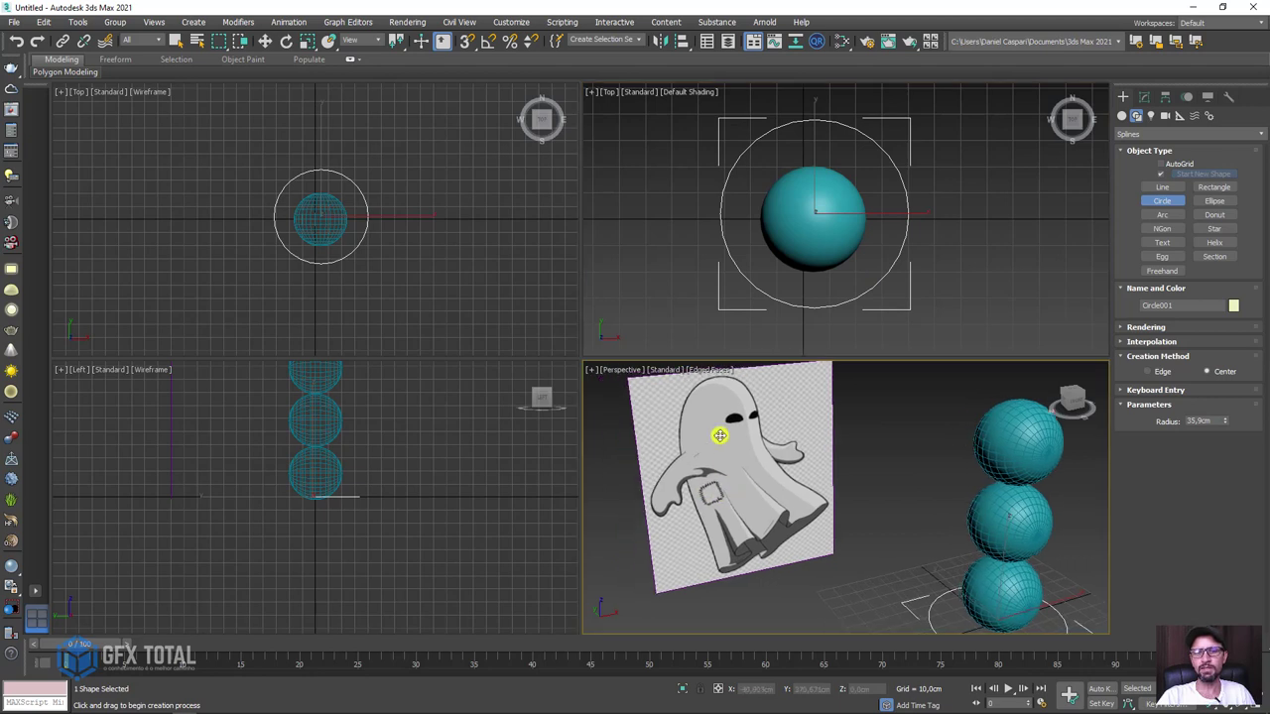
drag(752, 407, 777, 543)
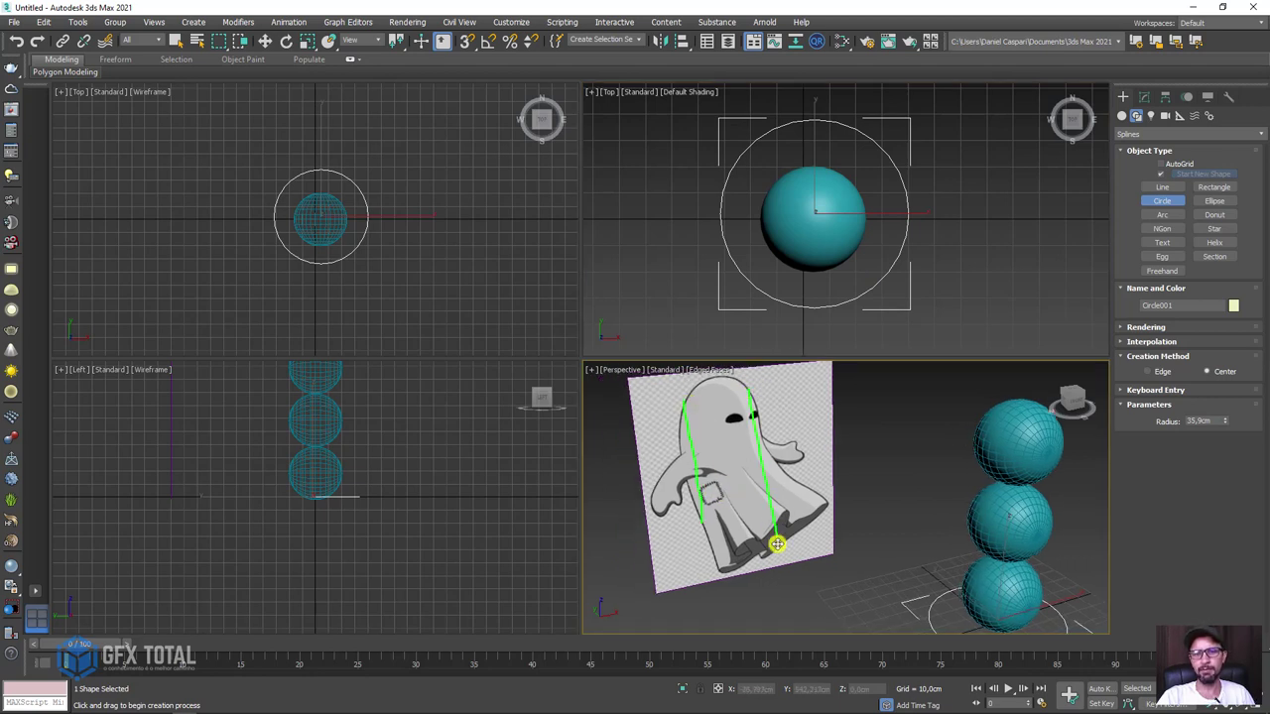
right_click(821, 510)
scroll(940, 248, down, 2)
scroll(814, 244, down, 2)
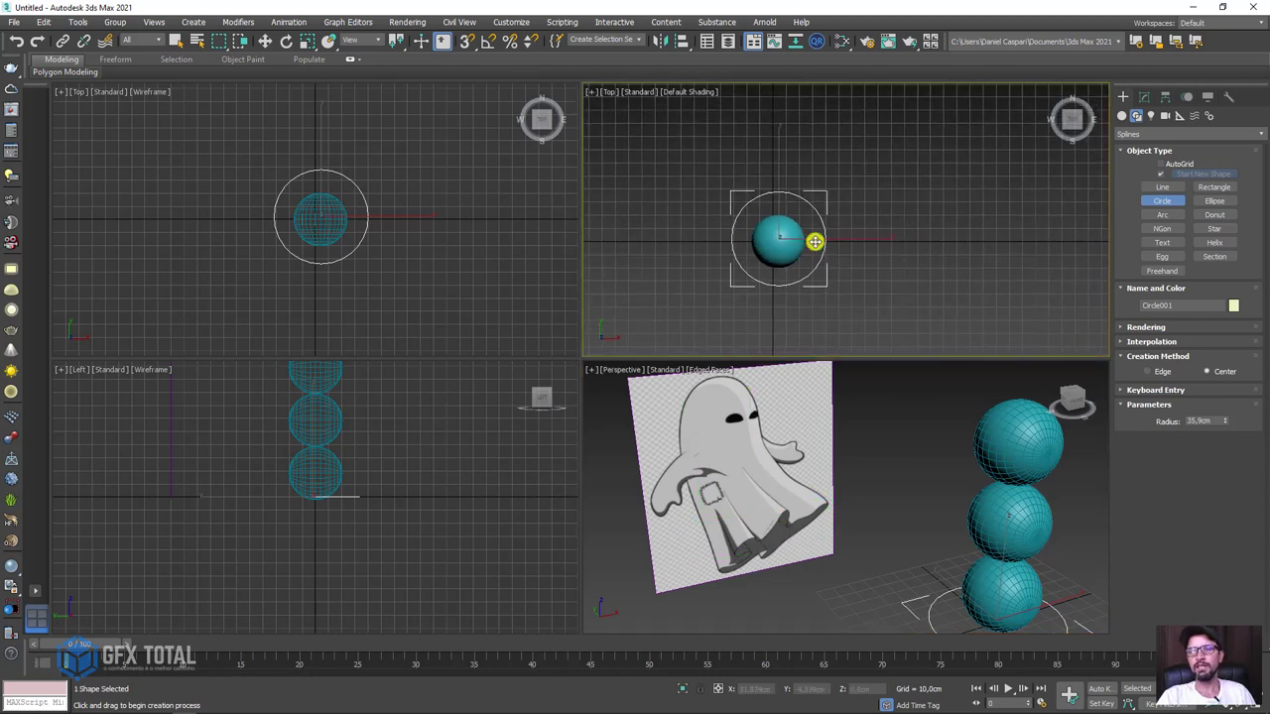
scroll(839, 298, up, 1)
scroll(890, 249, up, 1)
scroll(823, 255, up, 2)
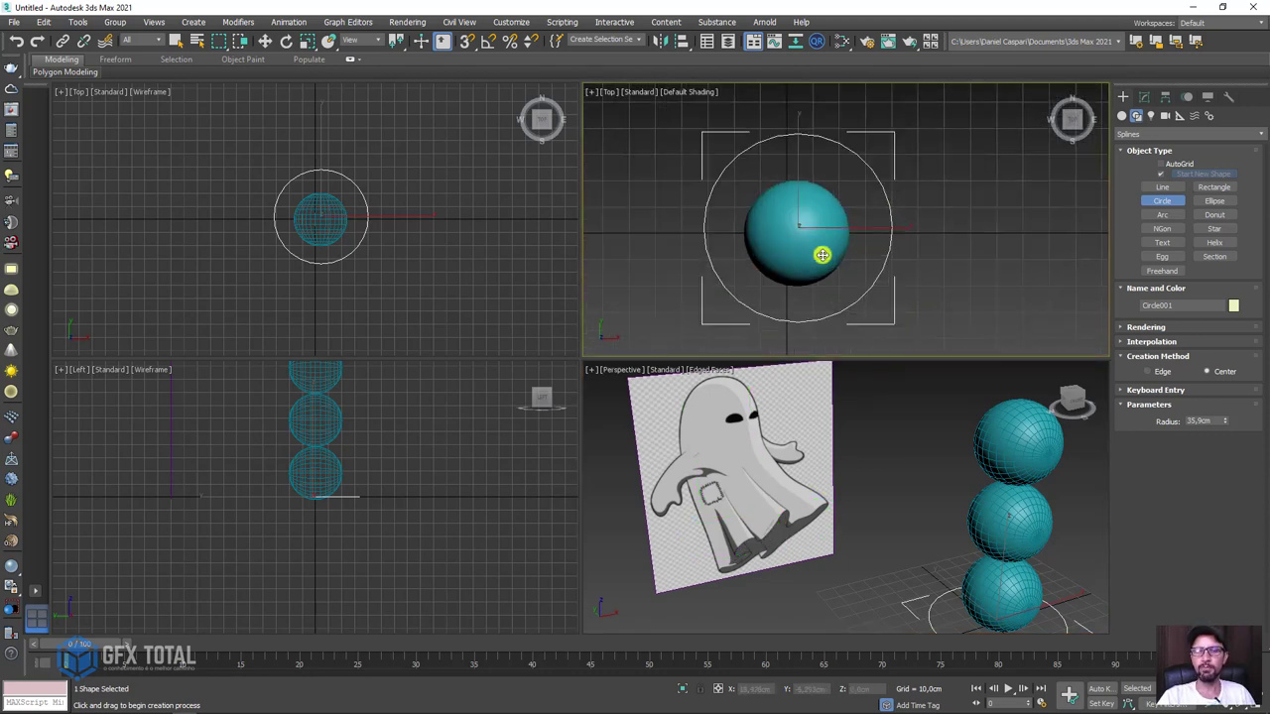
mouse_move(1015, 419)
alt+middle_down()
mouse_move(842, 414)
mouse_move(970, 547)
mouse_move(917, 539)
mouse_move(905, 516)
mouse_move(929, 508)
alt+middle_up()
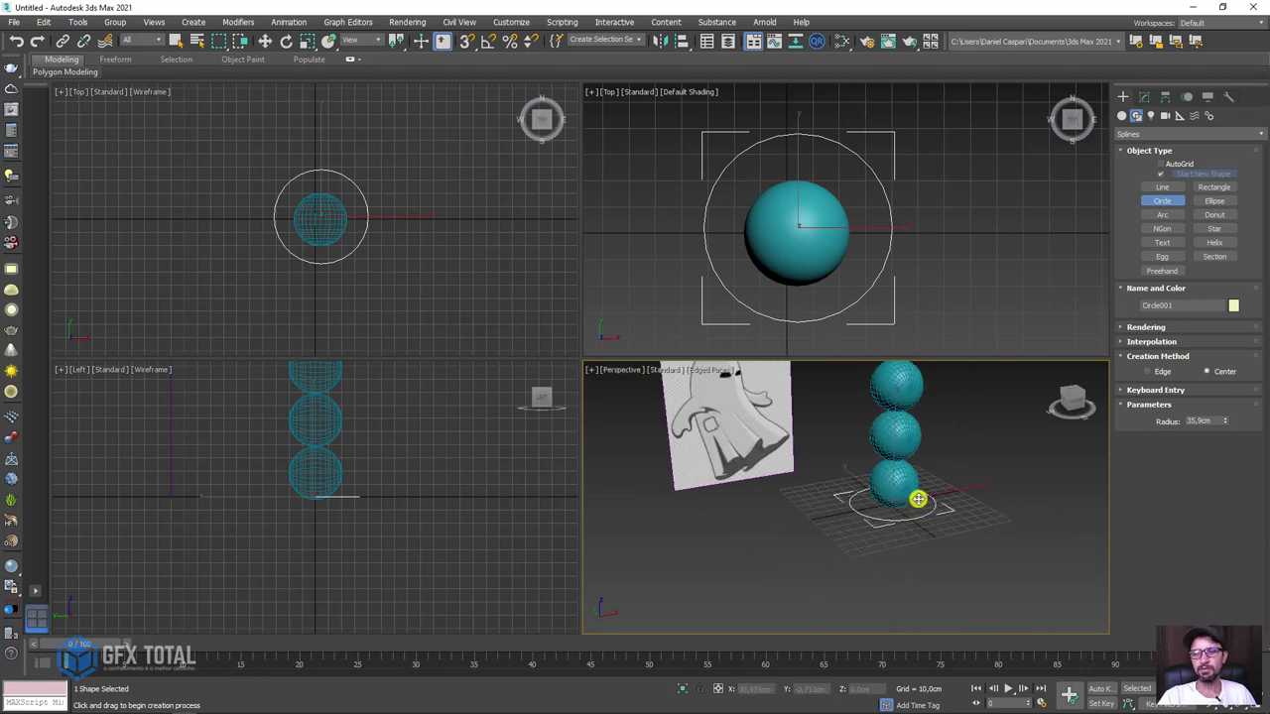
right_click(918, 499)
Convert Circle001 to an Editable Spline and switch to Vertex sub-object level.
right_click(920, 496)
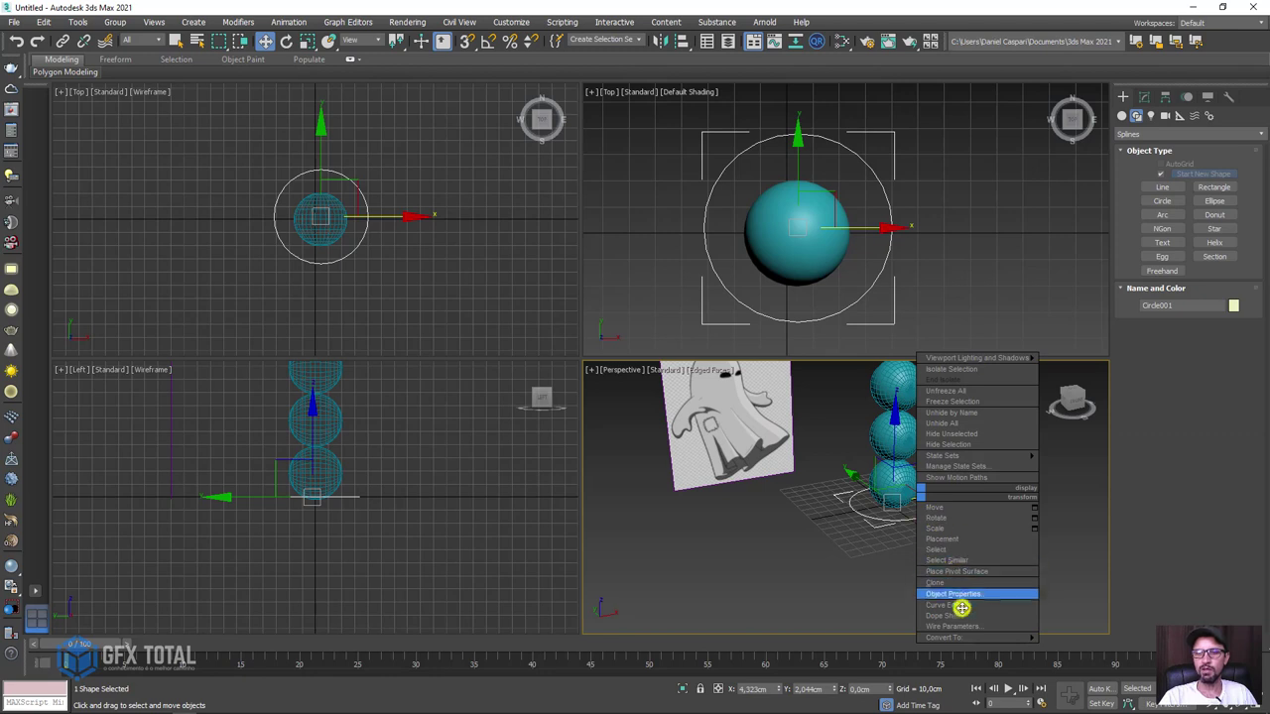
mouse_move(945, 636)
click(1106, 636)
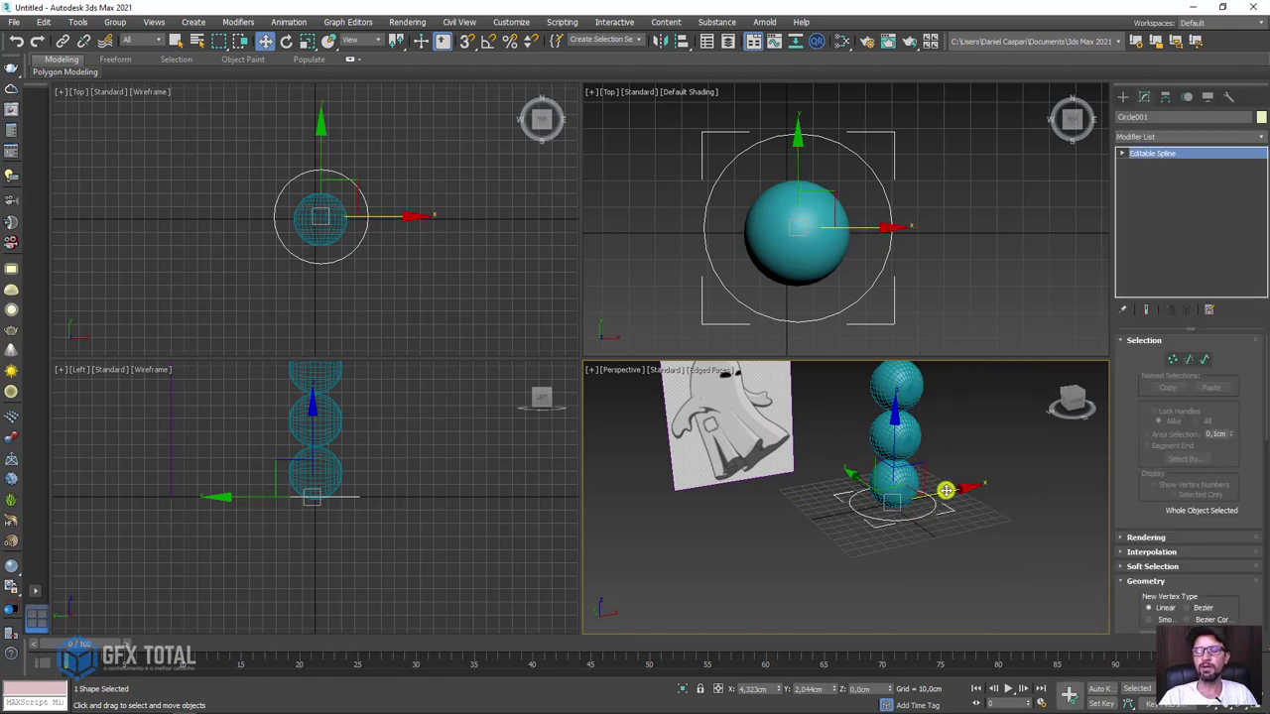
scroll(879, 485, up, 2)
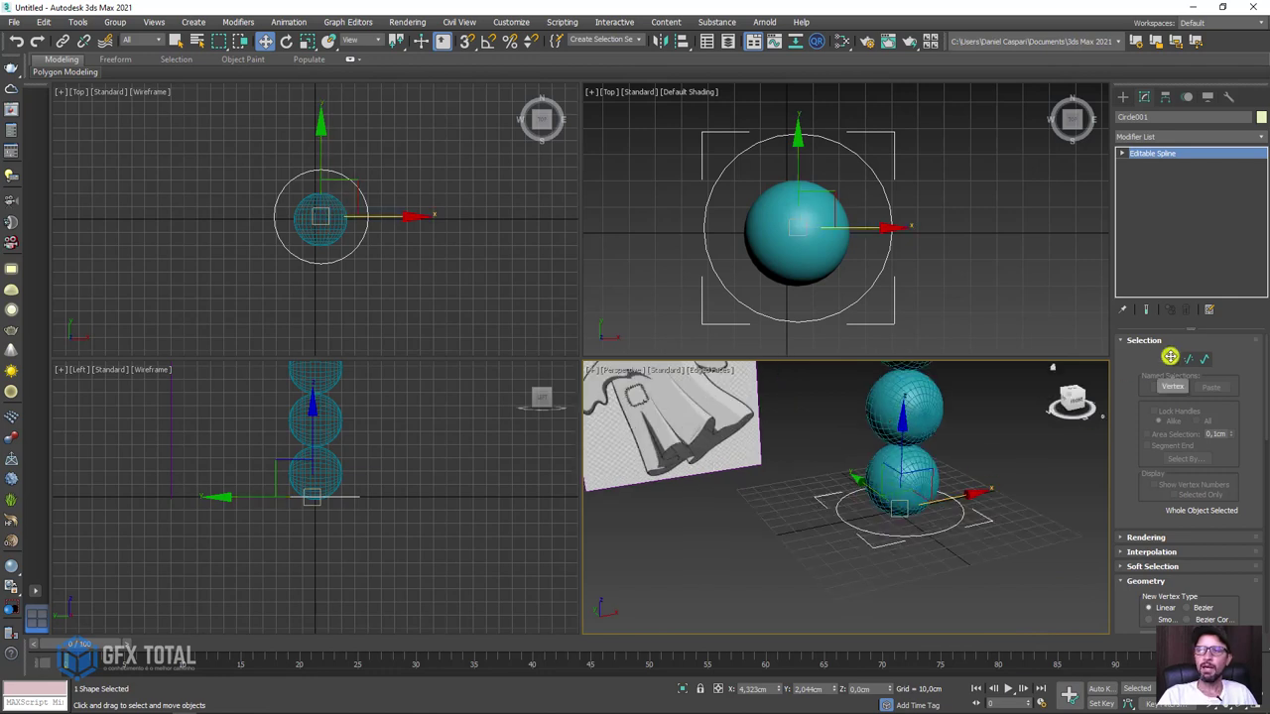
click(1173, 357)
Test-pull the right and left circle vertices, undo each change, and orbit to inspect the ring.
click(950, 496)
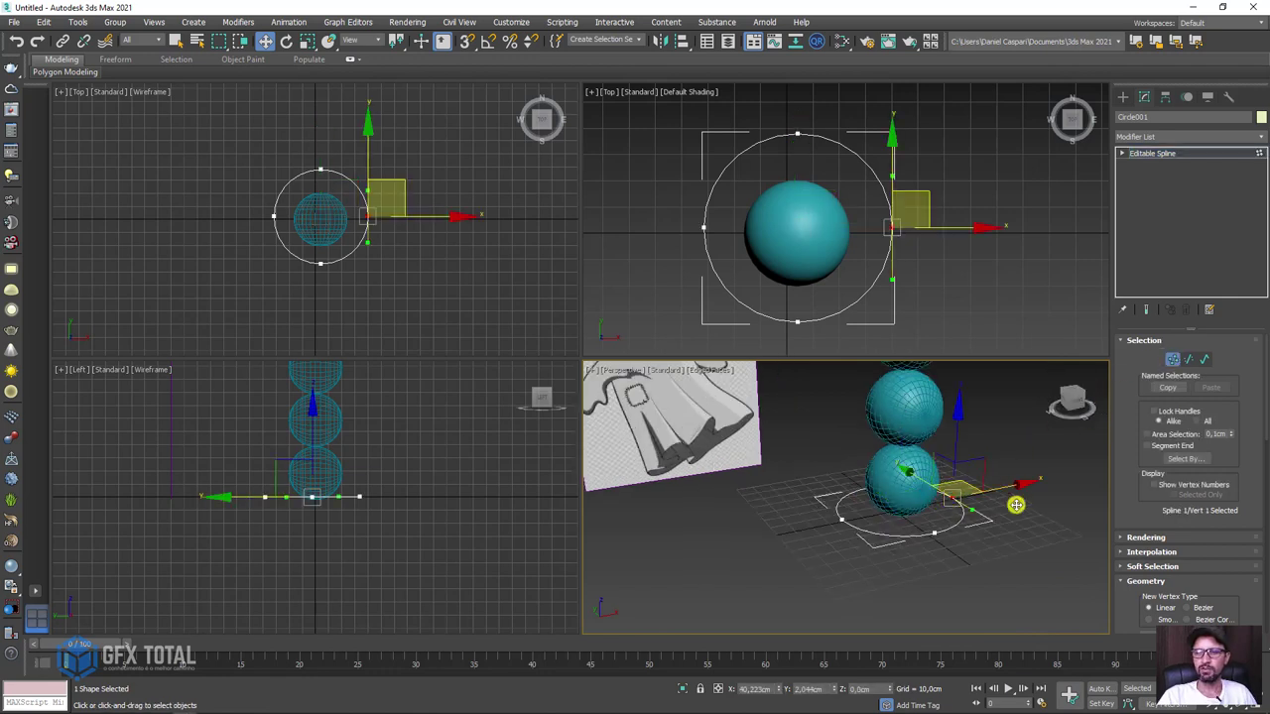
alt+middle_drag(1018, 504, 991, 526)
drag(991, 527, 1026, 530)
key(ctrl+z)
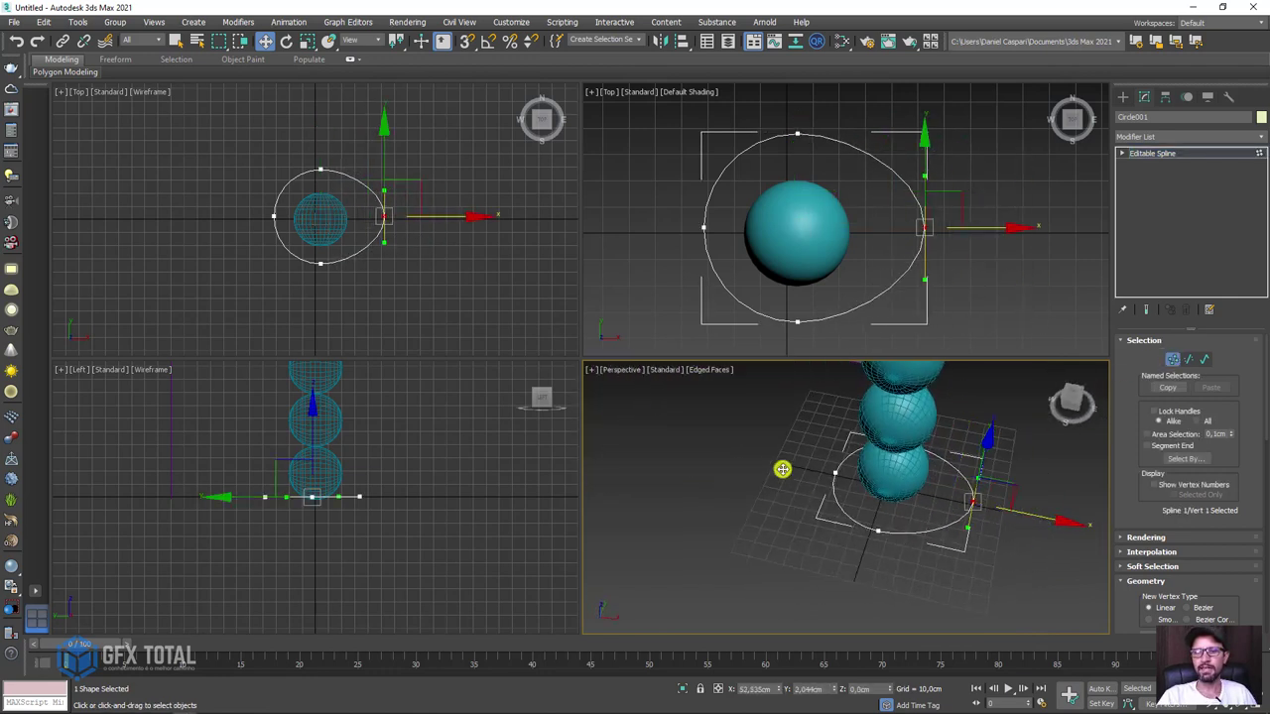
click(864, 497)
drag(904, 490, 830, 496)
key(ctrl+z)
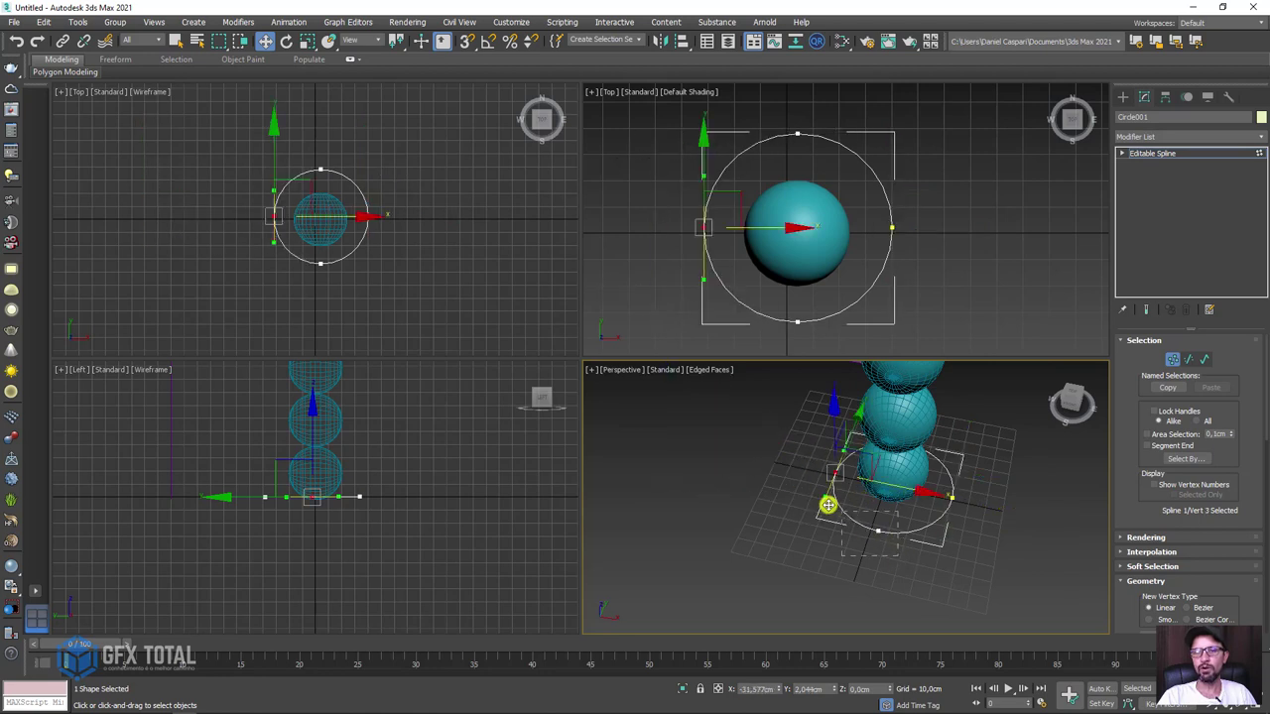
click(878, 530)
key(ctrl+z)
mouse_move(998, 499)
alt+middle_down()
mouse_move(943, 391)
mouse_move(827, 430)
mouse_move(741, 437)
mouse_move(697, 499)
alt+middle_up()
drag(704, 500, 681, 464)
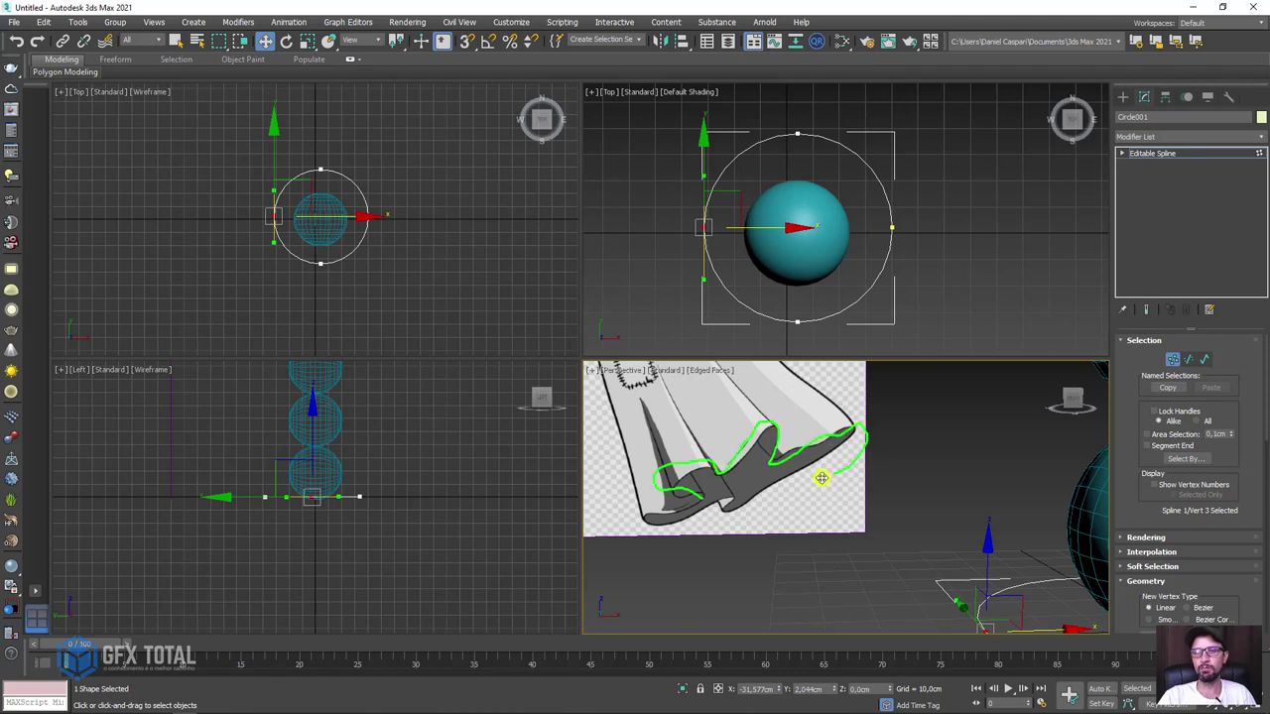
scroll(836, 499, down, 5)
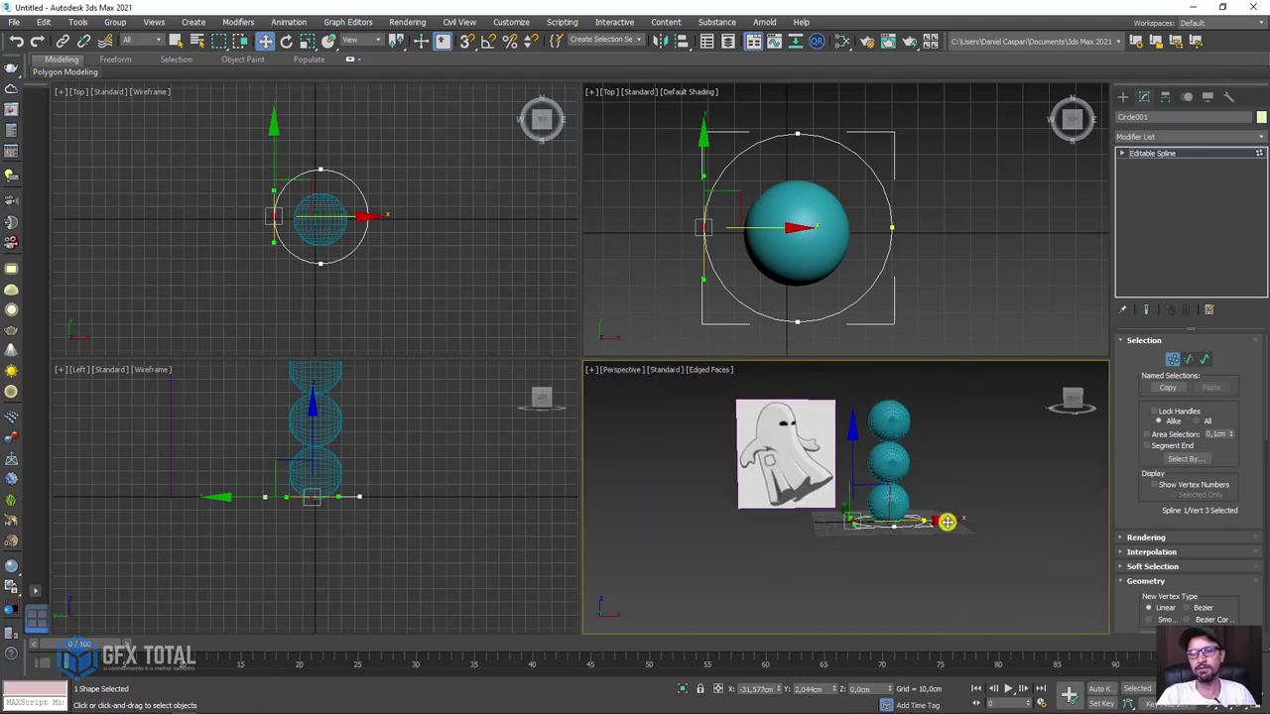
alt+middle_drag(947, 522, 953, 496)
scroll(953, 496, up, 3)
Select all four circle segments and Divide them twice to add evenly spaced vertices.
click(1185, 357)
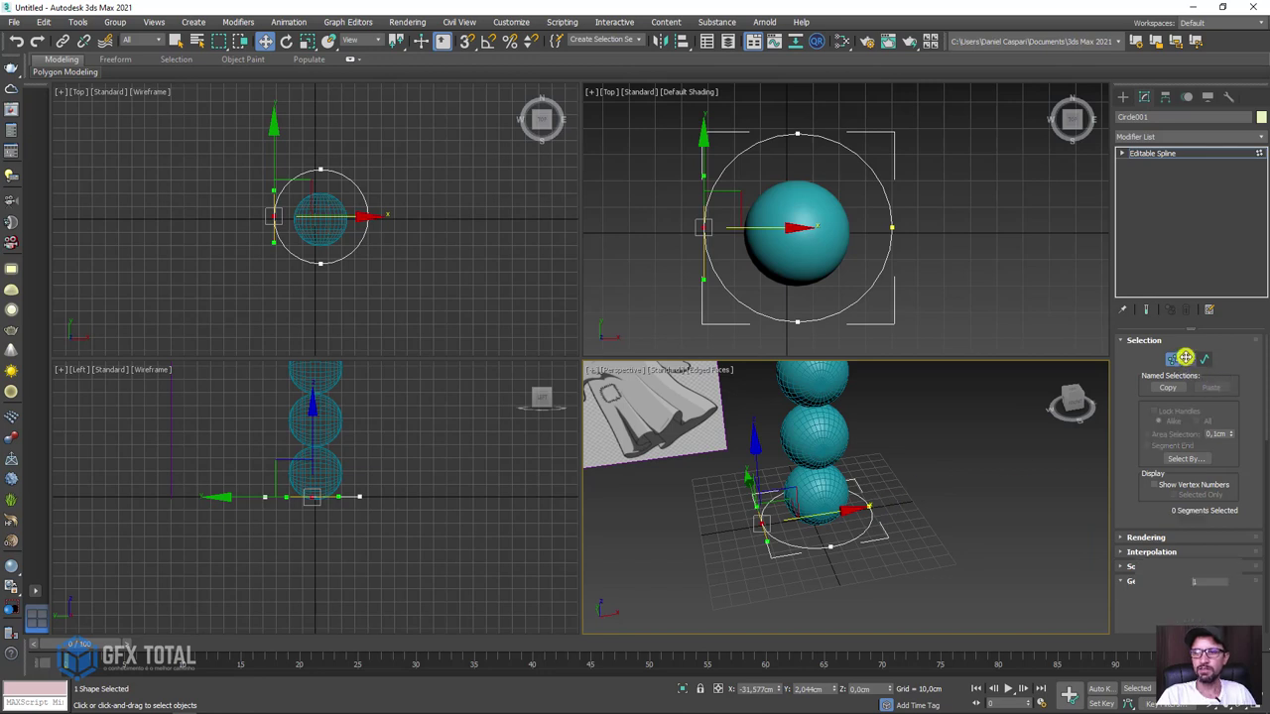
drag(958, 443, 666, 611)
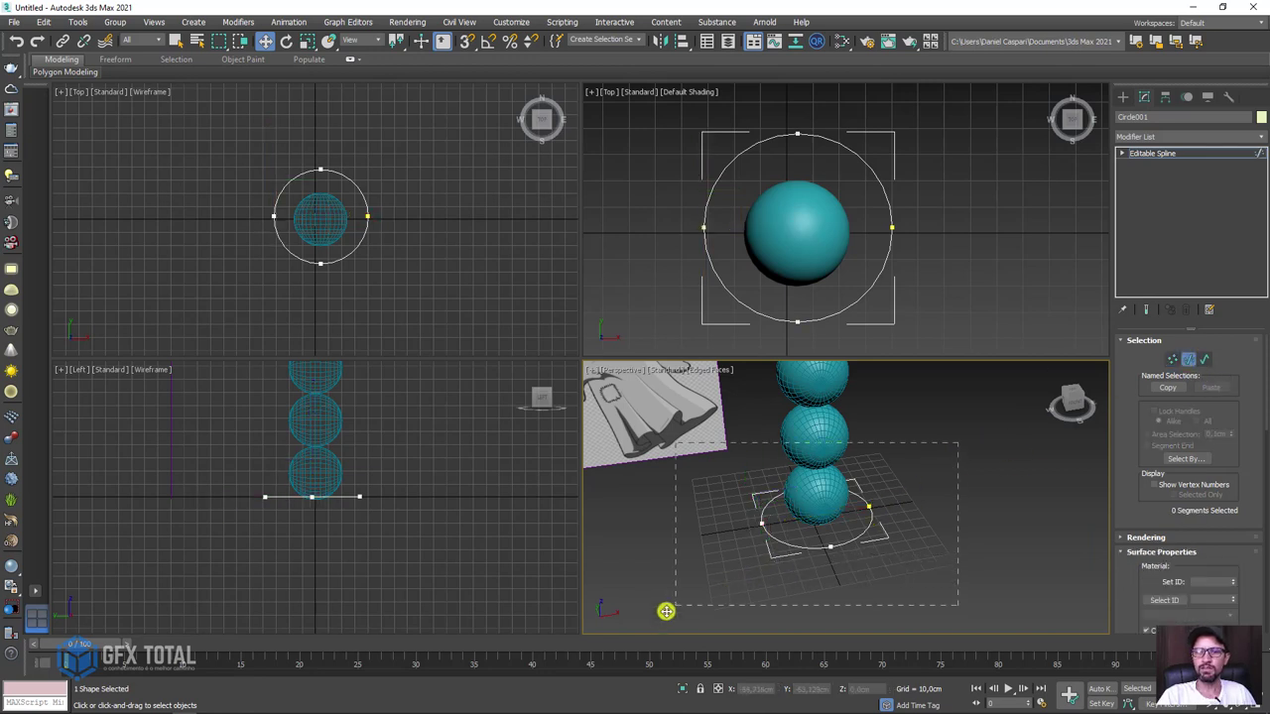
alt+middle_drag(804, 530, 921, 446)
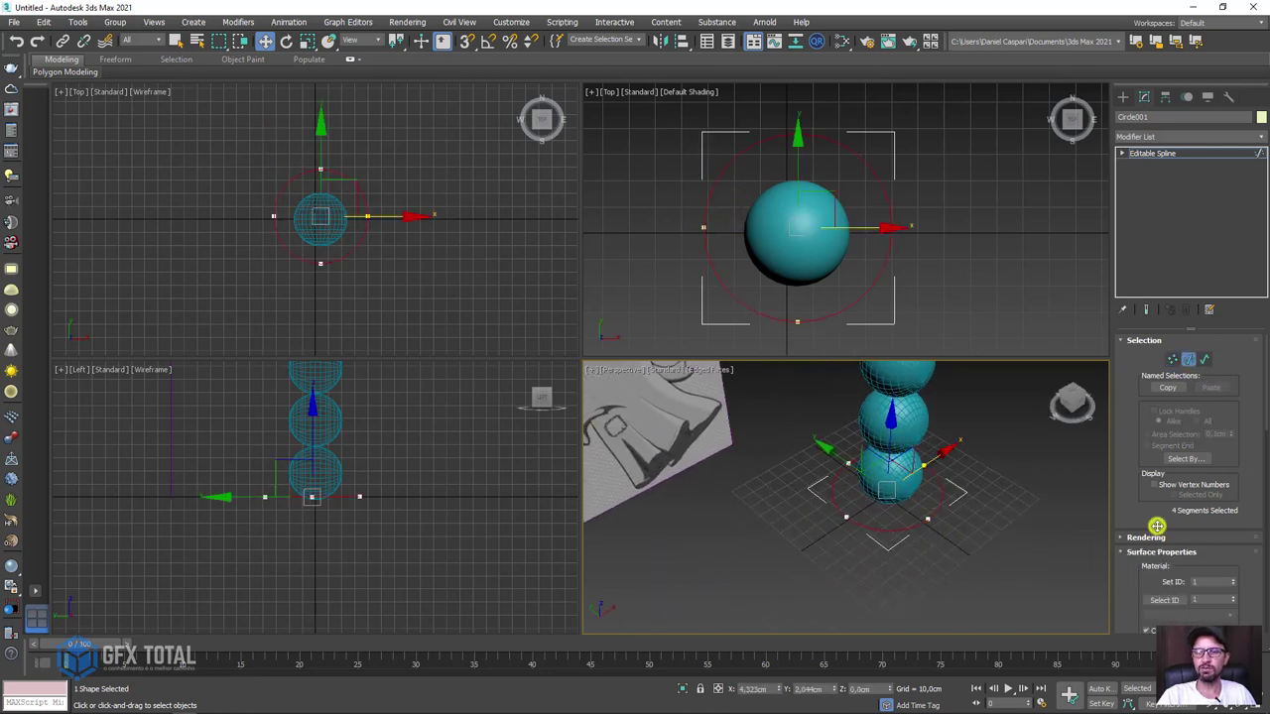
drag(1141, 513, 1130, 193)
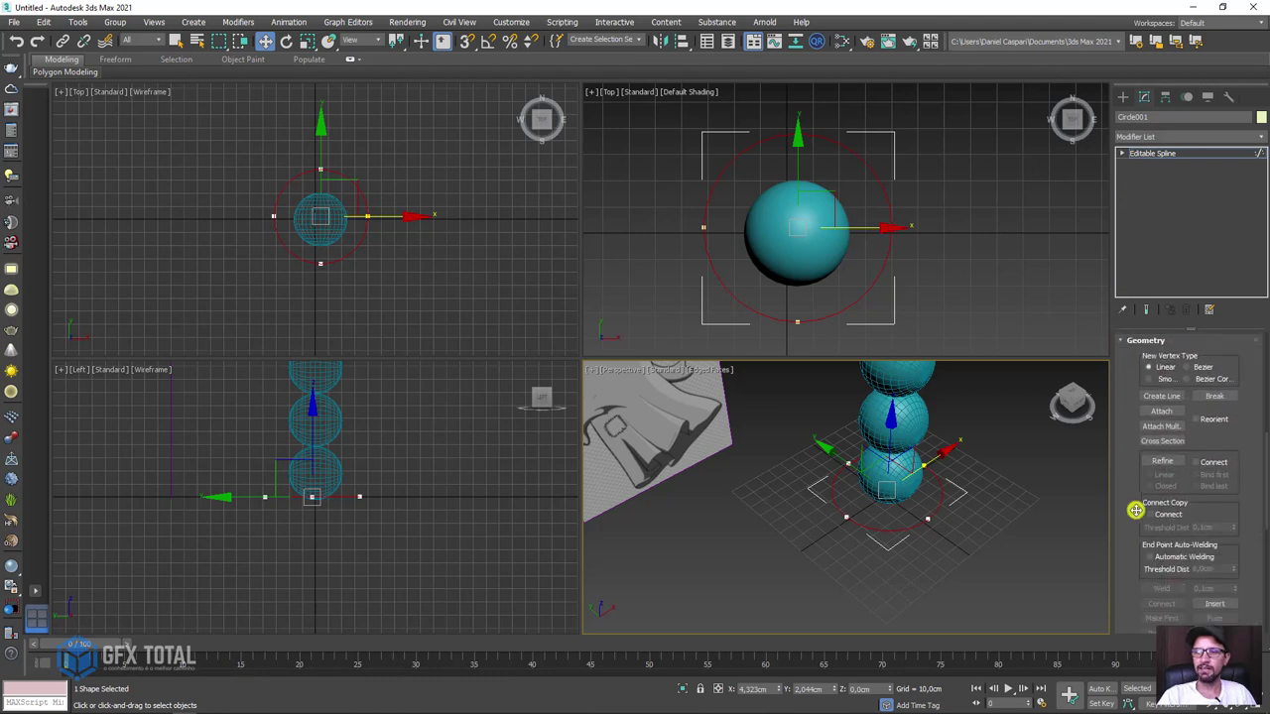
drag(1131, 536, 1148, 133)
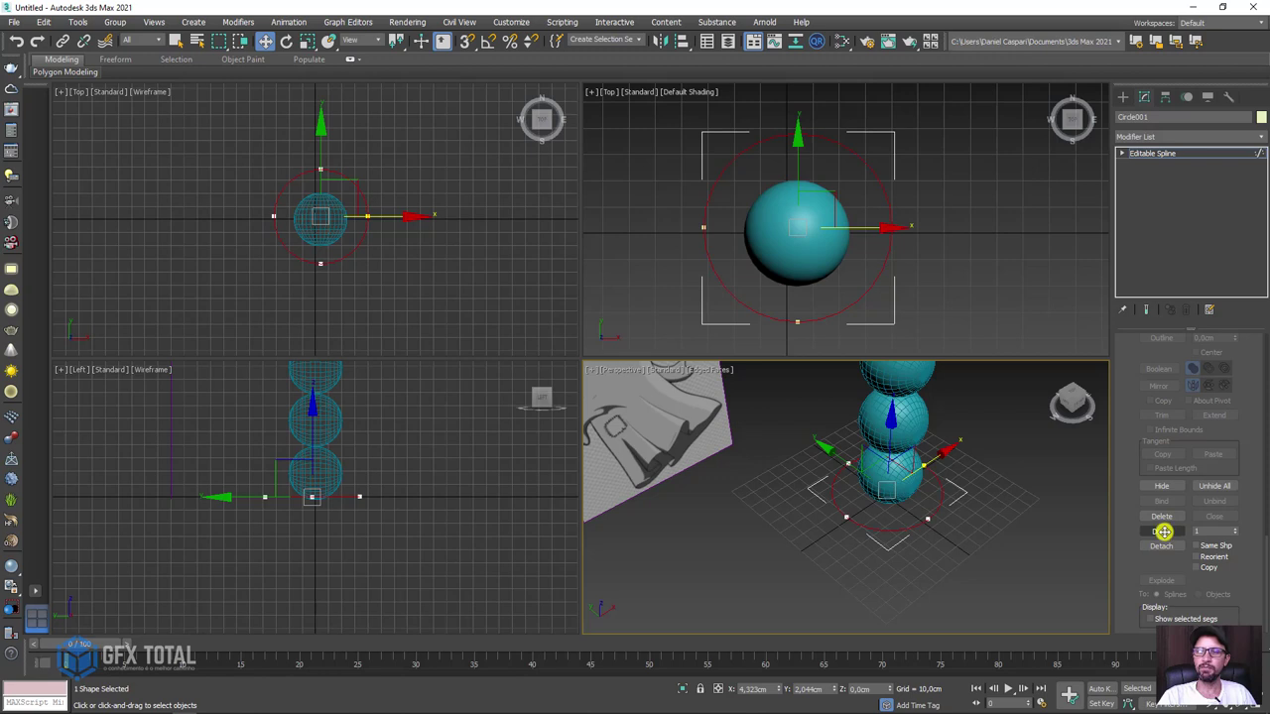
click(1162, 531)
scroll(952, 571, up, 3)
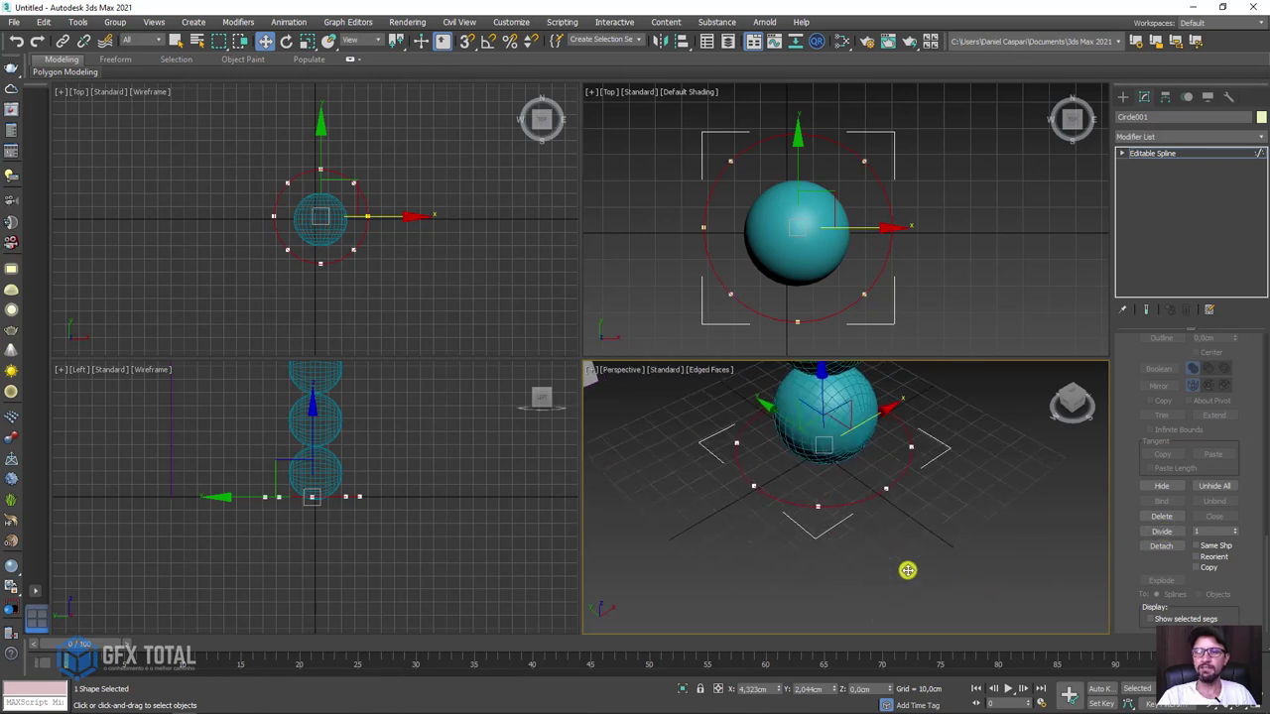
click(1163, 531)
Return to the Editable Spline level and maximize the Top view with Alt+W.
mouse_move(873, 454)
alt+middle_down()
mouse_move(884, 541)
mouse_move(850, 499)
alt+middle_up()
click(1154, 152)
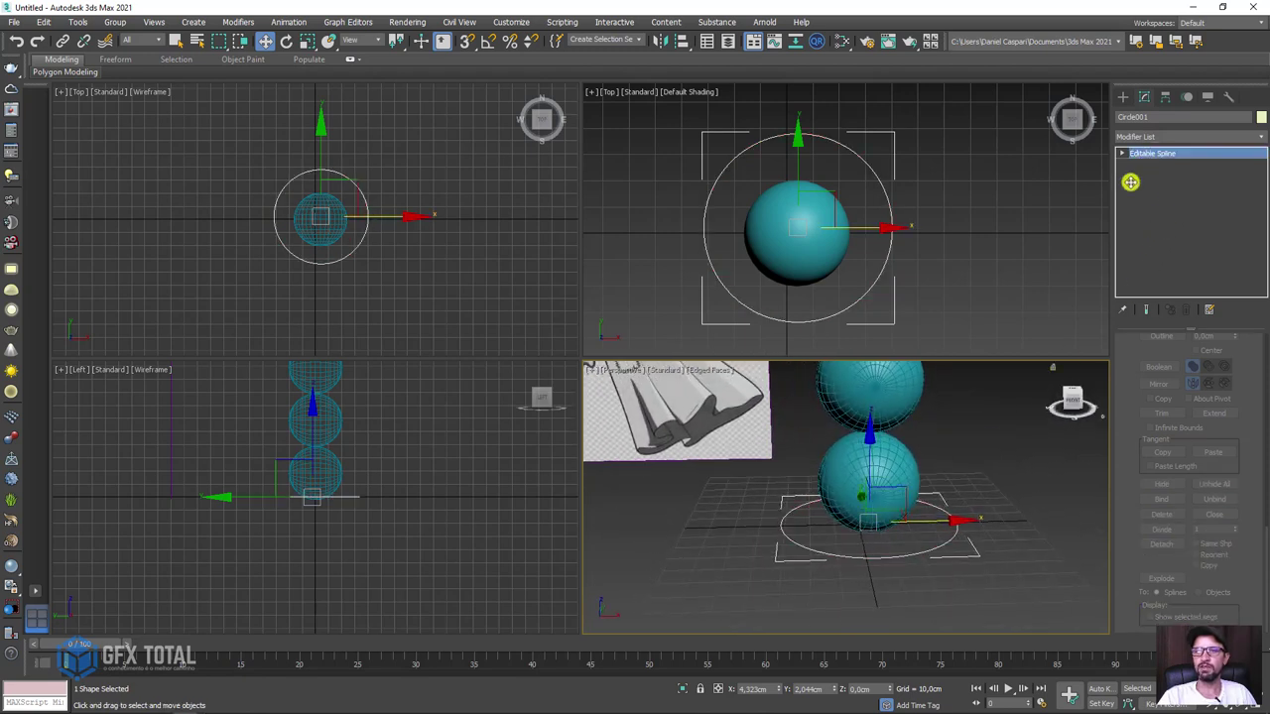
mouse_move(796, 231)
middle_down()
mouse_move(841, 224)
mouse_move(839, 190)
mouse_move(805, 215)
middle_up()
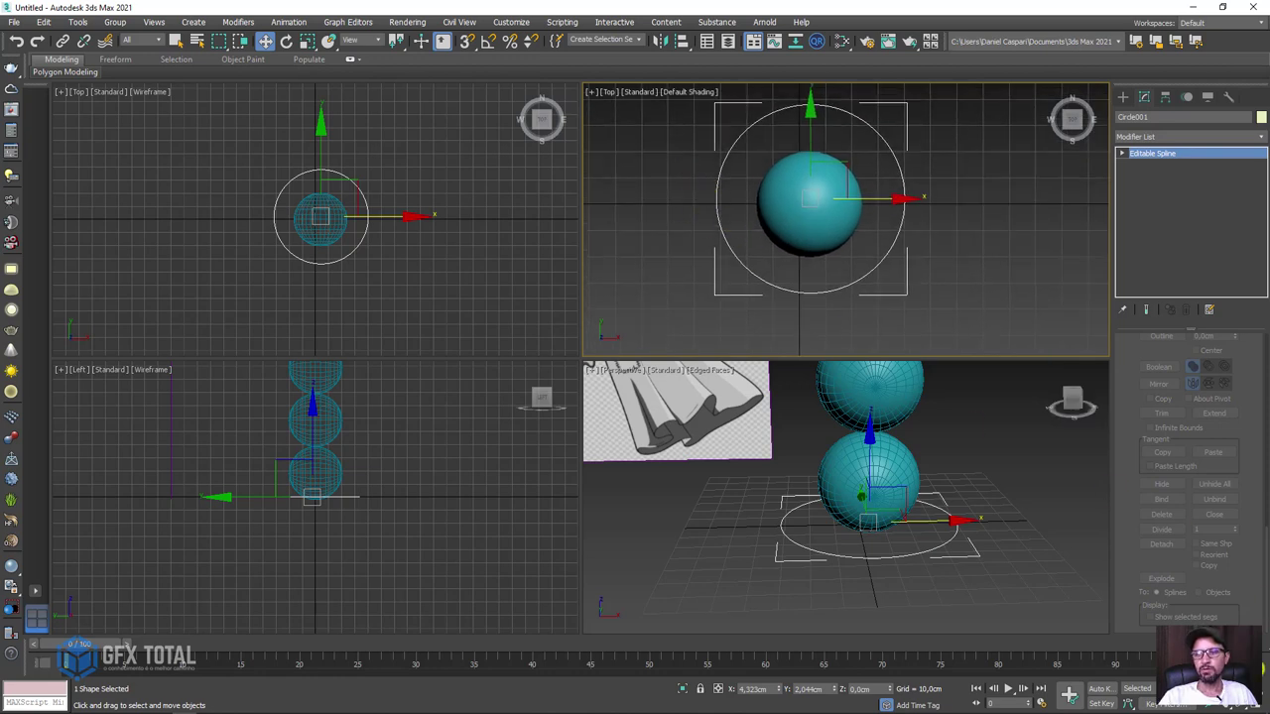
key(alt+w)
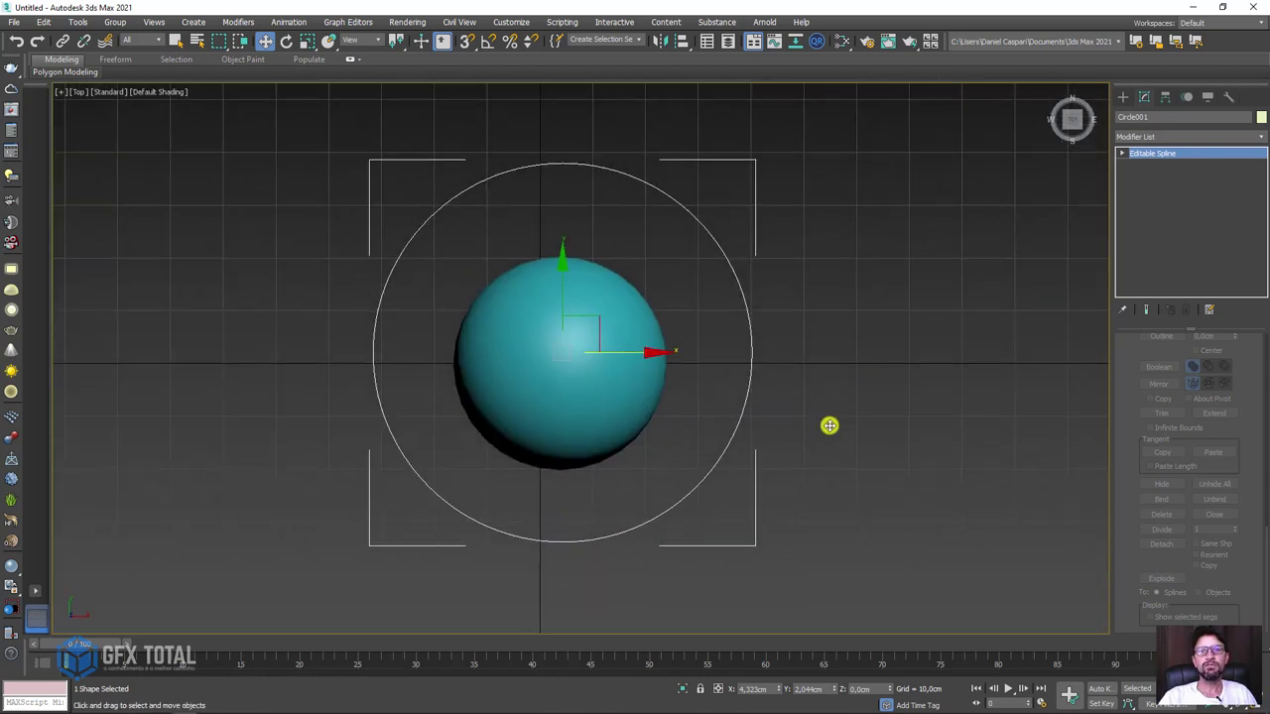
In Vertex mode, select the eight alternating in-between vertices of Circle001.
click(1122, 153)
click(1147, 164)
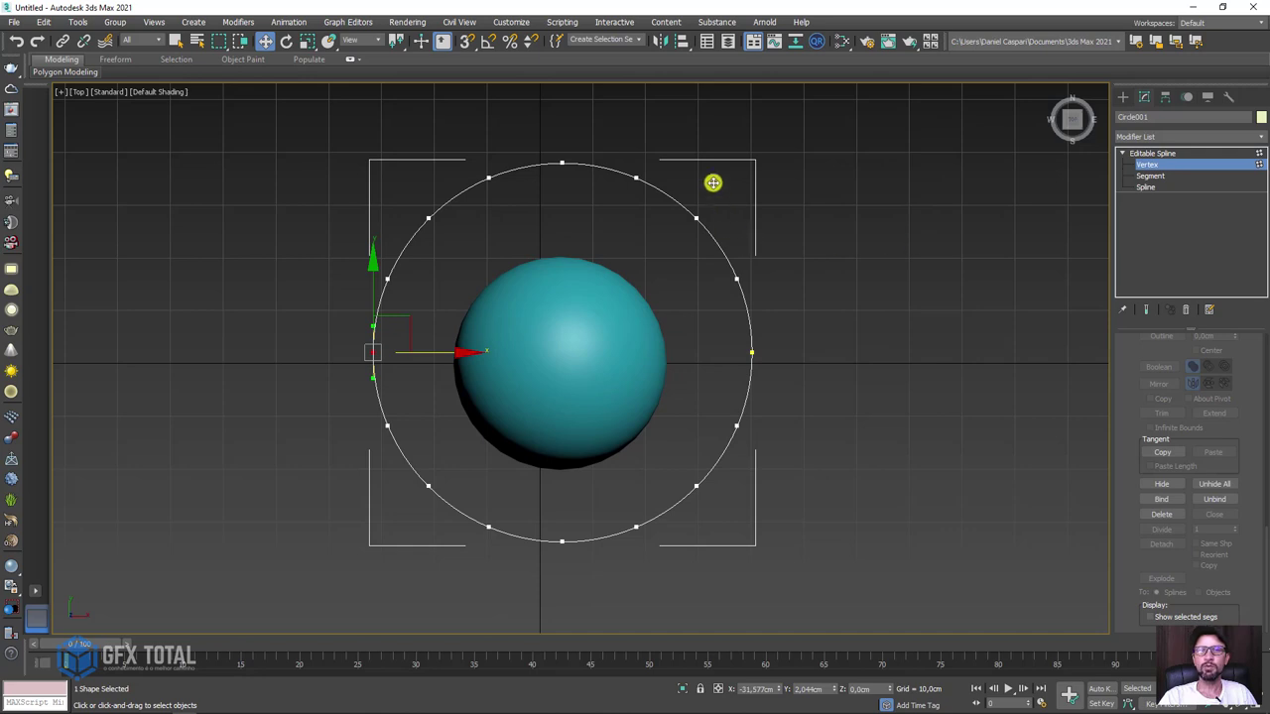
drag(516, 200, 520, 202)
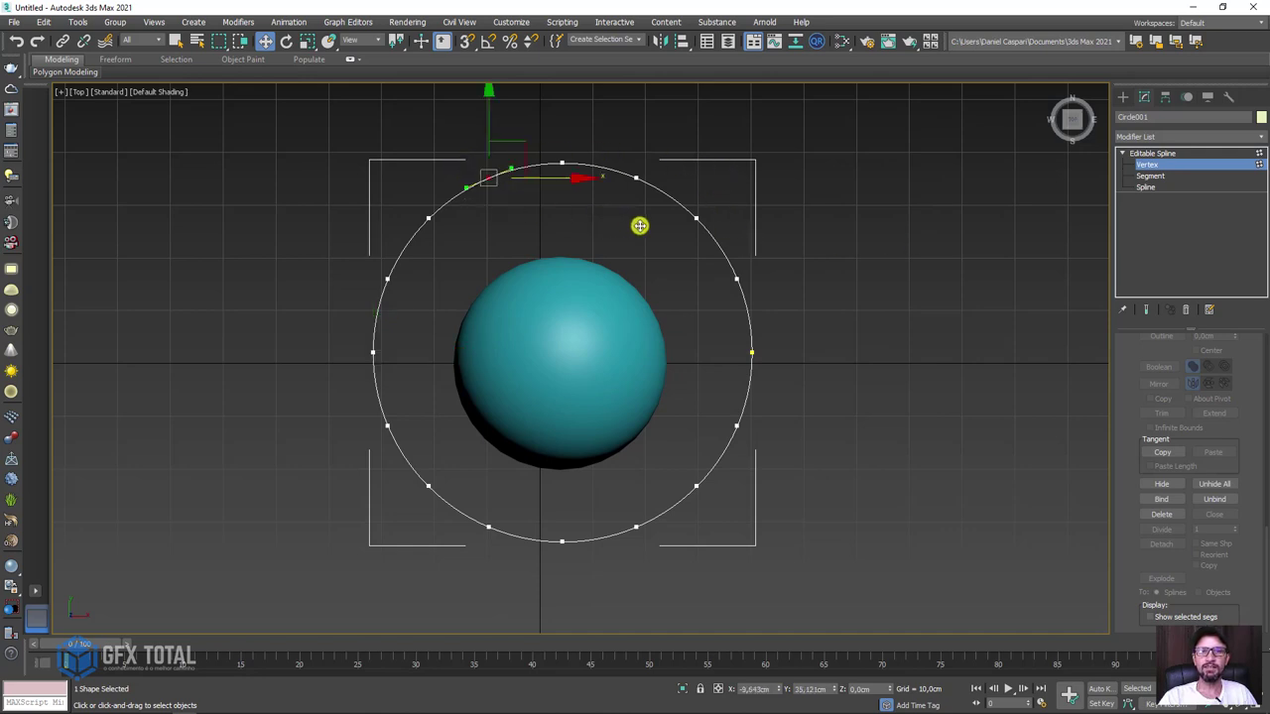
click(638, 179)
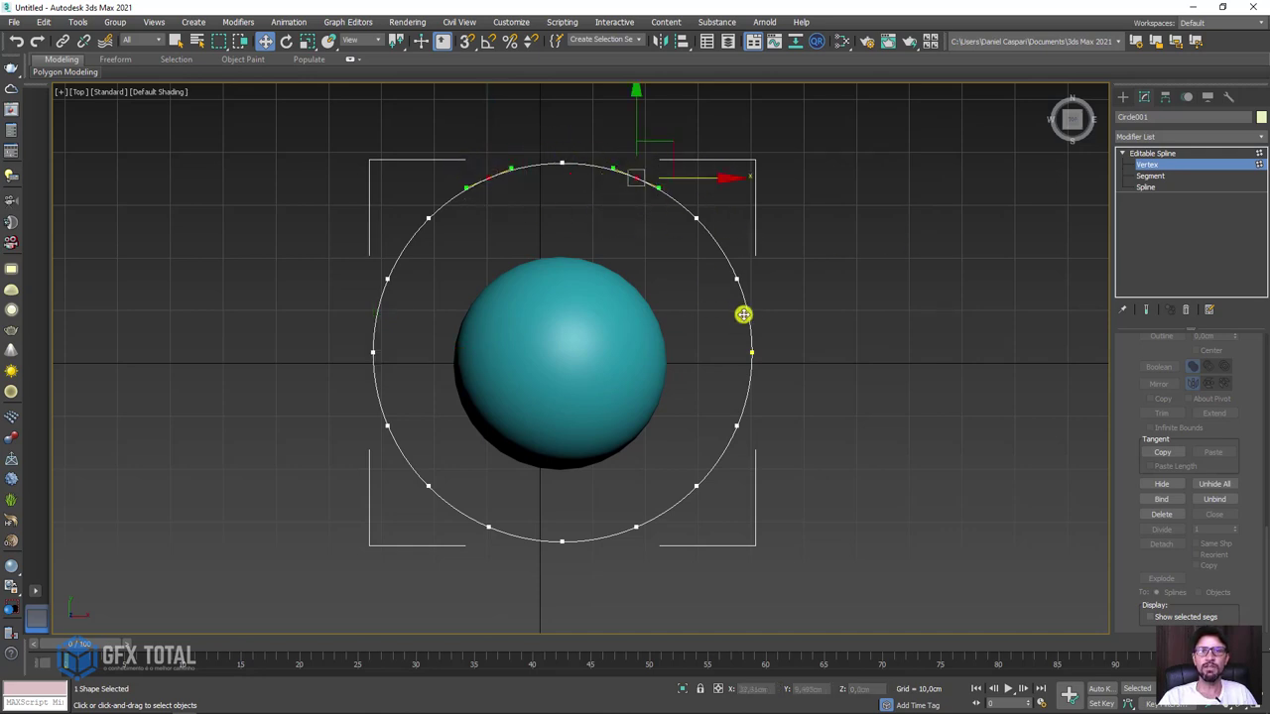
ctrl+drag(334, 258, 792, 294)
ctrl+drag(788, 397, 287, 446)
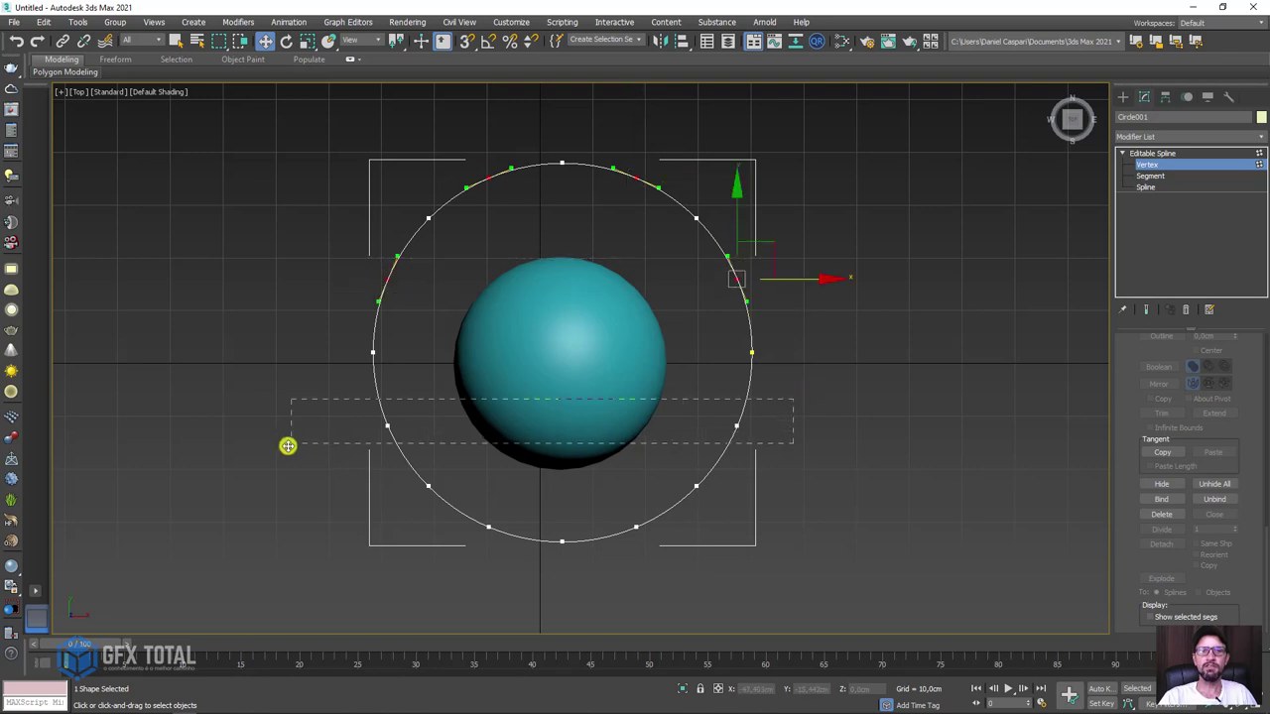
ctrl+drag(464, 518, 556, 520)
ctrl+drag(668, 533, 670, 534)
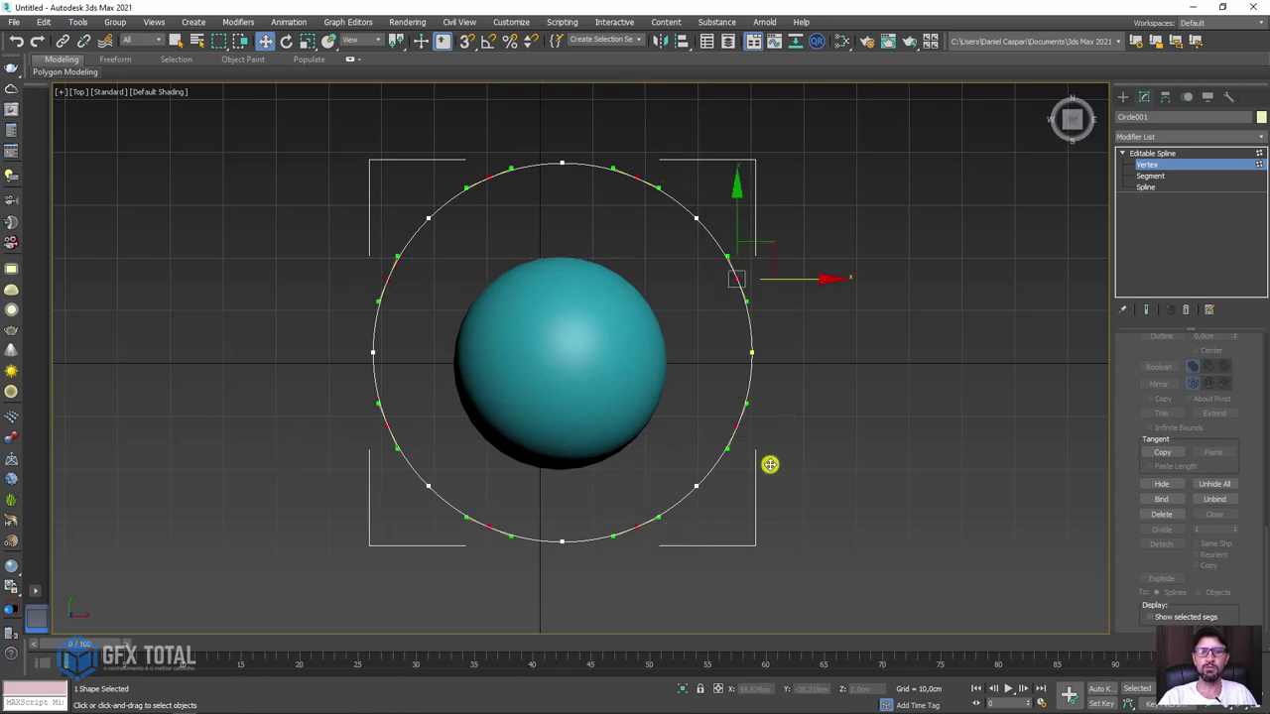
middle_drag(766, 434, 806, 450)
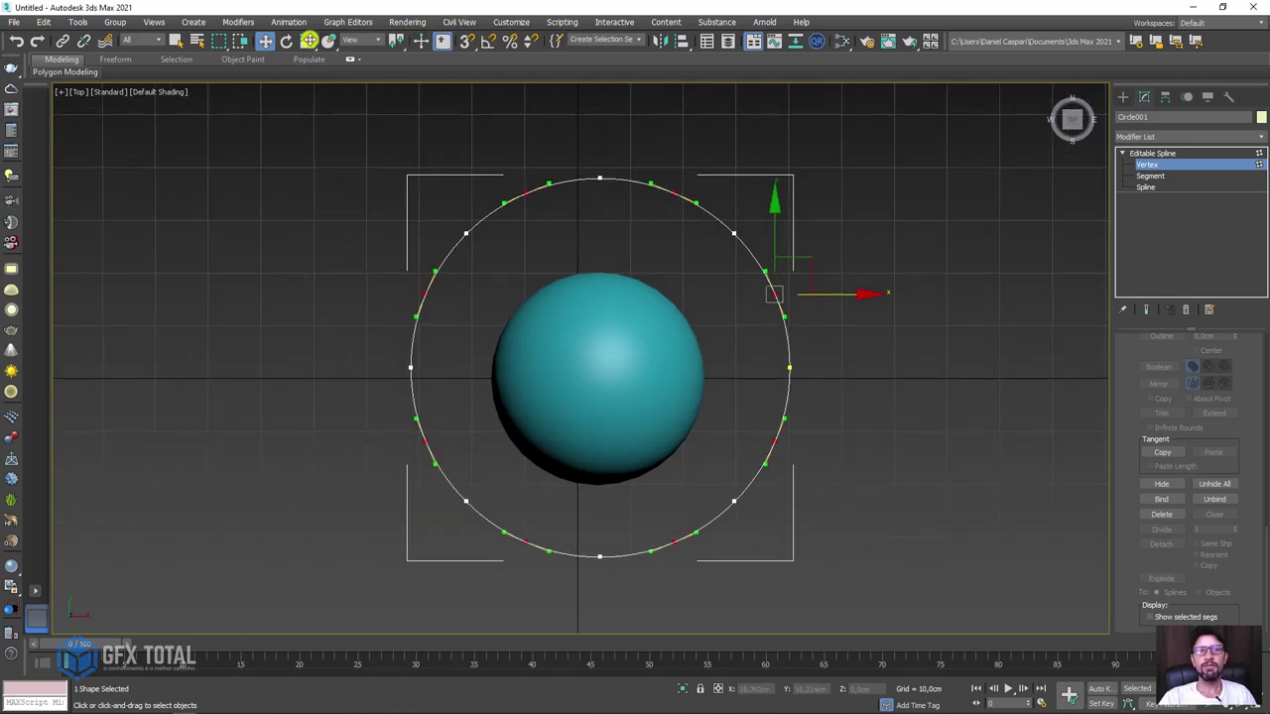
Scale the selected vertices inward about their shared centre, then scale their tangents into wavy star points.
click(301, 39)
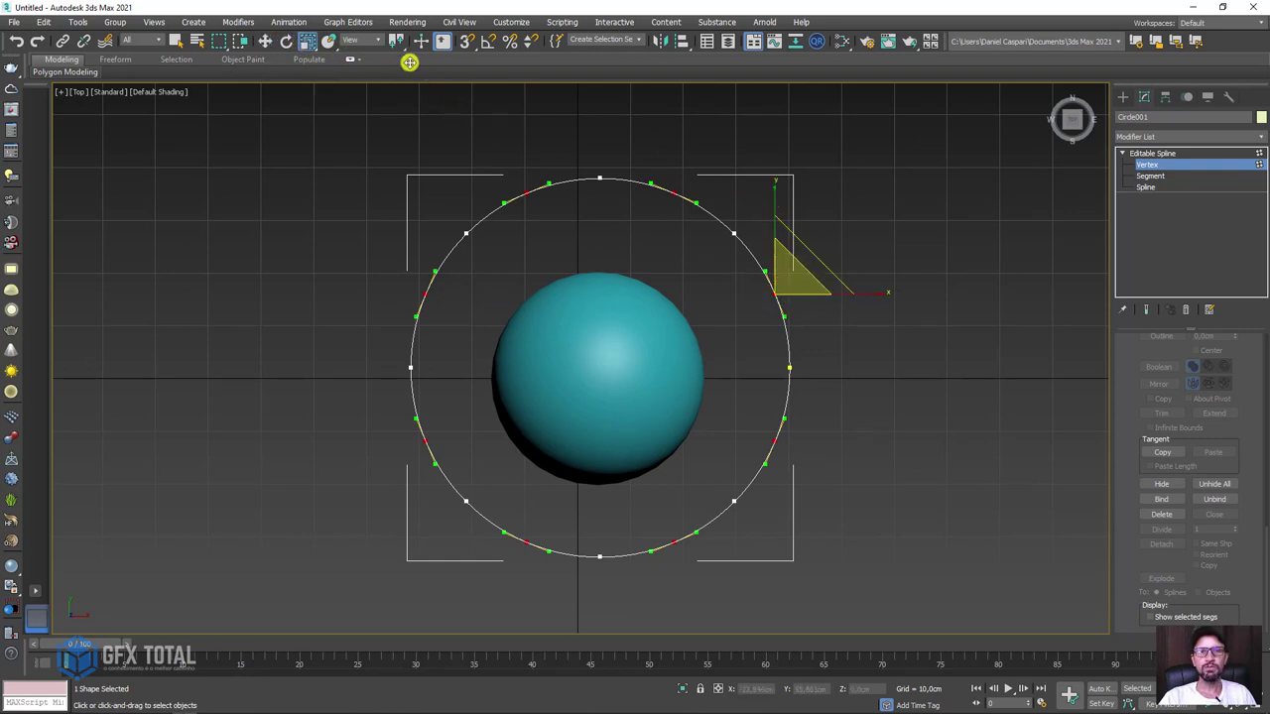
drag(392, 50, 394, 83)
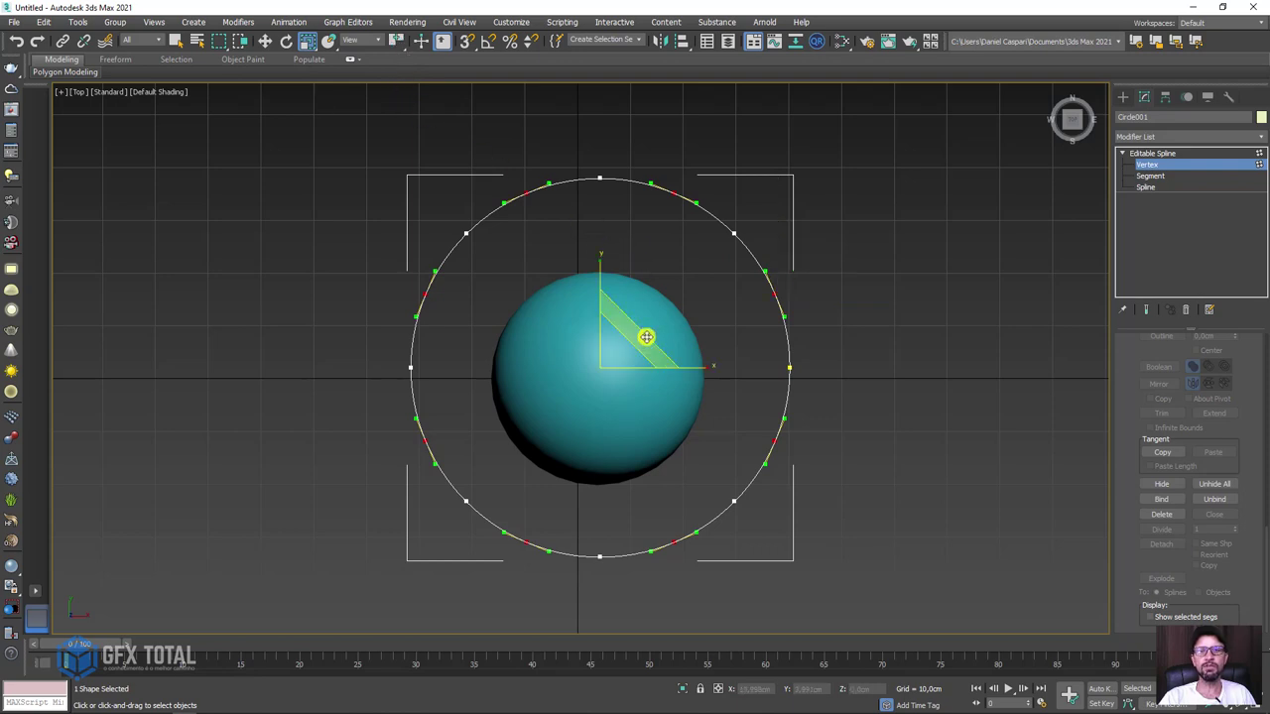
drag(647, 334, 633, 342)
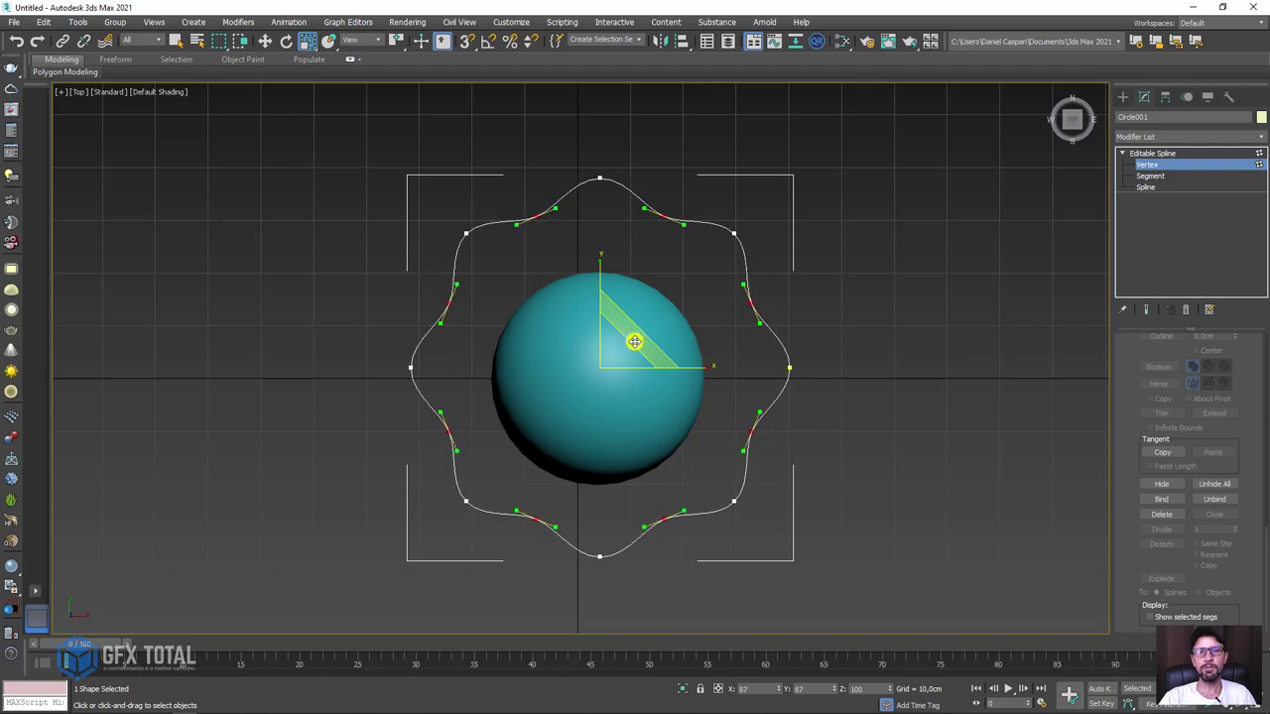
drag(633, 342, 617, 349)
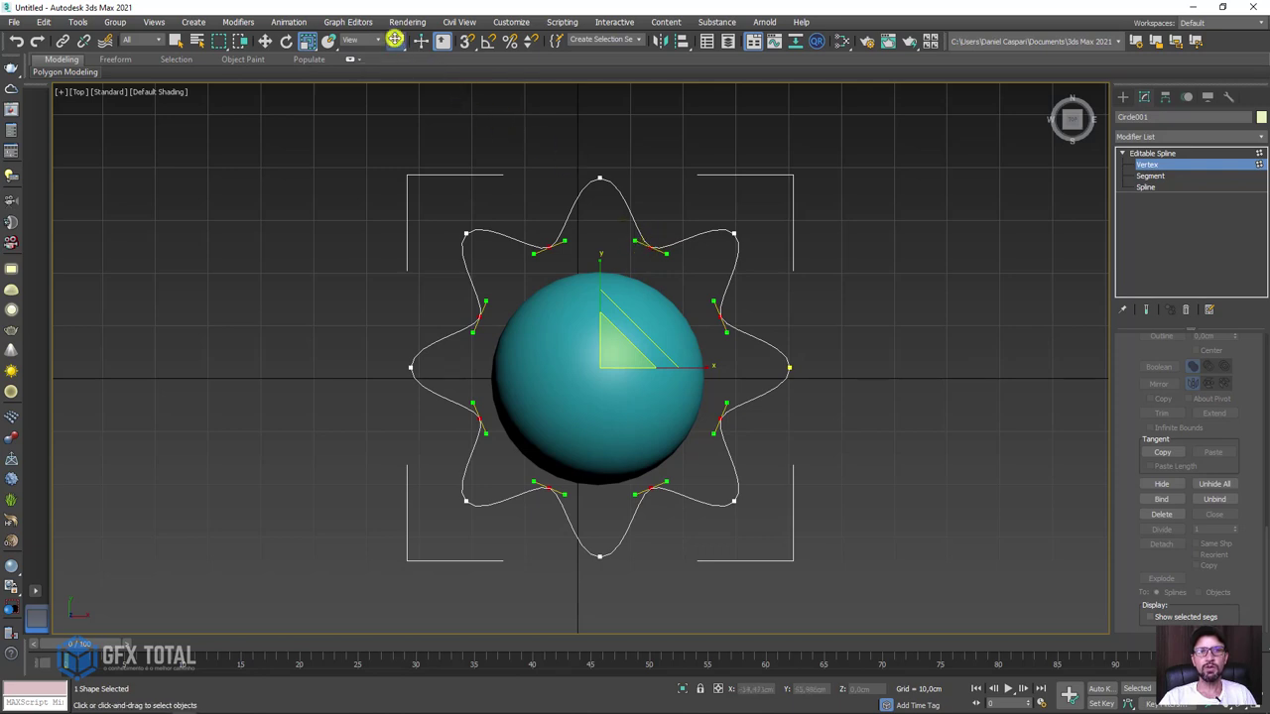
drag(395, 40, 401, 61)
drag(758, 323, 742, 290)
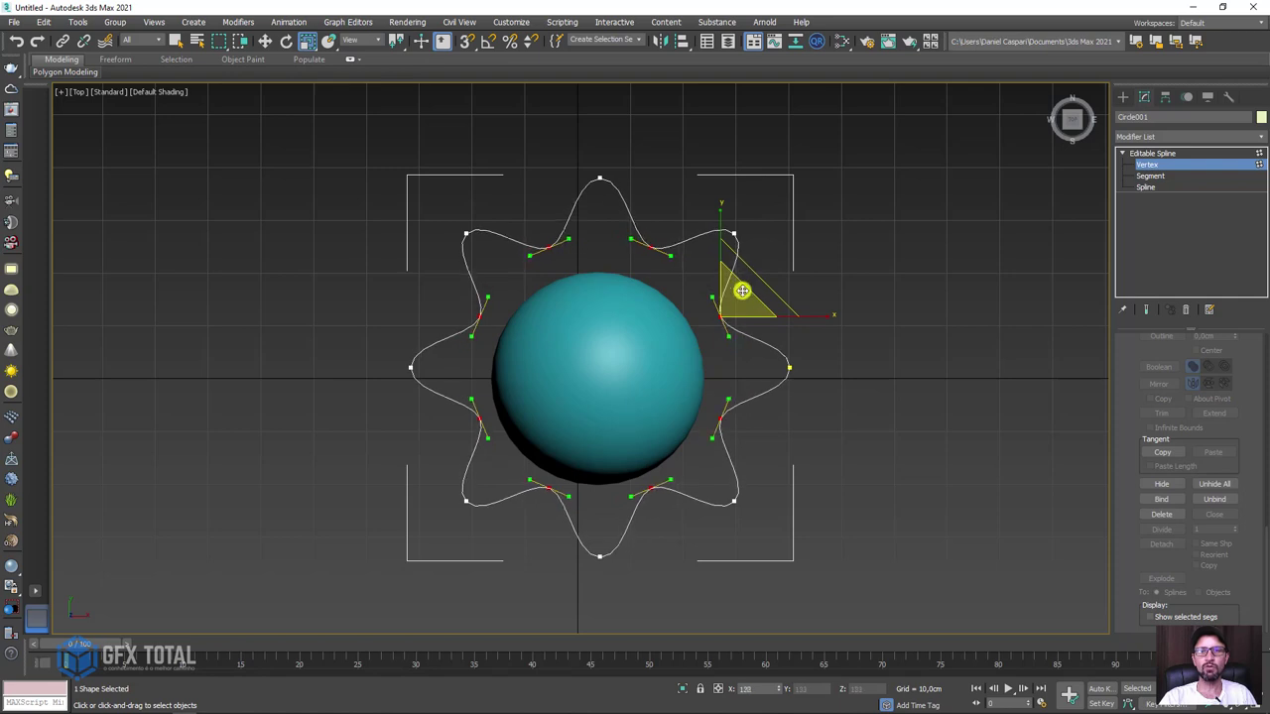
drag(643, 246, 675, 213)
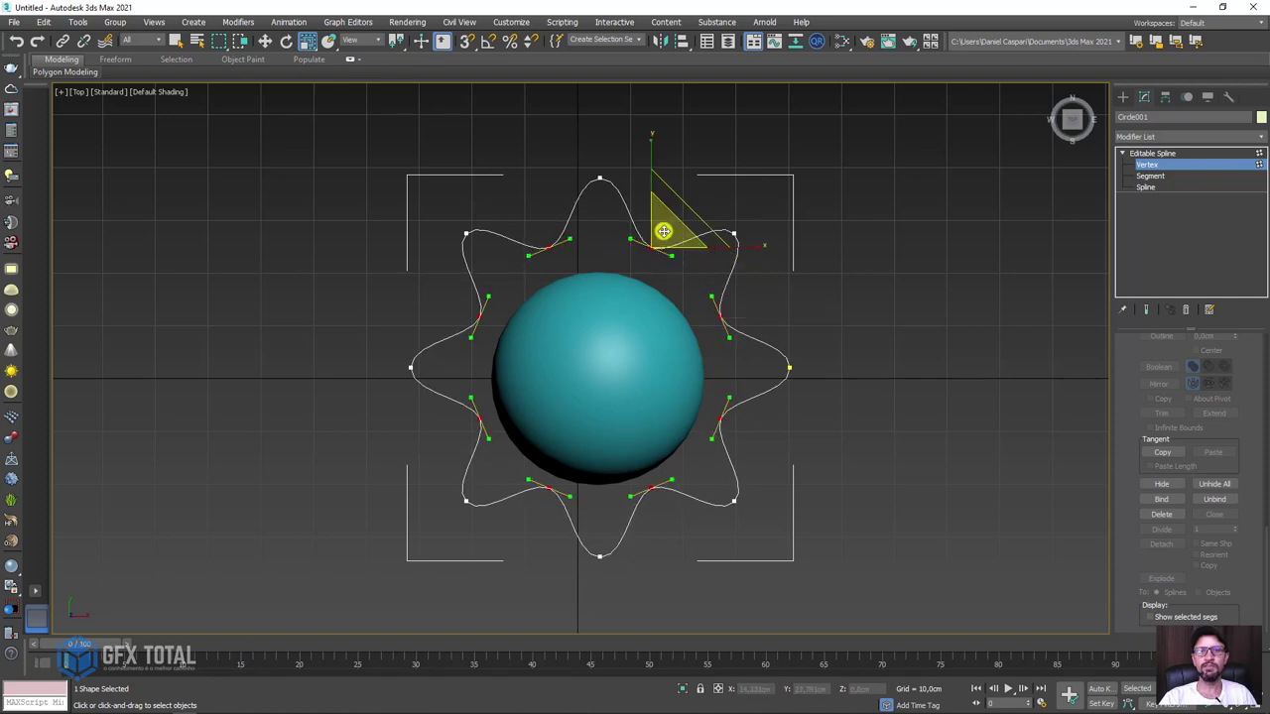
Leave Vertex level and orbit the Perspective view around the stacked spheres and star spline.
click(1154, 154)
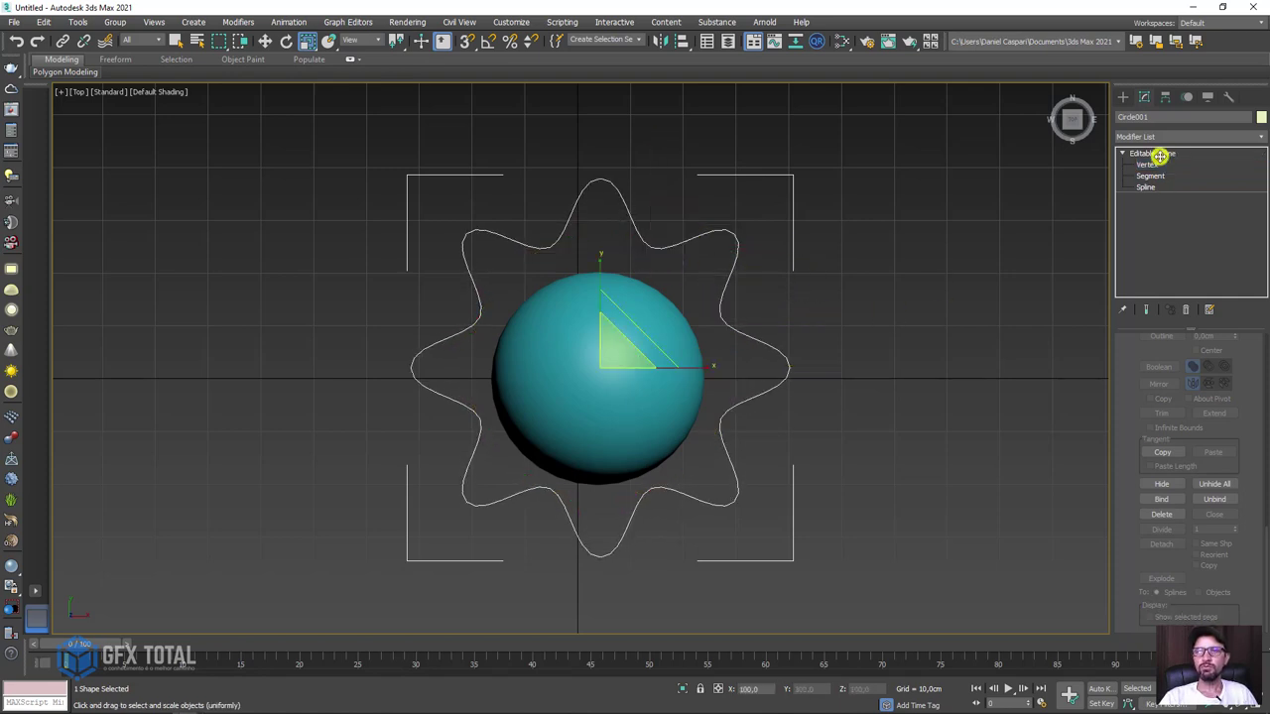
key(p)
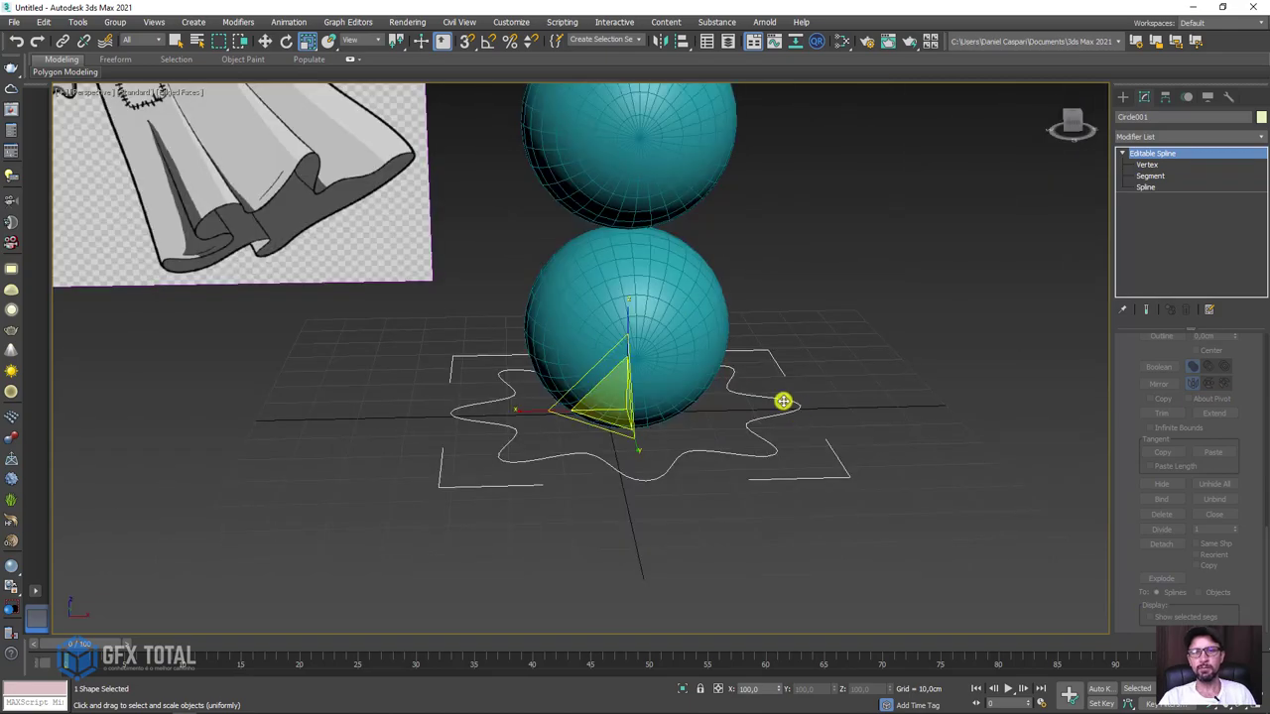
mouse_move(789, 447)
alt+middle_down()
mouse_move(843, 437)
mouse_move(661, 447)
mouse_move(366, 334)
mouse_move(496, 354)
alt+middle_up()
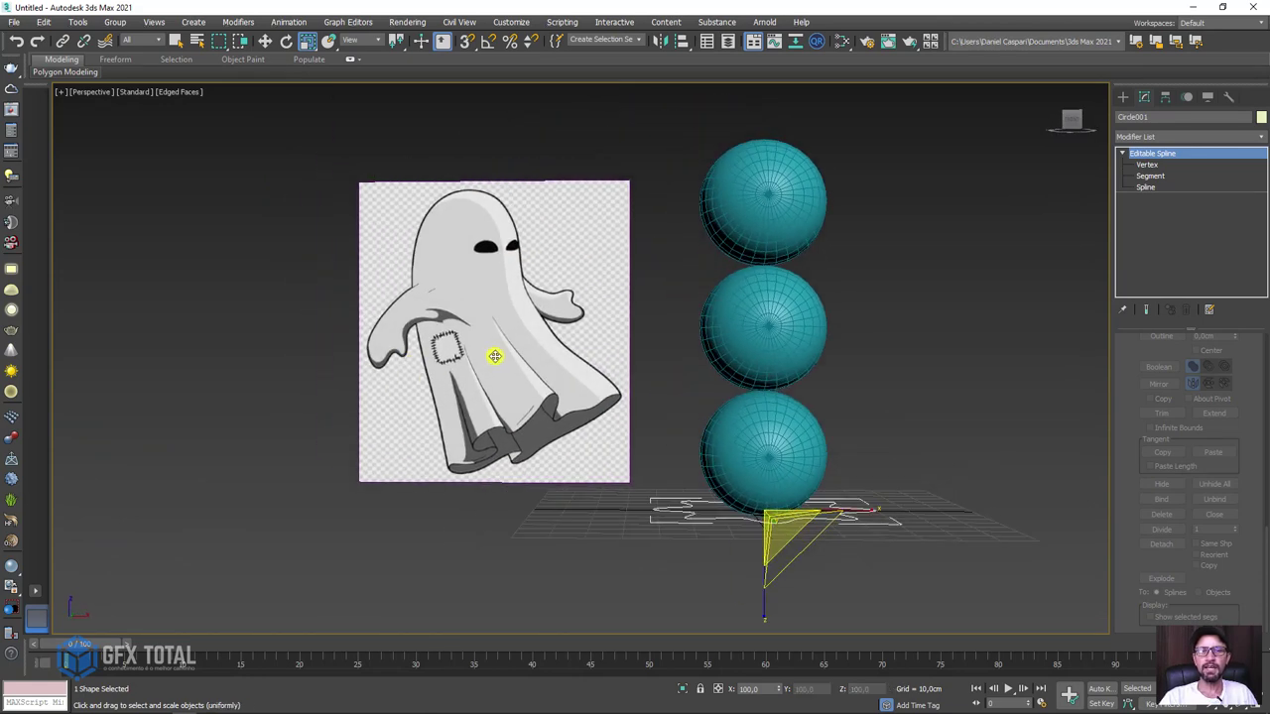
scroll(561, 331, up, 3)
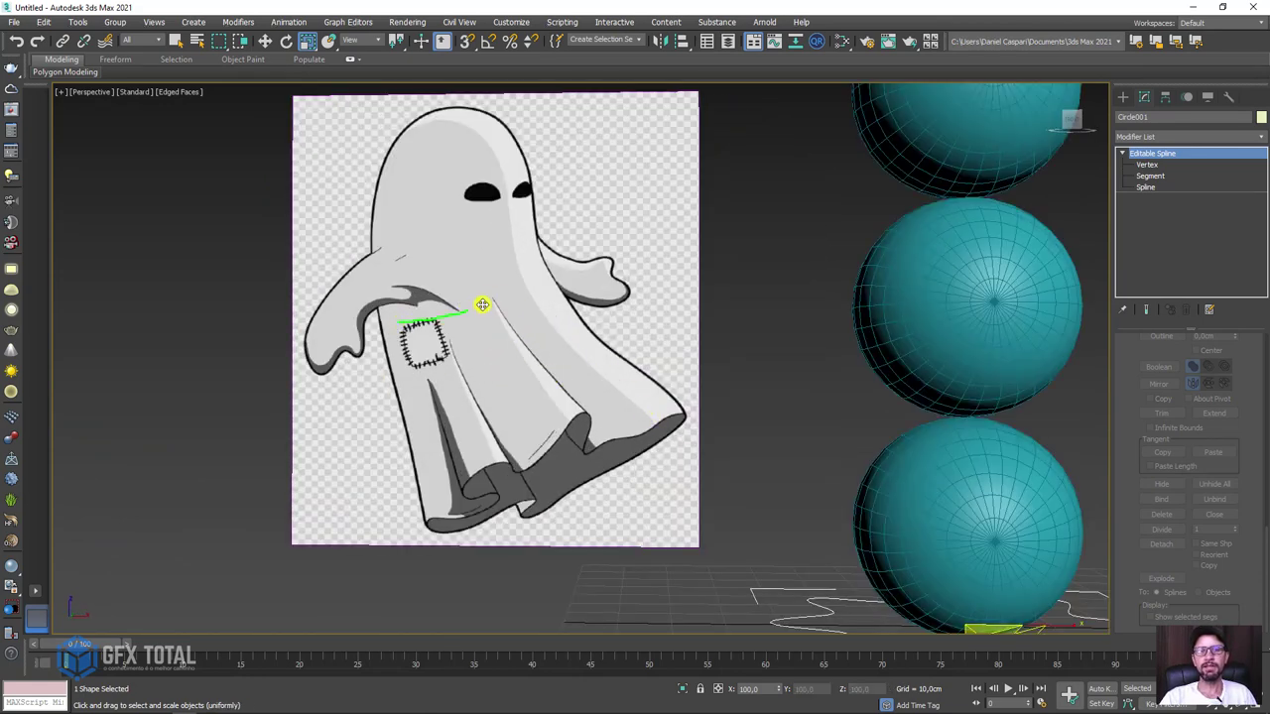
scroll(556, 289, down, 3)
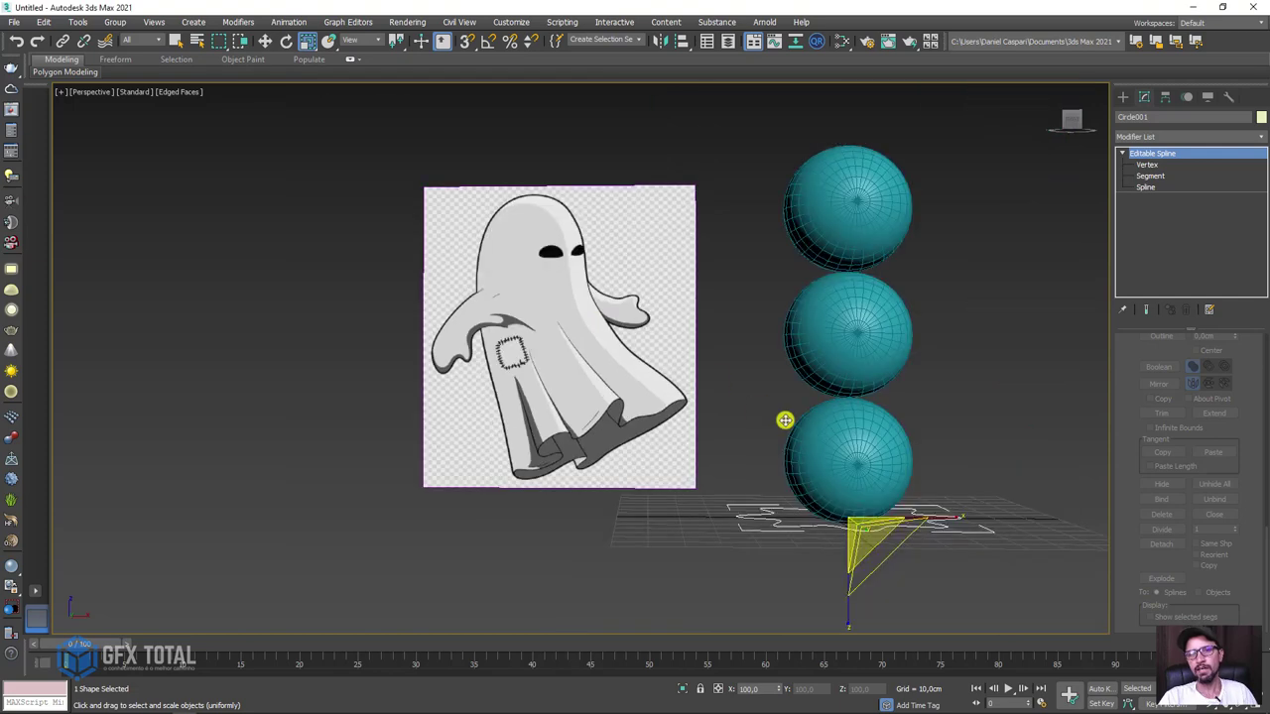
alt+middle_drag(783, 420, 828, 487)
scroll(827, 487, up, 2)
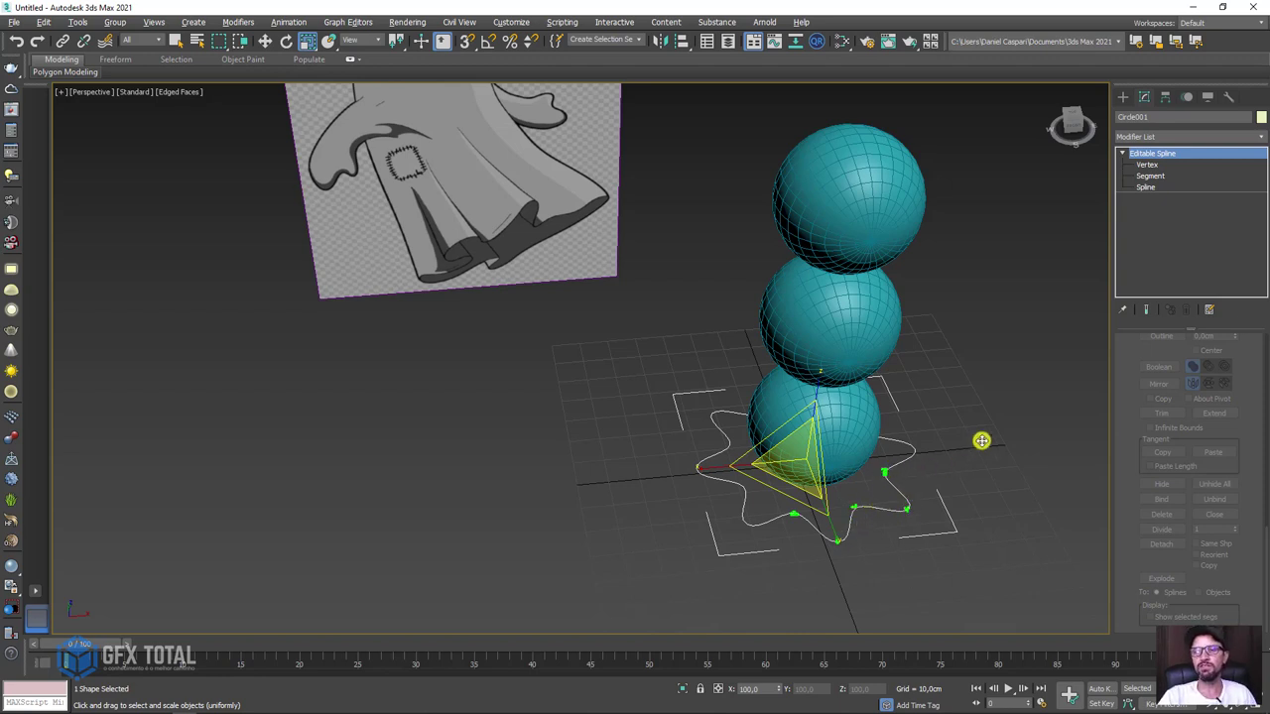
Shift-drag the star spline up to the middle sphere as an independent copy, Circle002.
alt+middle_drag(981, 440, 833, 371)
key(w)
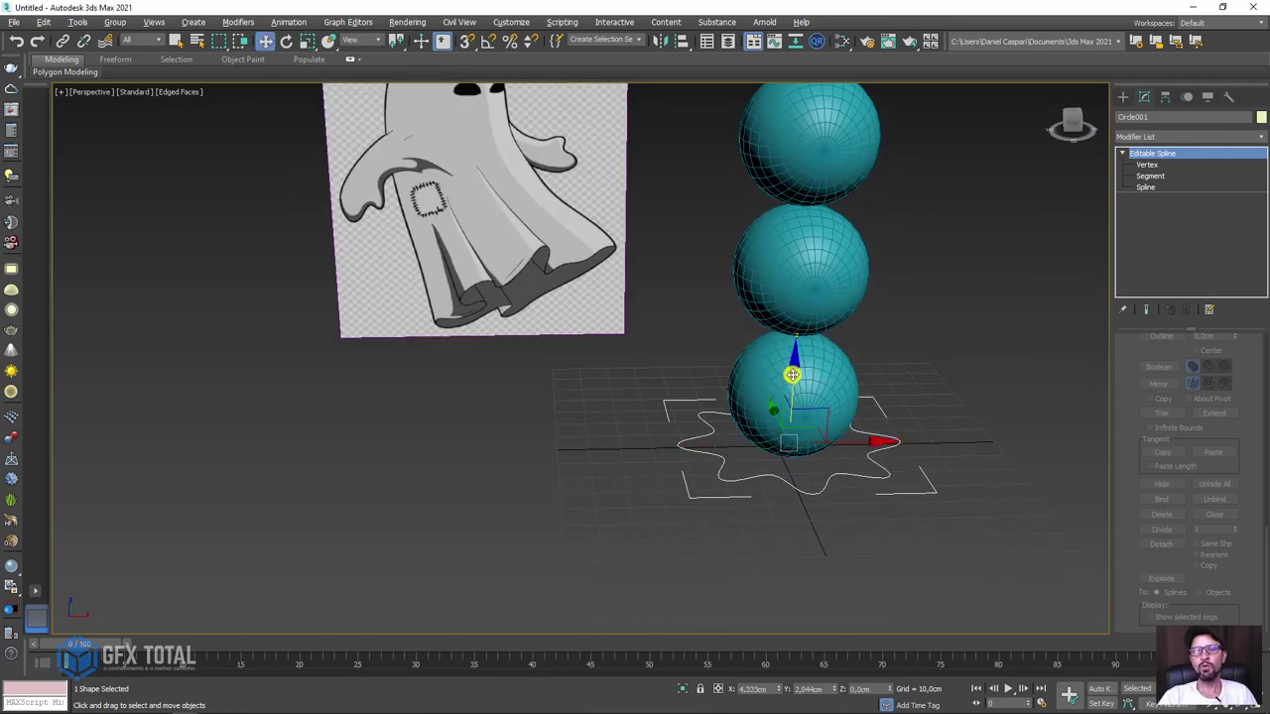
mouse_move(792, 375)
shift+mouse_down()
mouse_move(808, 220)
mouse_move(829, 208)
shift+mouse_up()
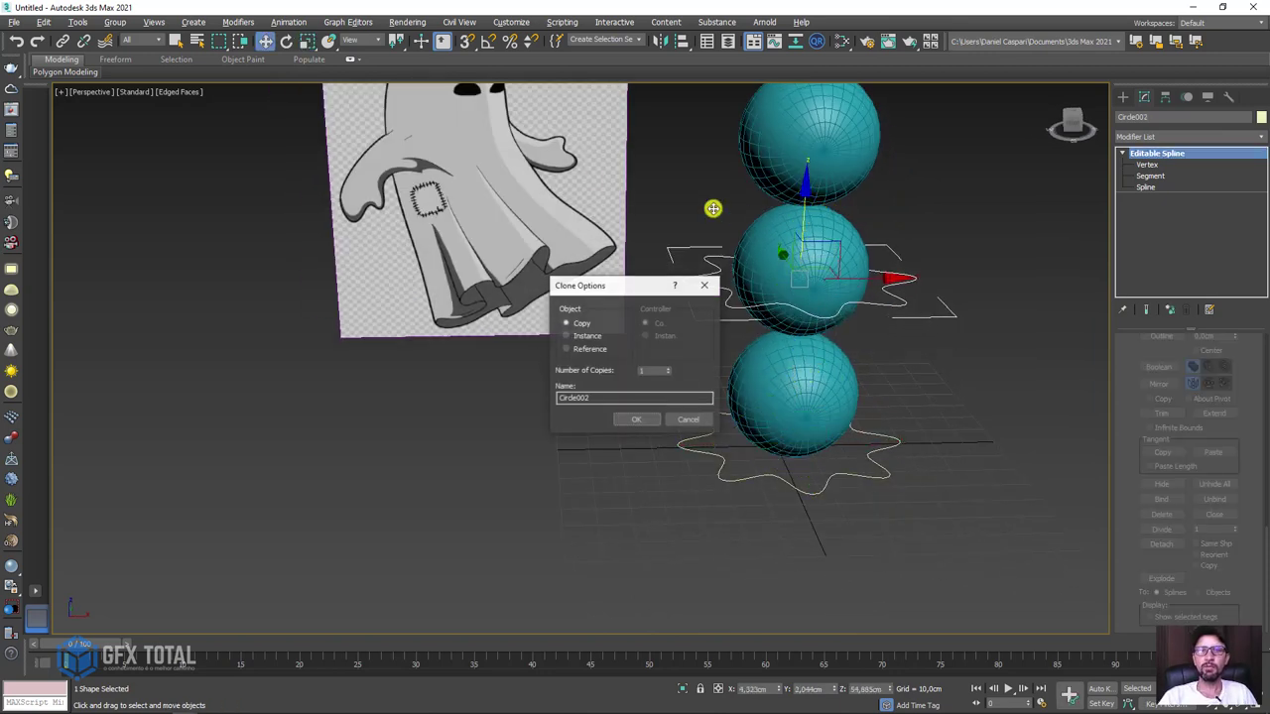
click(640, 419)
In Top view, scale Circle002's vertices about the selection centre into a tight ring around the sphere.
click(1146, 164)
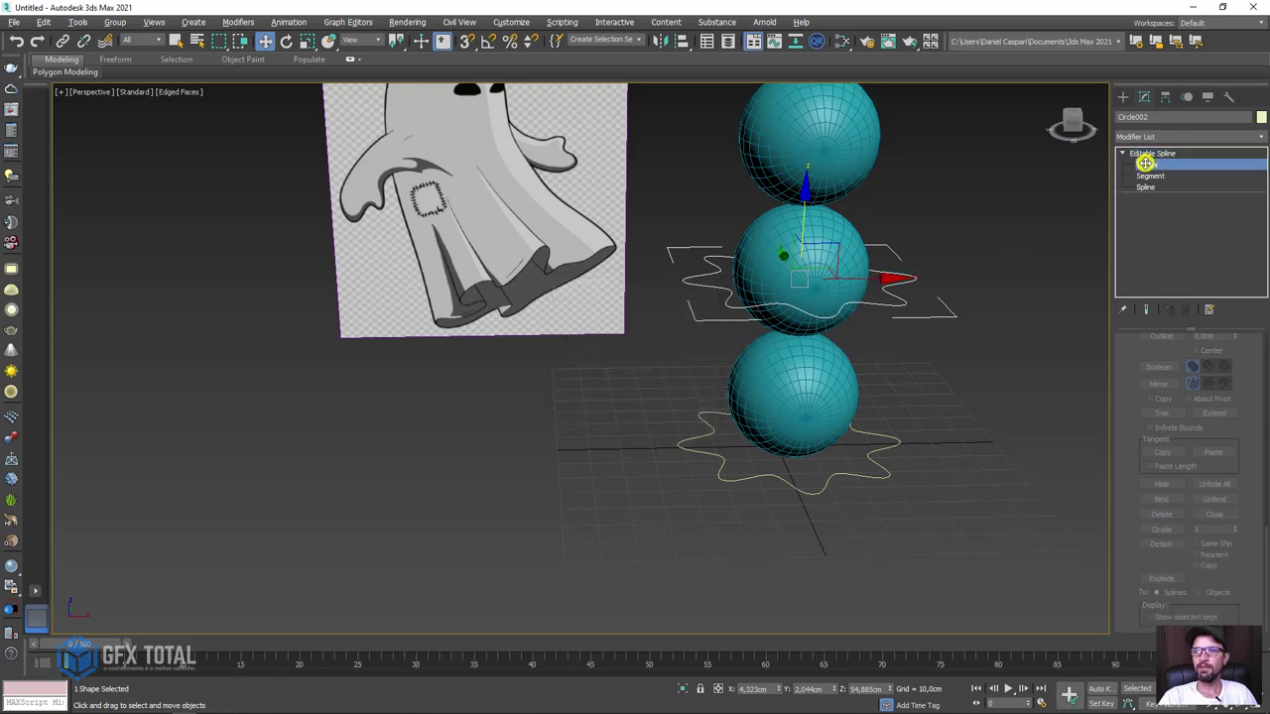
key(t)
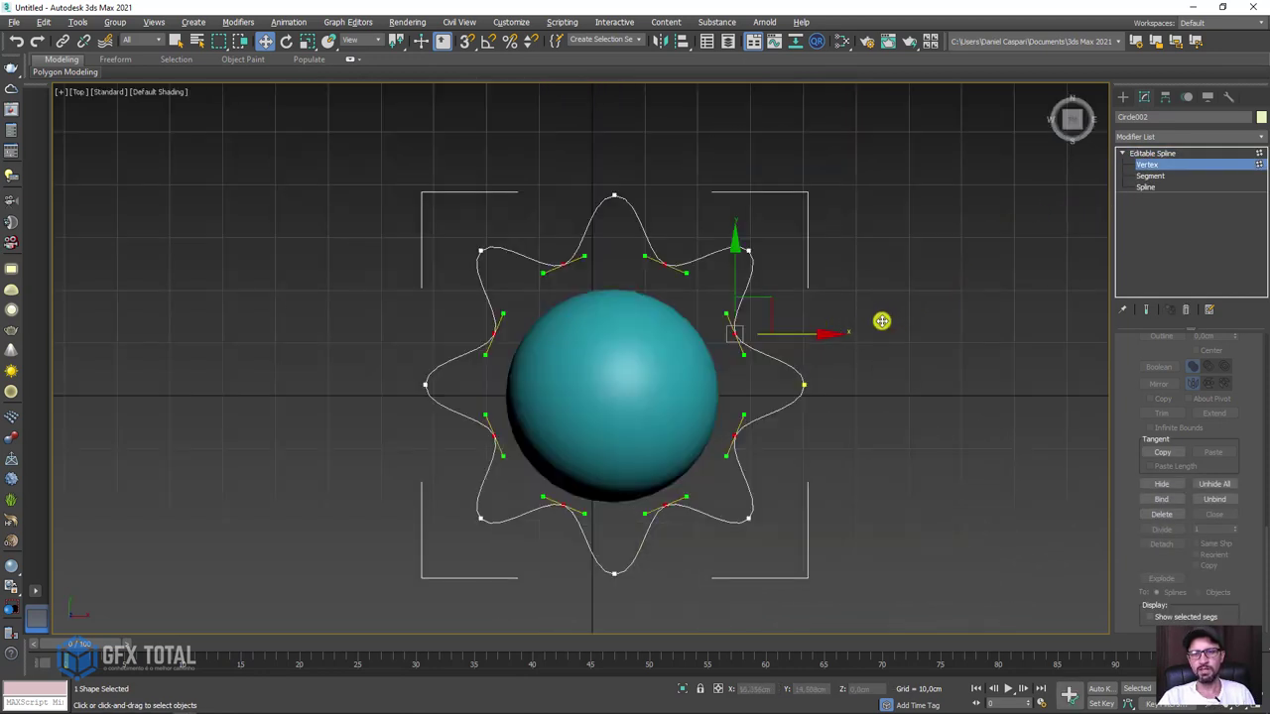
key(r)
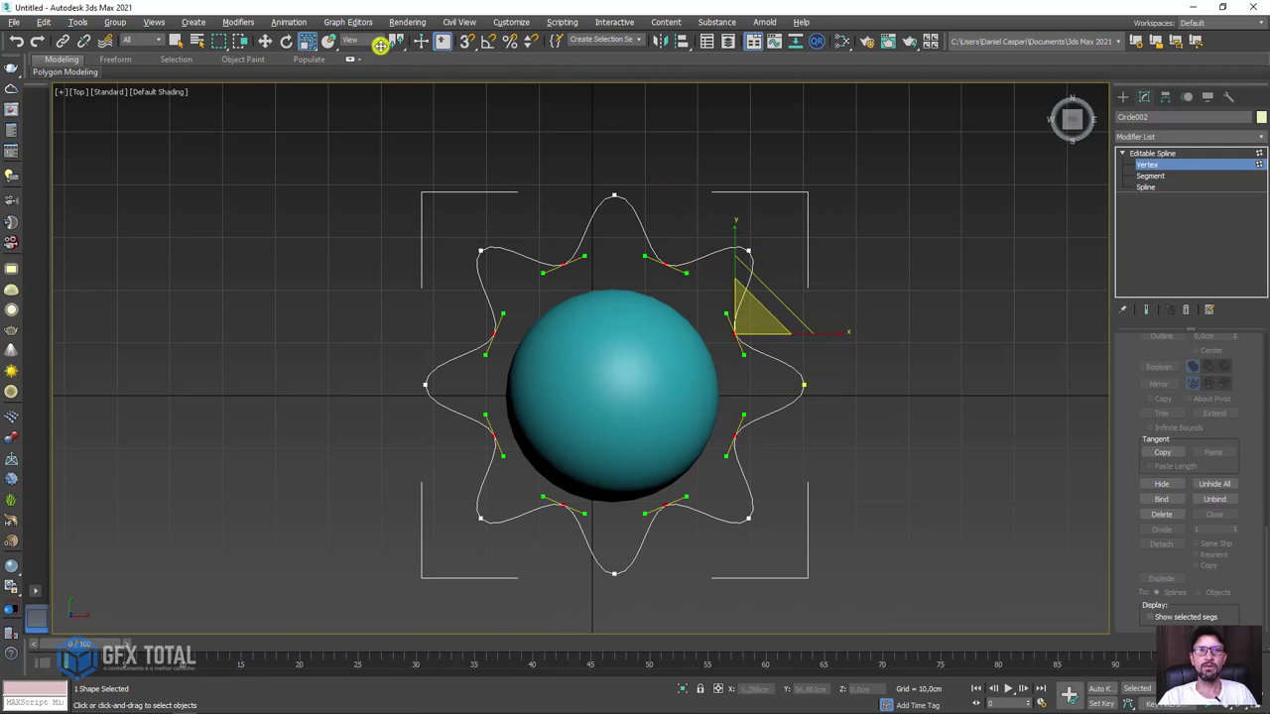
drag(396, 43, 396, 79)
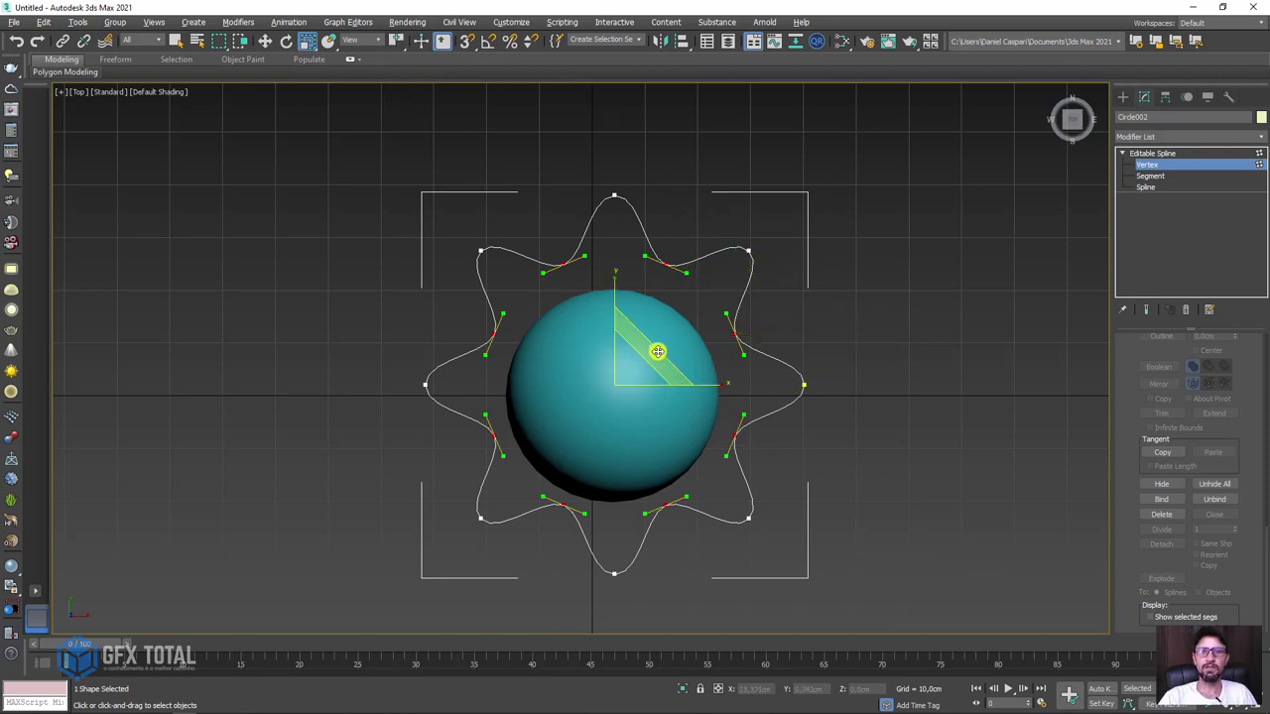
drag(659, 352, 684, 340)
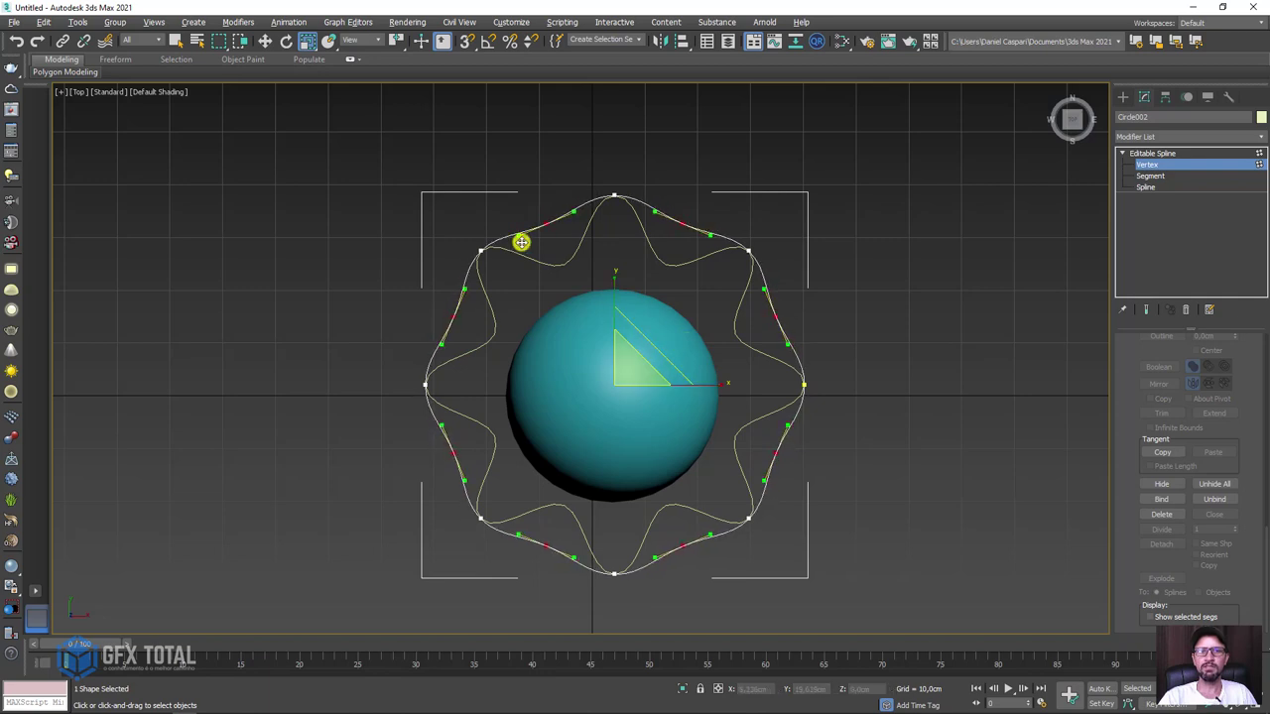
scroll(354, 151, down, 2)
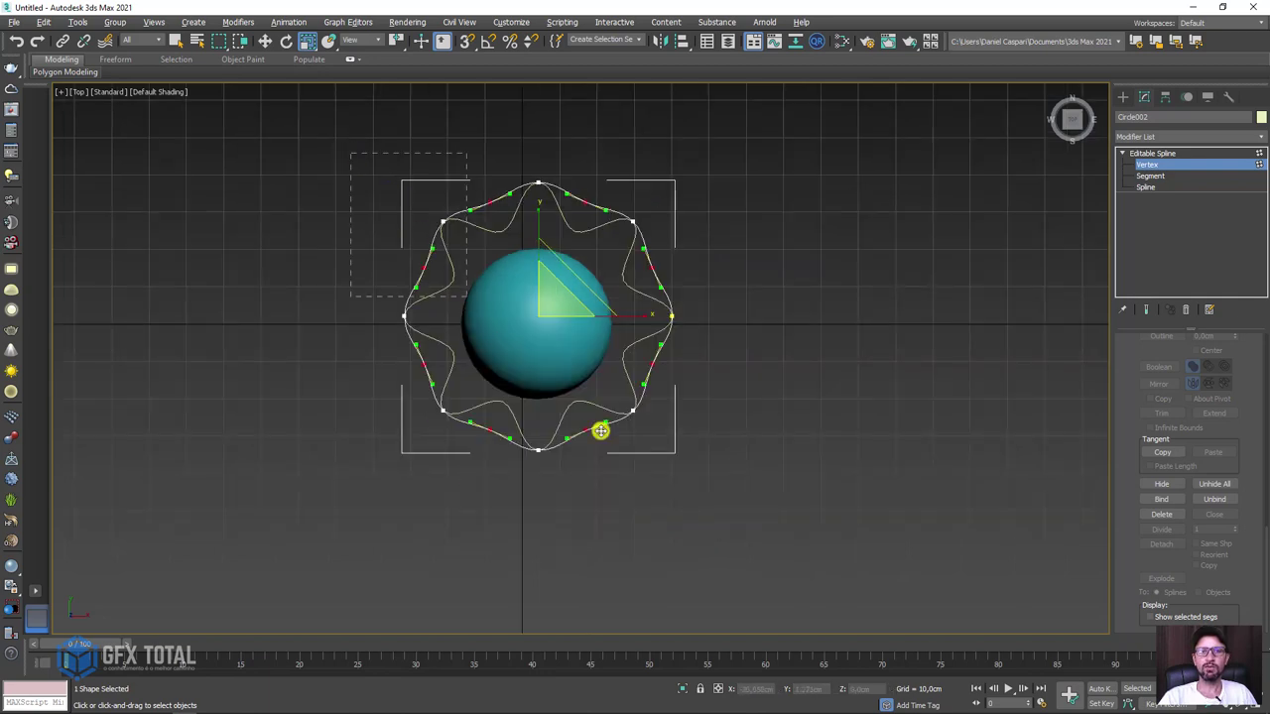
drag(581, 287, 554, 322)
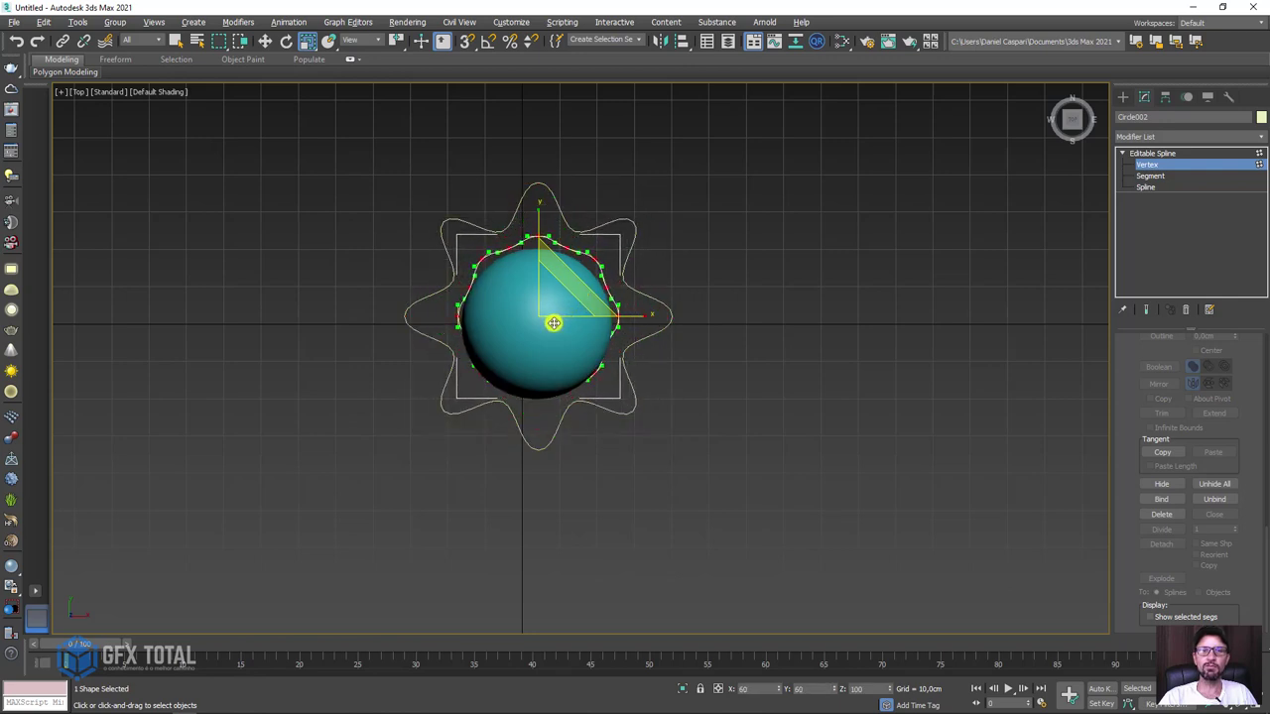
Select both star shapes, nudge them slightly, then reselect only the inner star Circle002.
click(1184, 153)
mouse_move(782, 157)
mouse_down()
mouse_move(651, 440)
mouse_move(616, 432)
mouse_move(616, 387)
mouse_up()
key(w)
drag(533, 233, 526, 241)
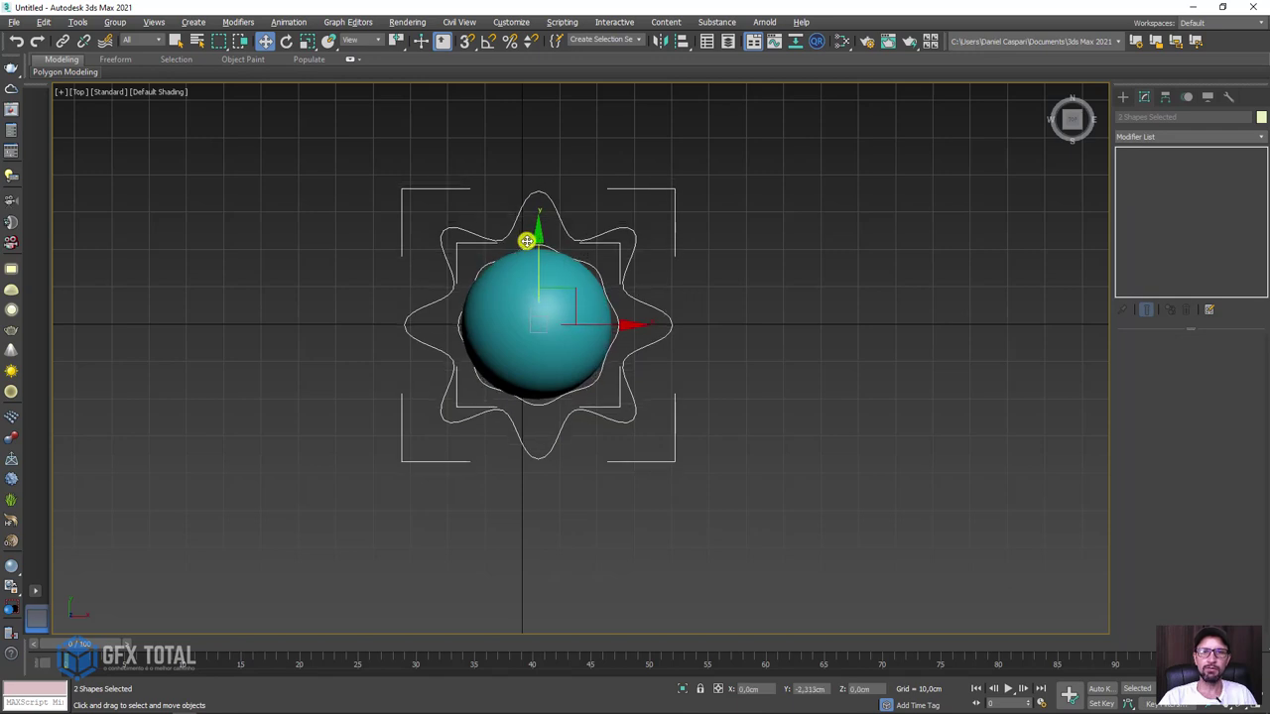
scroll(599, 271, up, 2)
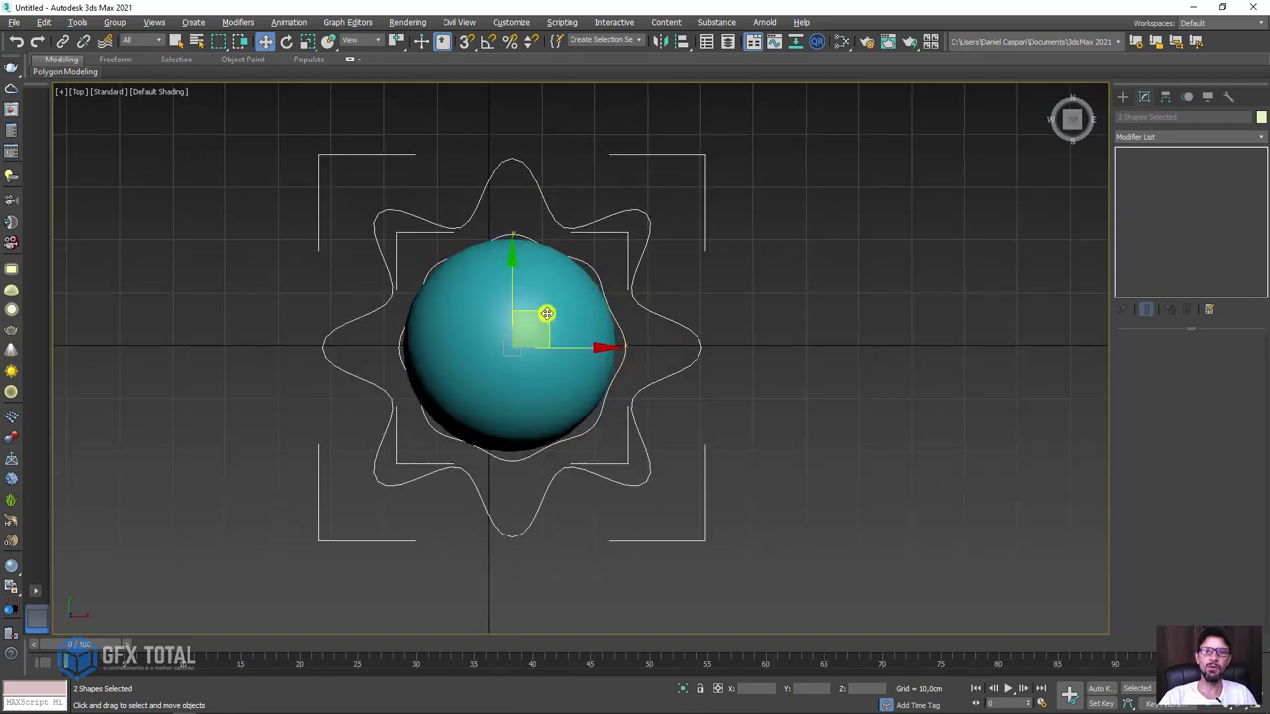
drag(547, 311, 544, 310)
click(589, 262)
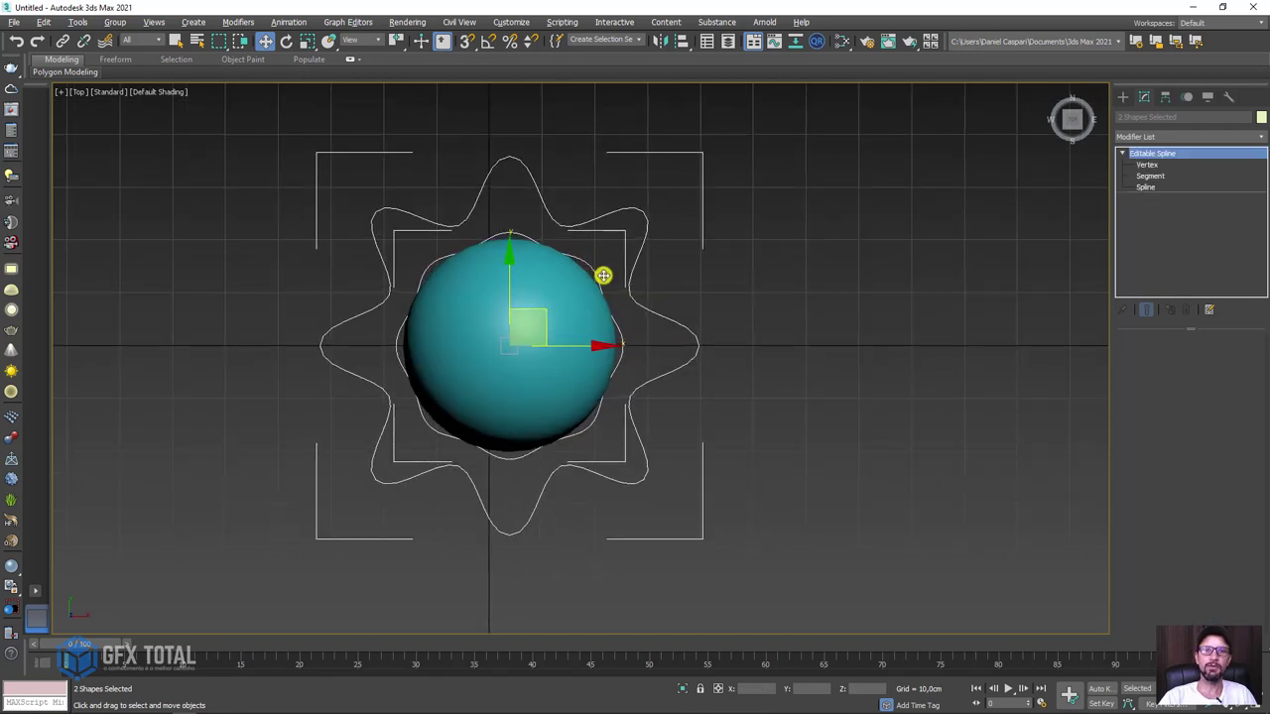
scroll(589, 295, up, 2)
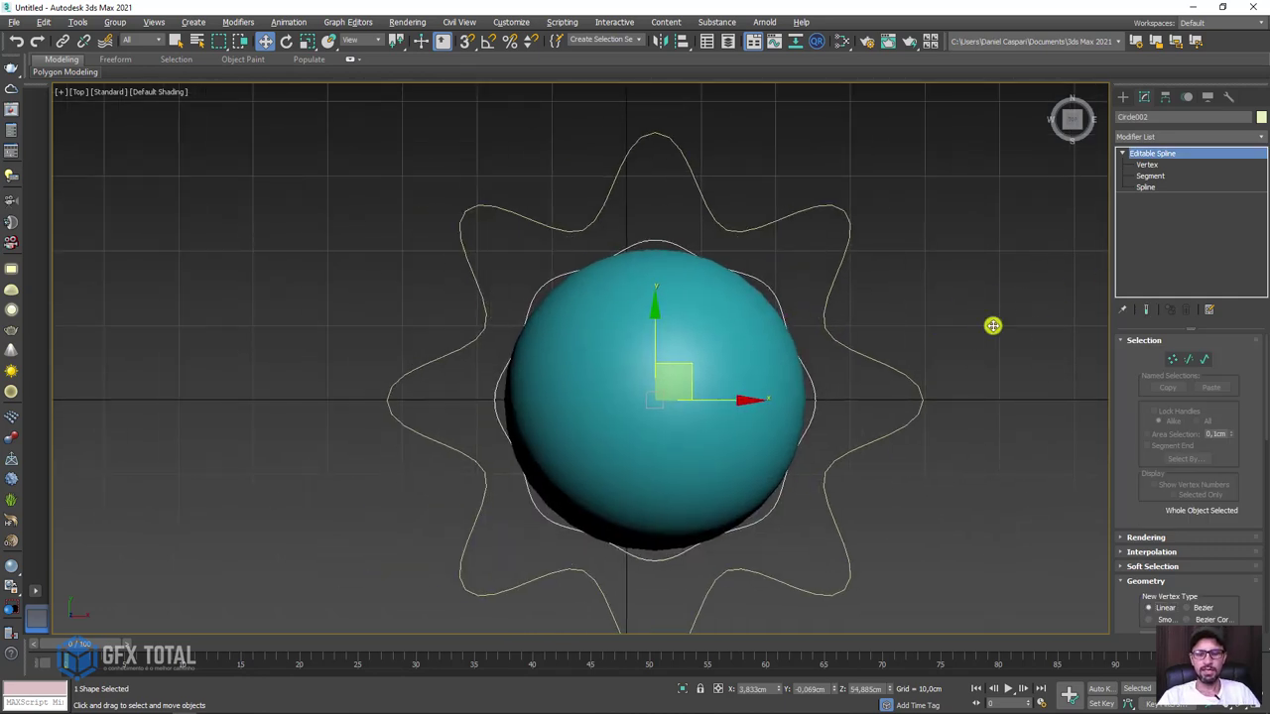
Select Circle002's eight alternating vertices and scale them uniformly.
click(1172, 359)
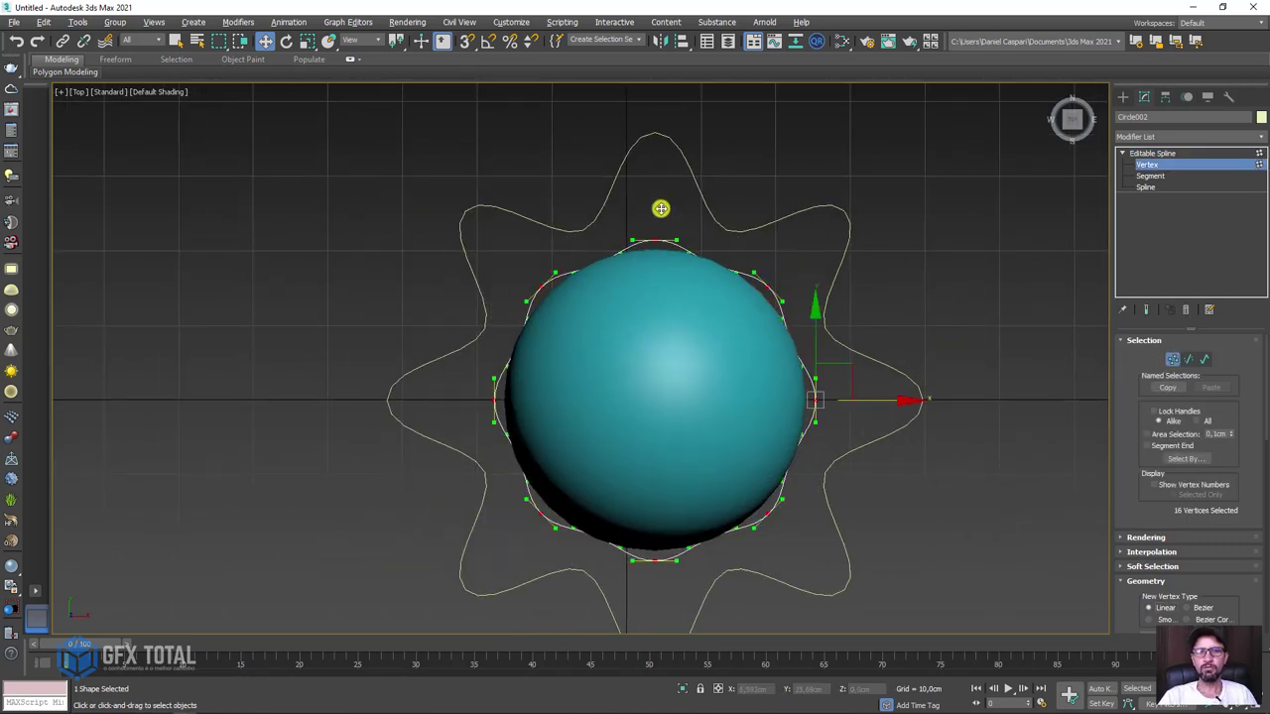
drag(666, 581, 664, 581)
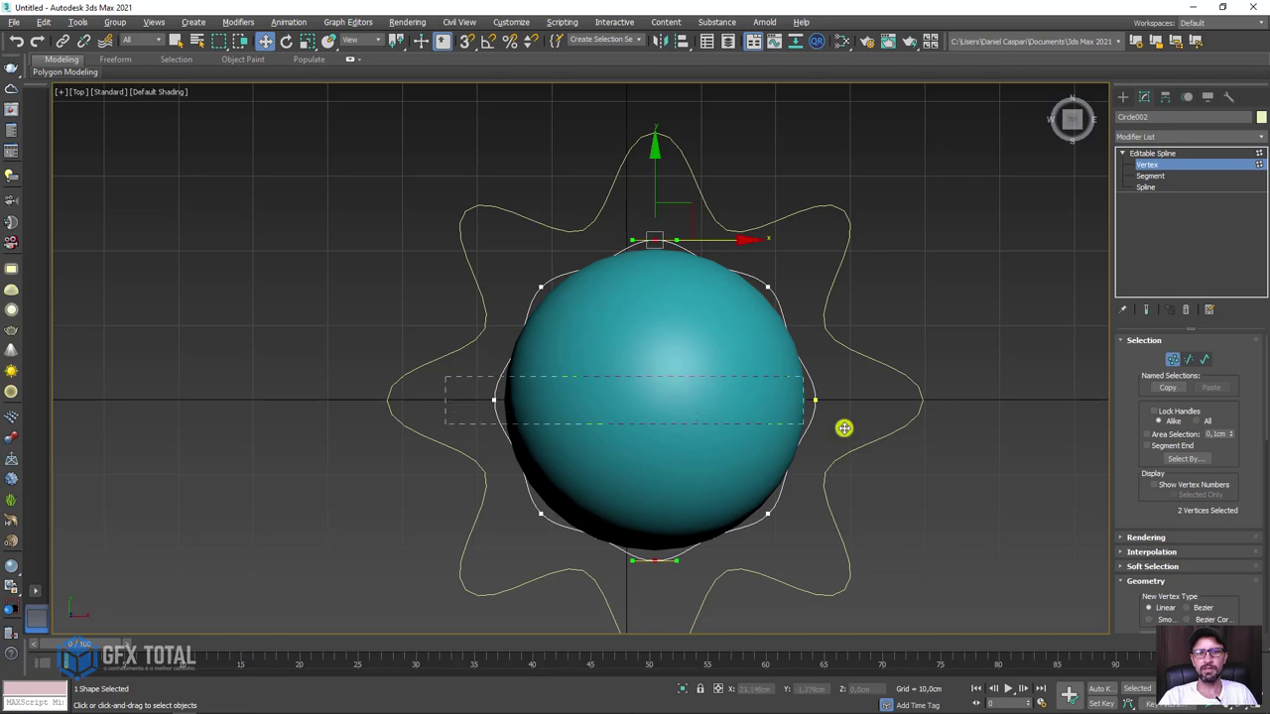
drag(843, 427, 839, 396)
ctrl+click(768, 287)
ctrl+click(541, 286)
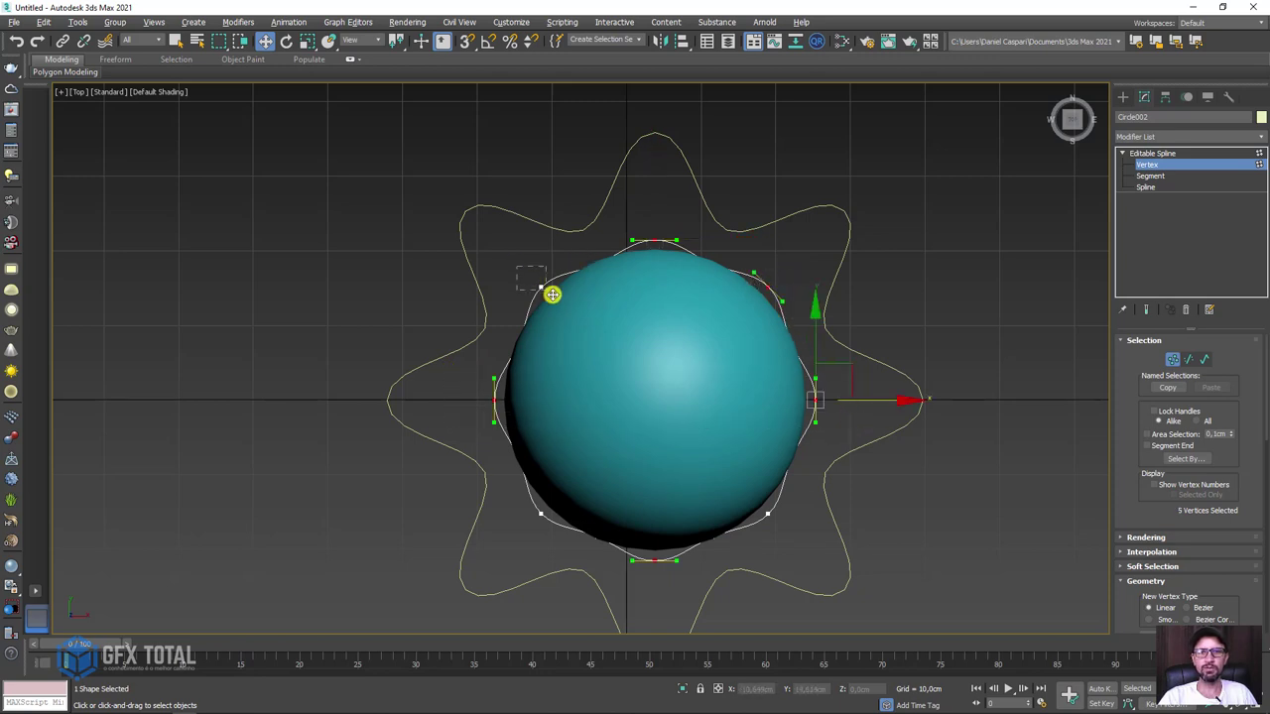
ctrl+click(541, 512)
ctrl+click(752, 533)
key(e)
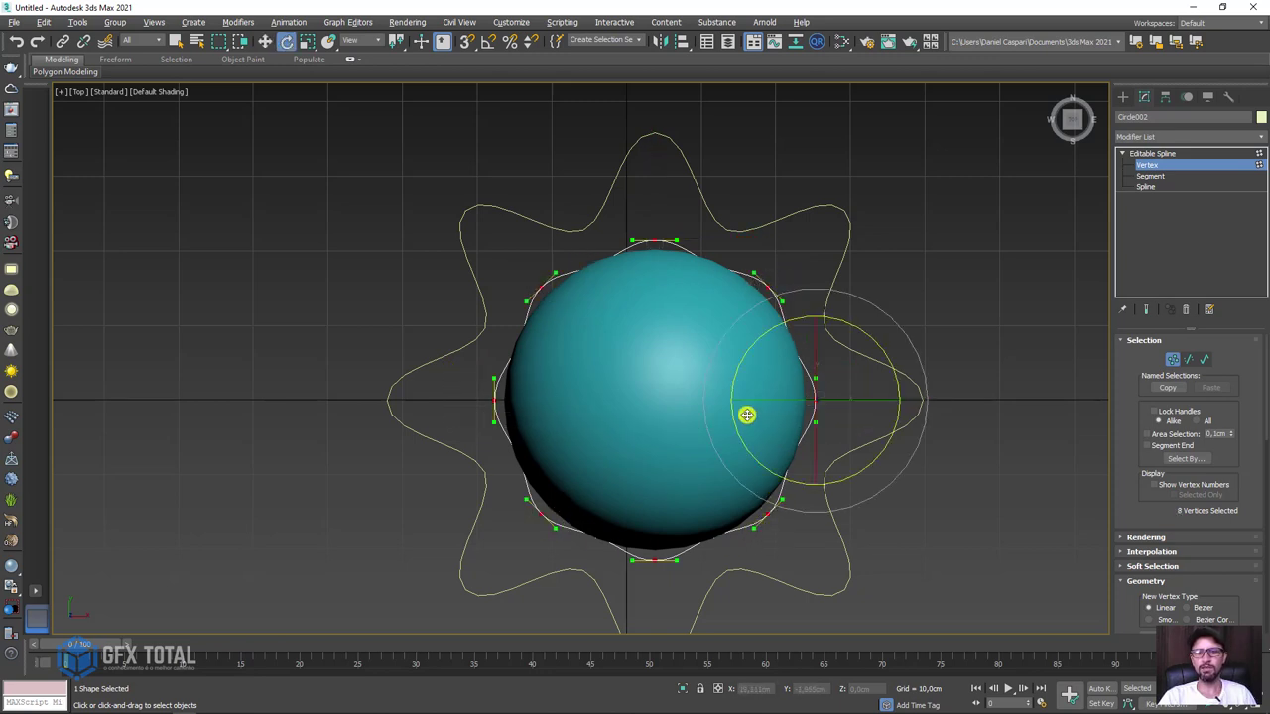
key(r)
drag(698, 368, 707, 367)
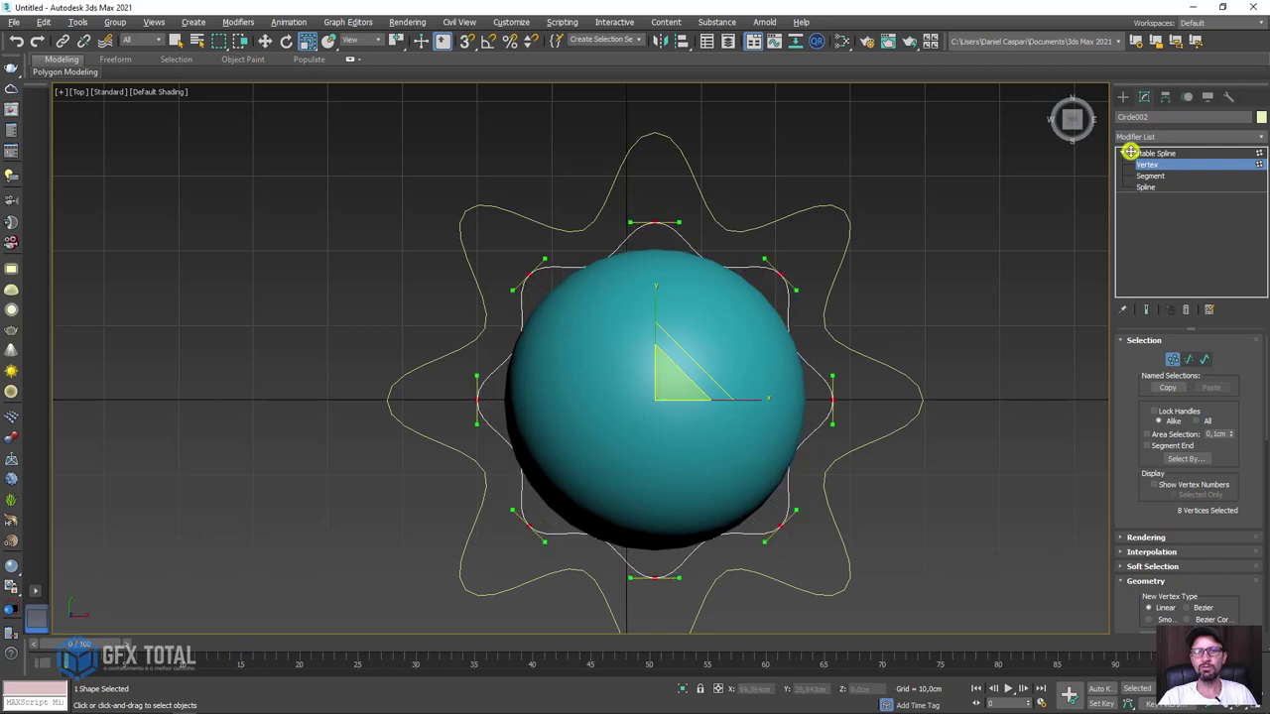
click(1161, 153)
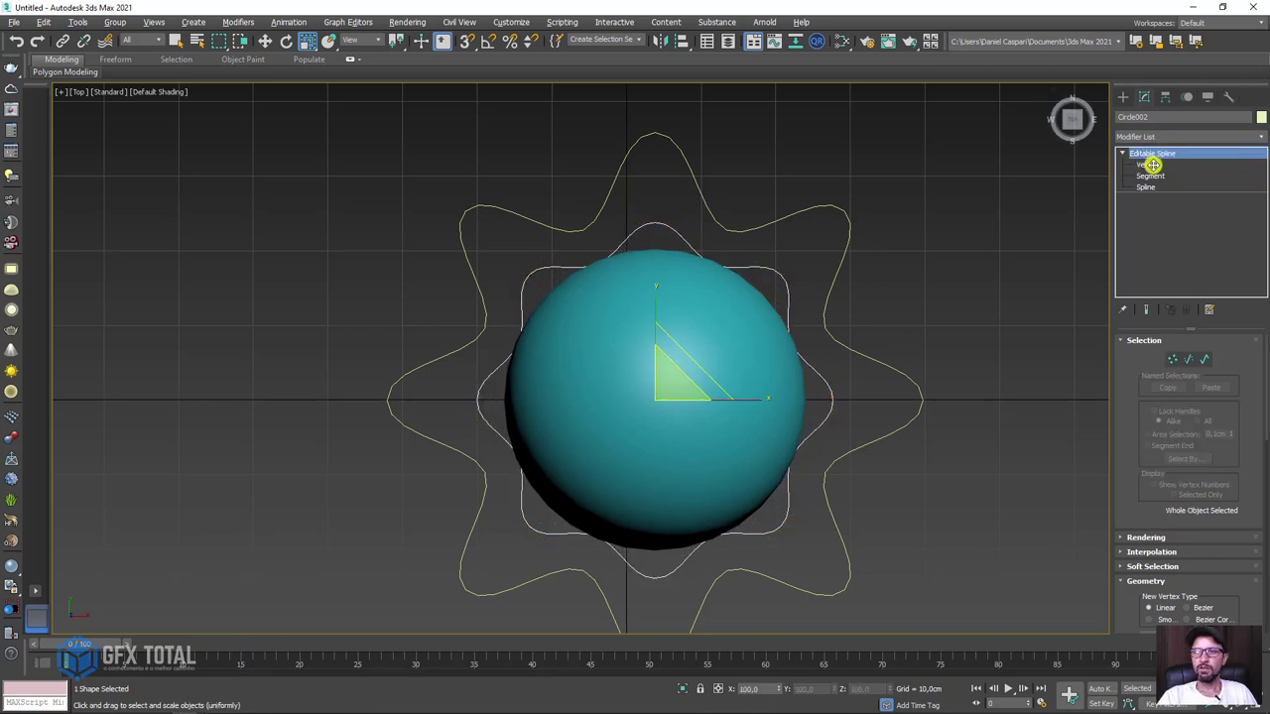
In wireframe, reselect the vertices all around the inner ring.
click(1151, 165)
click(780, 275)
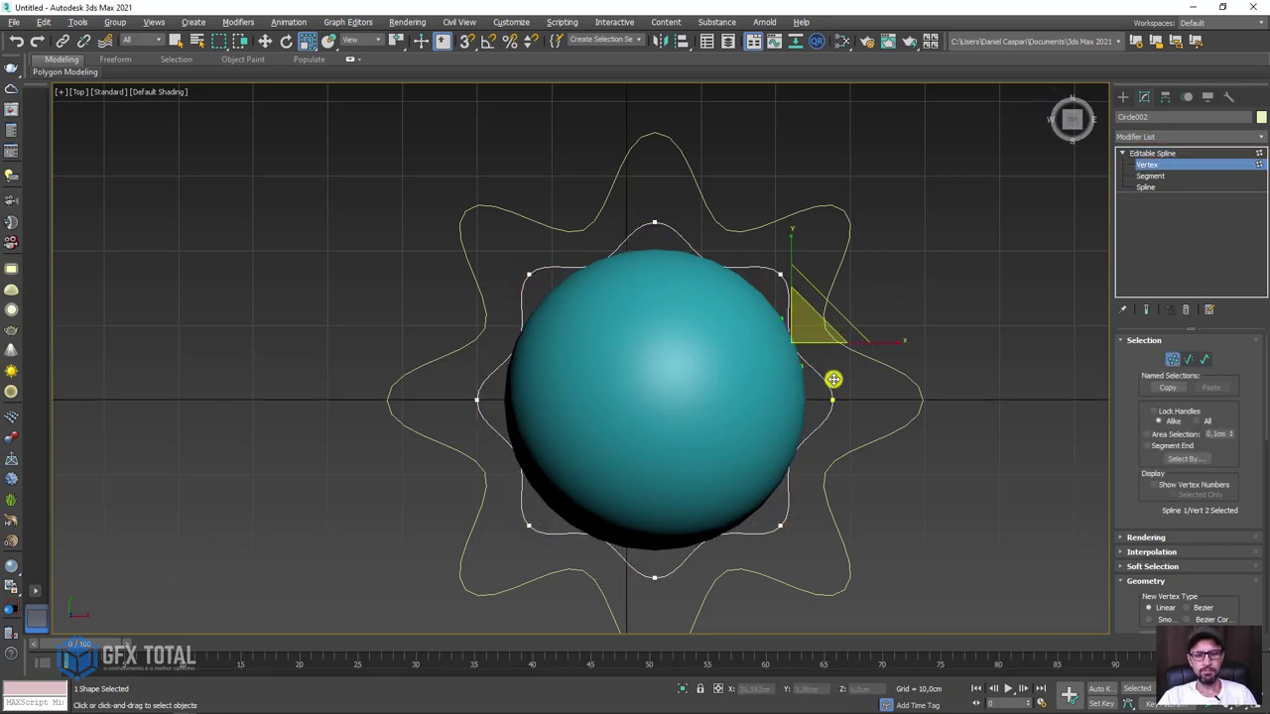
key(F3)
drag(730, 307, 578, 255)
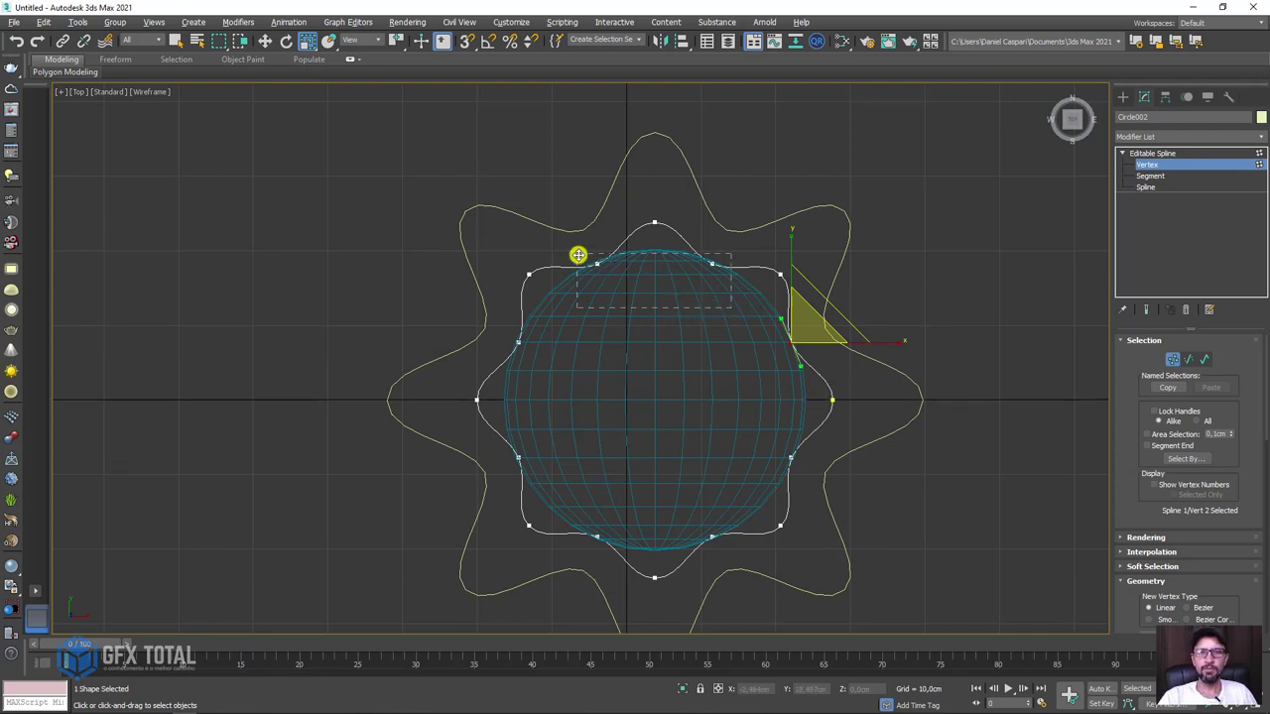
ctrl+drag(547, 327, 506, 363)
ctrl+drag(556, 431, 504, 479)
ctrl+drag(623, 493, 579, 551)
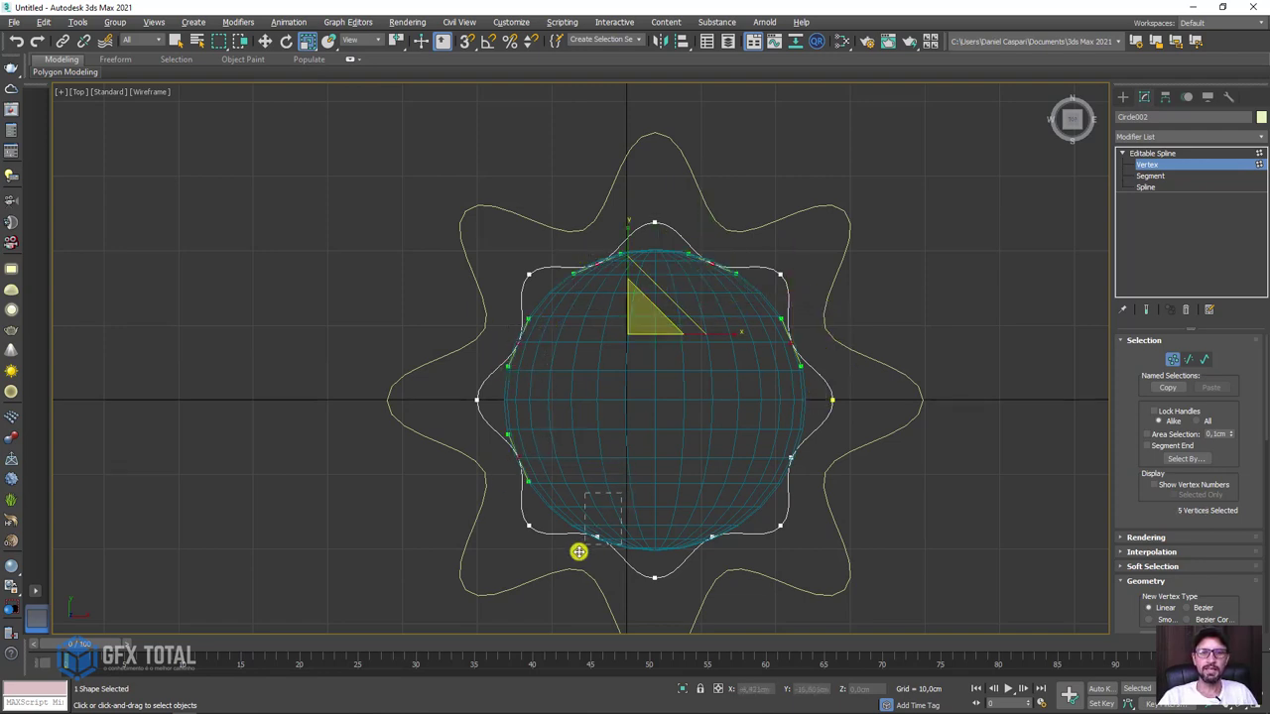
ctrl+drag(717, 542, 758, 492)
ctrl+drag(783, 451, 804, 466)
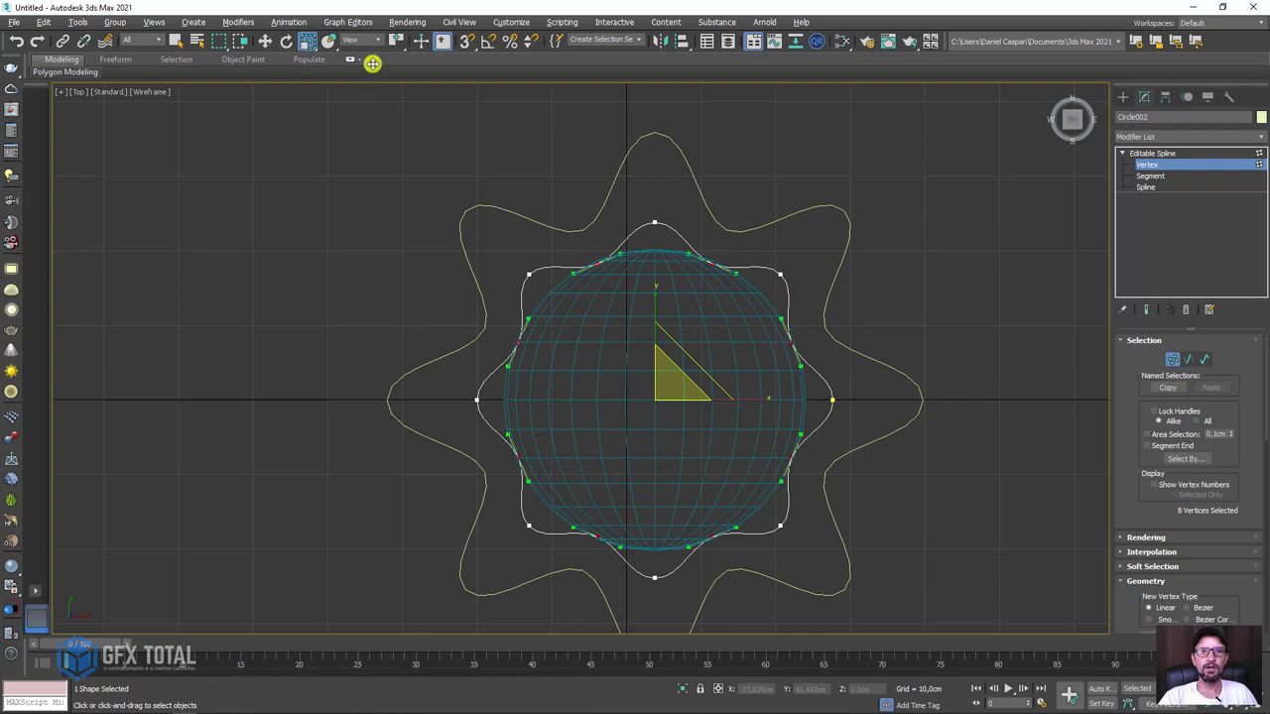
Scale the selected ring points about a changed pivot centre and finish vertex editing.
drag(396, 41, 396, 88)
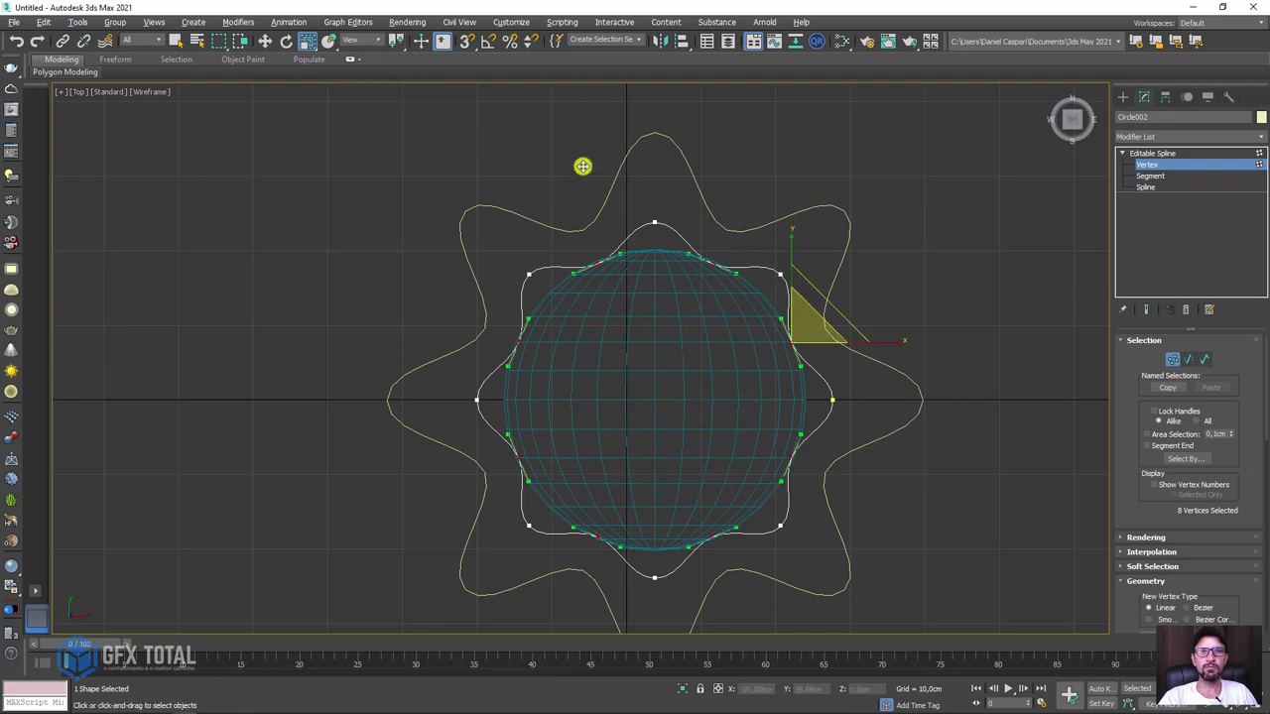
drag(801, 330, 797, 276)
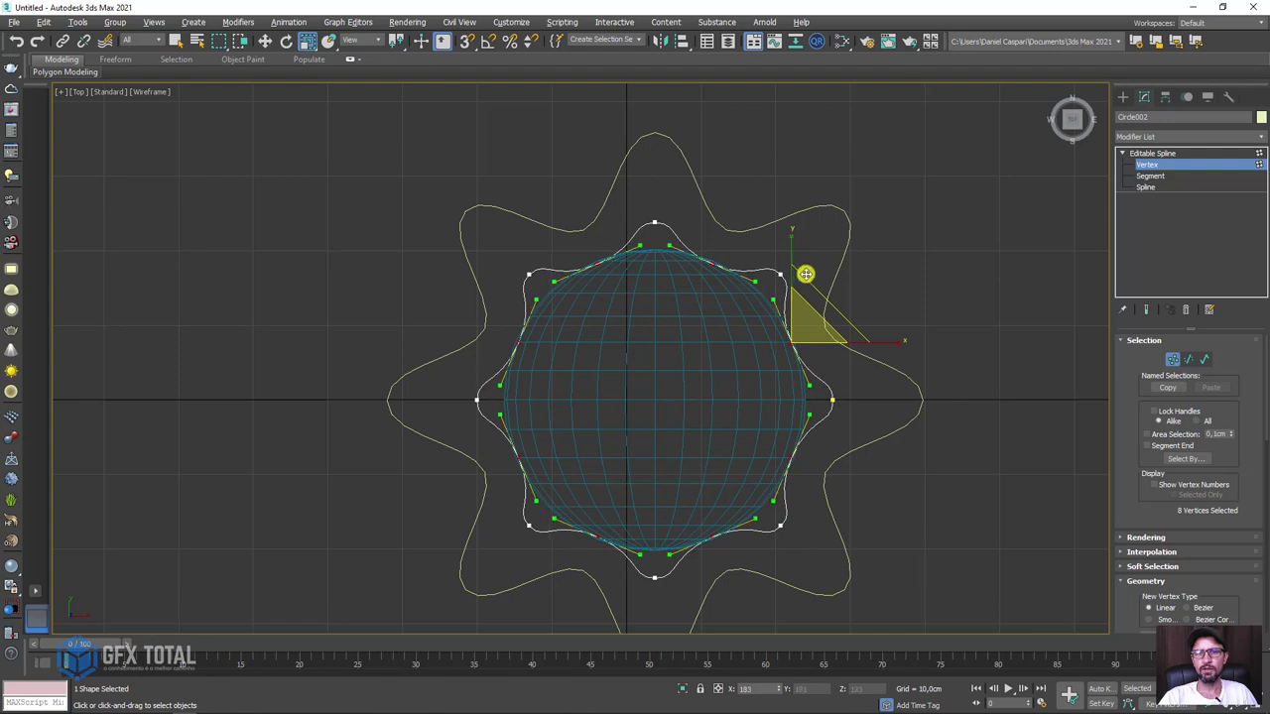
drag(804, 274, 706, 265)
click(1149, 151)
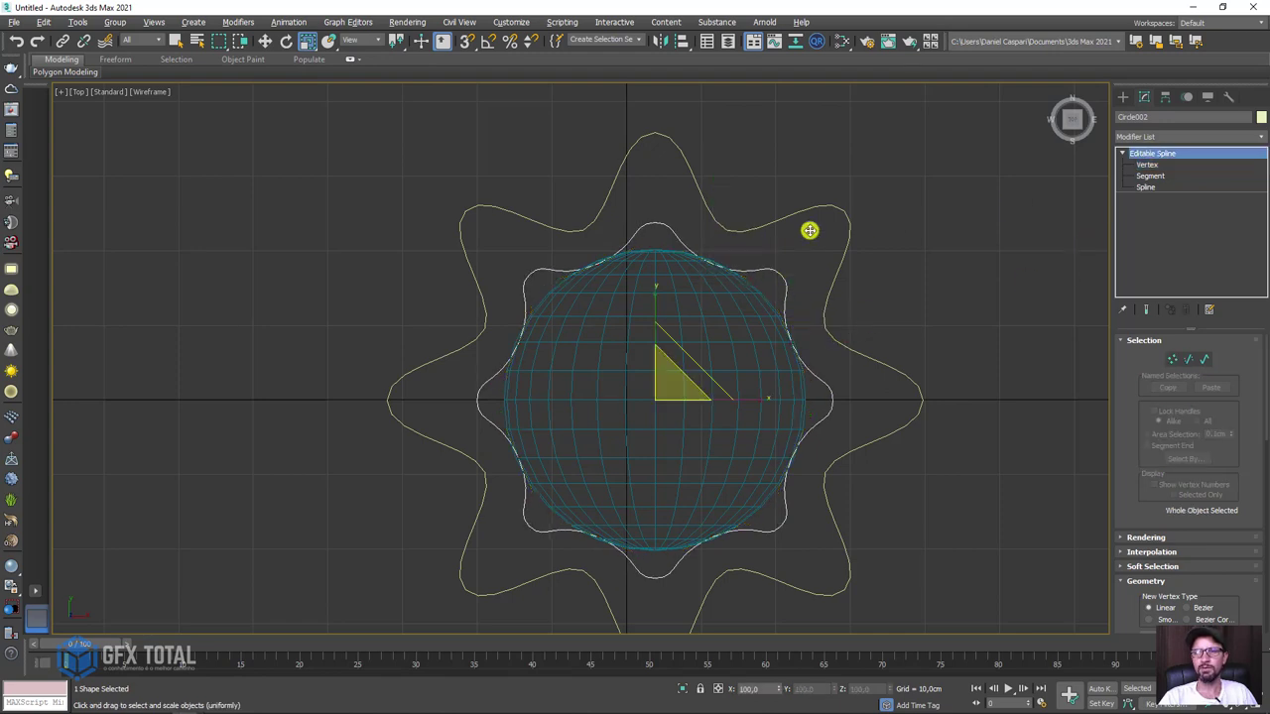
scroll(829, 334, down, 4)
Shift-drag Circle002 up to the top sphere's base as a copy, Circle003, and edit its vertices in Top view.
key(p)
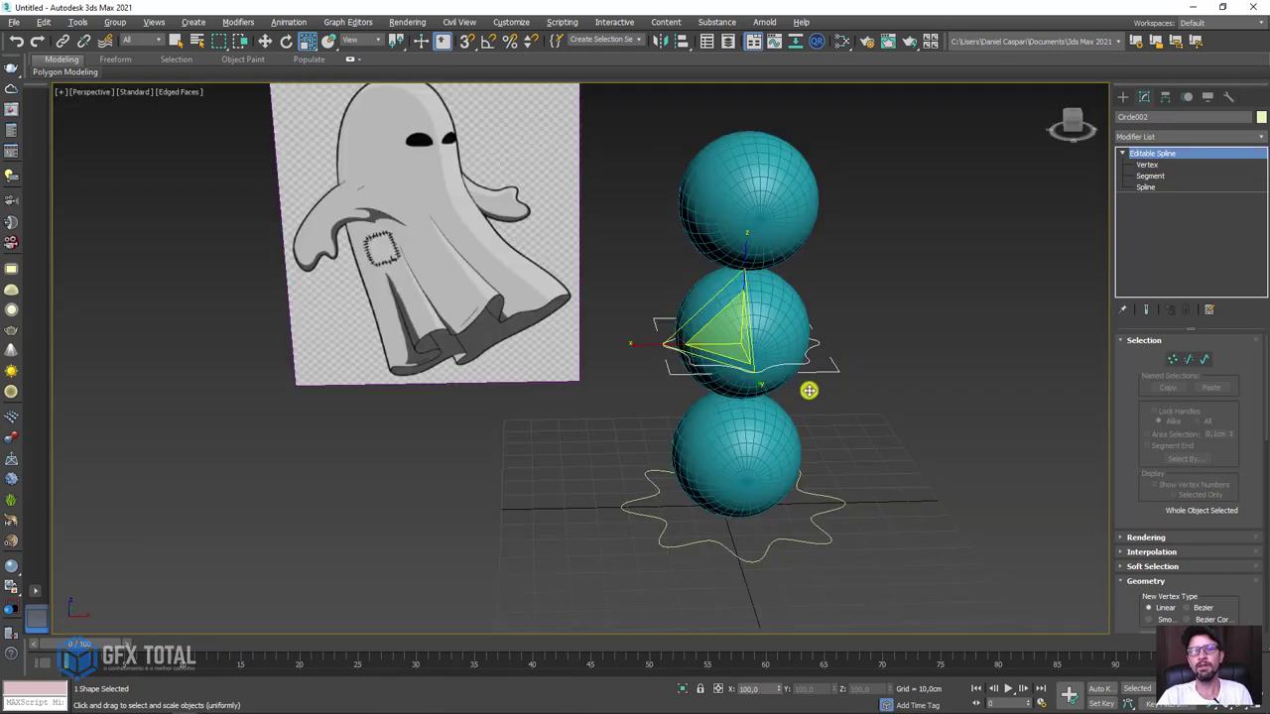
mouse_move(808, 388)
alt+middle_down()
mouse_move(845, 380)
mouse_move(808, 360)
alt+middle_up()
key(w)
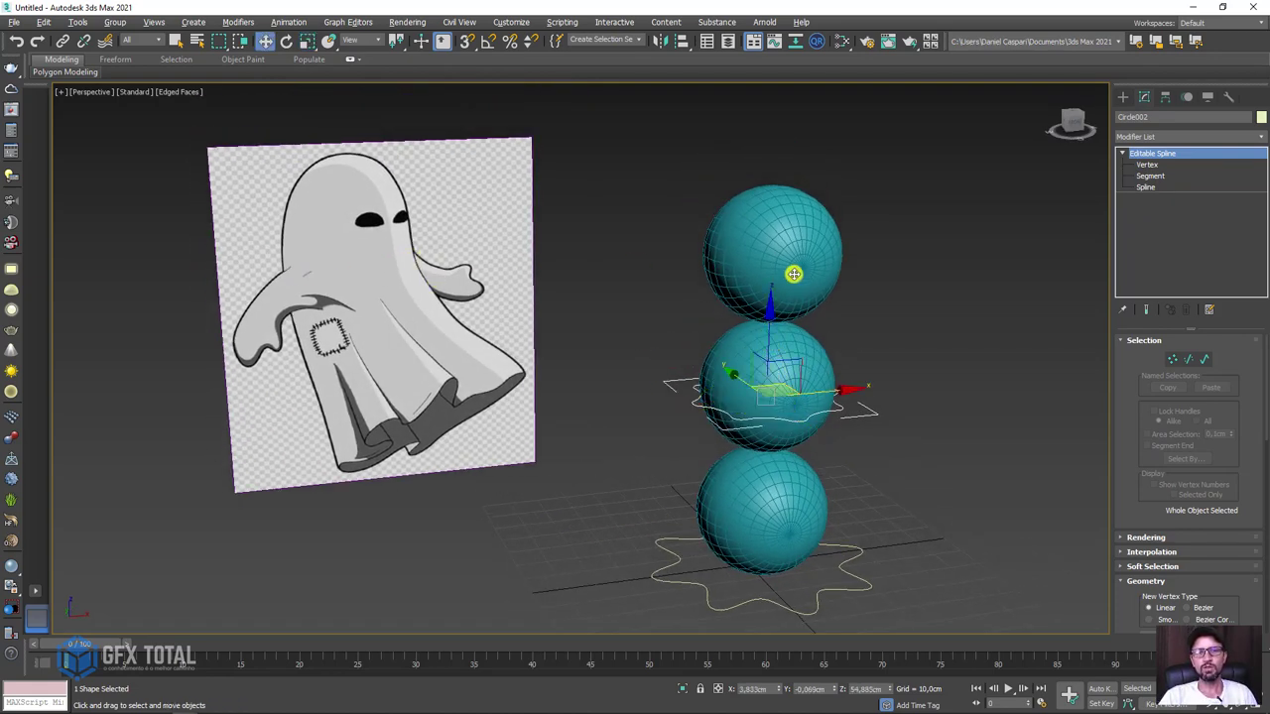
shift+drag(764, 291, 771, 255)
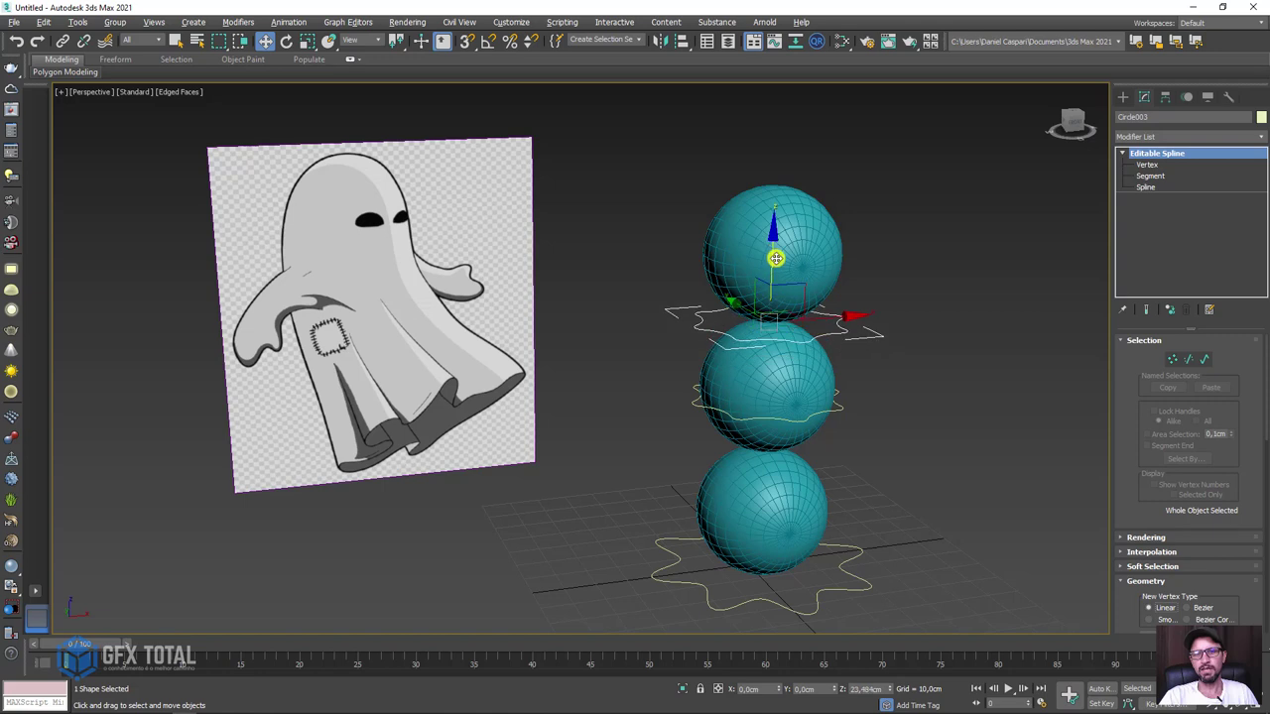
click(644, 417)
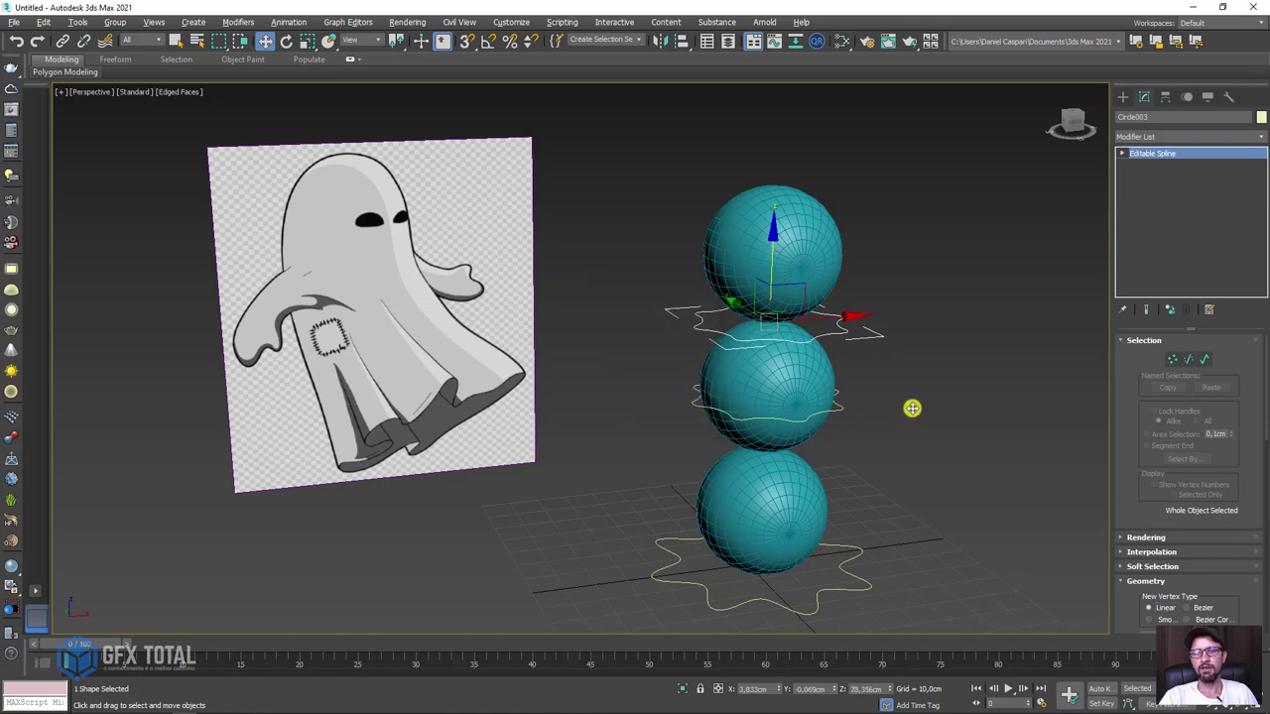
key(t)
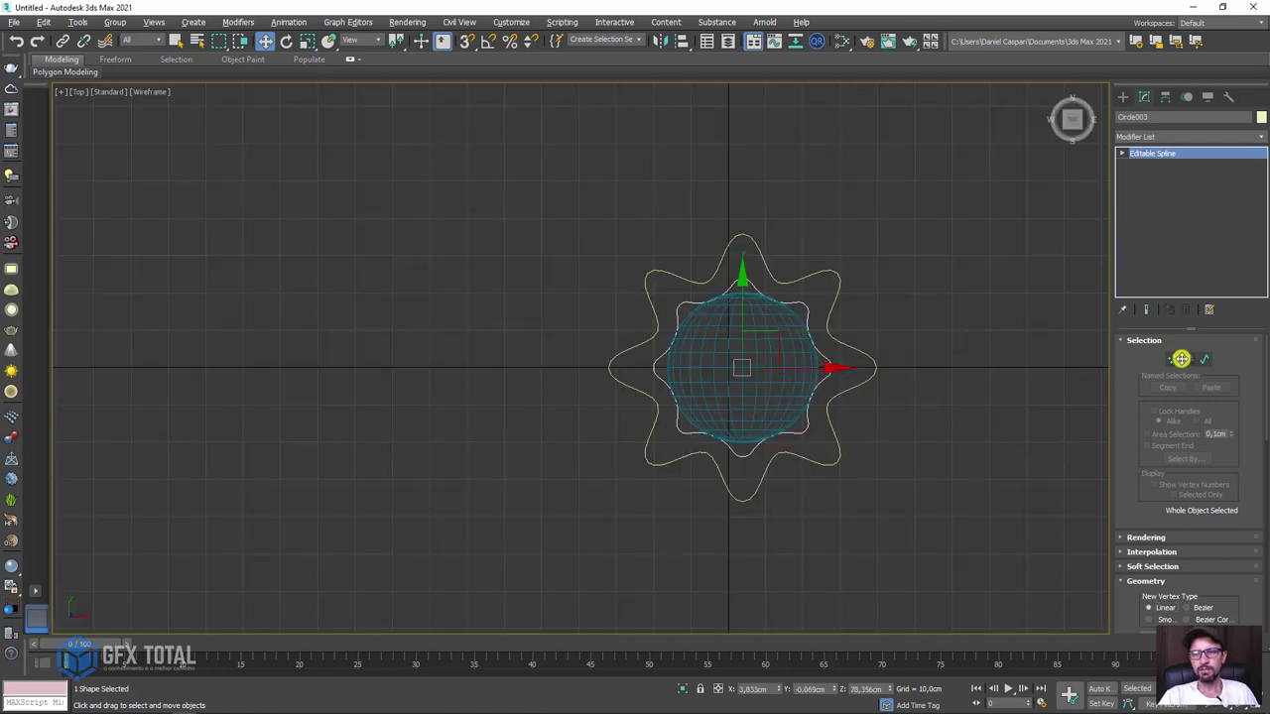
click(1180, 358)
scroll(804, 346, up, 2)
Scale Circle003's eight selected points about their centre to round the ring, then select all sixteen.
key(r)
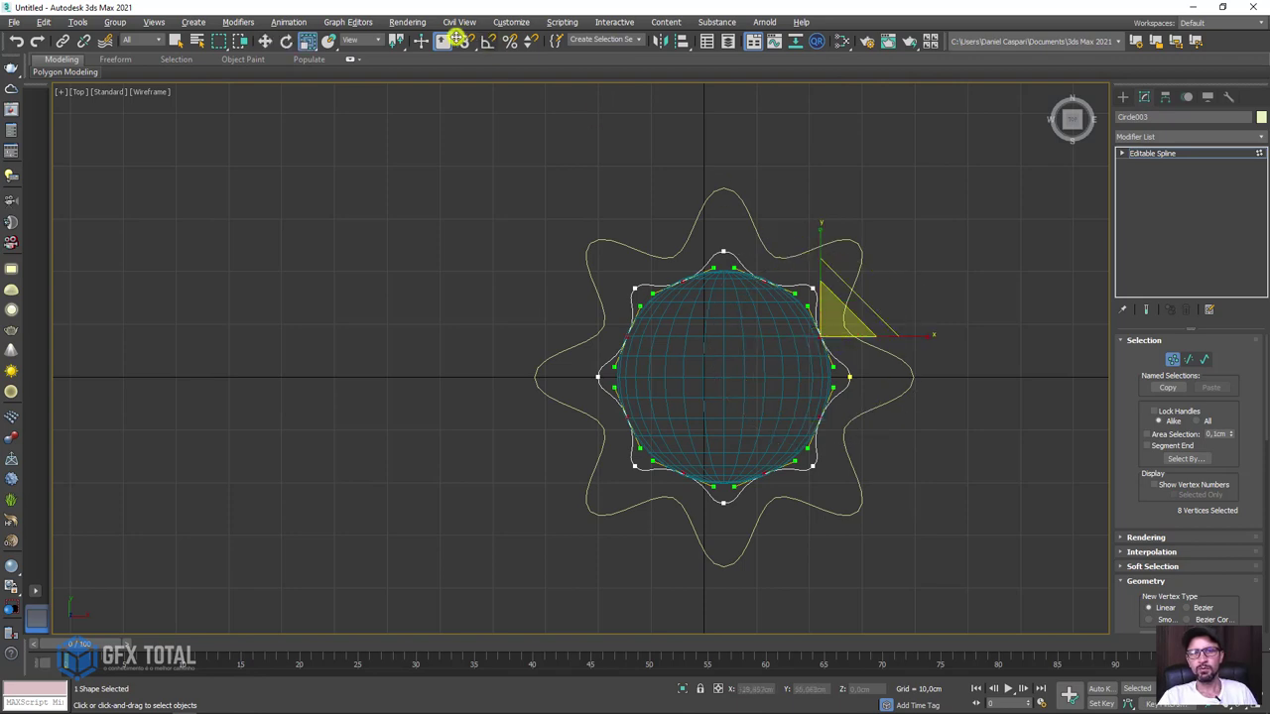
drag(396, 41, 396, 65)
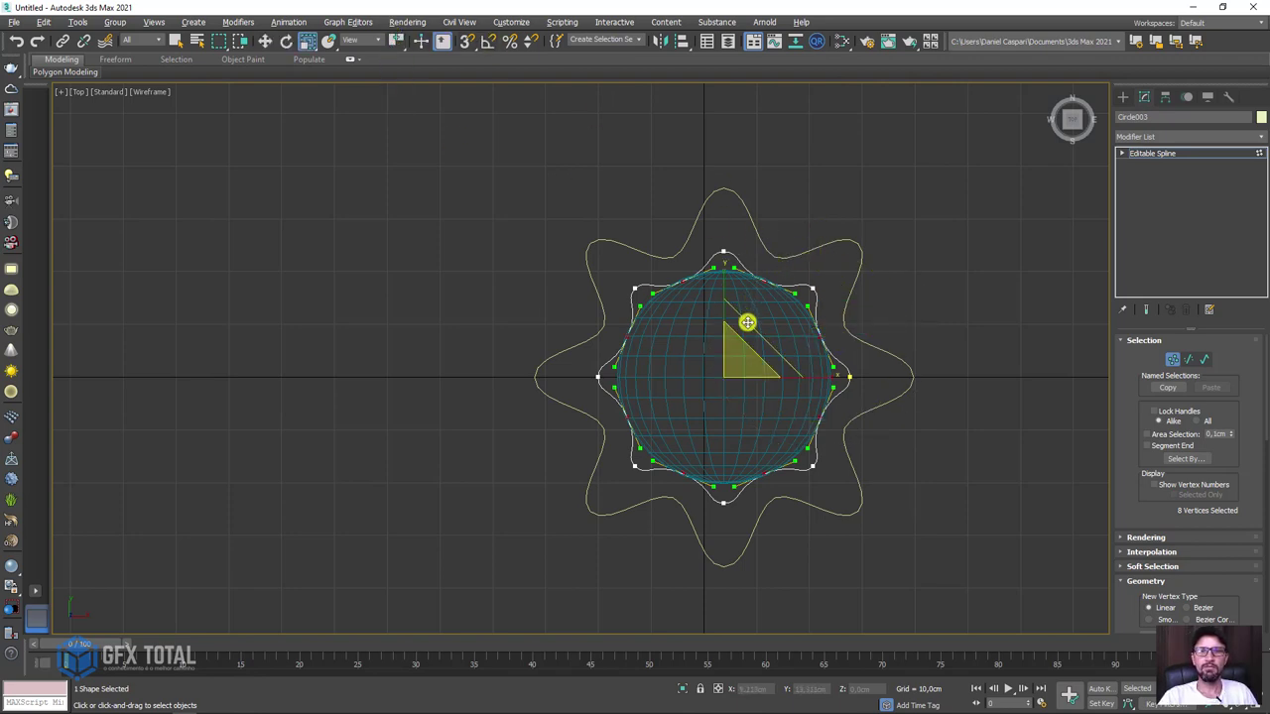
mouse_move(747, 322)
mouse_down()
mouse_move(769, 343)
mouse_move(756, 349)
mouse_up()
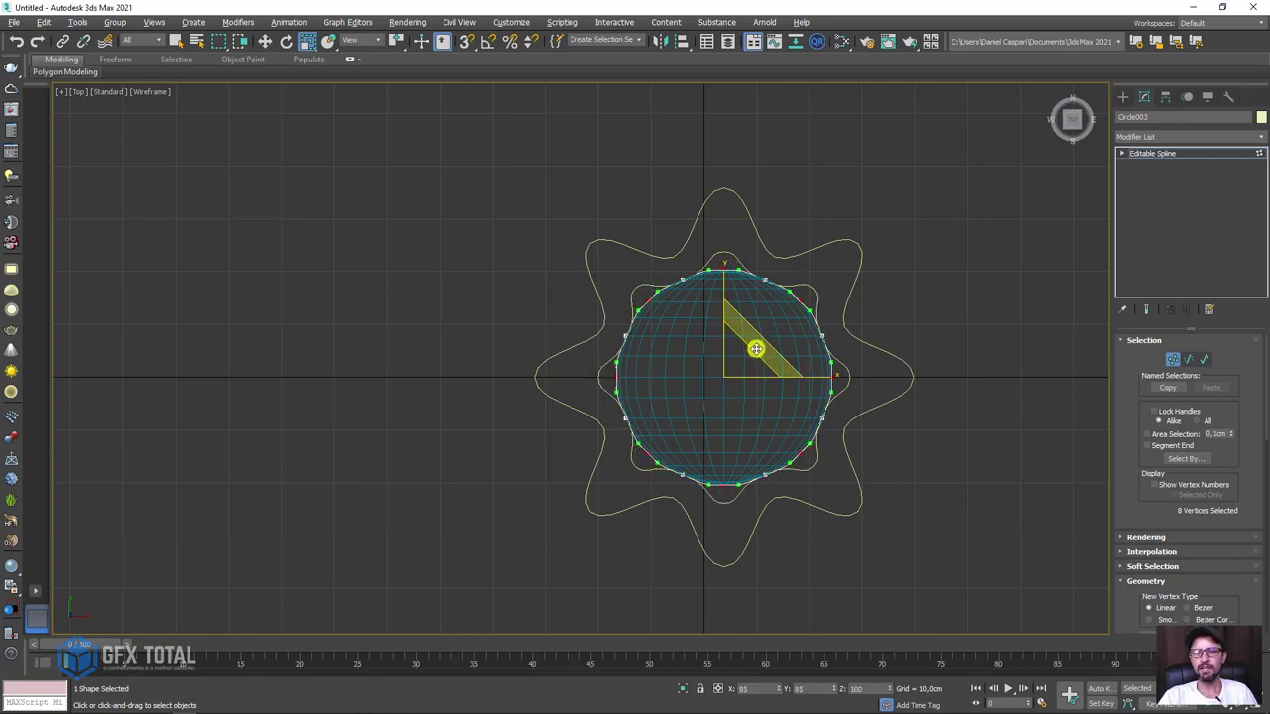
key(ctrl+a)
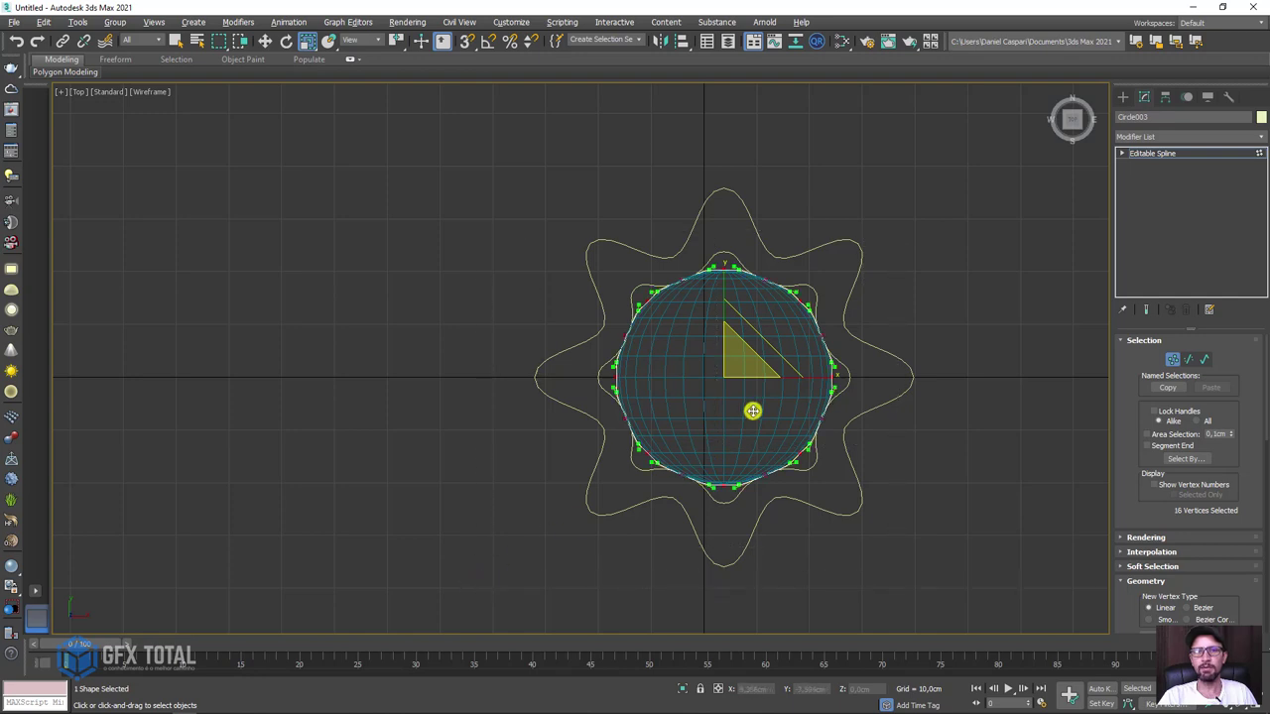
click(1154, 153)
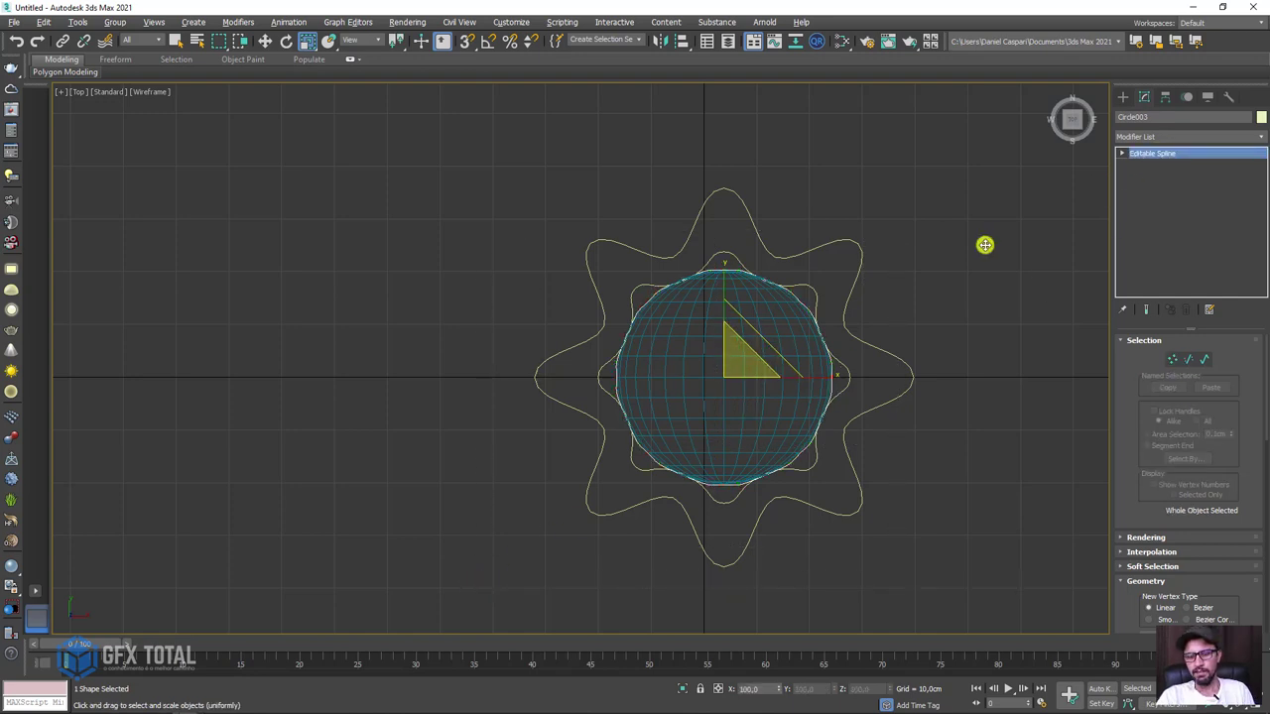
In Perspective, move the three spheres to the right, away from the rings.
key(p)
mouse_move(907, 363)
alt+middle_down()
mouse_move(814, 372)
mouse_move(839, 358)
mouse_move(864, 374)
alt+middle_up()
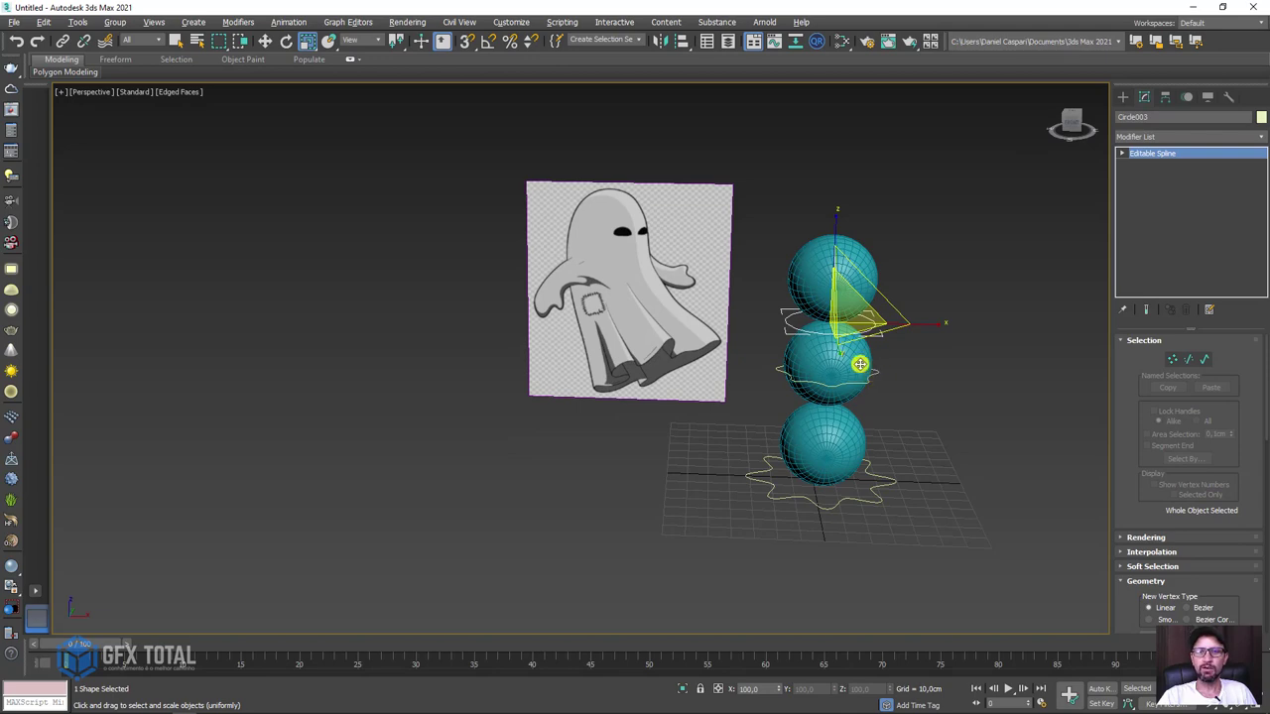
click(844, 363)
ctrl+click(838, 269)
ctrl+click(824, 447)
key(w)
alt+middle_drag(913, 442, 836, 371)
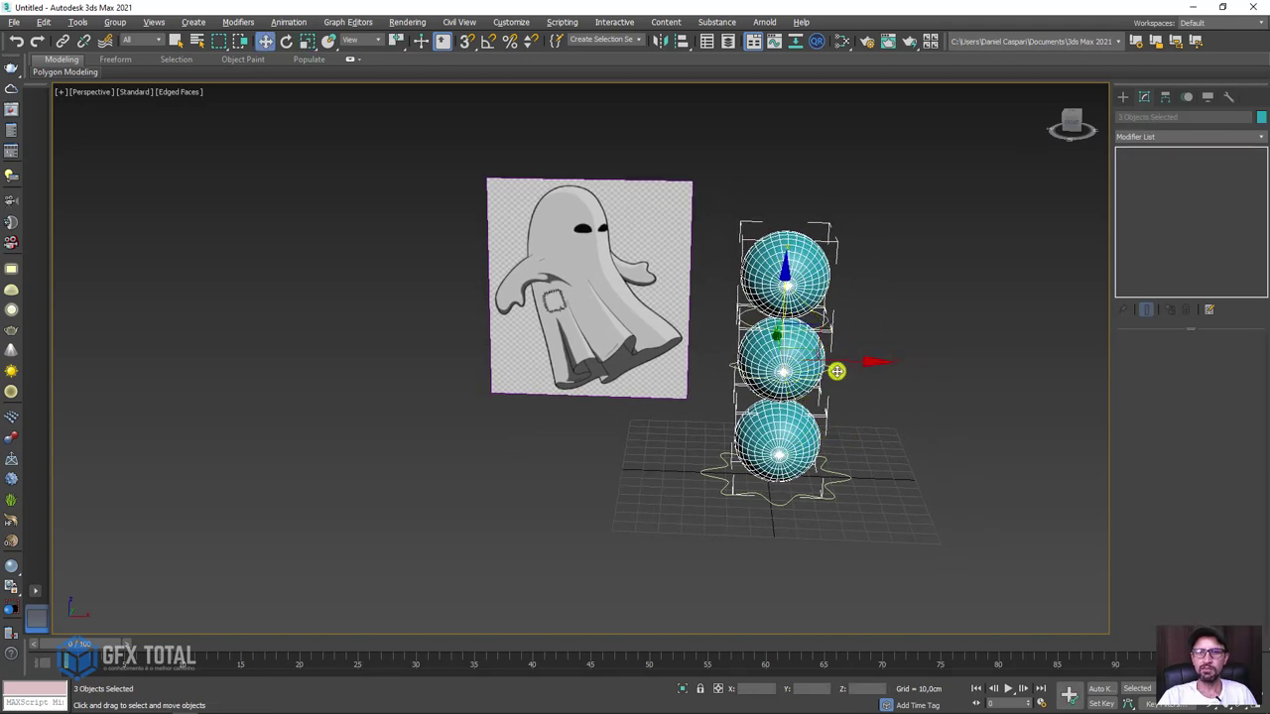
drag(879, 365, 1105, 377)
mouse_move(879, 368)
middle_down()
mouse_move(743, 232)
mouse_move(691, 323)
middle_up()
click(676, 258)
alt+middle_drag(771, 354, 746, 407)
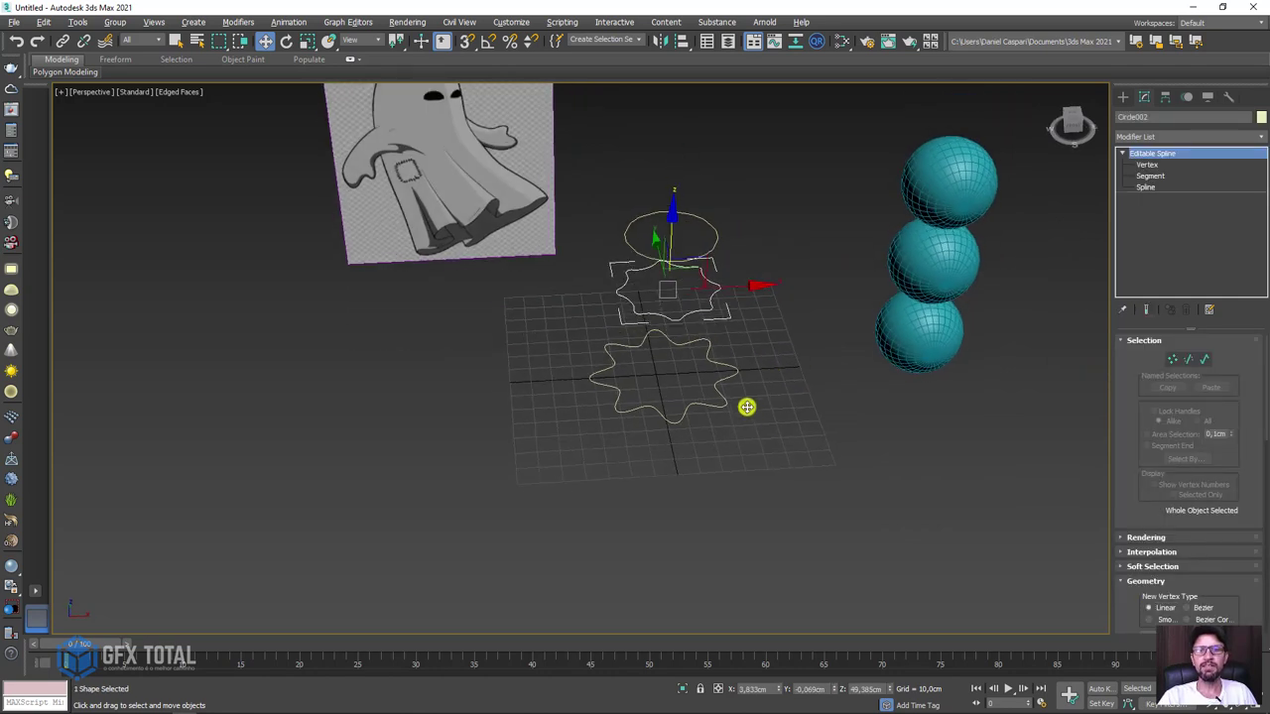
mouse_move(737, 386)
mouse_down()
mouse_move(675, 371)
mouse_move(732, 363)
mouse_up()
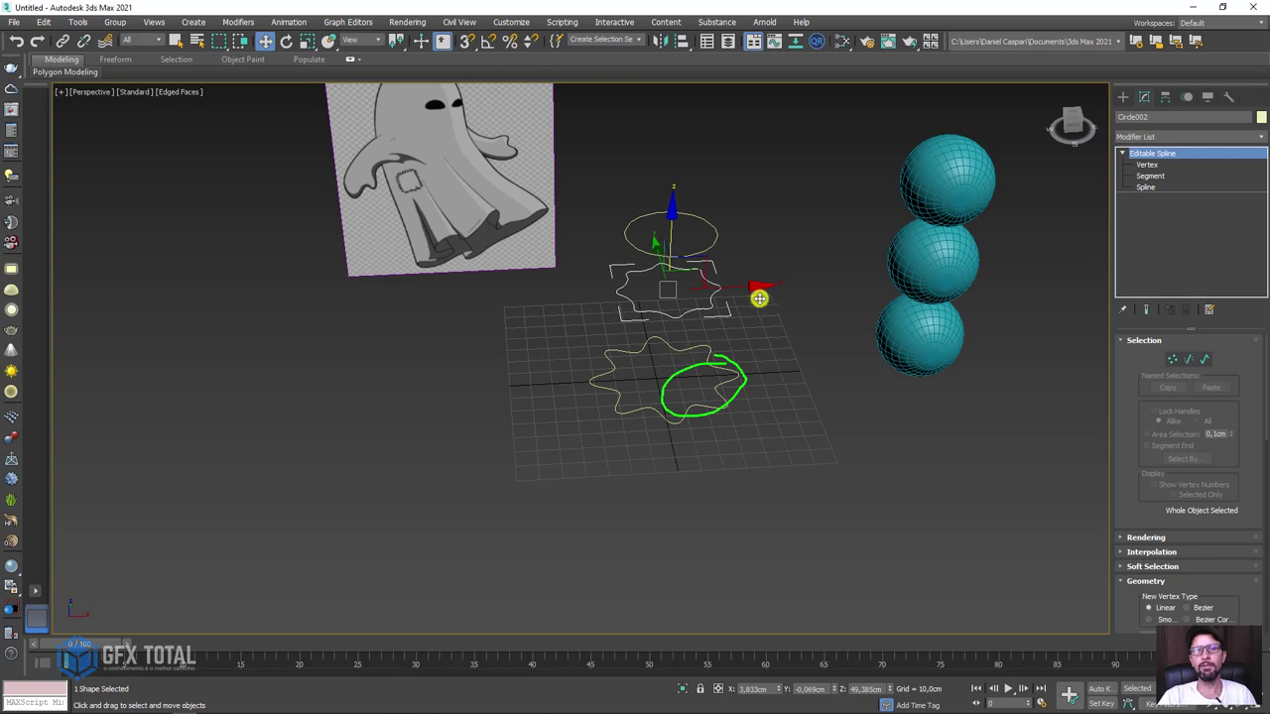
drag(718, 281, 764, 293)
drag(754, 198, 723, 261)
key(e)
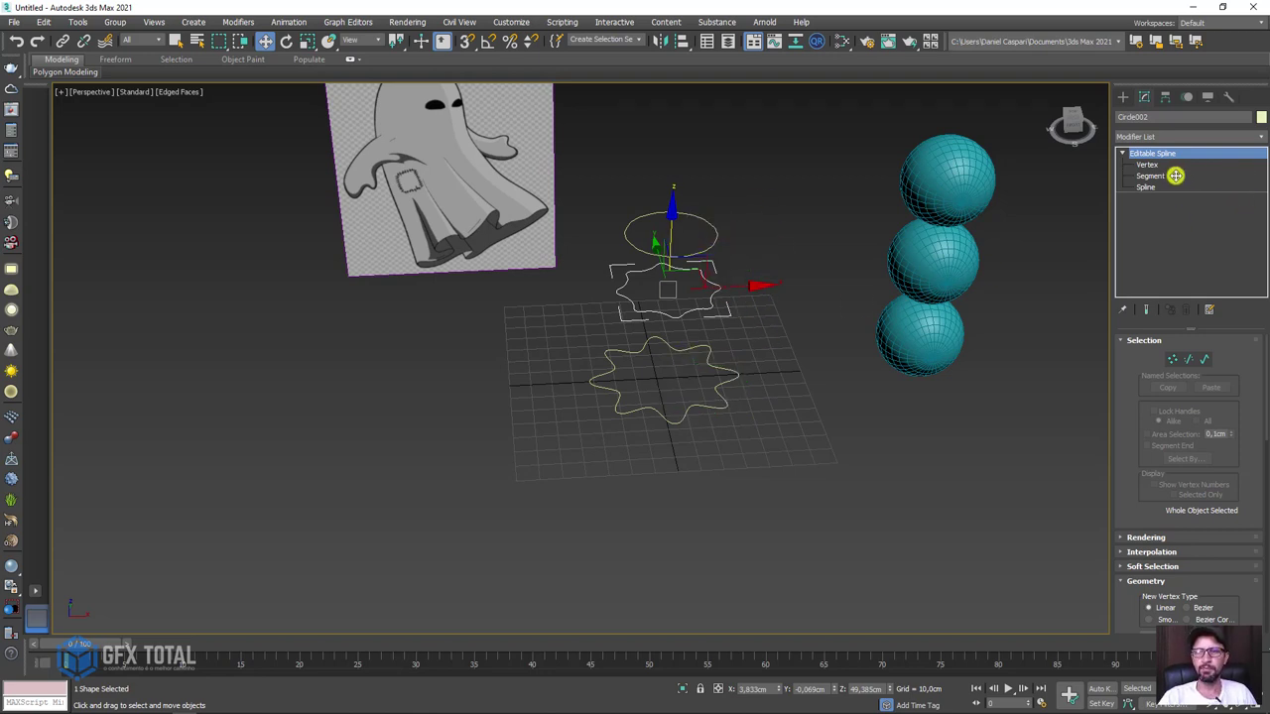
click(1148, 164)
key(ctrl+a)
scroll(706, 308, up, 1)
scroll(645, 287, up, 1)
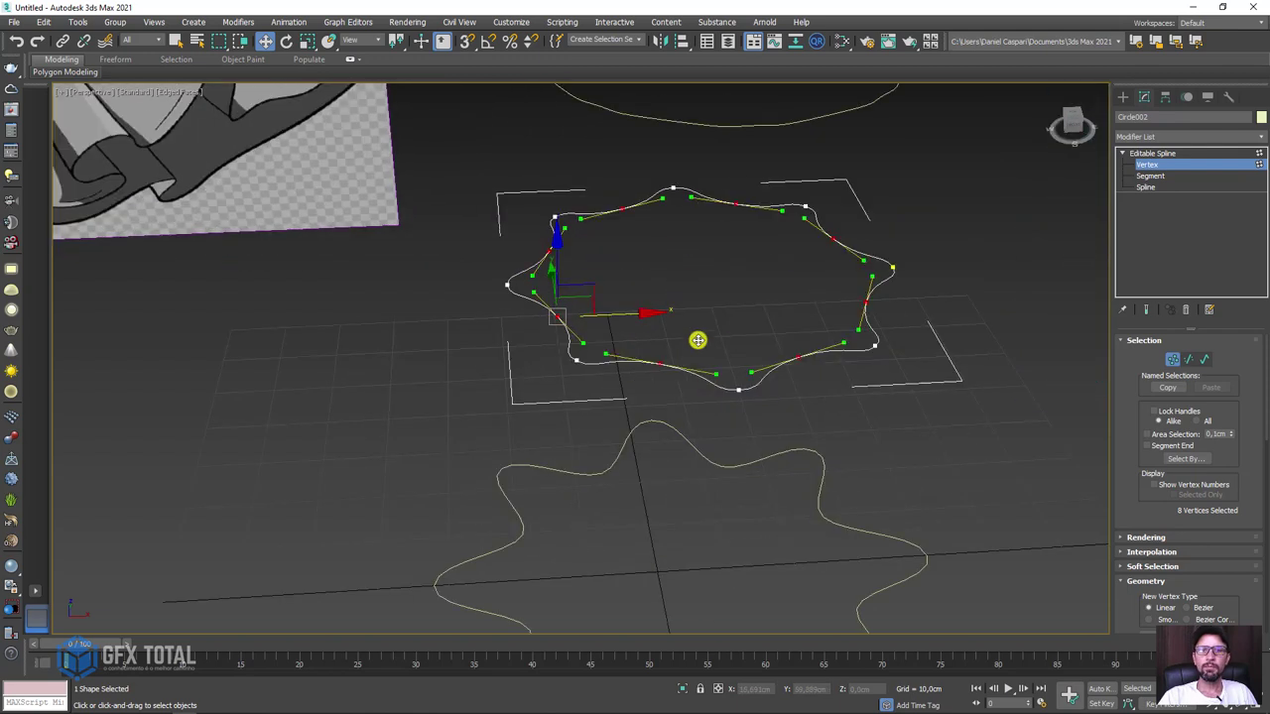
scroll(697, 340, up, 1)
mouse_move(749, 337)
mouse_down()
mouse_move(773, 377)
mouse_move(821, 372)
mouse_move(805, 303)
mouse_move(843, 295)
mouse_up()
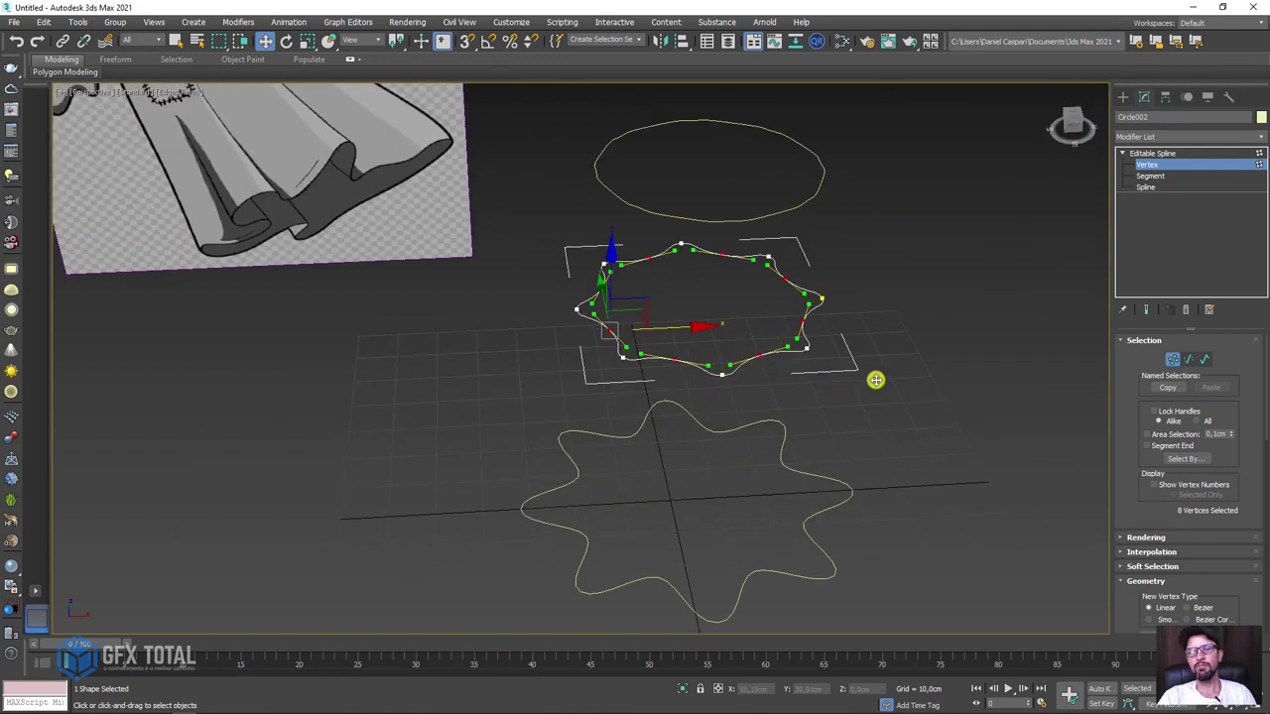
click(1153, 154)
scroll(733, 429, down, 3)
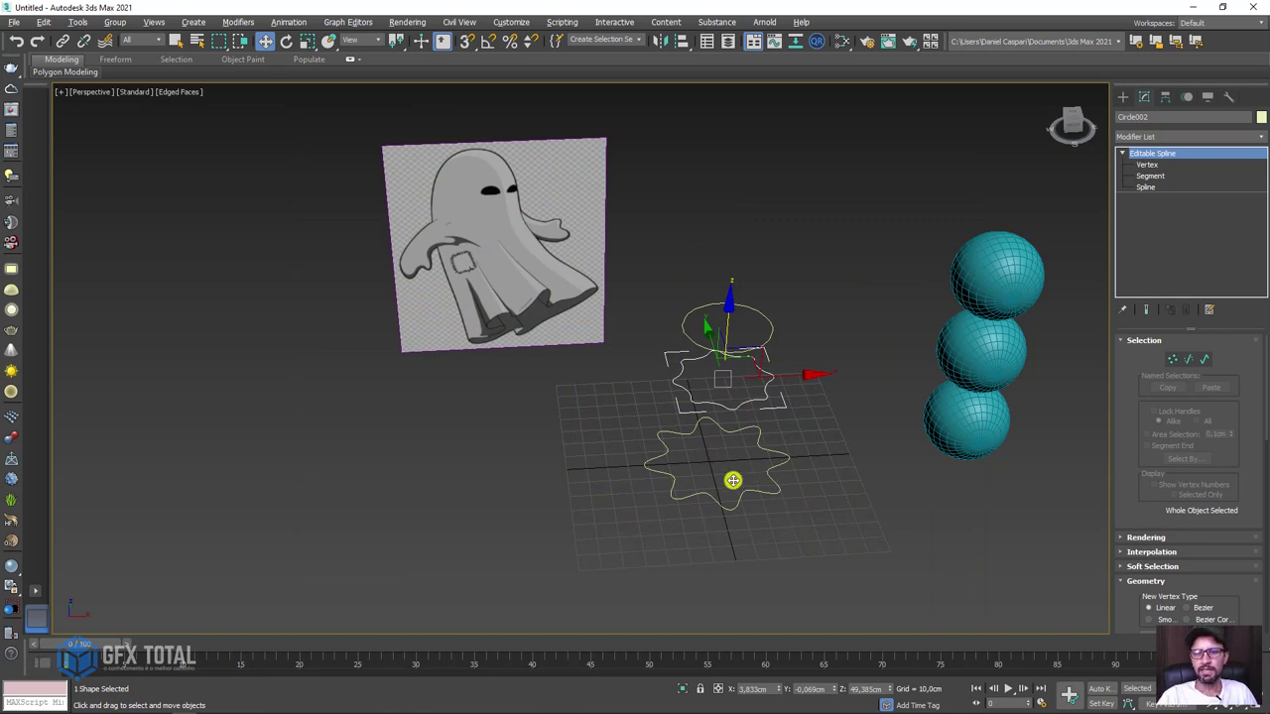
Attach the middle and top rings to the bottom star outline as one shape.
drag(728, 508, 725, 404)
drag(665, 499, 701, 402)
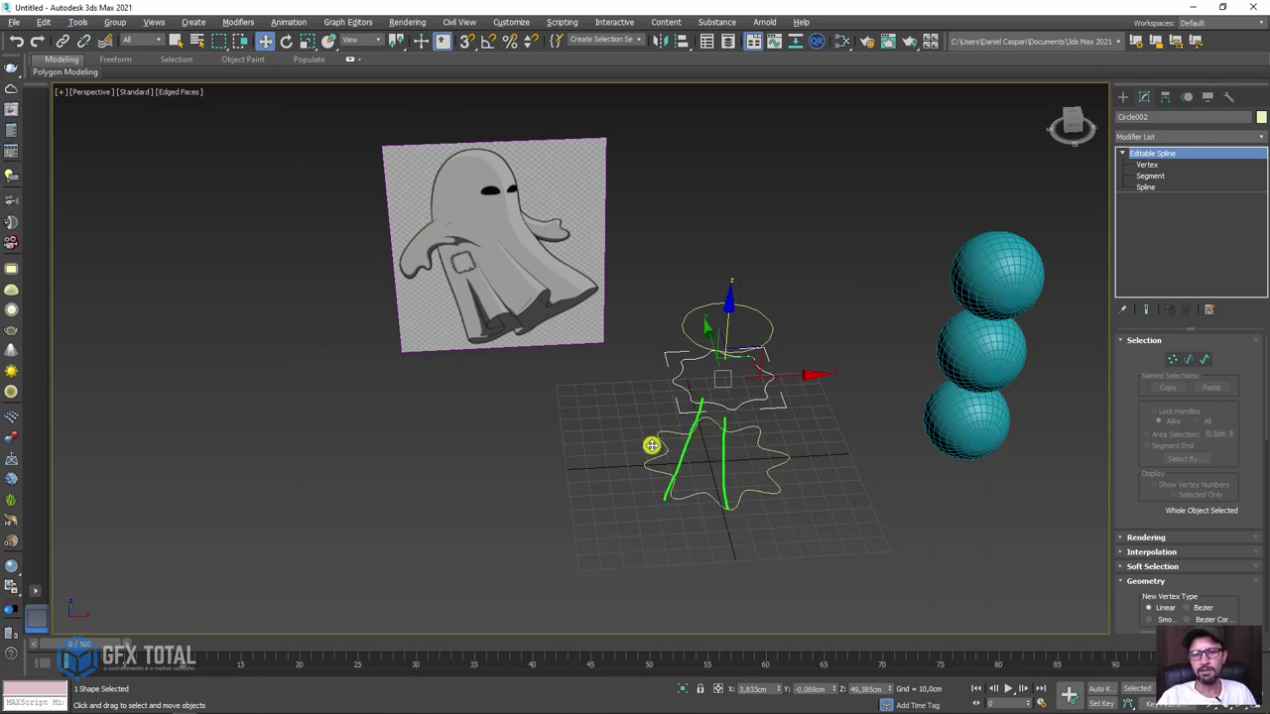
drag(652, 446, 689, 369)
drag(824, 440, 769, 536)
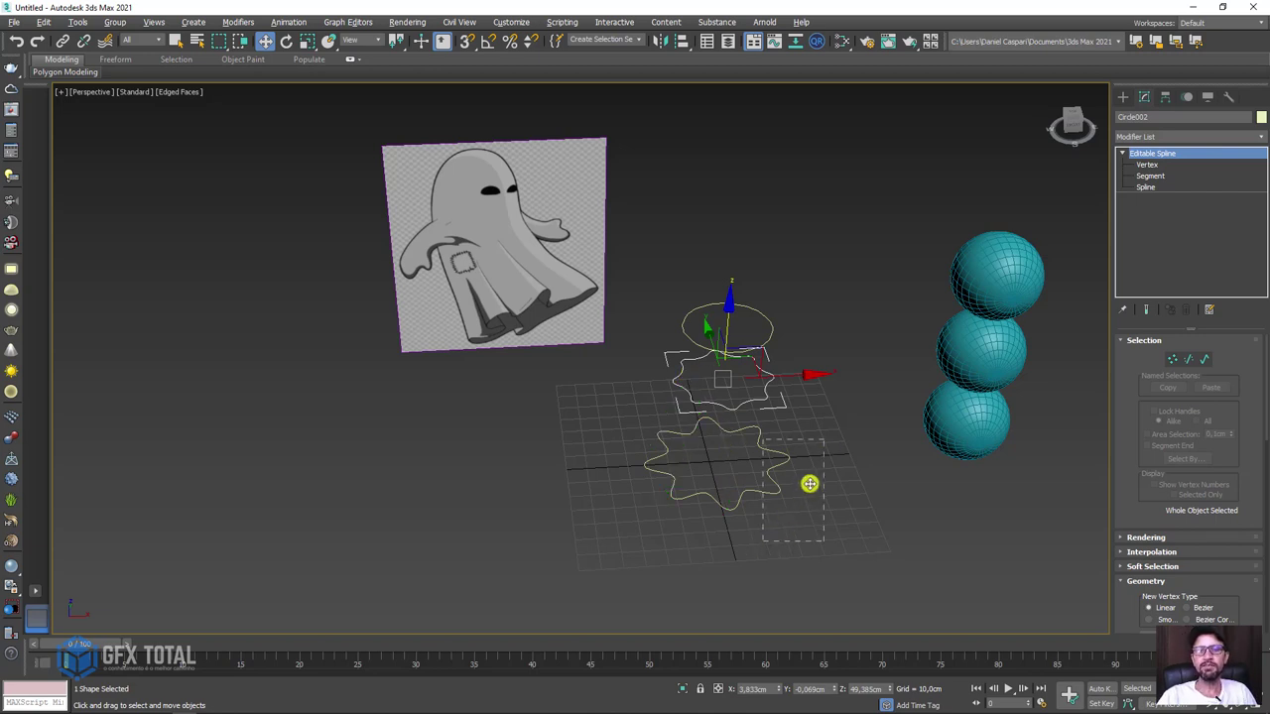
alt+middle_drag(810, 483, 812, 447)
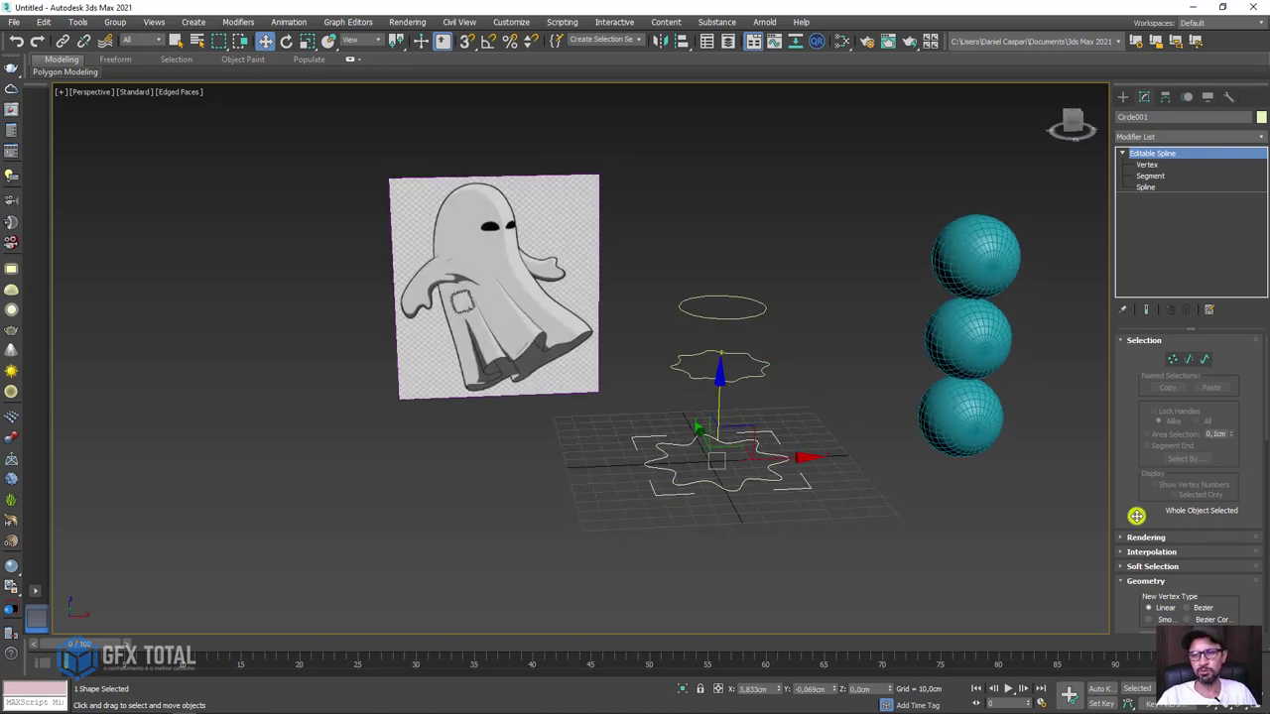
drag(1136, 516, 1133, 306)
click(1161, 442)
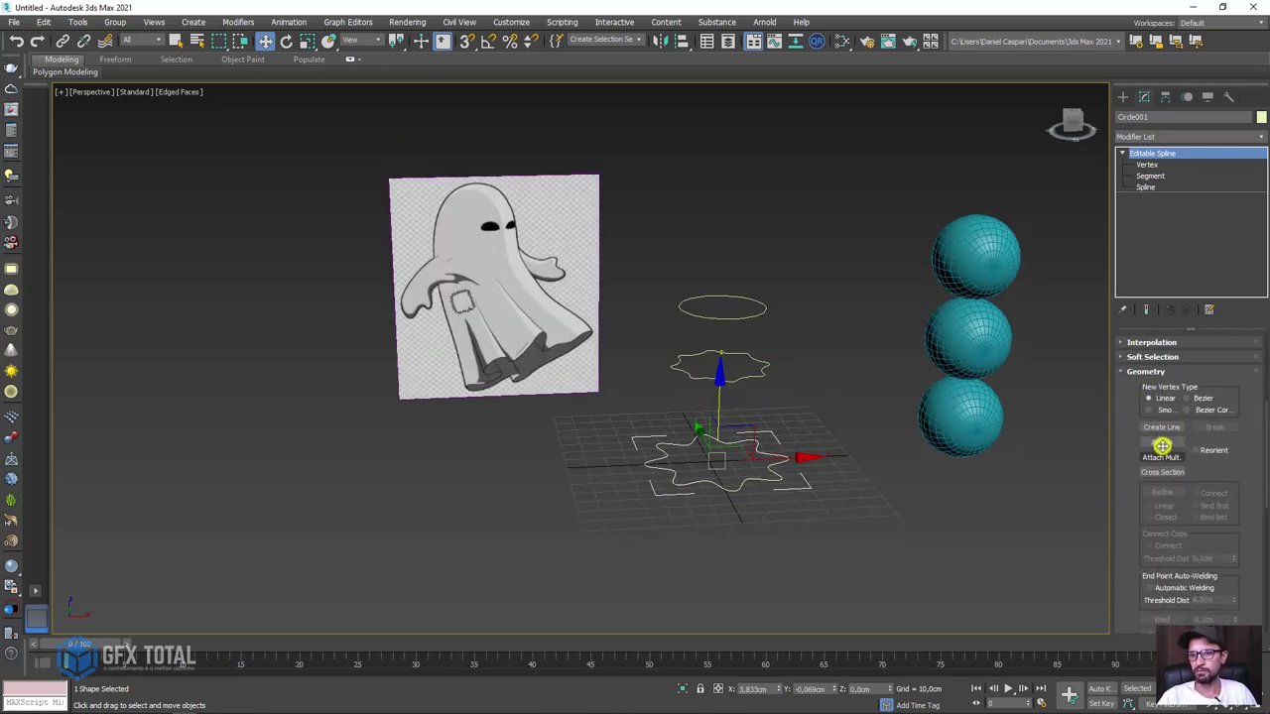
click(751, 376)
click(754, 310)
key(w)
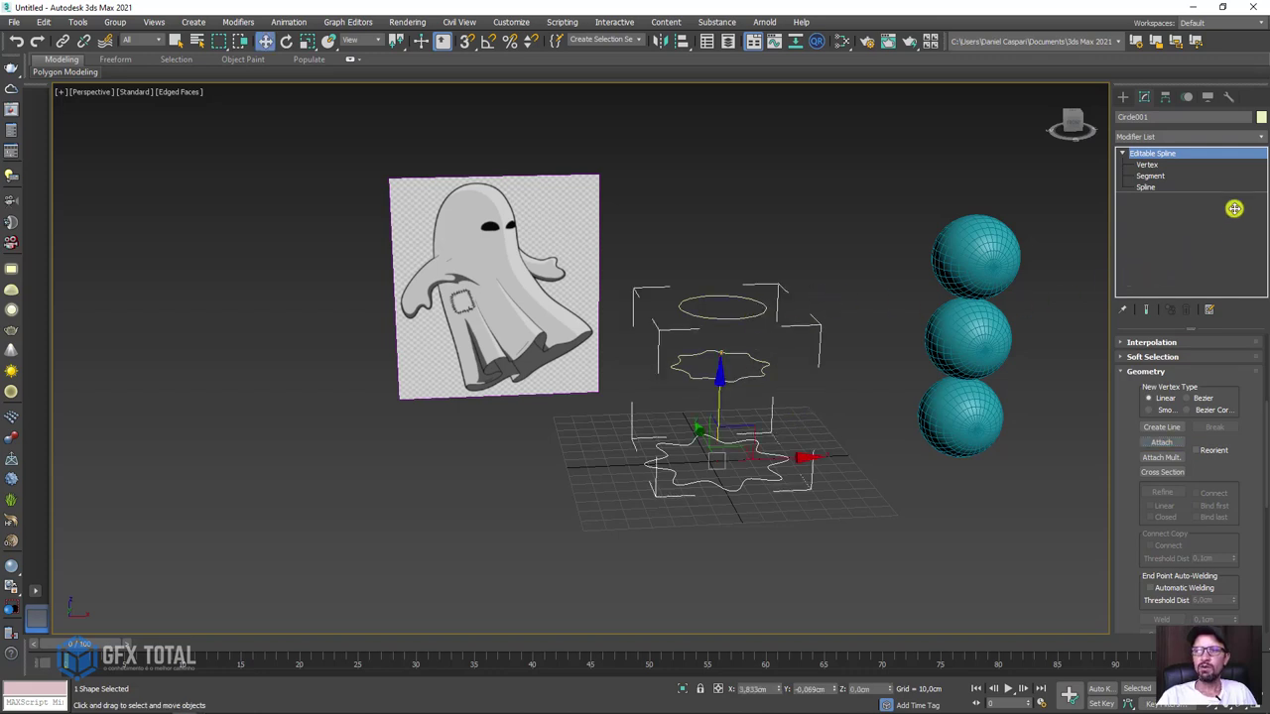
Add cross-section lines joining the bottom star to the middle ring, then exit Spline level.
click(1146, 187)
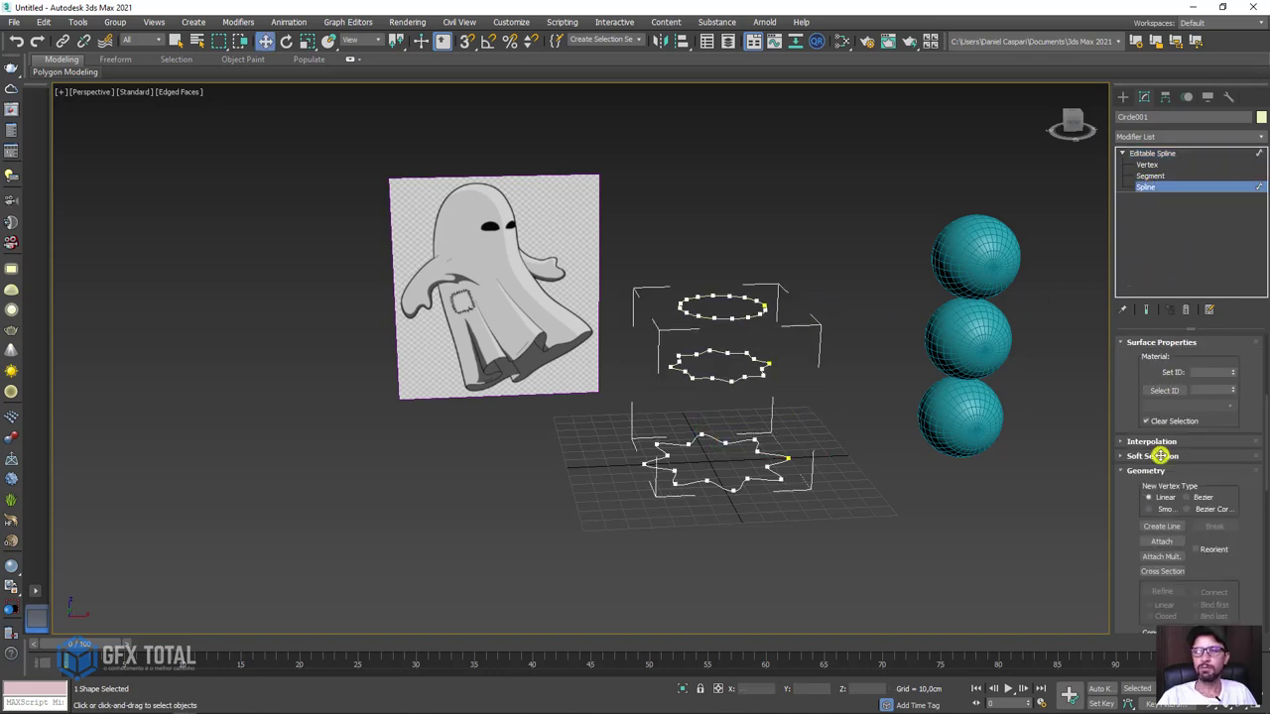
mouse_move(1211, 589)
mouse_down()
mouse_move(1211, 448)
mouse_move(1142, 416)
mouse_up()
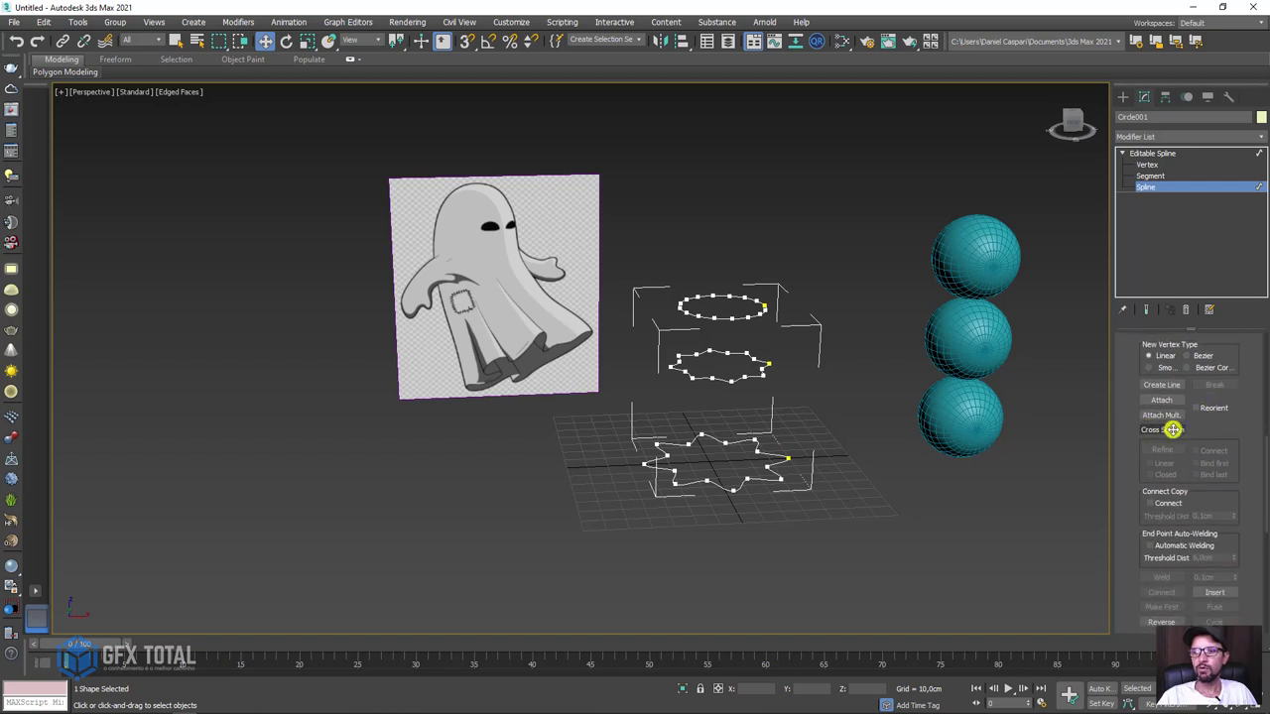
click(1163, 428)
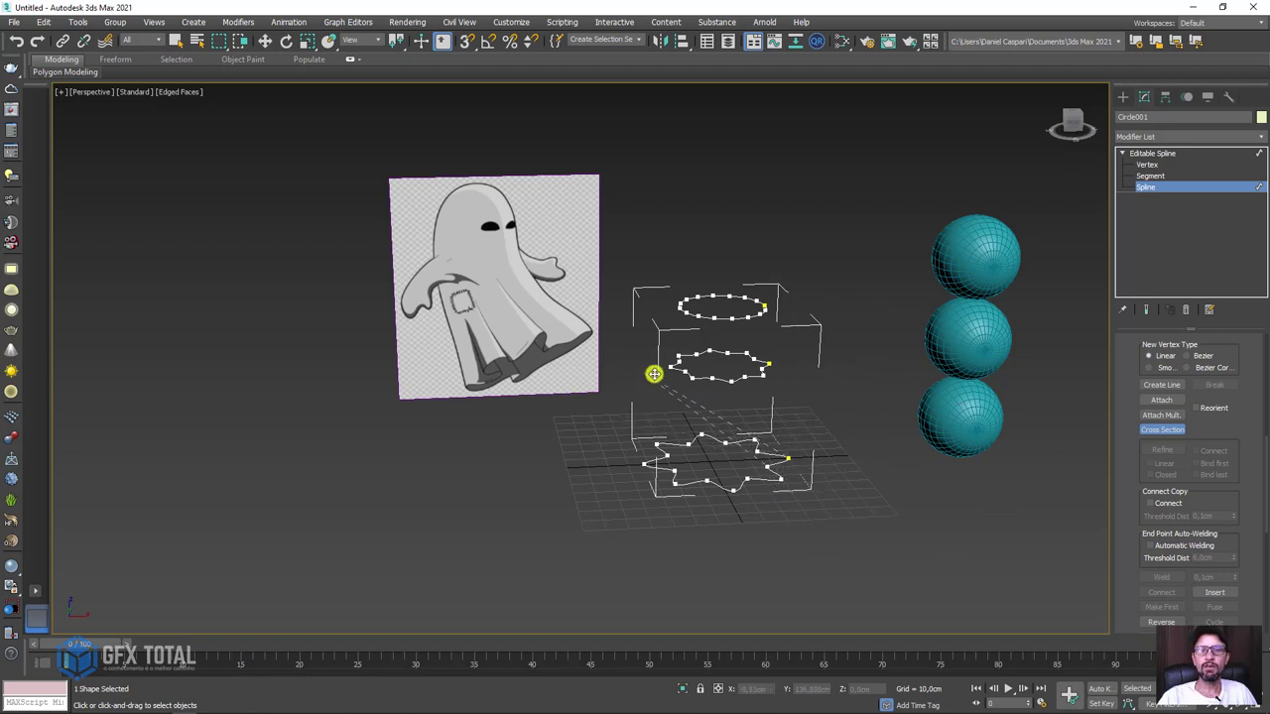
click(686, 372)
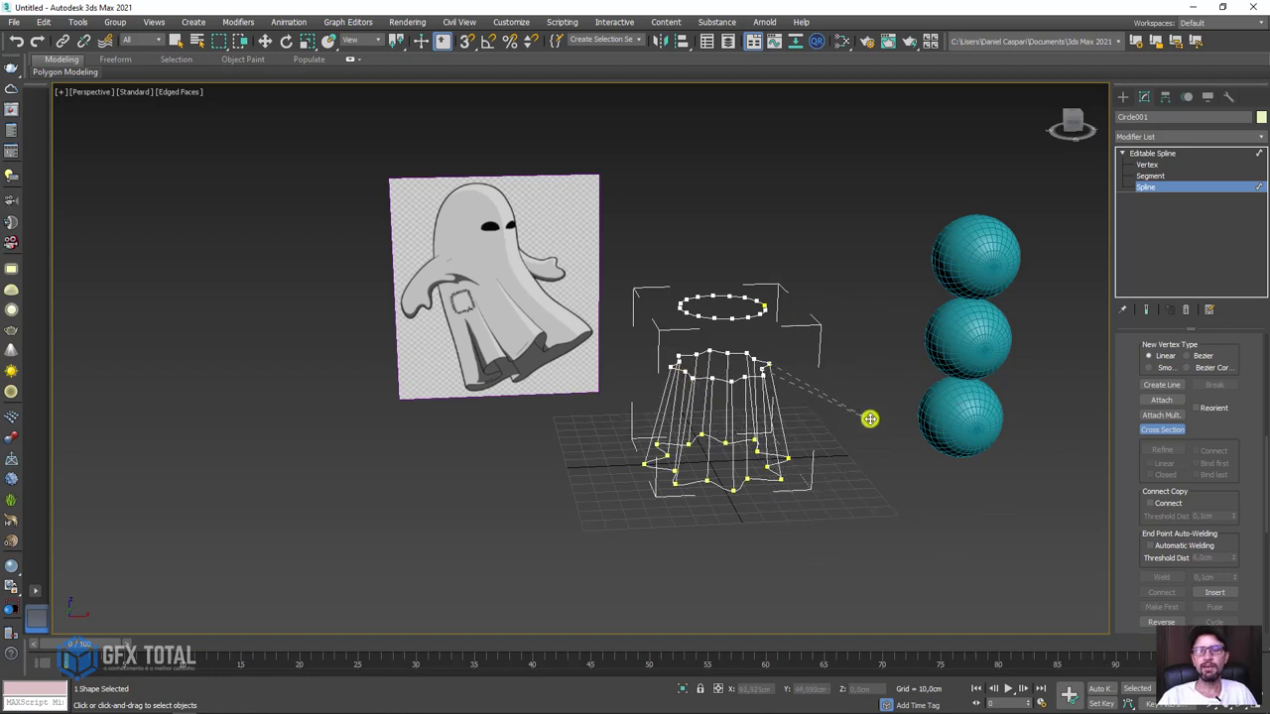
scroll(780, 402, up, 3)
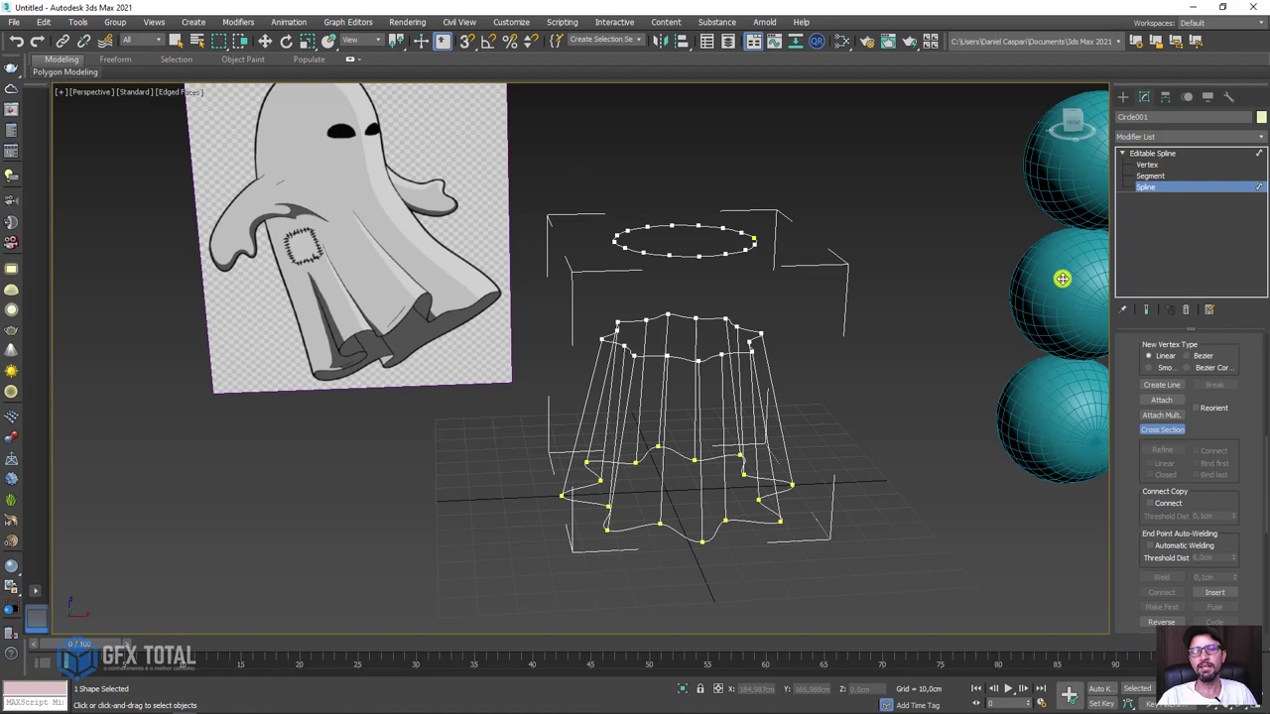
click(1141, 159)
mouse_move(949, 264)
middle_down()
mouse_move(854, 275)
mouse_move(862, 269)
middle_up()
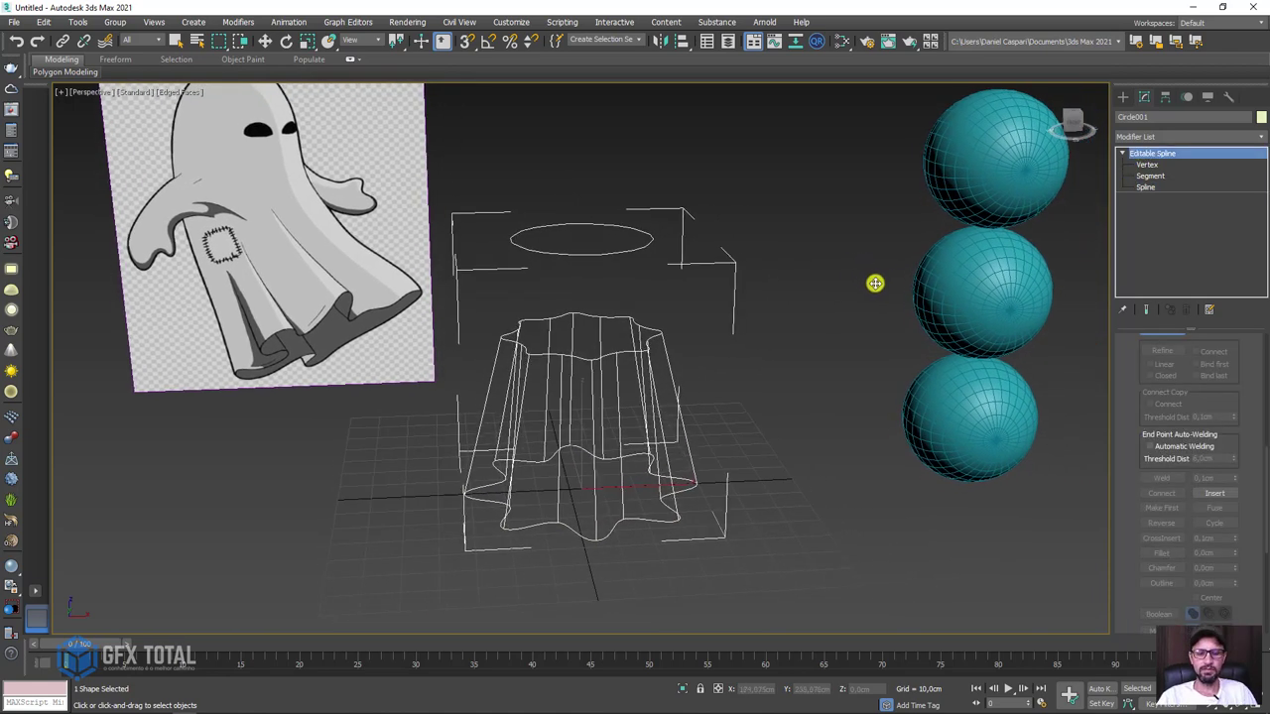
Add a Surface modifier to the spline cage and inspect the shaded skirt.
click(1258, 135)
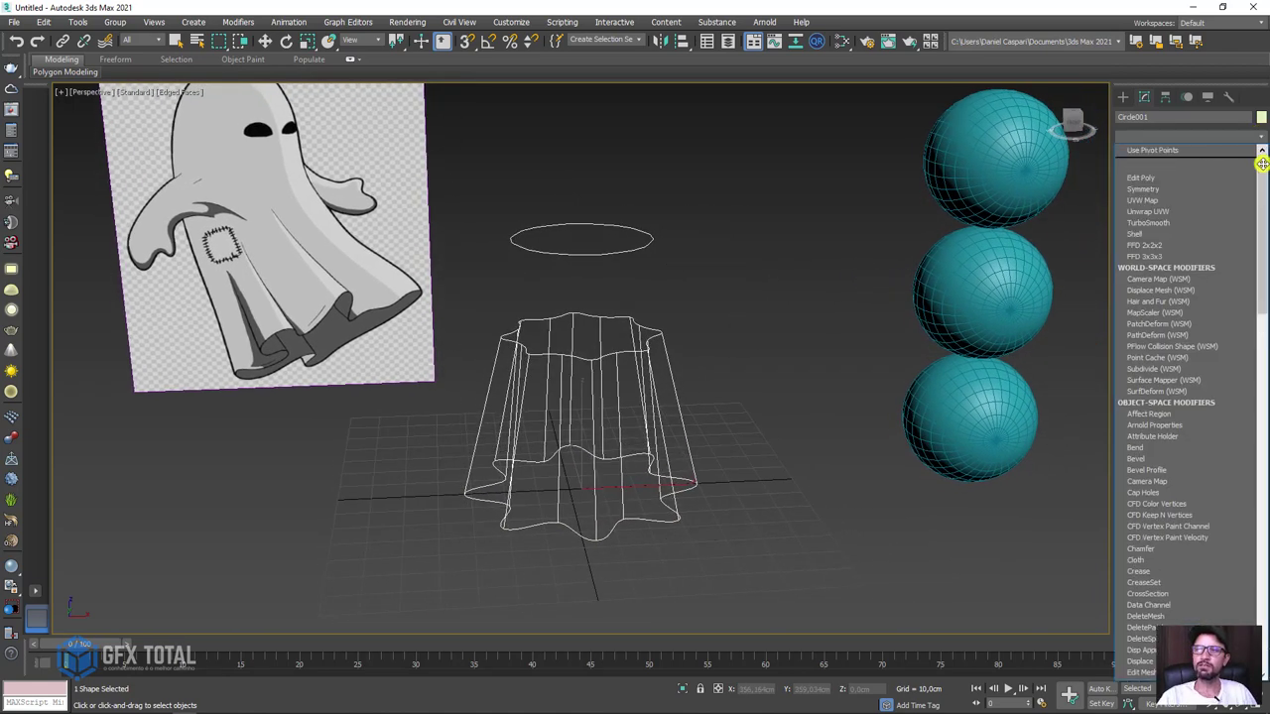
drag(1262, 164, 1262, 530)
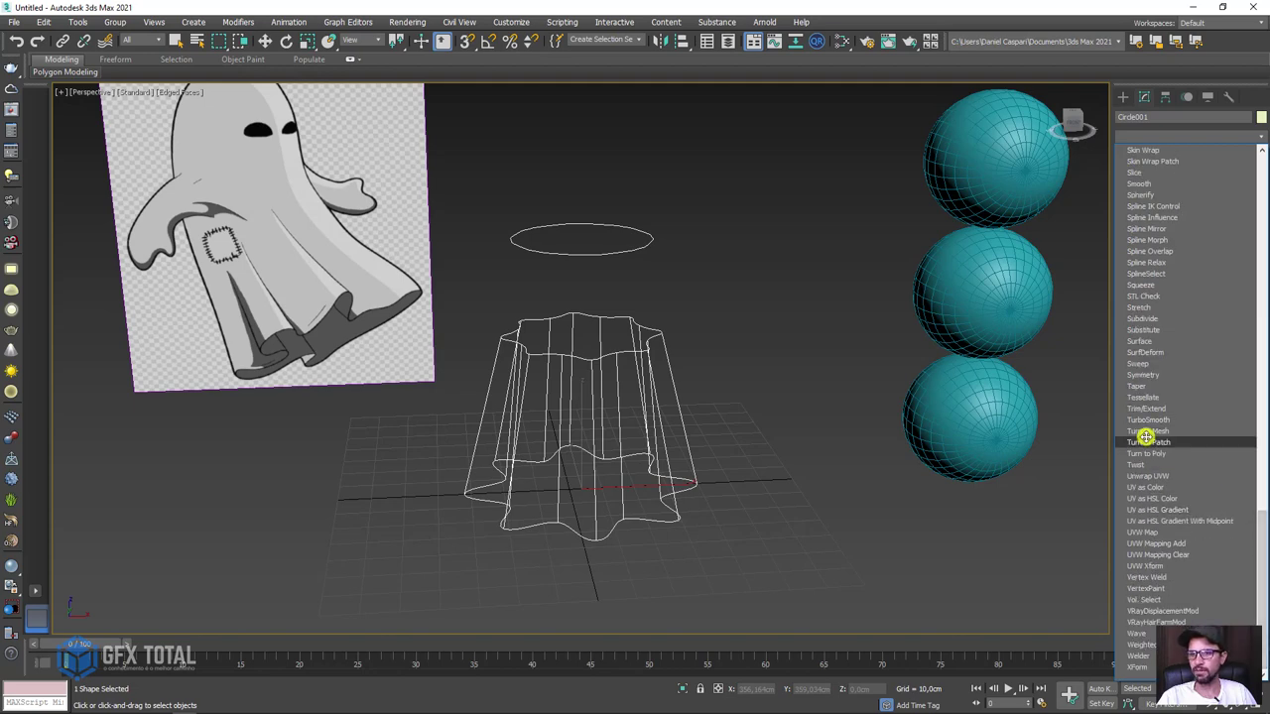
click(1141, 342)
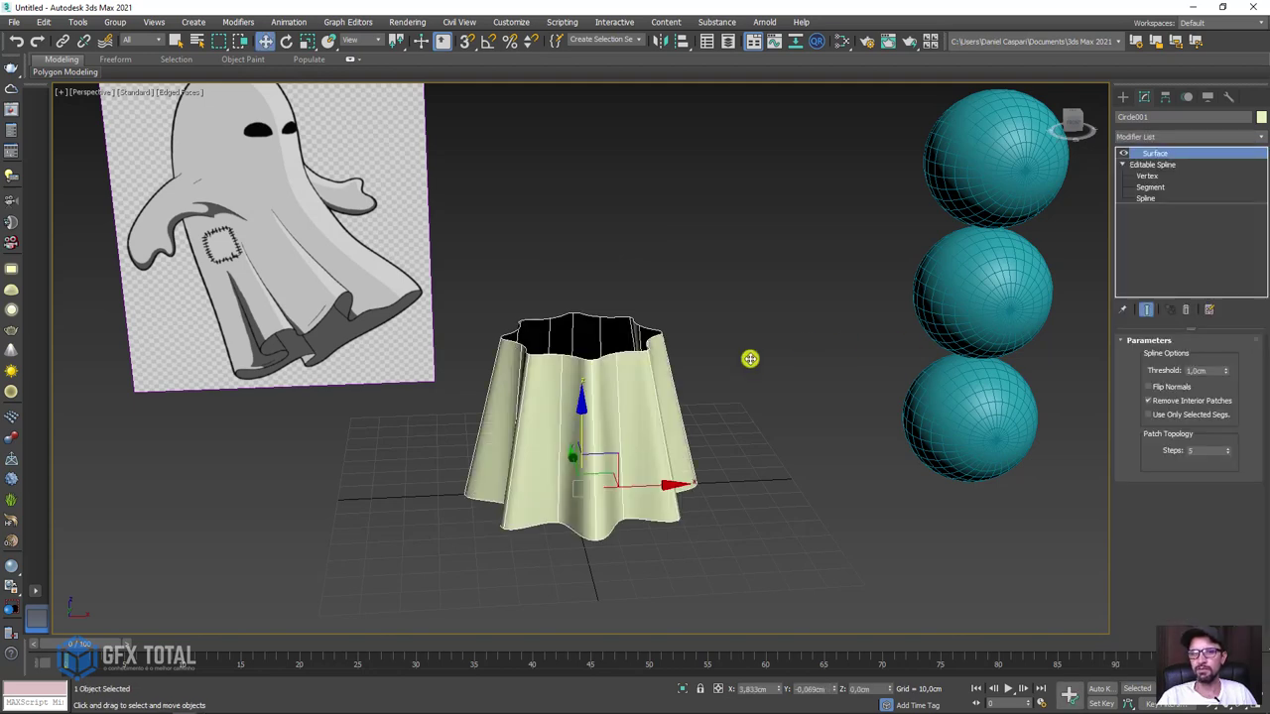
mouse_move(617, 414)
alt+middle_down()
mouse_move(674, 425)
mouse_move(724, 374)
mouse_move(629, 363)
mouse_move(615, 402)
mouse_move(681, 410)
mouse_move(705, 397)
mouse_move(746, 283)
alt+middle_up()
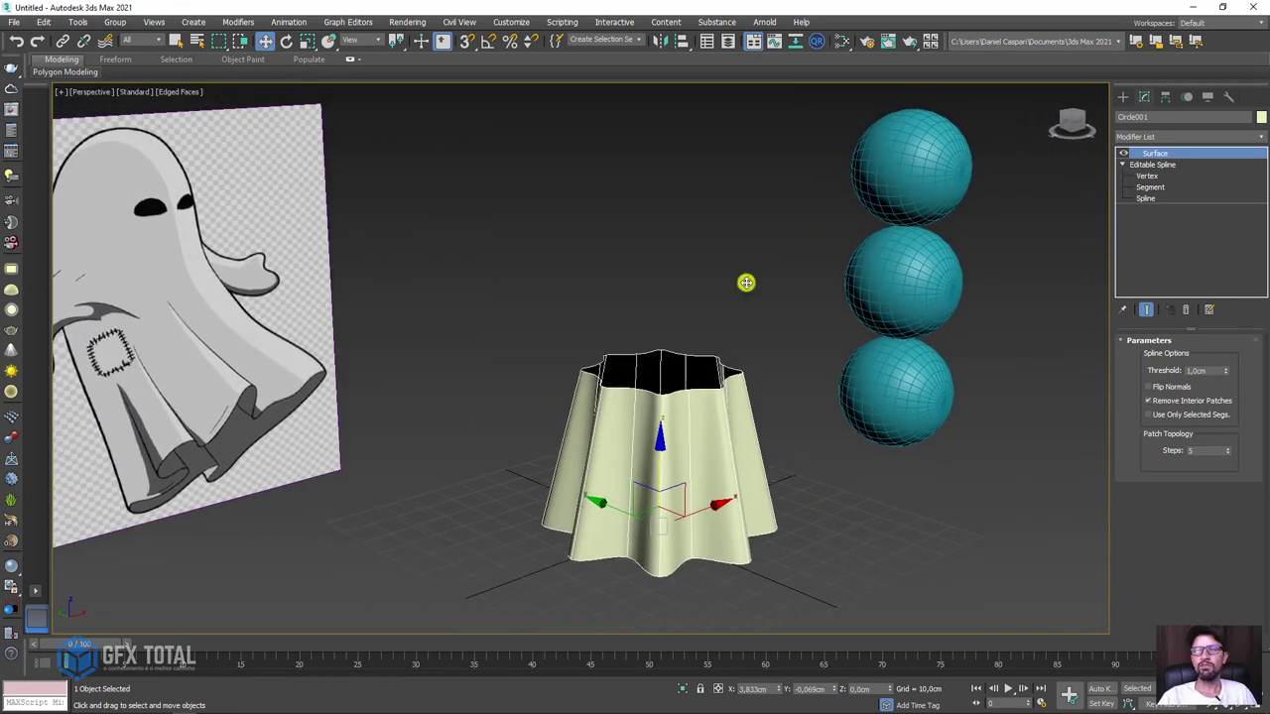
At Spline level, cross-section the upper ring to the top circle, then return to the Surface.
click(1123, 152)
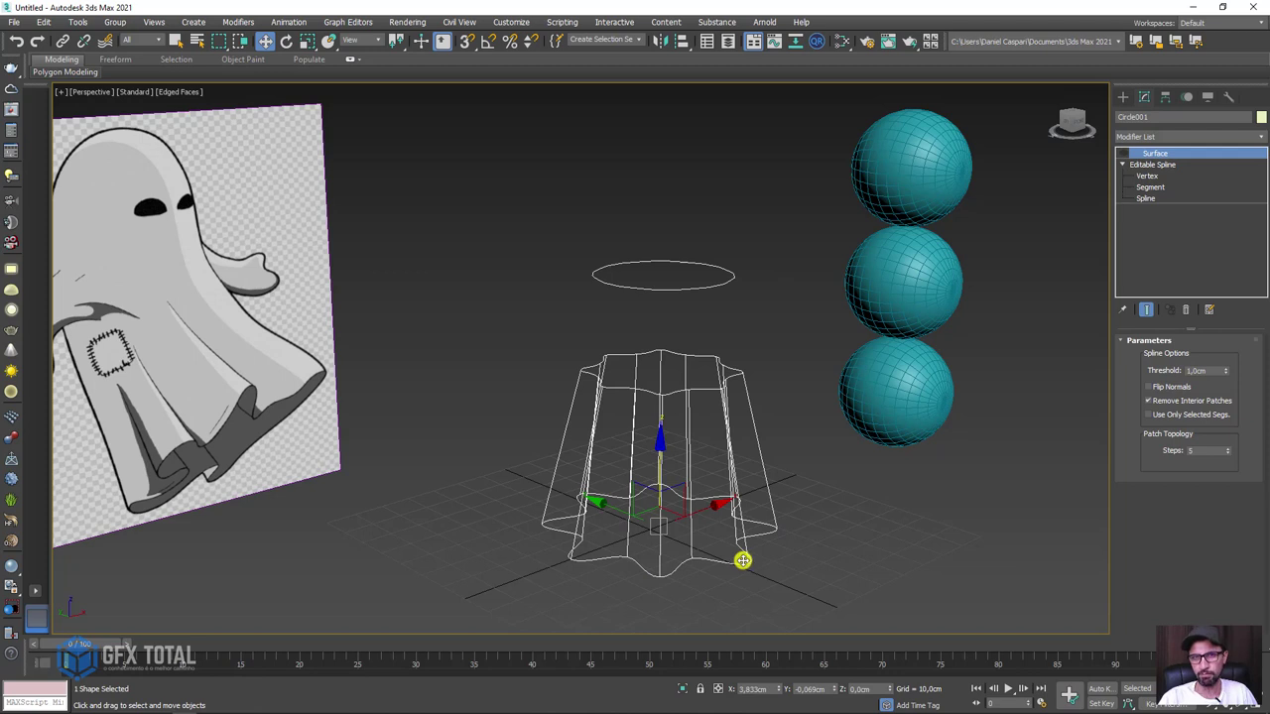
click(1148, 198)
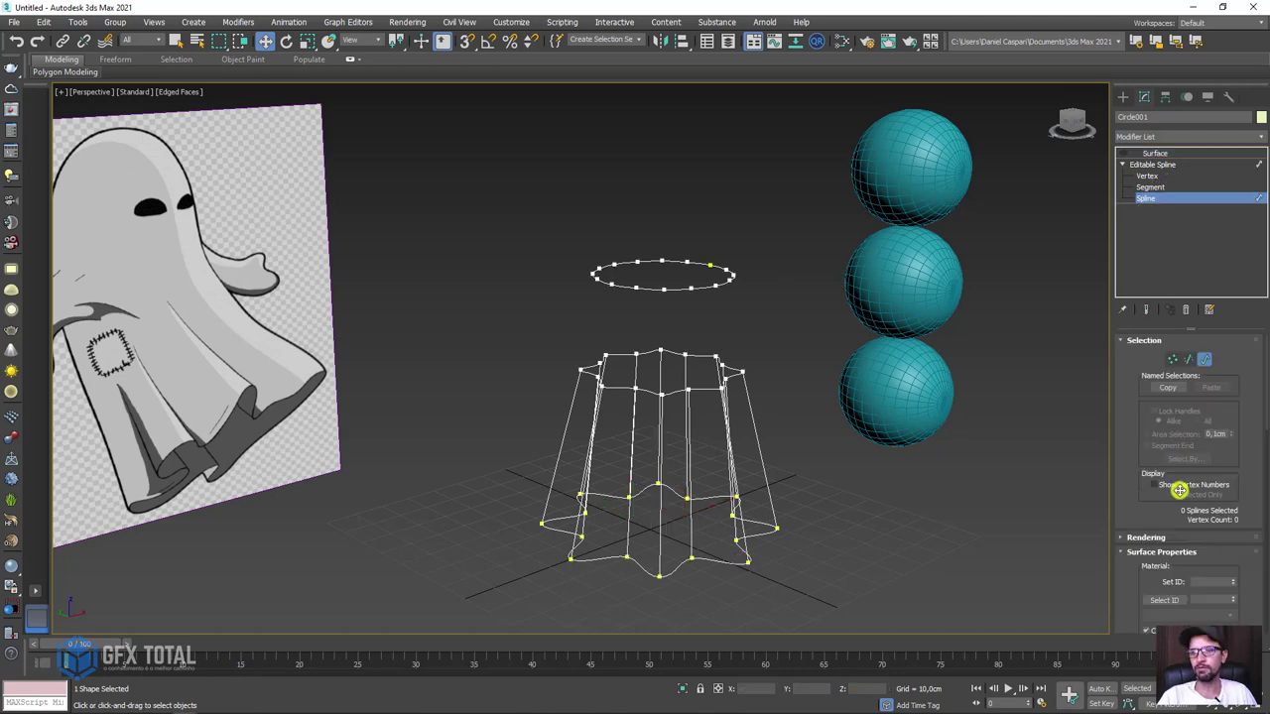
scroll(1187, 494, down, 3)
click(1162, 610)
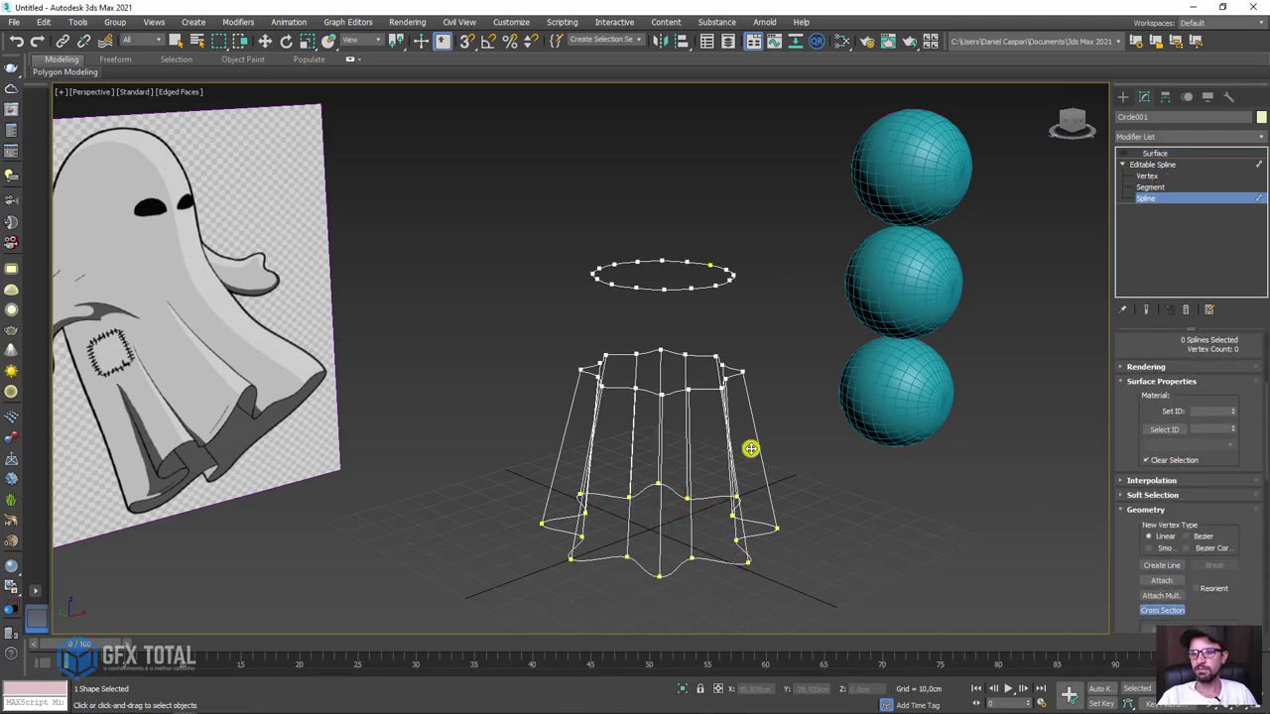
click(709, 387)
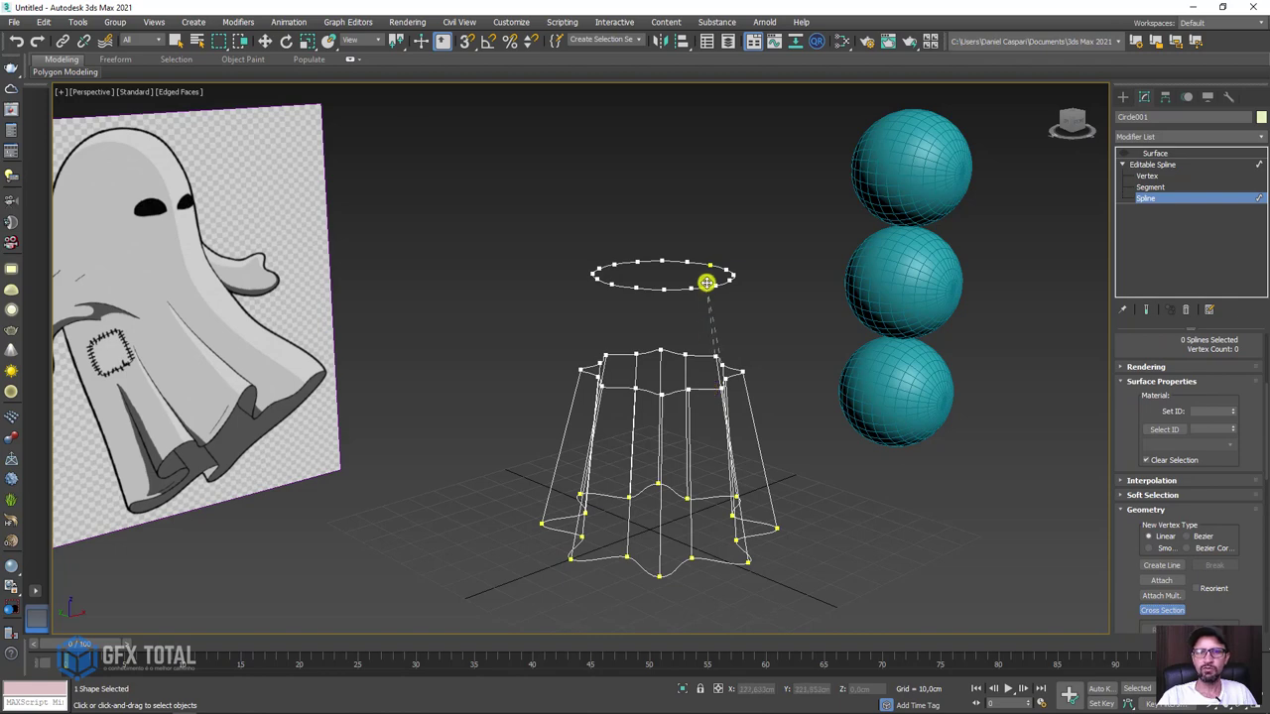
click(707, 283)
click(1155, 154)
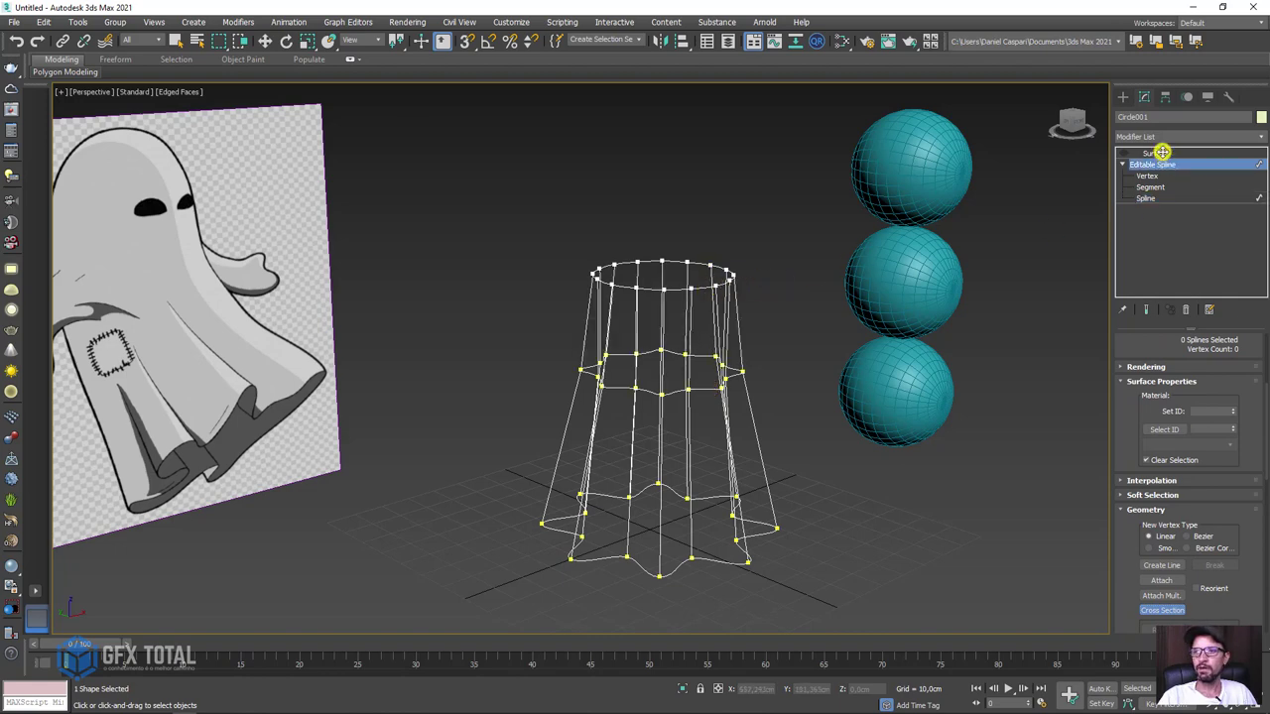
mouse_move(1094, 162)
alt+middle_down()
mouse_move(765, 342)
mouse_move(728, 281)
mouse_move(825, 301)
mouse_move(786, 331)
alt+middle_up()
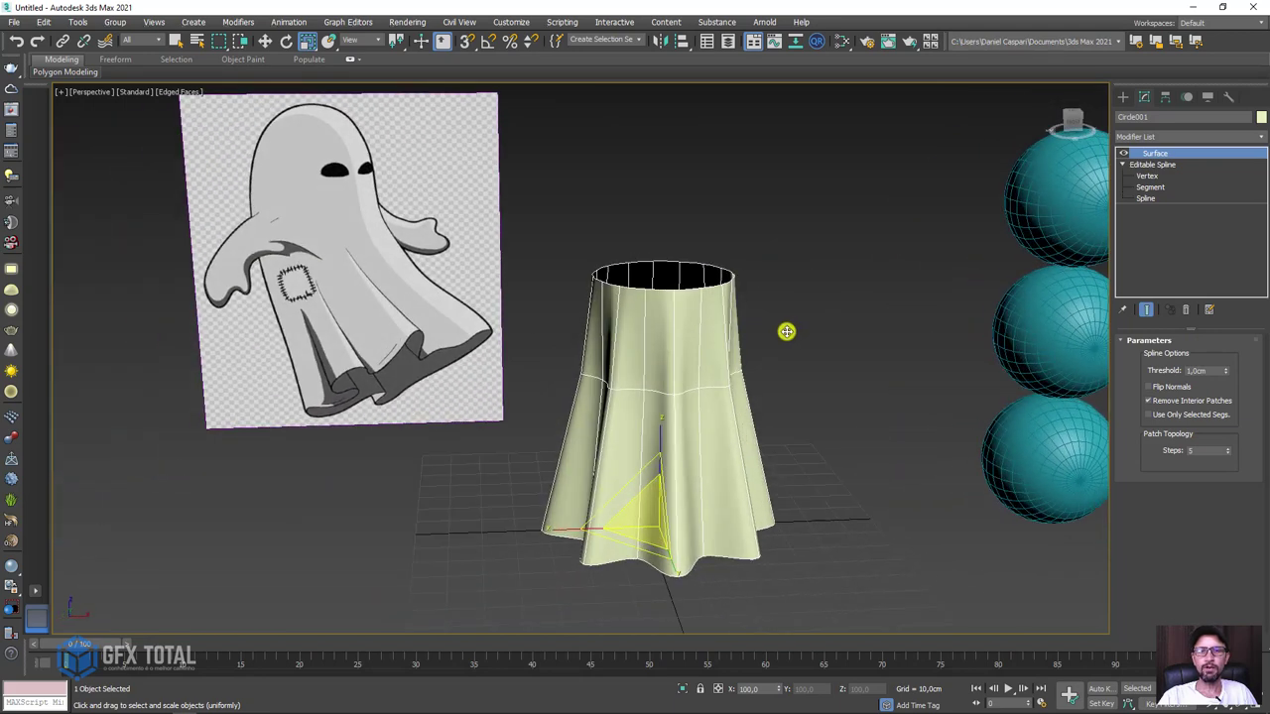
Region-select the middle ring's vertices and turn on Show End Result.
click(1148, 176)
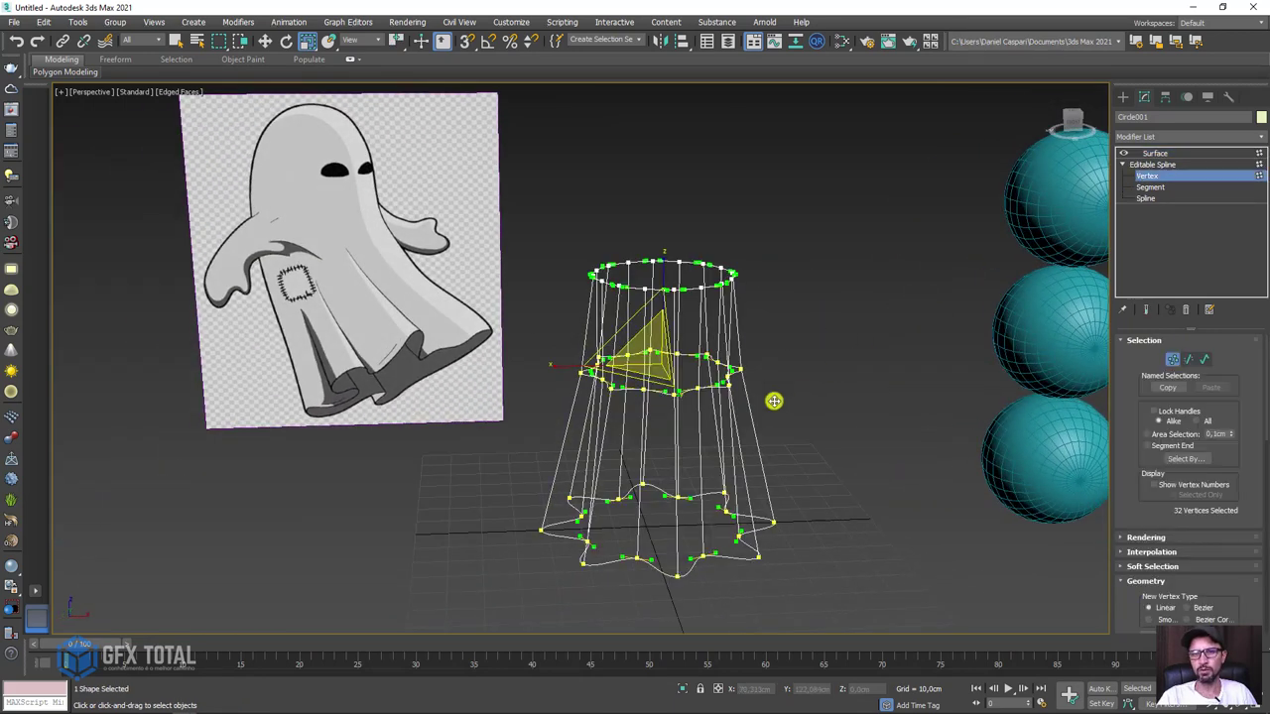
alt+middle_drag(774, 402, 804, 344)
ctrl+drag(477, 418, 477, 417)
alt+middle_drag(477, 418, 621, 424)
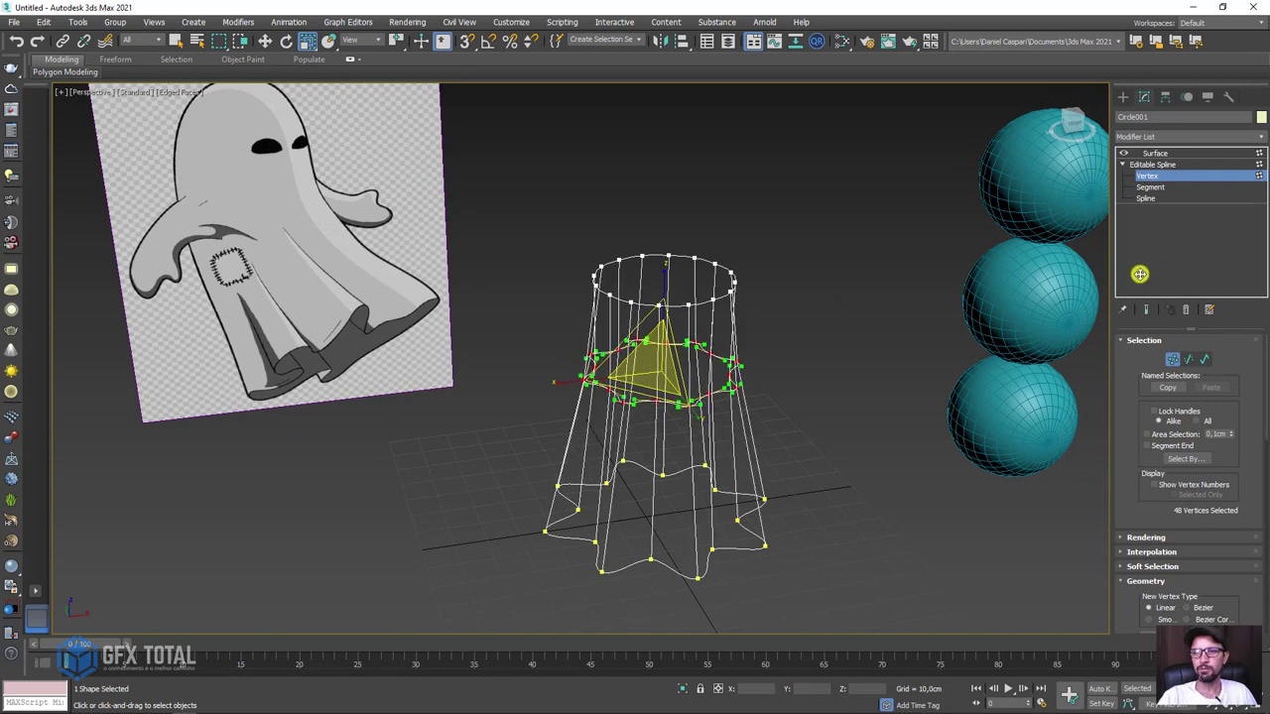
click(1147, 310)
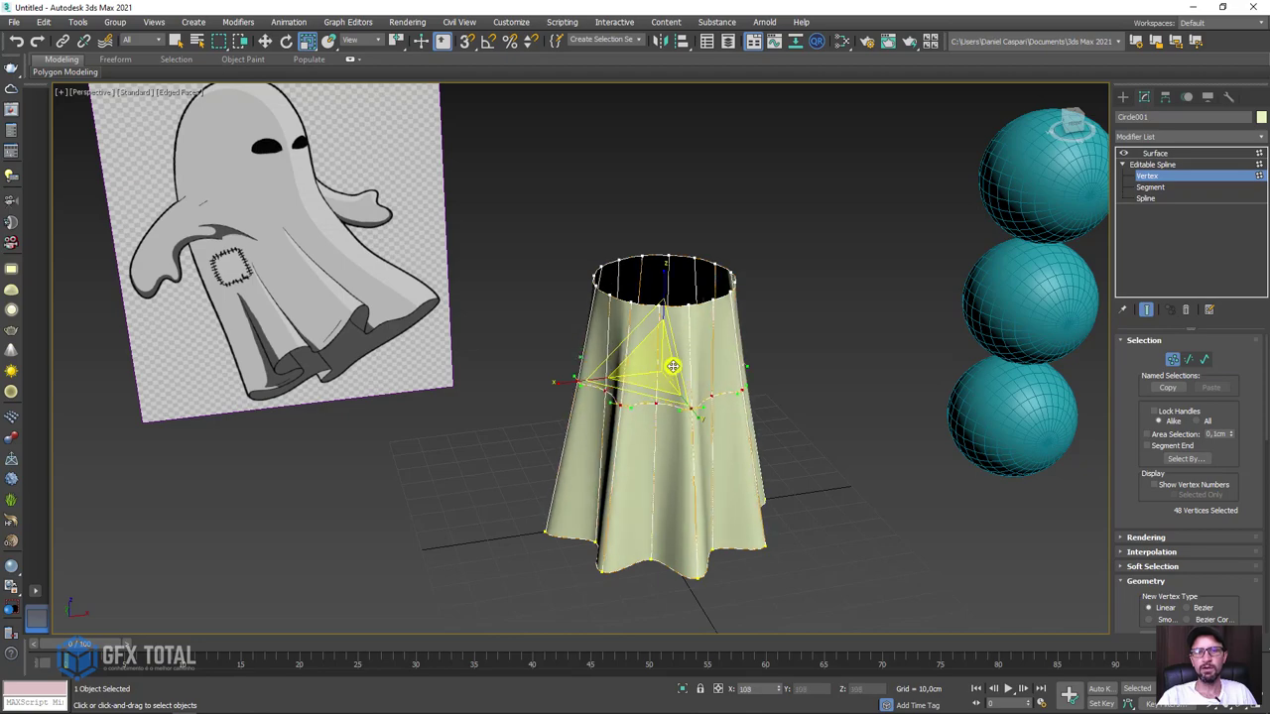
Move three coincident middle-ring vertices to test the fold, then return to Editable Spline.
mouse_move(659, 372)
alt+middle_down()
mouse_move(801, 437)
mouse_move(887, 371)
mouse_move(807, 371)
mouse_move(770, 393)
alt+middle_up()
mouse_move(797, 320)
alt+middle_down()
mouse_move(779, 397)
mouse_move(646, 368)
alt+middle_up()
scroll(663, 345, up, 3)
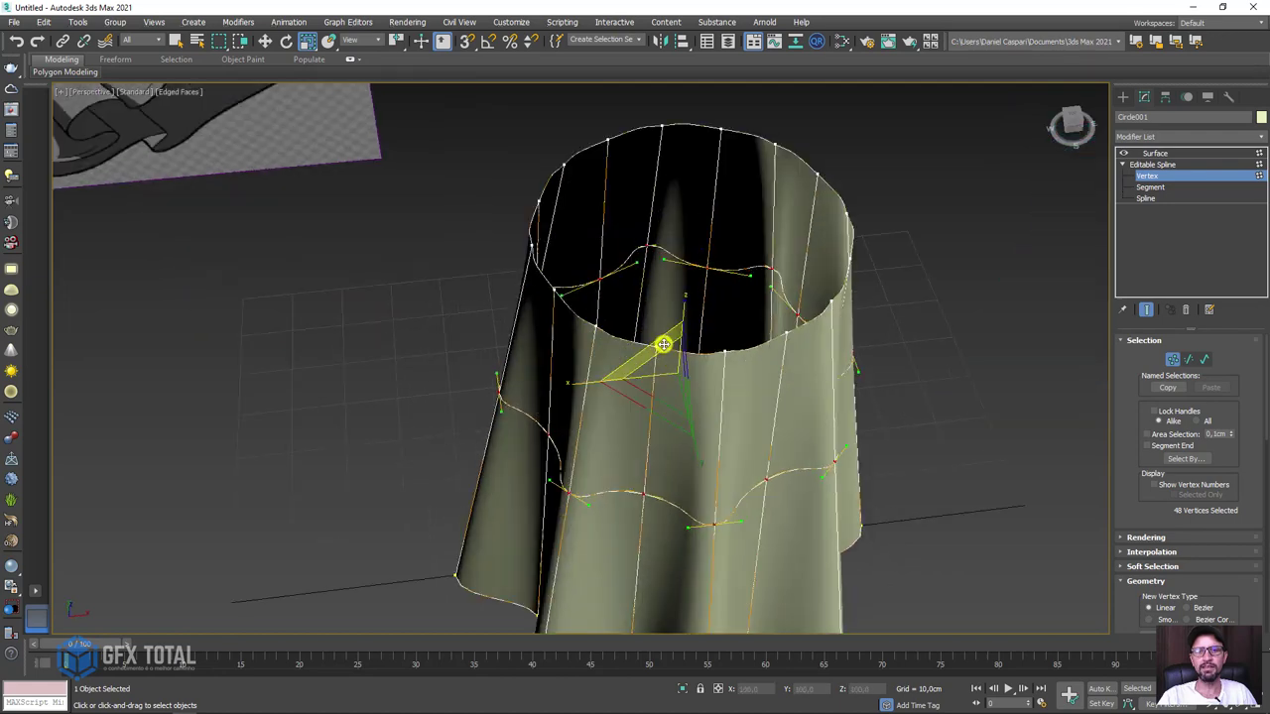
click(718, 520)
scroll(718, 523, up, 4)
drag(717, 524, 722, 528)
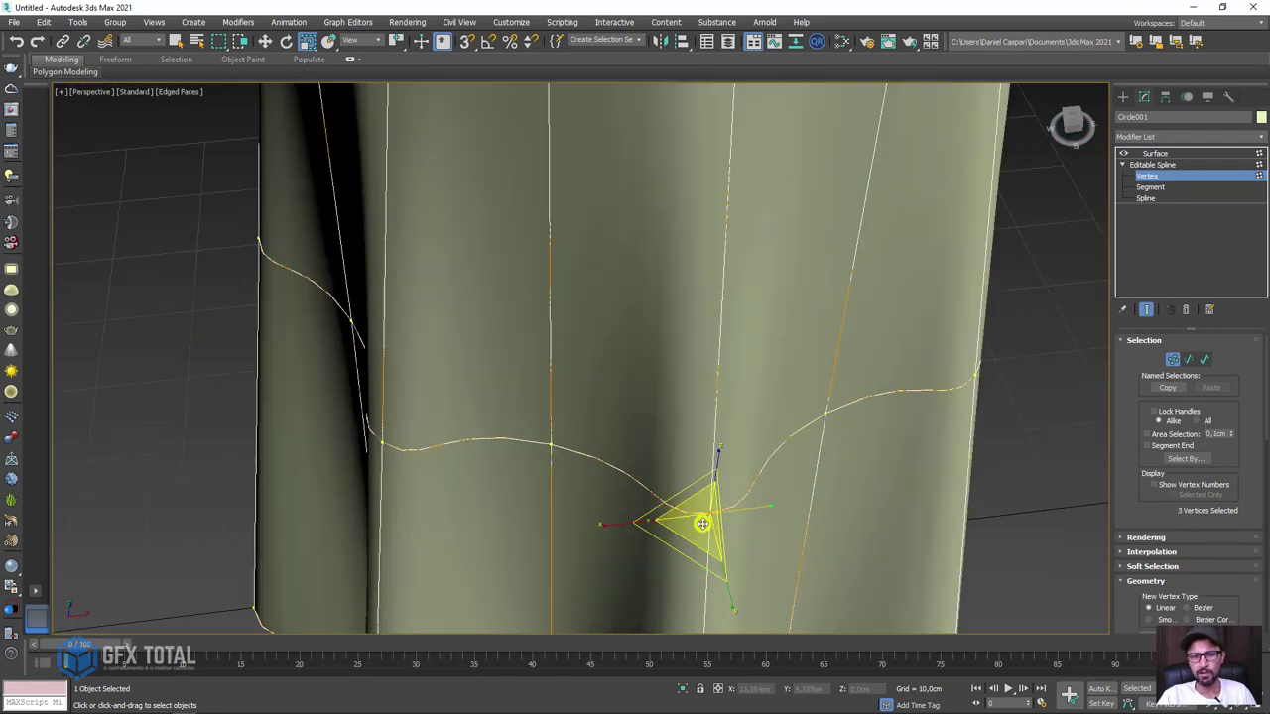
drag(749, 671, 688, 414)
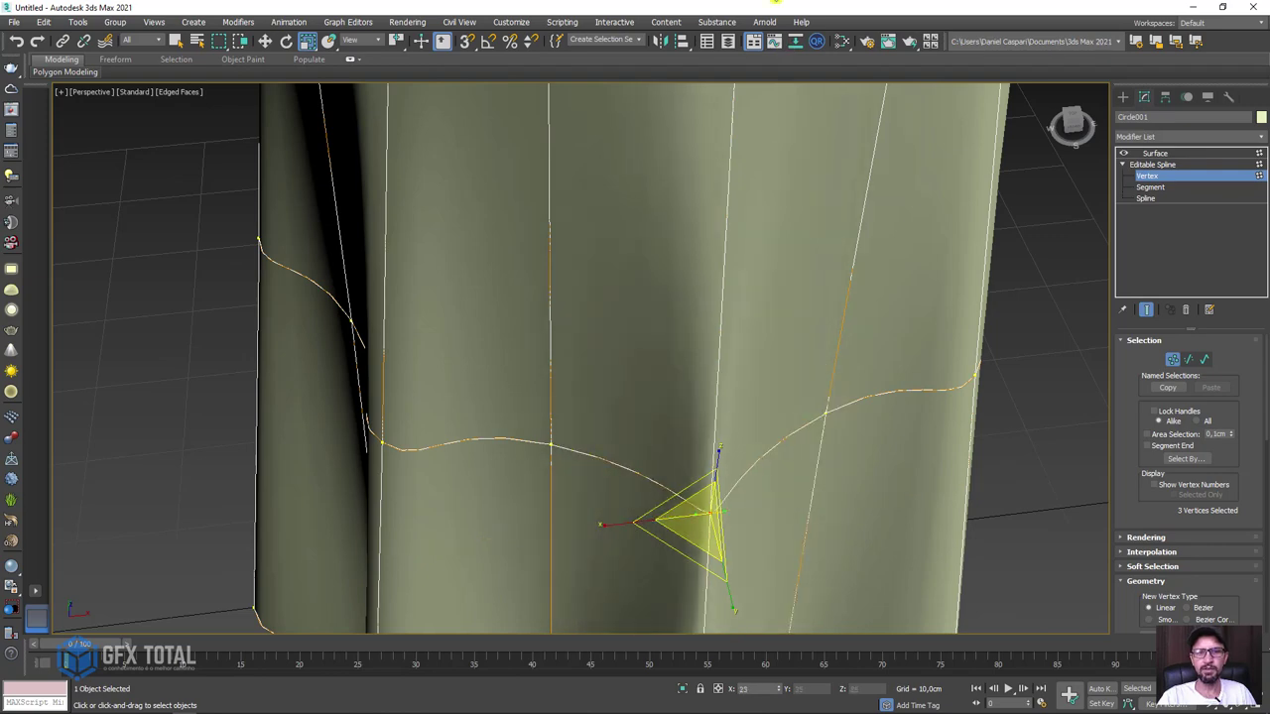
scroll(745, 222, down, 5)
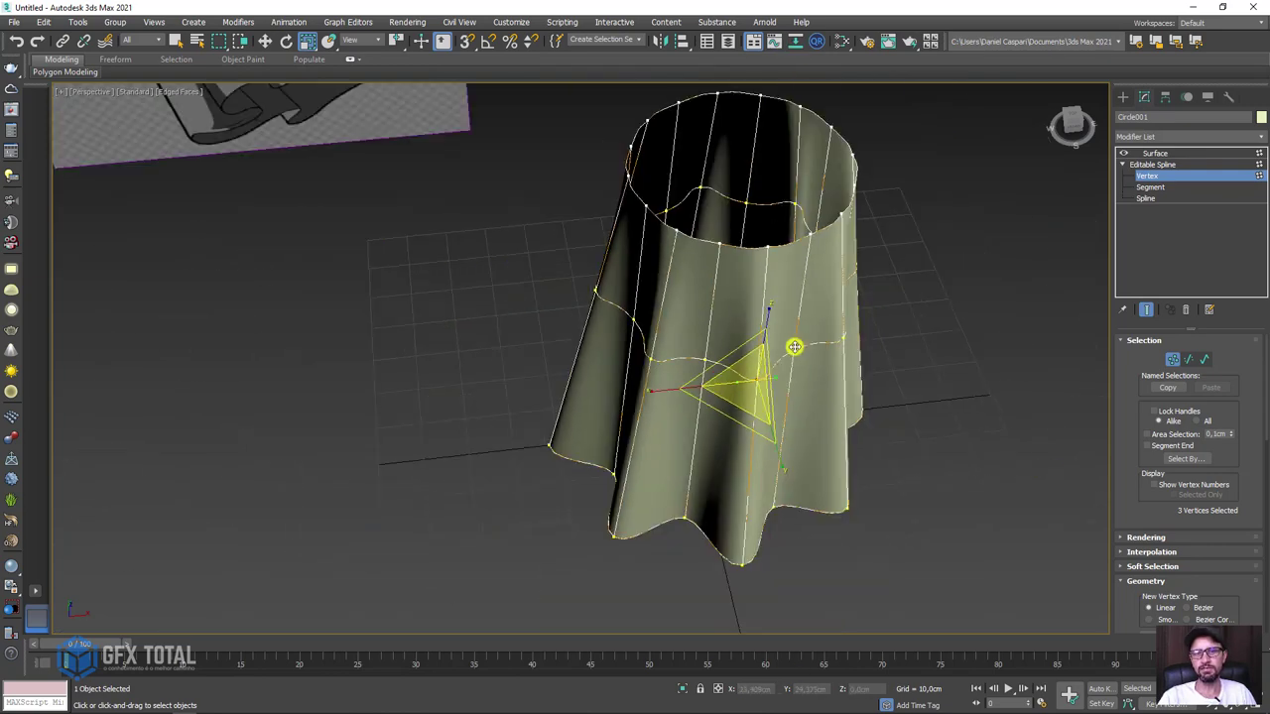
alt+middle_drag(794, 347, 311, 108)
scroll(771, 215, down, 3)
alt+middle_drag(822, 274, 885, 378)
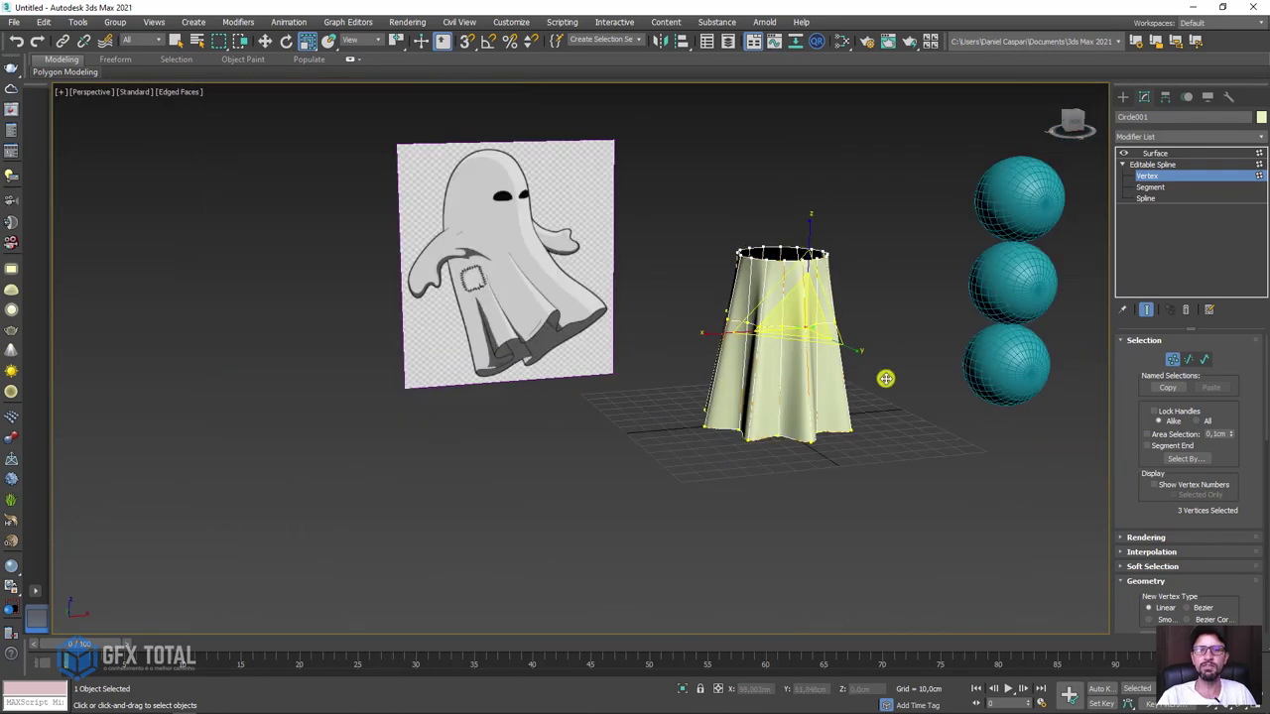
click(1155, 165)
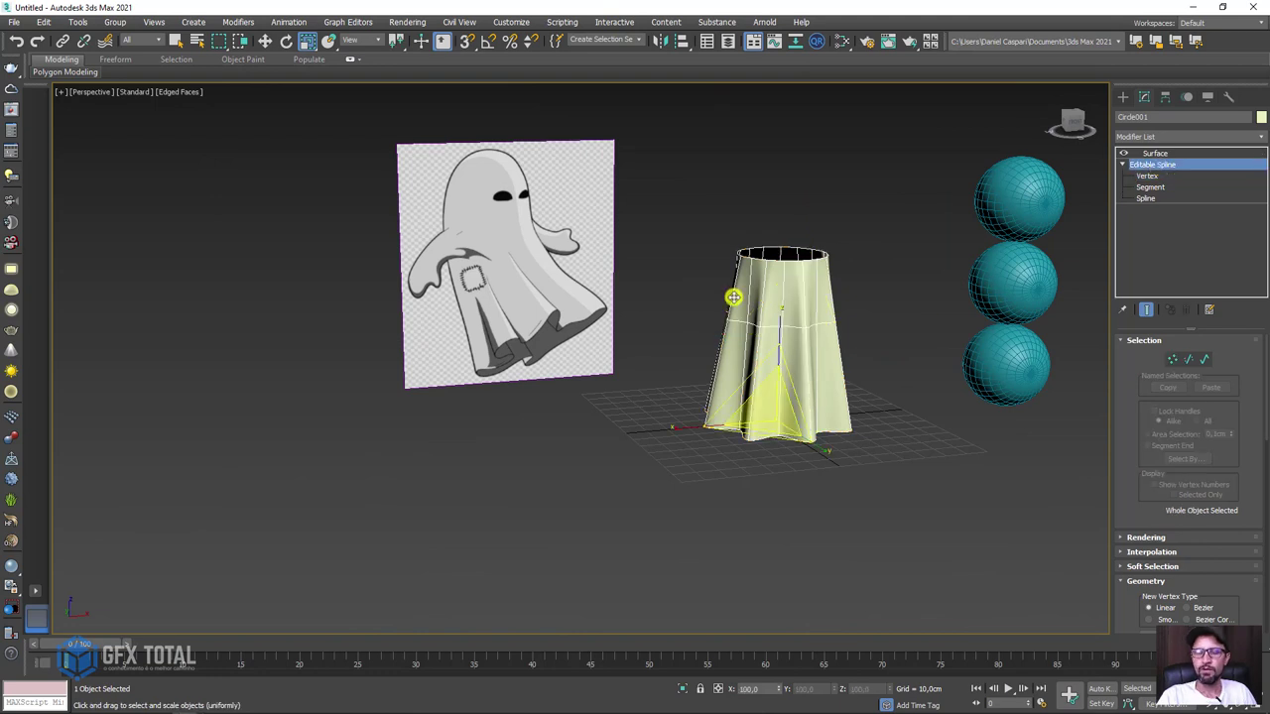
Add an Edit Poly modifier above the Surface modifier in the skirt's stack.
scroll(799, 258, up, 3)
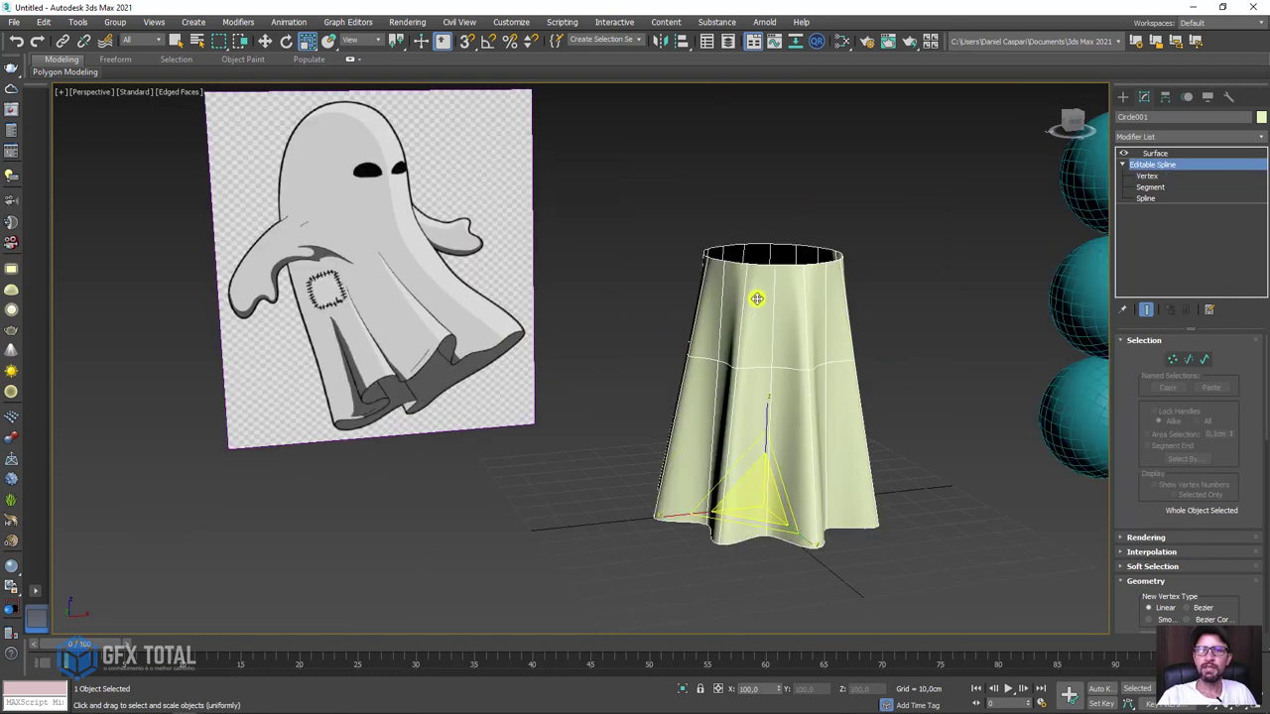
drag(362, 184, 427, 347)
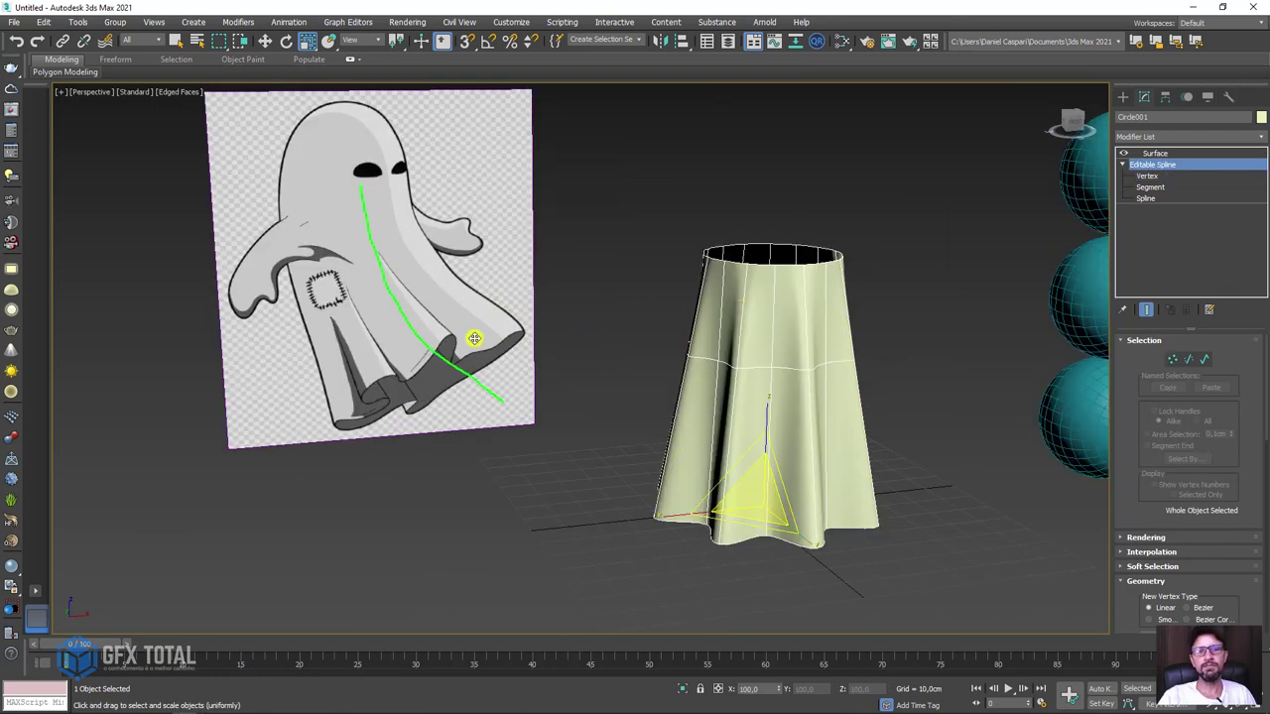
drag(327, 198, 466, 422)
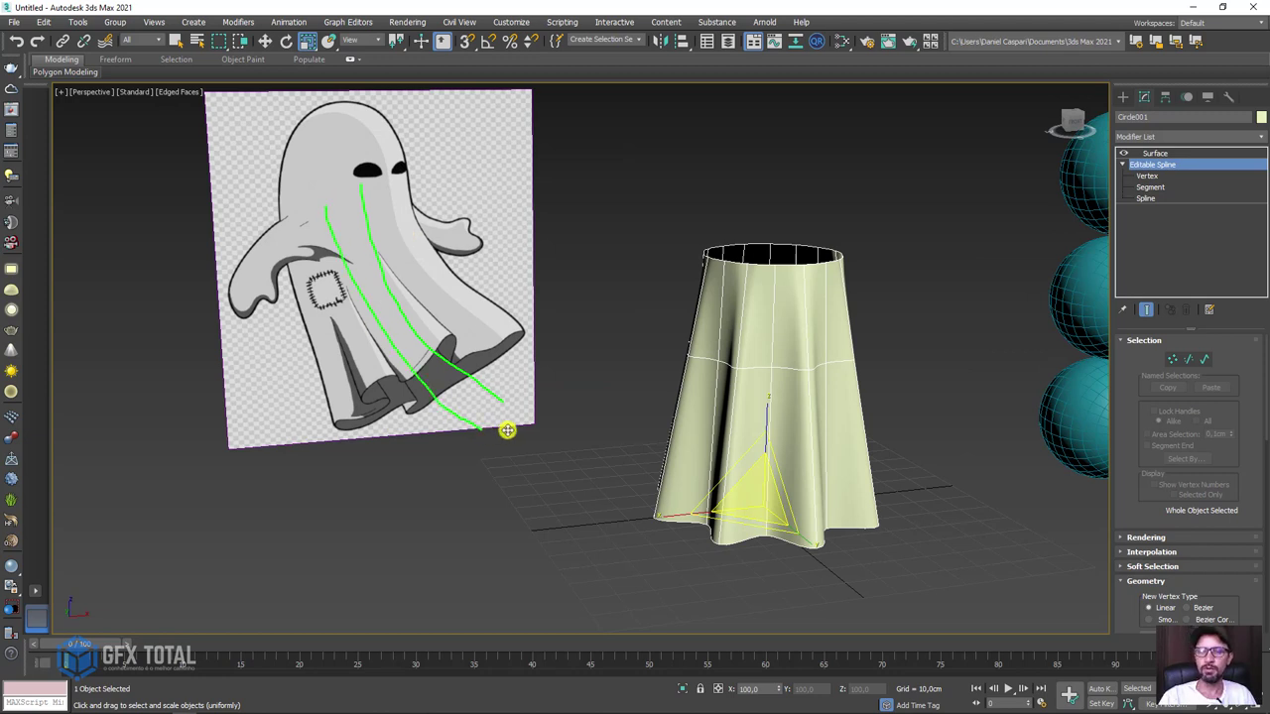
click(1154, 153)
click(1258, 136)
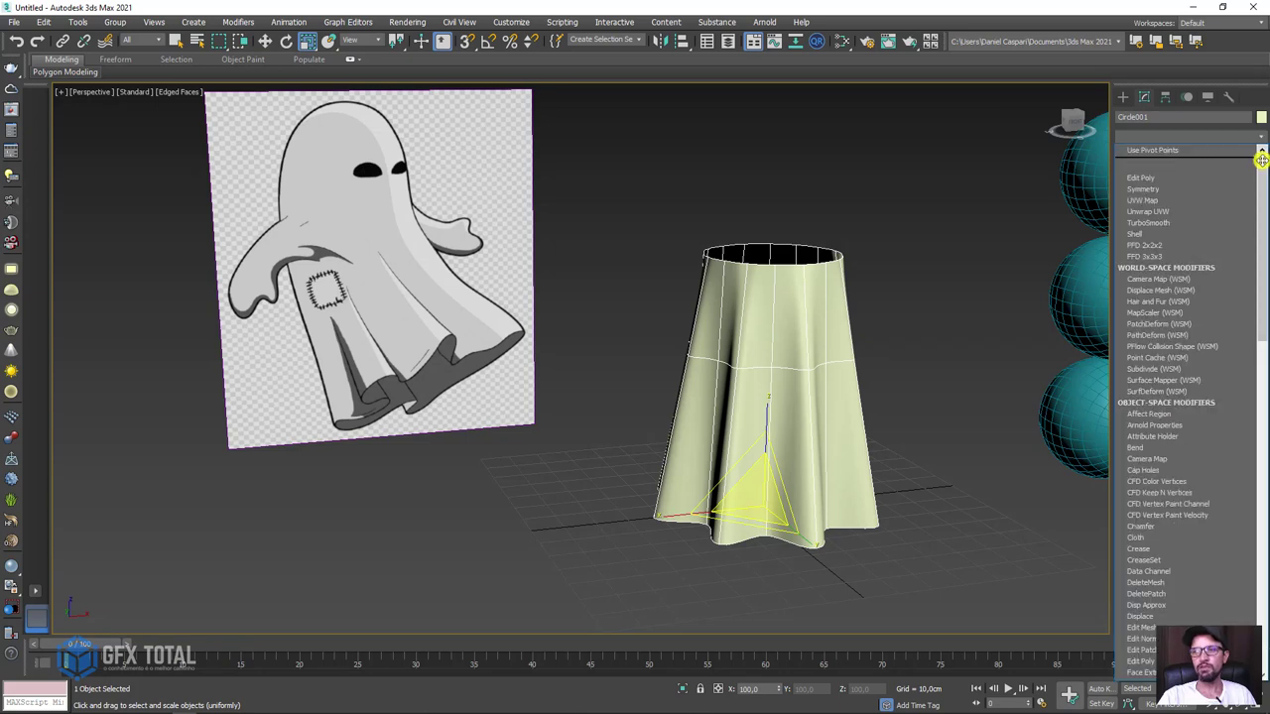
drag(1261, 159, 1258, 189)
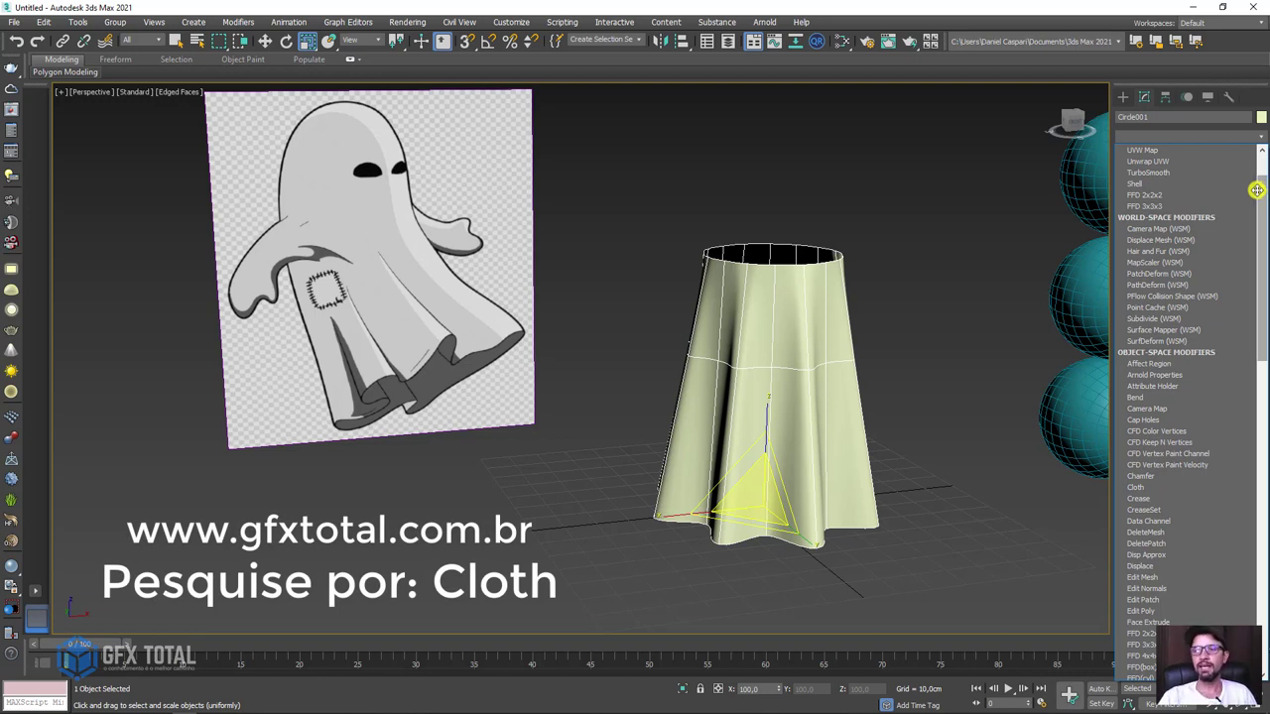
click(1149, 611)
mouse_move(922, 431)
alt+middle_down()
mouse_move(836, 428)
mouse_move(803, 383)
mouse_move(873, 360)
mouse_move(944, 414)
mouse_move(876, 442)
mouse_move(889, 439)
alt+middle_up()
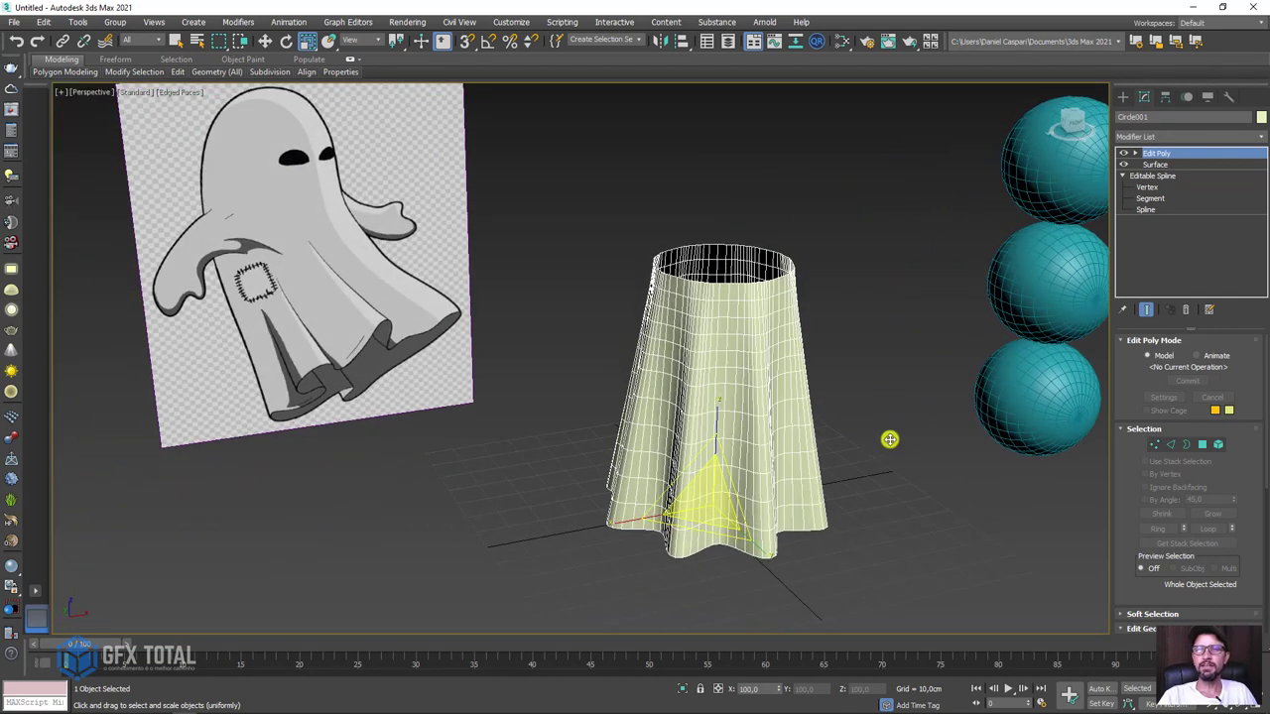
Reduce the Surface modifier's patch Steps from 5 to 1, then return to the Edit Poly level.
click(1156, 164)
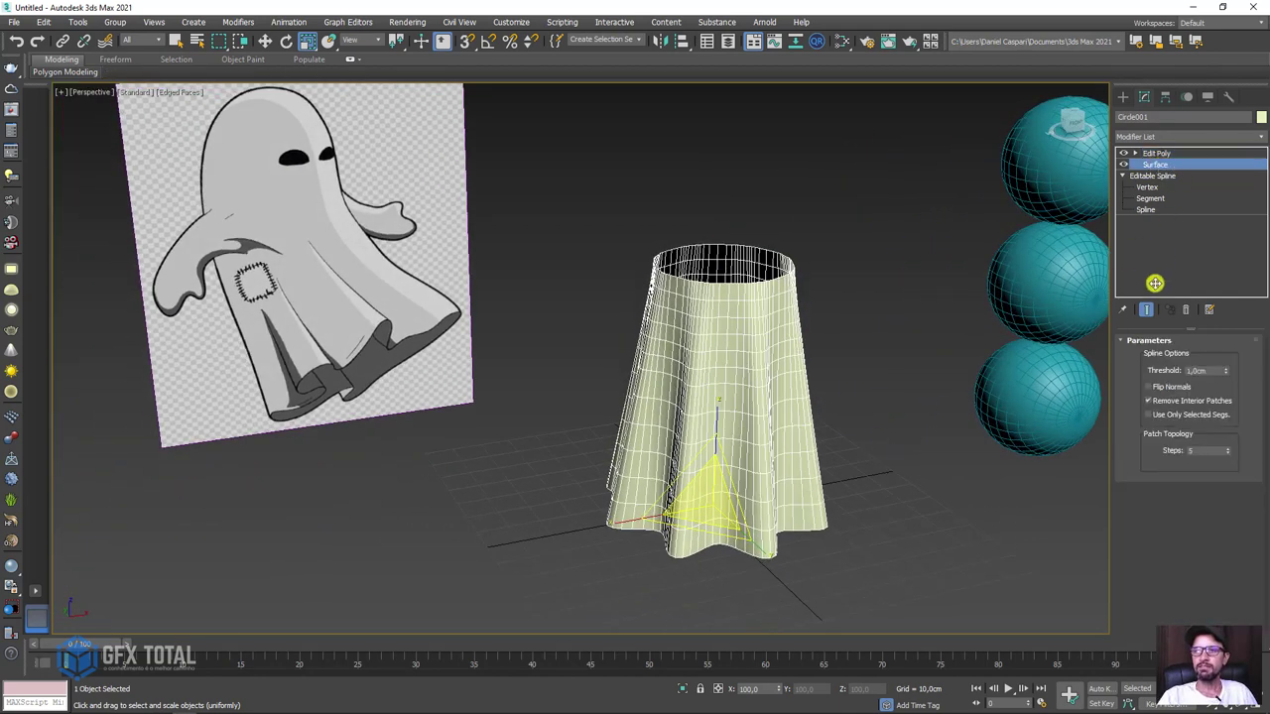
click(1226, 454)
click(1225, 453)
click(1225, 454)
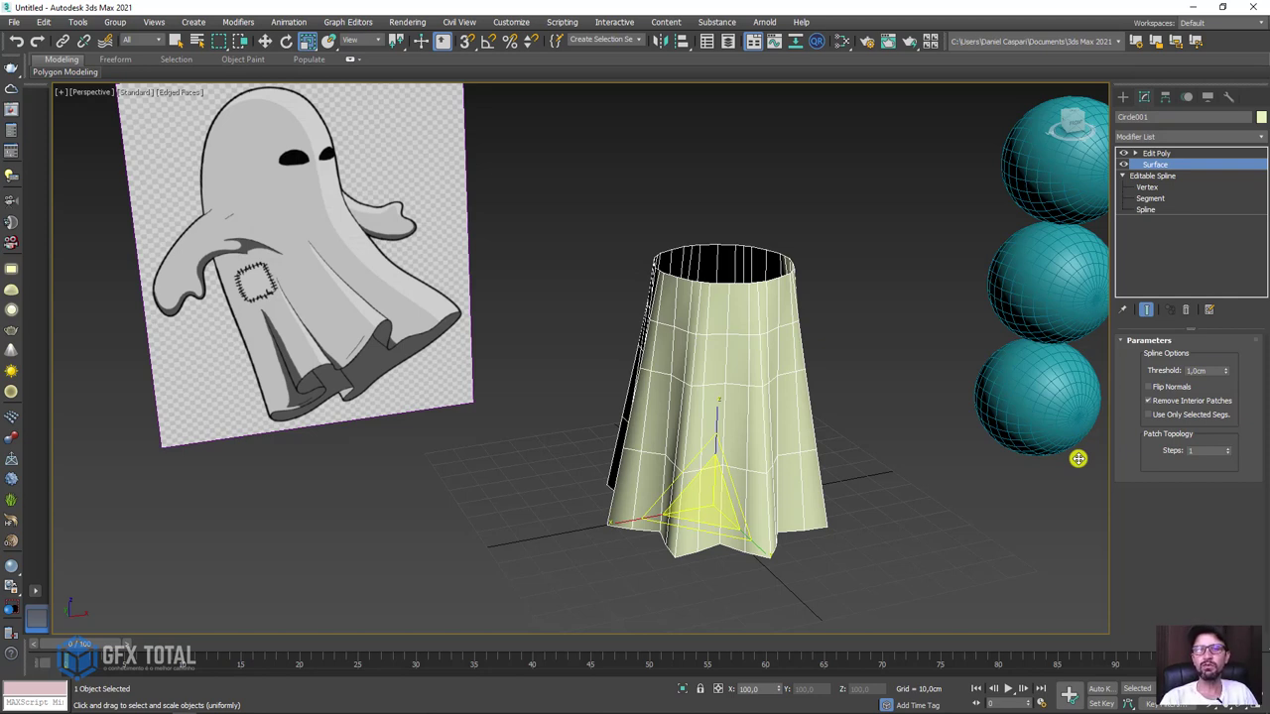
double_click(1195, 452)
click(1159, 154)
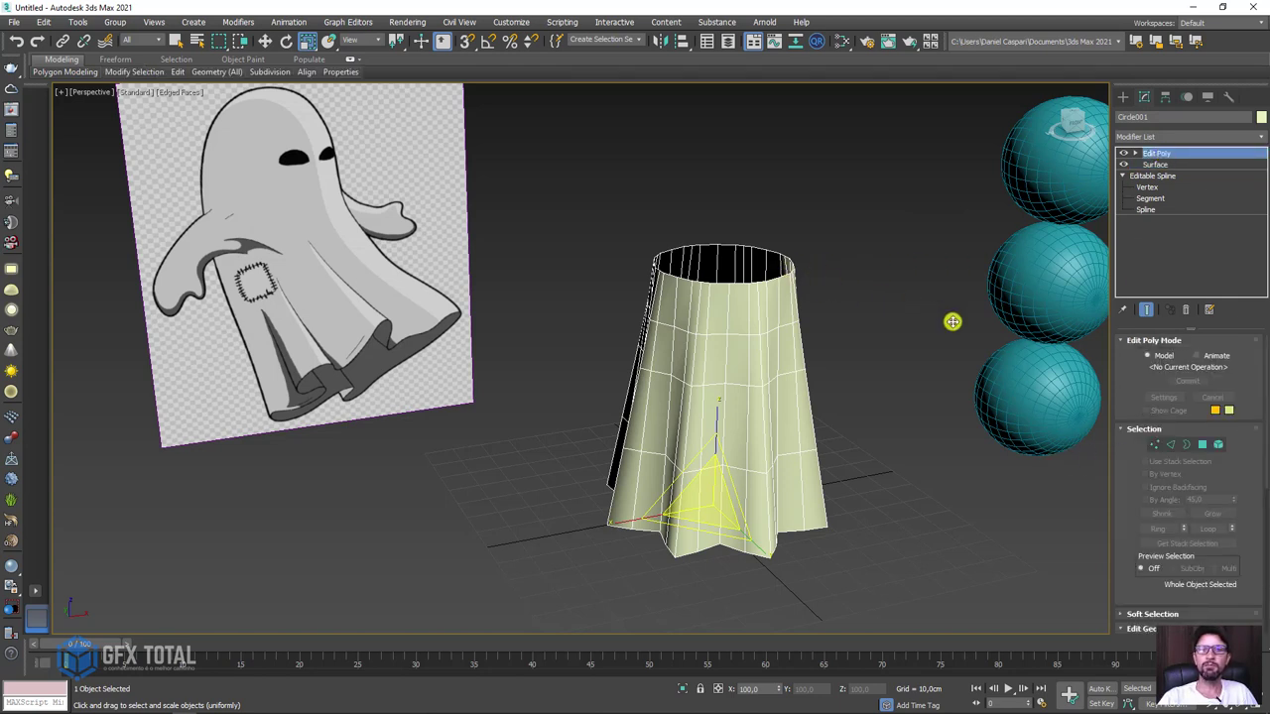
middle_drag(952, 320, 859, 355)
click(979, 237)
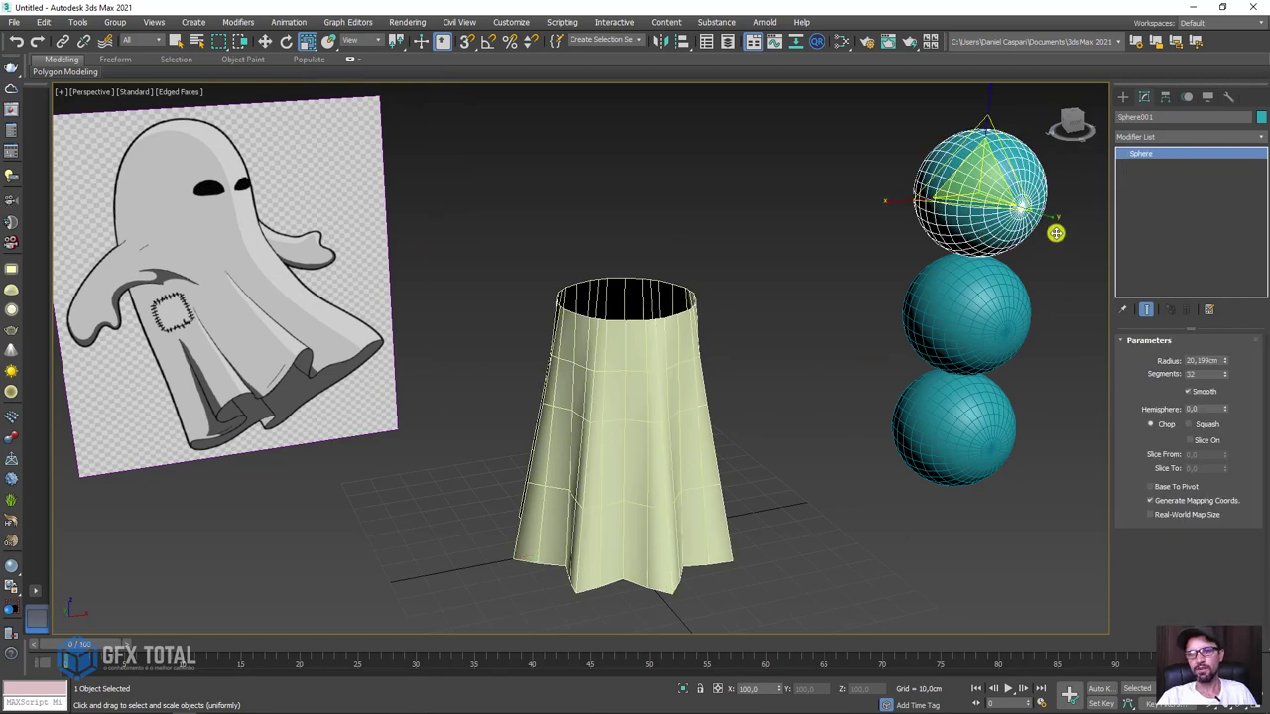
Move the head sphere onto the top of the skirt and reselect the skirt in Front view.
key(w)
mouse_move(1046, 190)
mouse_down()
mouse_move(658, 212)
mouse_move(701, 210)
mouse_up()
key(f)
middle_drag(680, 161, 694, 320)
click(690, 327)
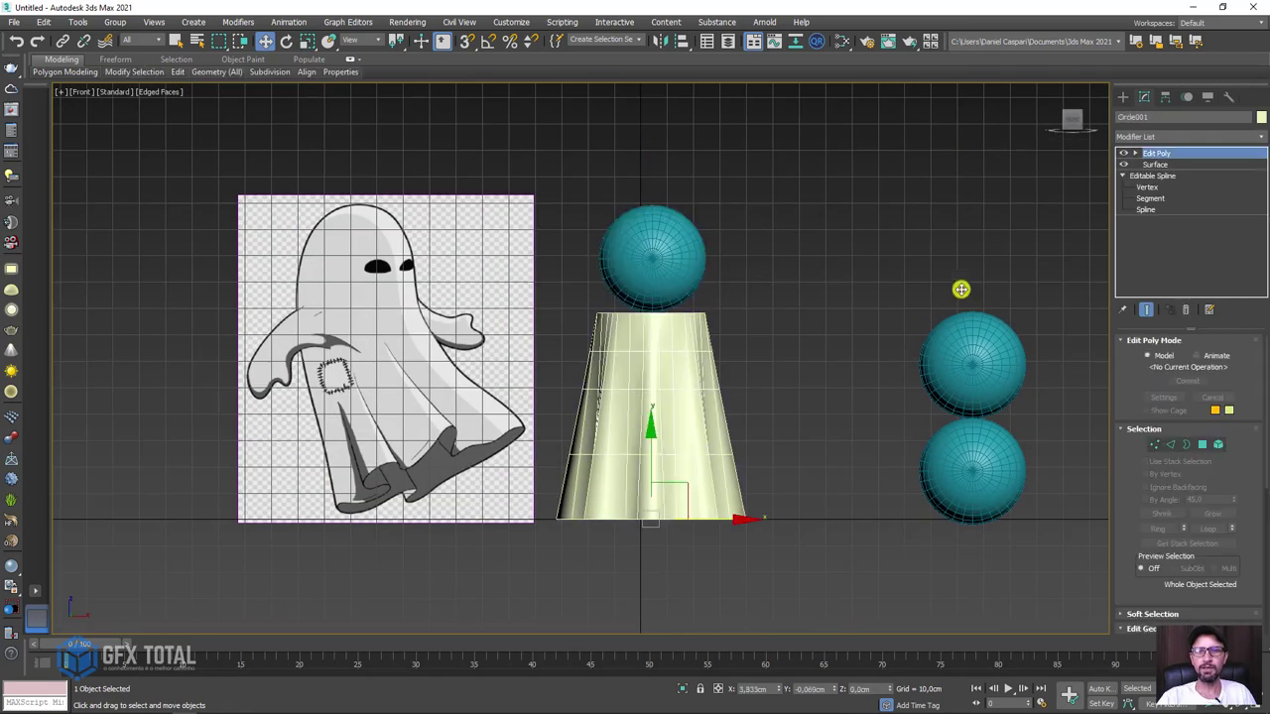
Extend the skirt's top border upward twice and scale it inward.
click(1136, 153)
key(3)
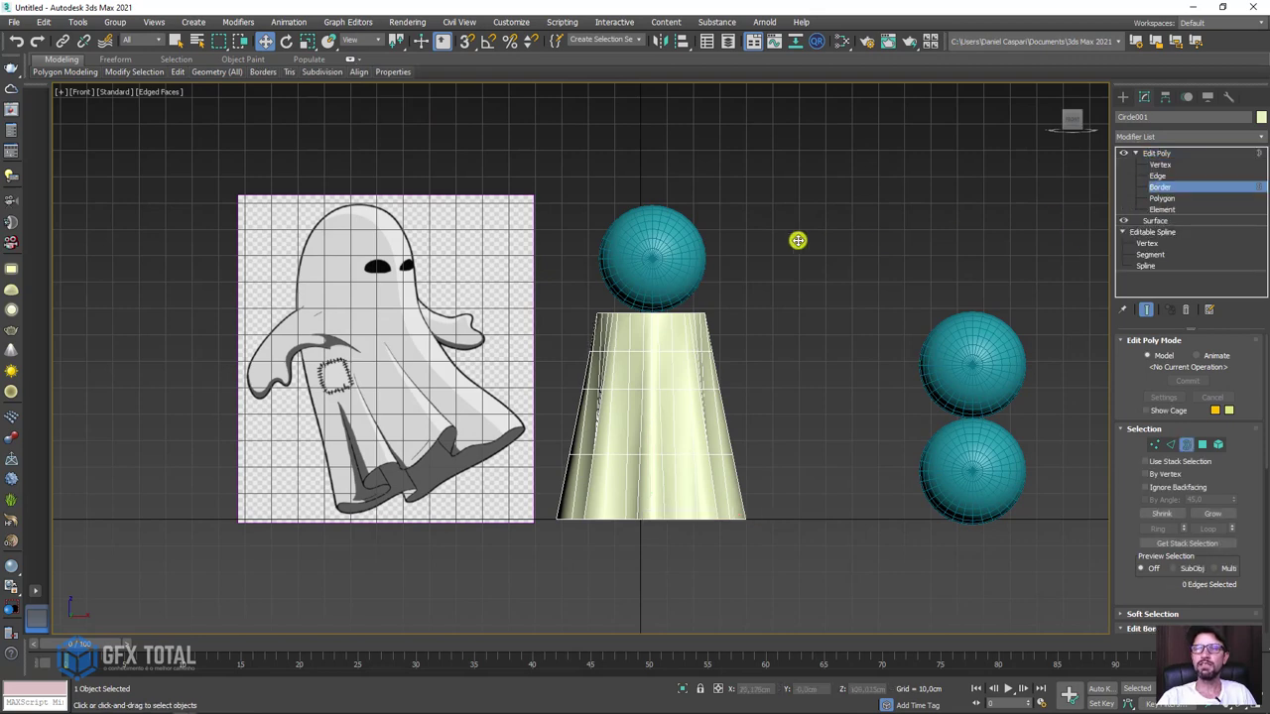
click(615, 313)
scroll(615, 302, up, 3)
shift+drag(690, 263, 690, 149)
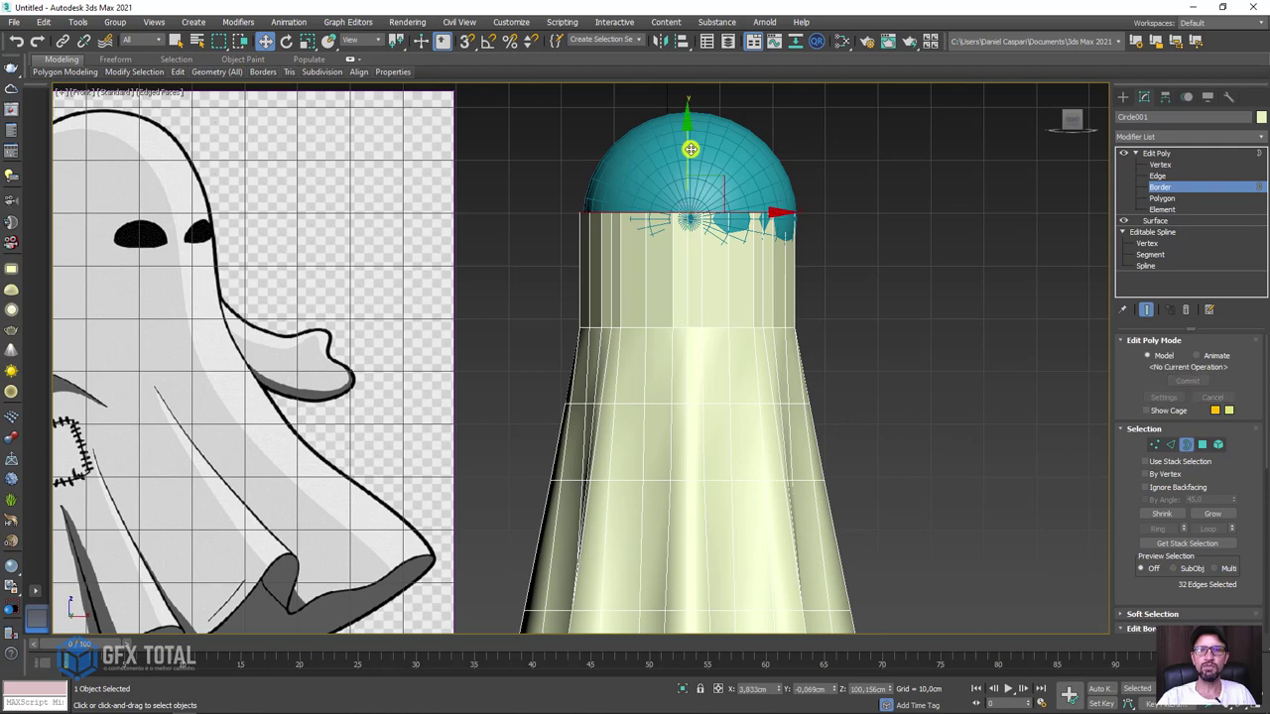
middle_drag(691, 149, 694, 253)
drag(693, 260, 696, 201)
key(r)
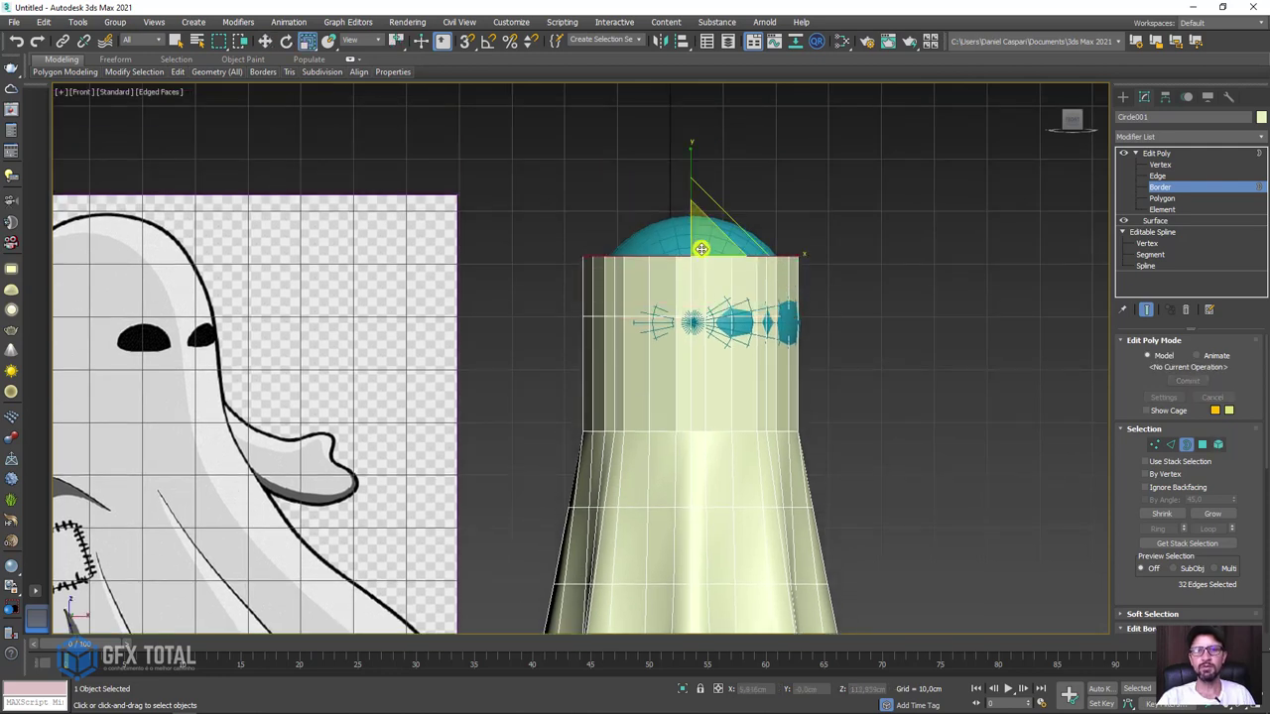
drag(706, 261, 699, 271)
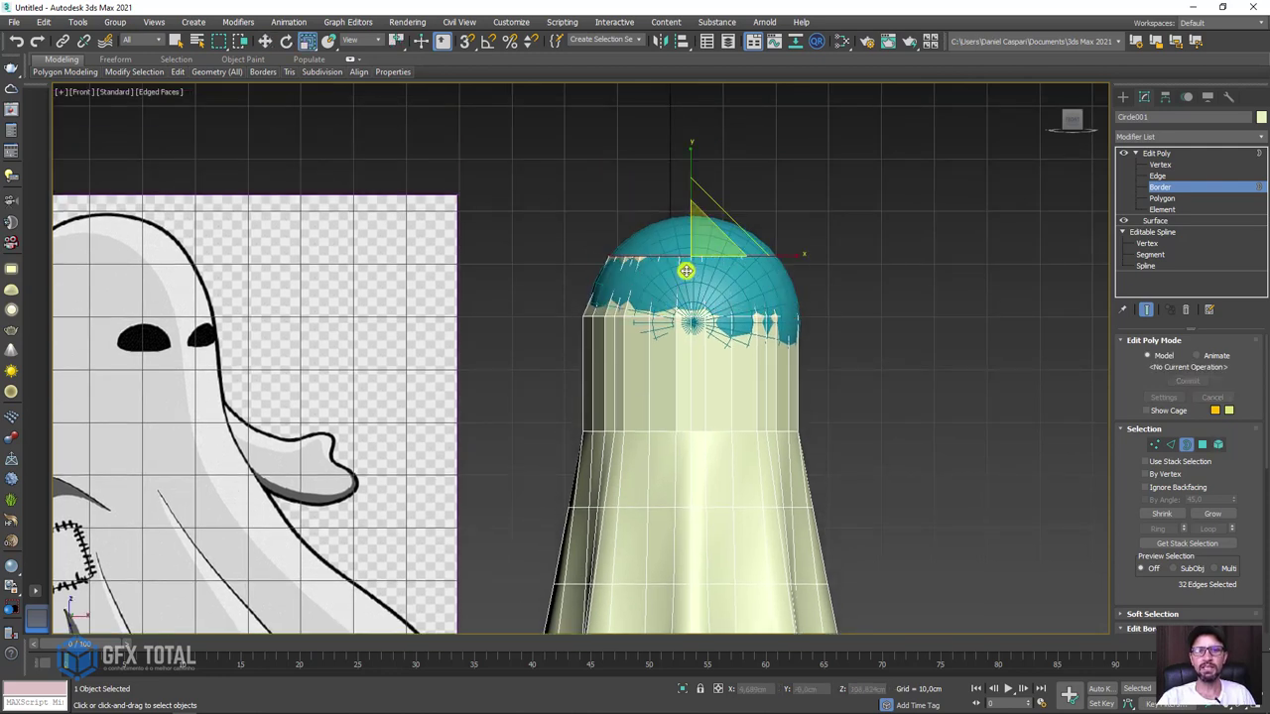
Raise the border around the sphere, shrink it to a small hole, and Collapse it into a cap.
scroll(687, 253, up, 5)
key(w)
mouse_move(692, 226)
mouse_down()
mouse_move(701, 113)
mouse_move(728, 308)
mouse_up()
key(r)
alt+middle_drag(711, 205, 714, 235)
drag(714, 234, 926, 359)
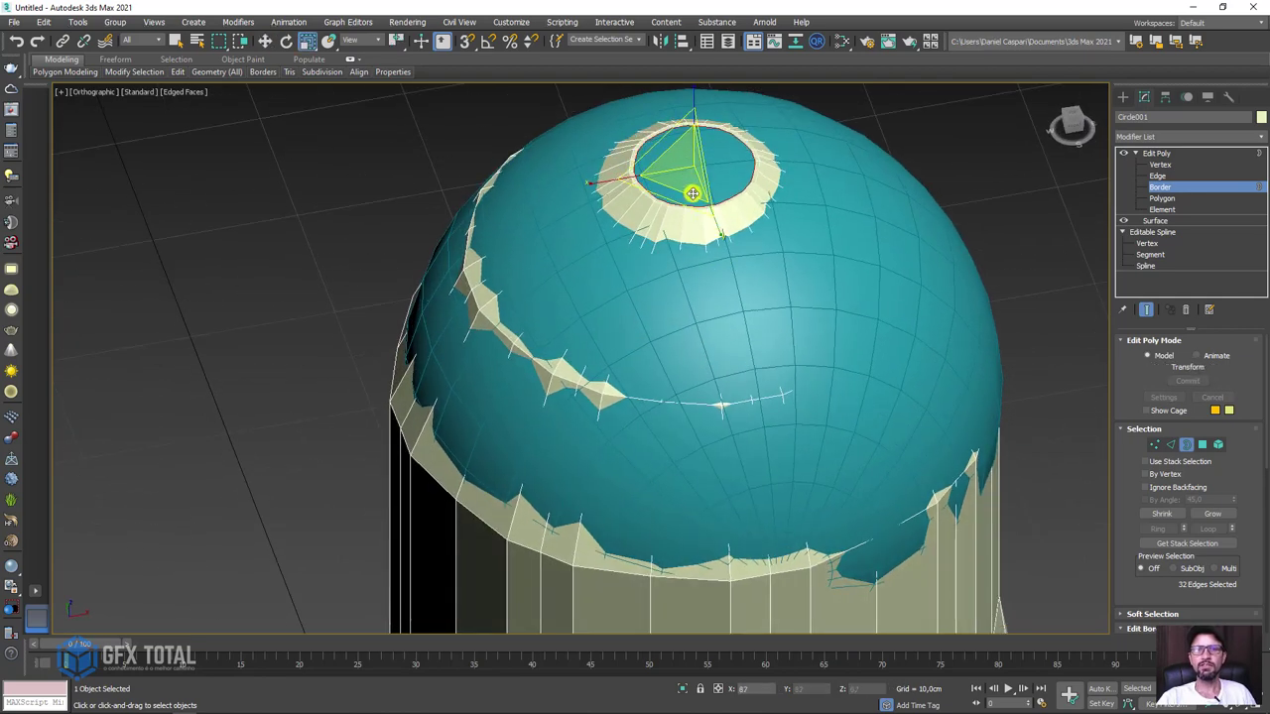
scroll(1135, 526, down, 5)
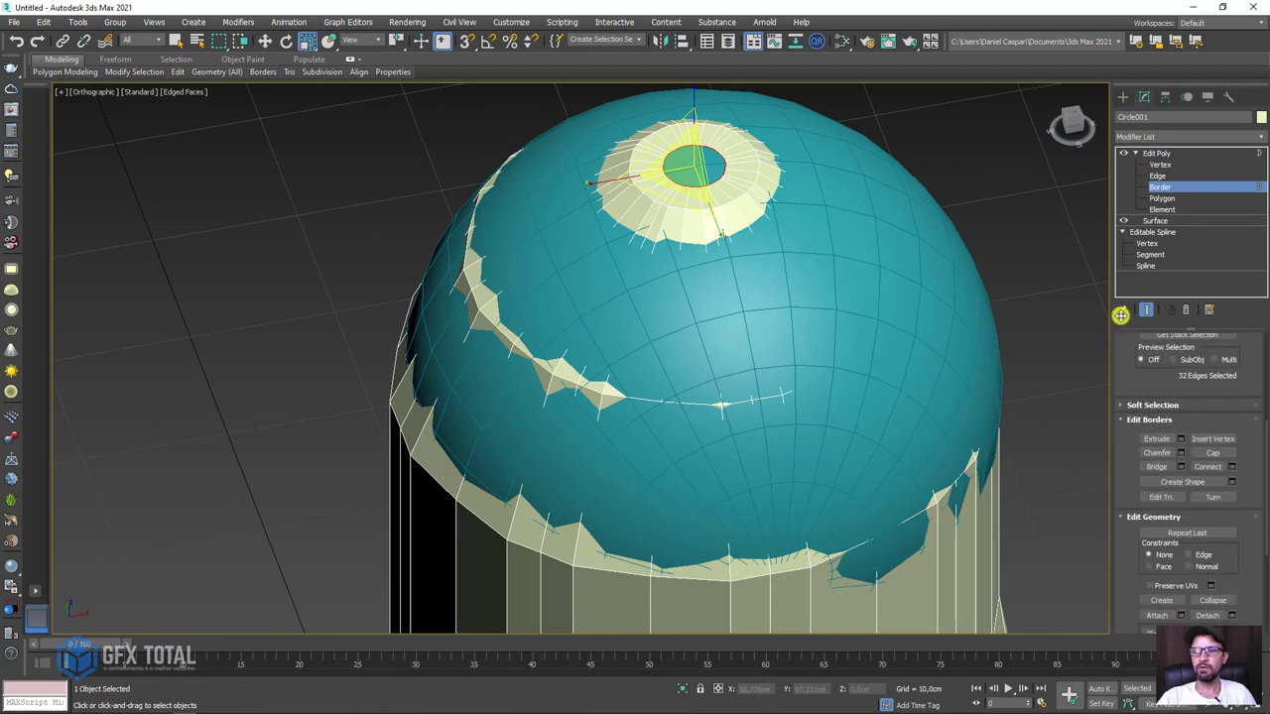
drag(1239, 567, 1222, 476)
click(1216, 477)
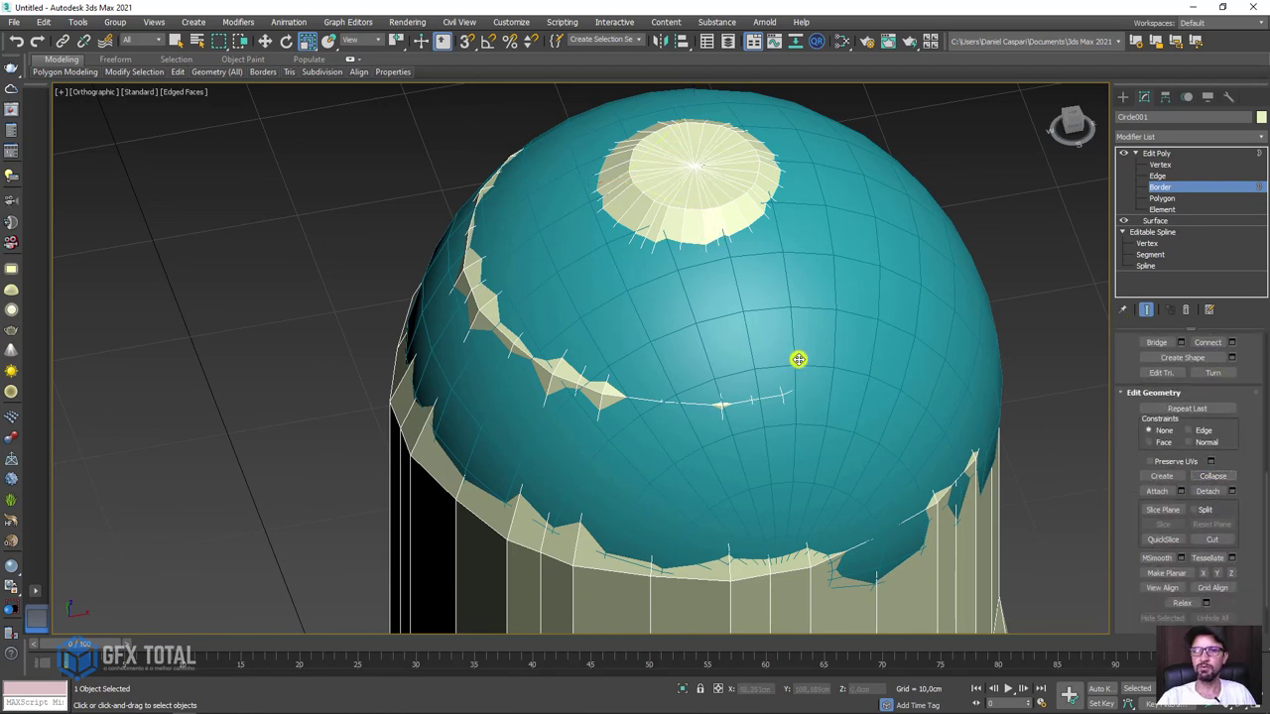
scroll(799, 357, down, 3)
mouse_move(790, 396)
alt+middle_down()
mouse_move(837, 301)
mouse_move(714, 326)
alt+middle_up()
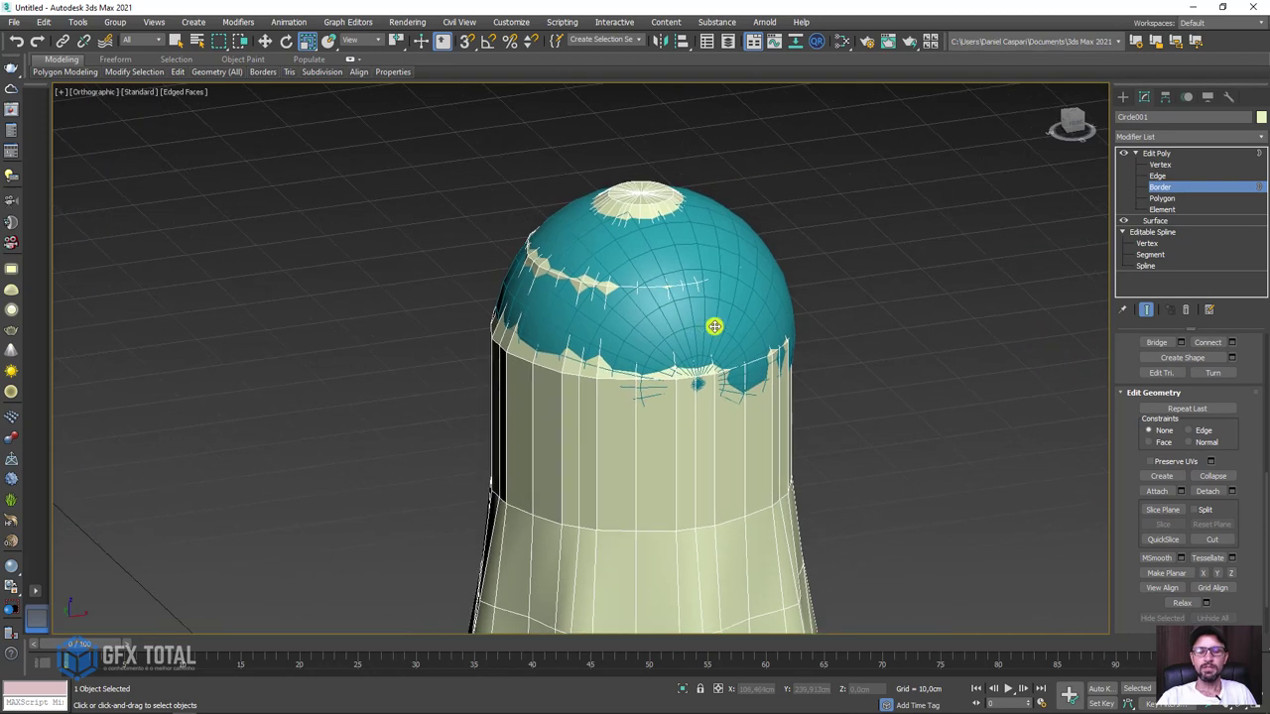
Switch to wireframe and Edge level, and choose Paint Connect from the ribbon.
key(F3)
scroll(732, 327, up, 2)
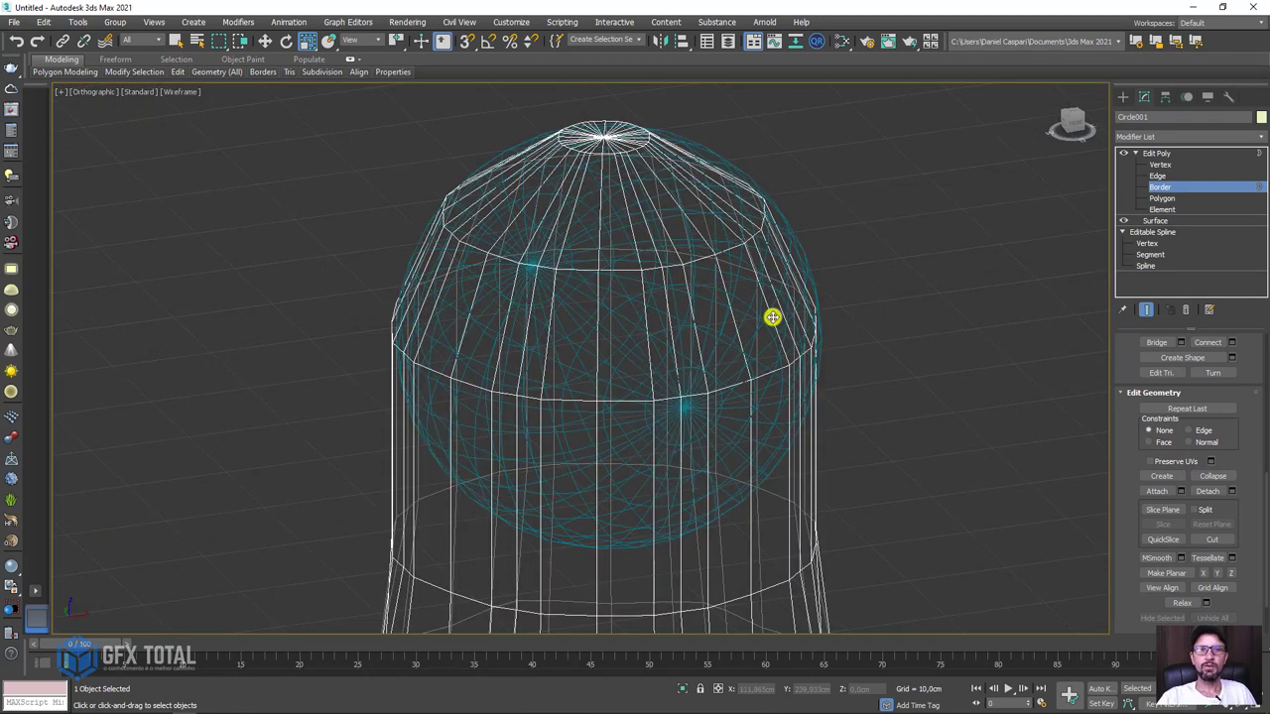
drag(779, 252, 807, 295)
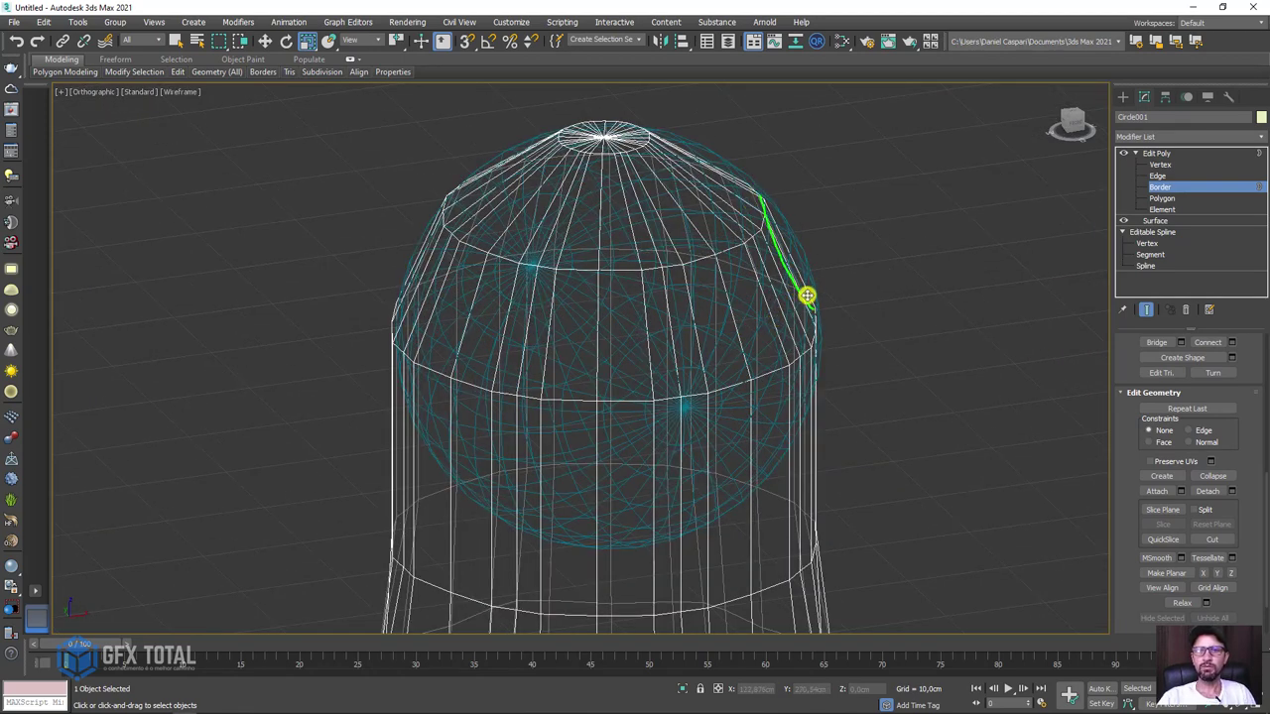
drag(767, 203, 809, 323)
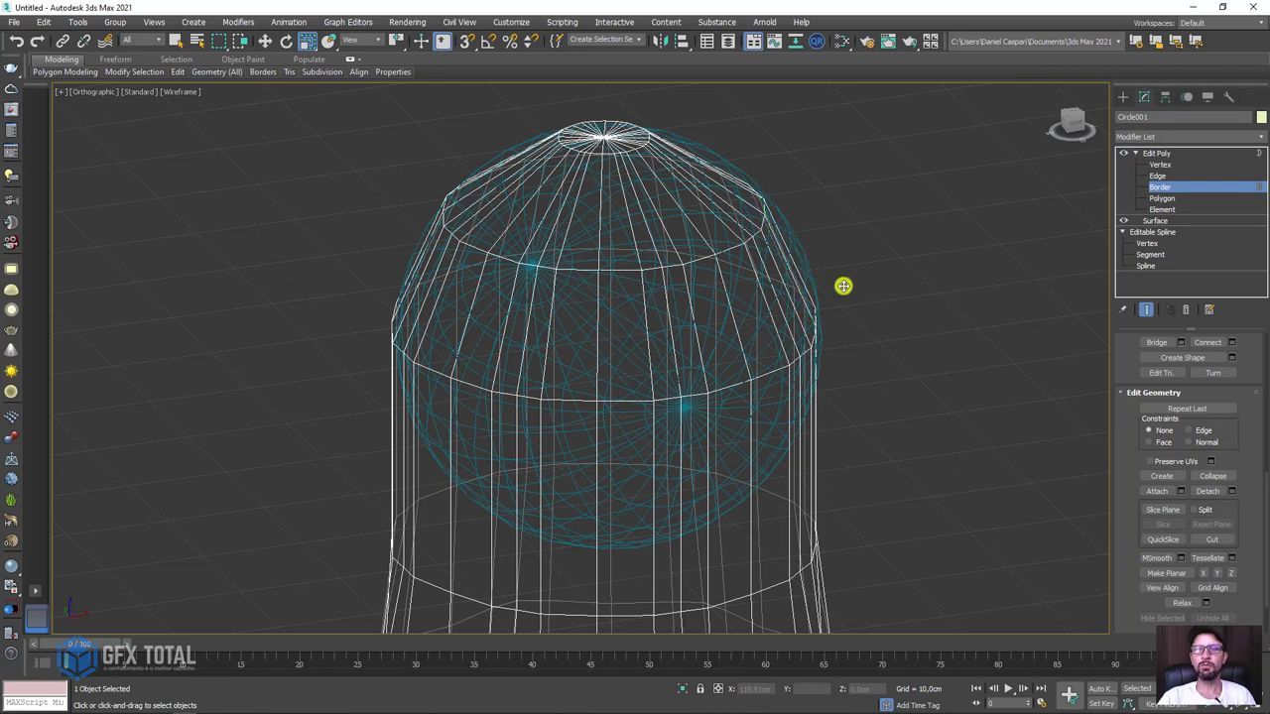
click(1161, 176)
mouse_move(178, 72)
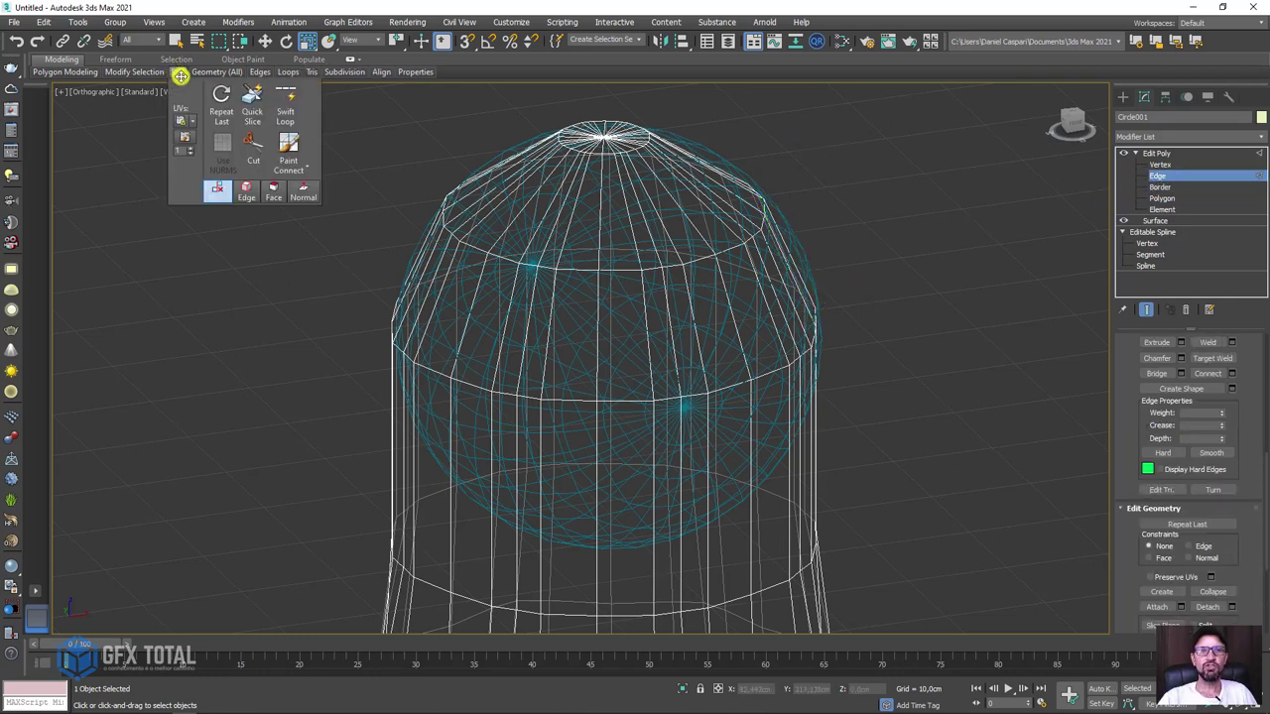
click(288, 144)
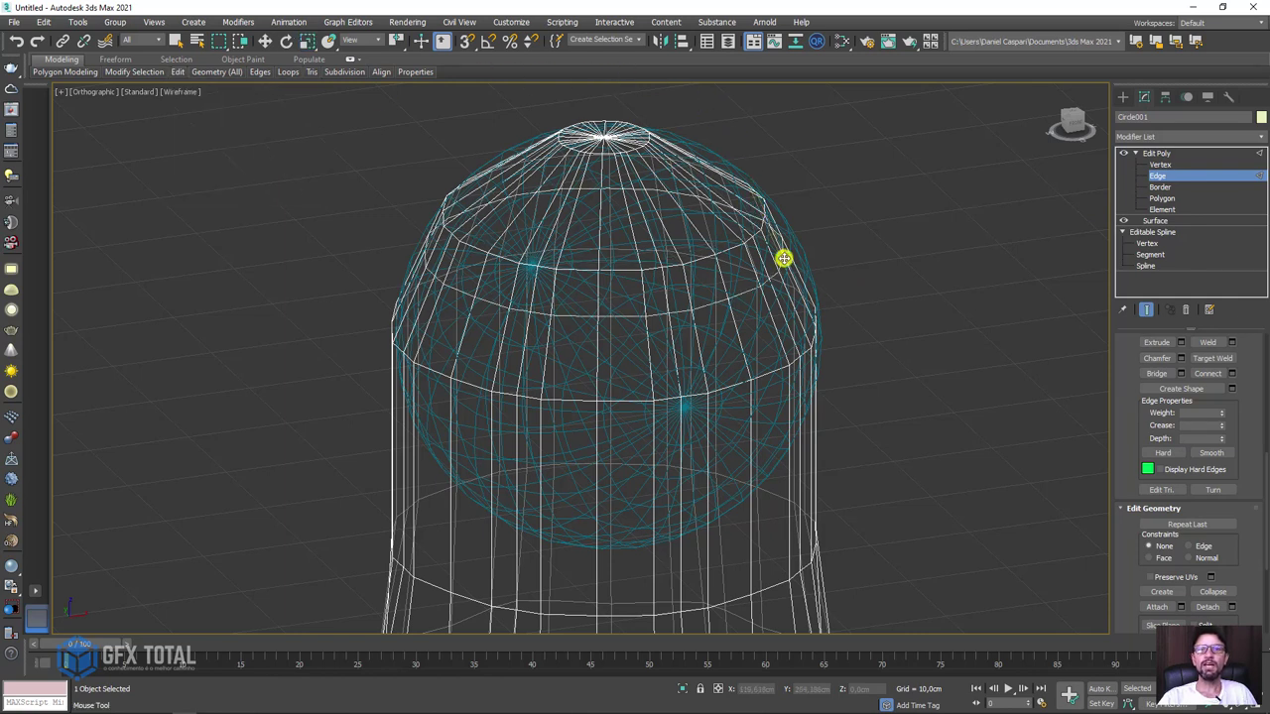
Paint seven horizontal edge loops across the dome and upper body, then select the top loop.
shift+click(783, 271)
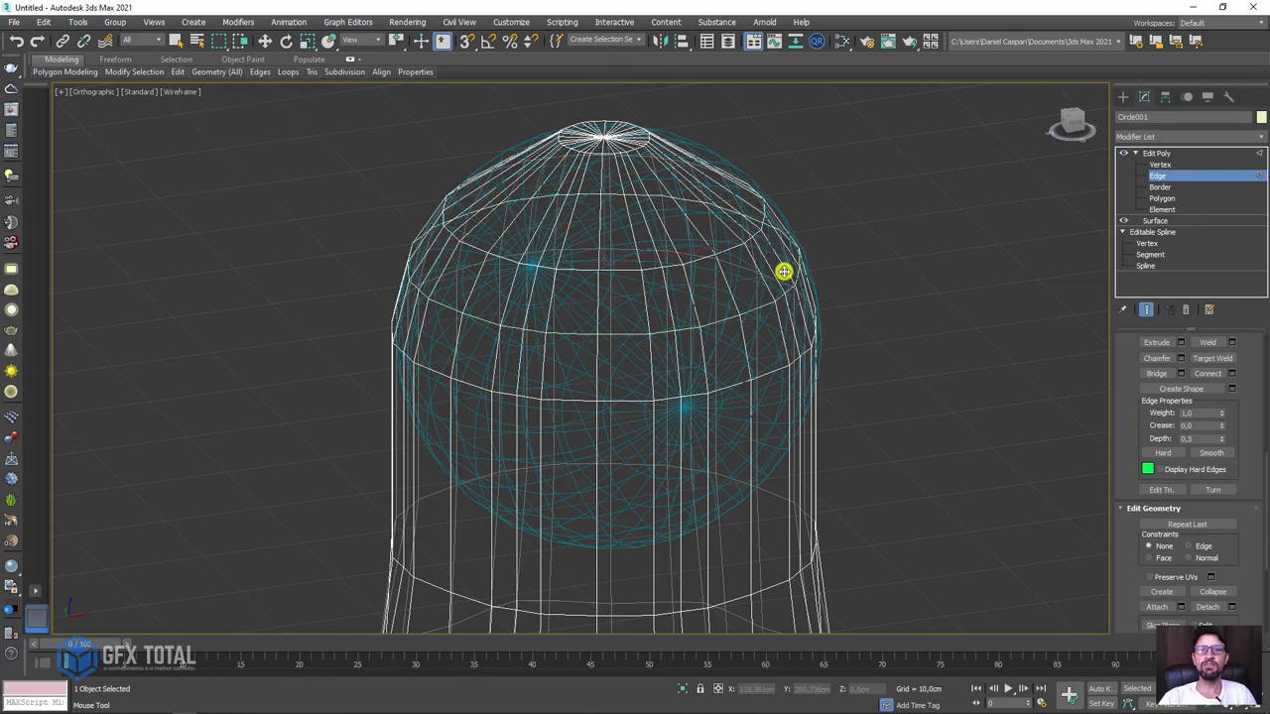
shift+click(694, 176)
shift+click(764, 230)
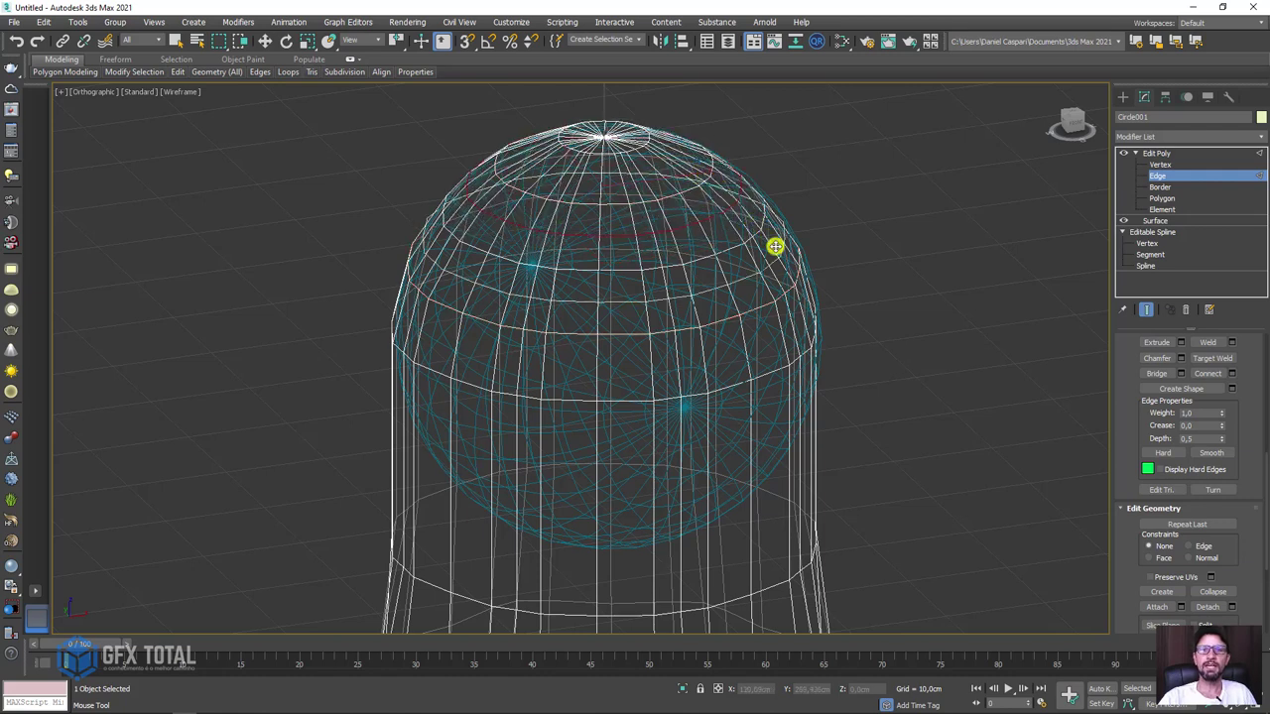
shift+click(784, 260)
shift+click(808, 303)
shift+click(824, 406)
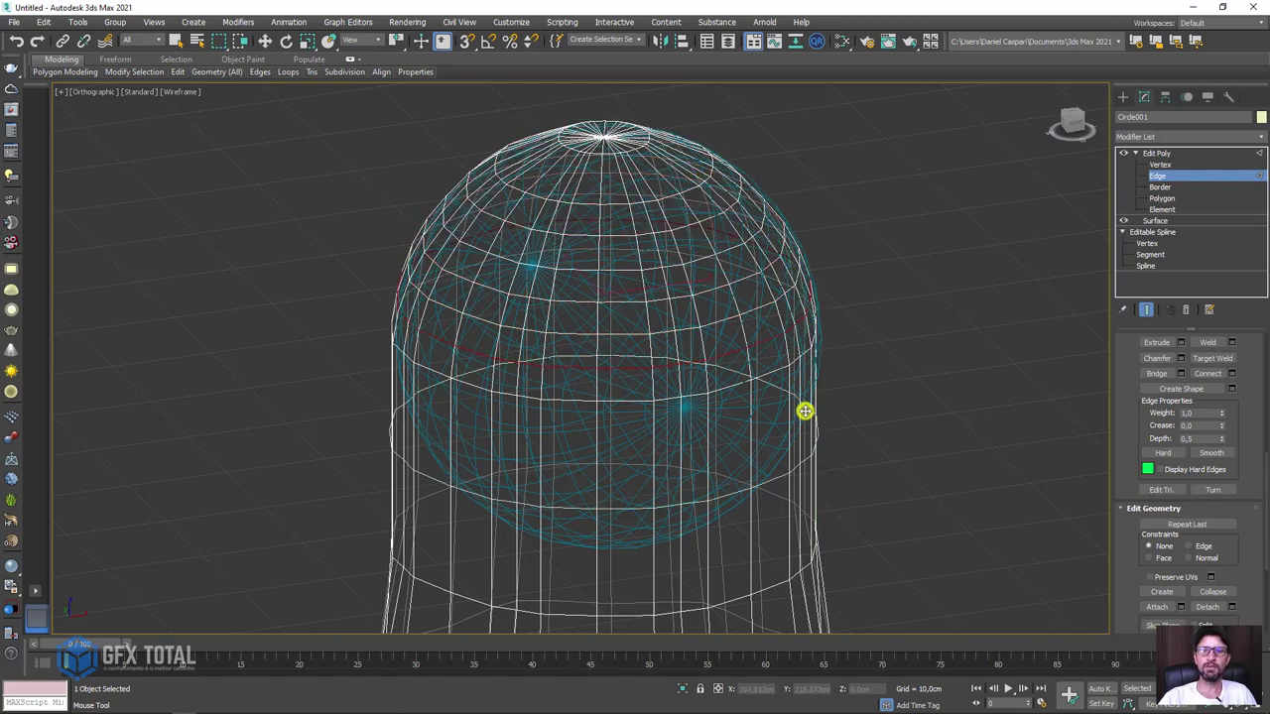
shift+click(796, 292)
click(677, 169)
key(w)
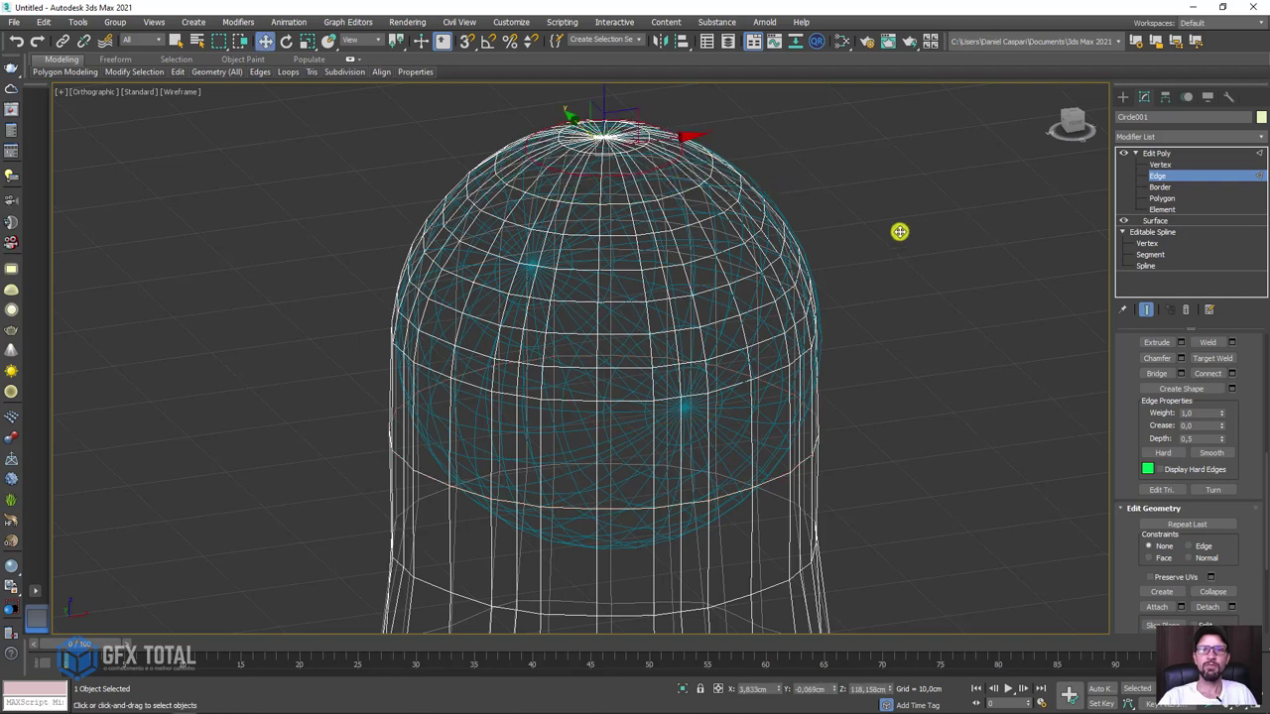
scroll(893, 240, down, 2)
Leave Edge level and move the sphere out of the ghost's head to the right.
key(F3)
mouse_move(896, 247)
alt+middle_down()
mouse_move(952, 348)
mouse_move(859, 300)
alt+middle_up()
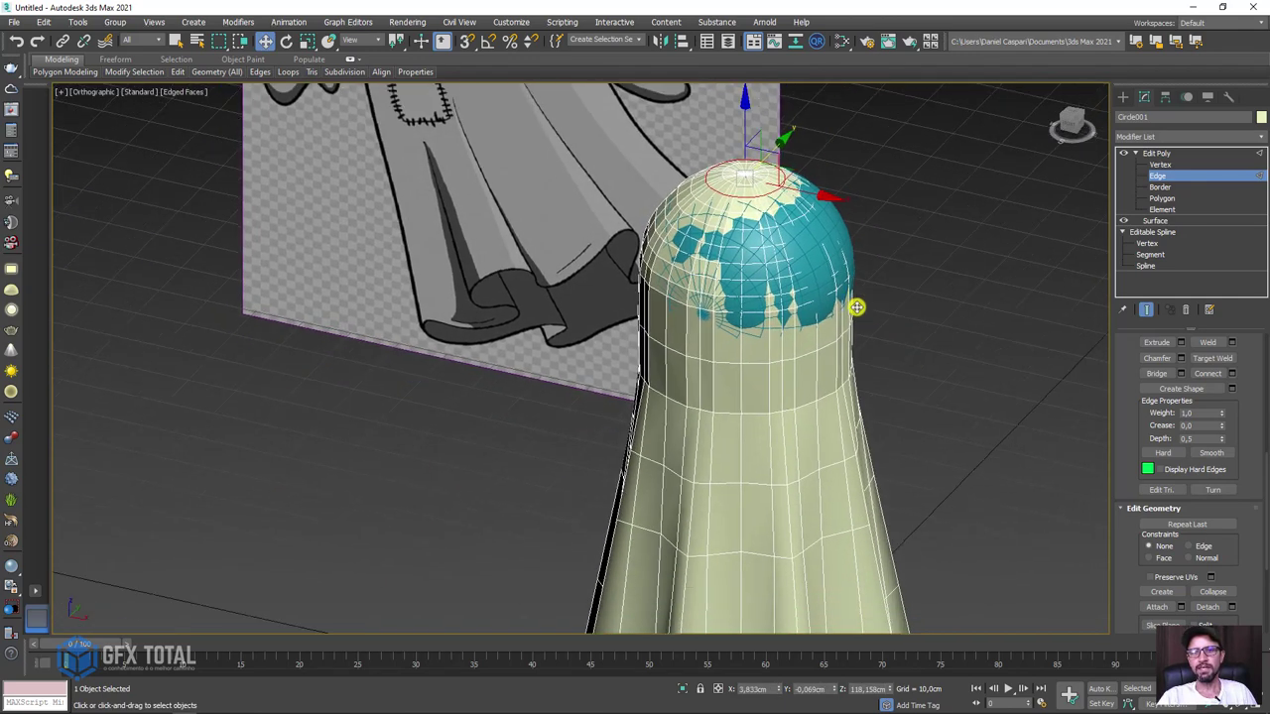
click(1155, 151)
click(807, 227)
scroll(808, 227, down, 2)
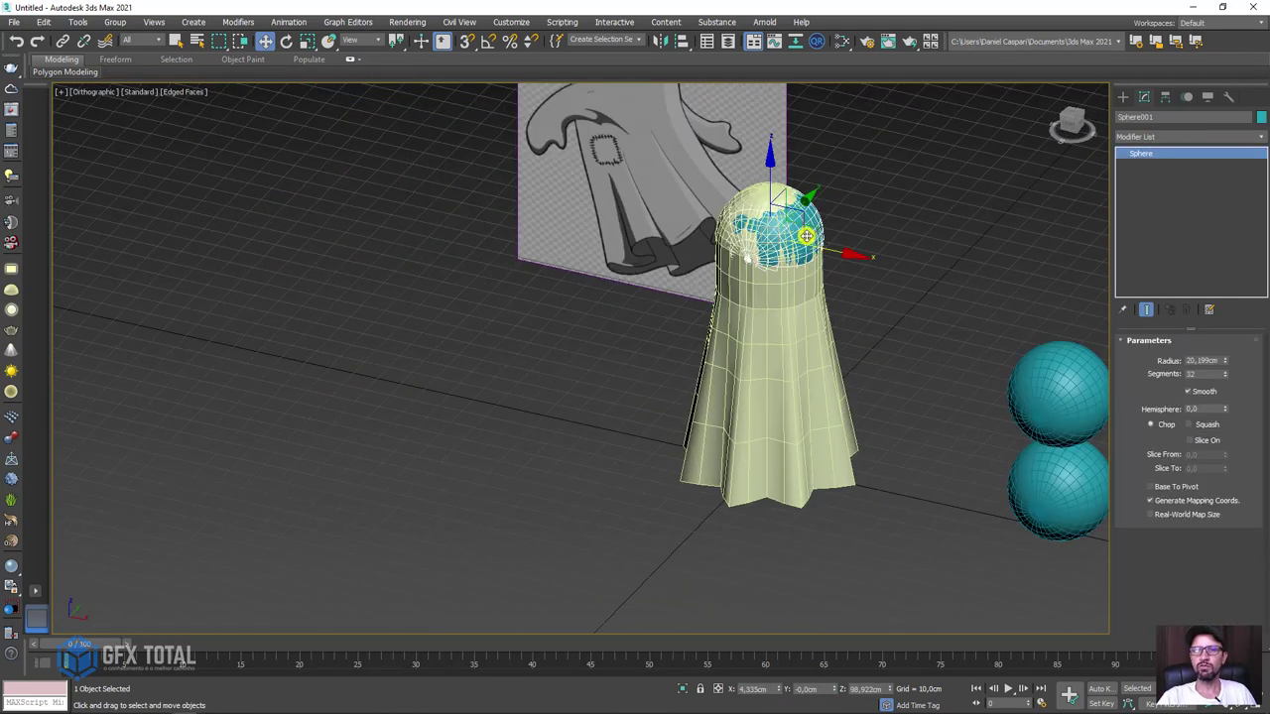
drag(832, 251, 1052, 324)
scroll(793, 311, up, 3)
Select the ghost body and scale its 32-vertex neck ring at Vertex level.
click(785, 326)
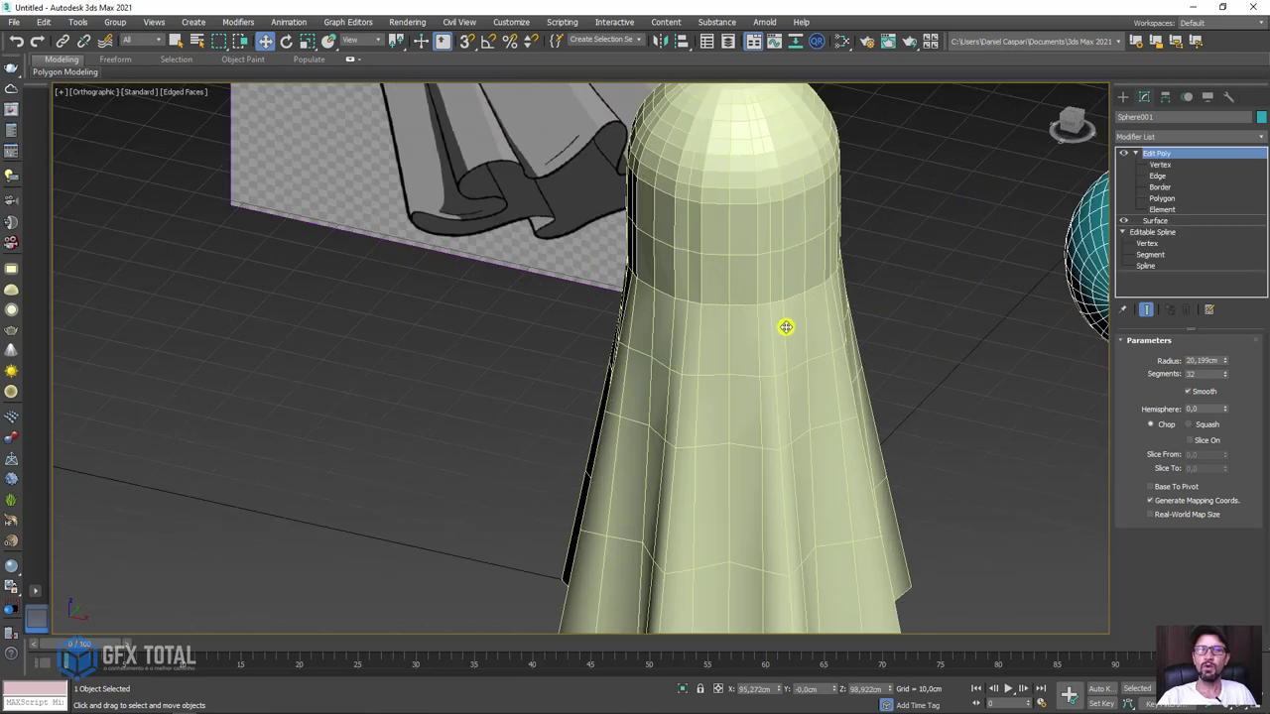
scroll(816, 274, up, 2)
scroll(817, 274, up, 2)
scroll(757, 278, up, 2)
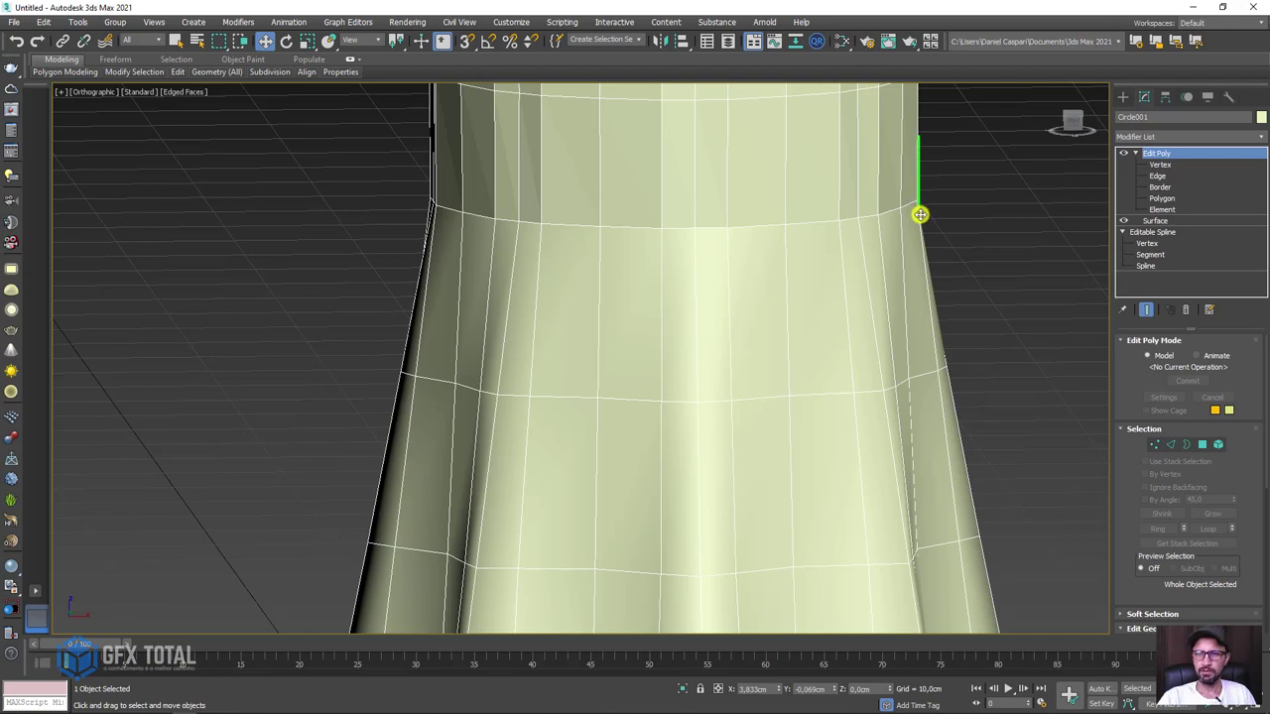
scroll(949, 295, down, 2)
scroll(817, 345, down, 2)
mouse_move(817, 345)
alt+middle_down()
mouse_move(1021, 199)
mouse_move(1042, 211)
mouse_move(896, 289)
mouse_move(896, 278)
mouse_move(867, 286)
mouse_move(874, 271)
alt+middle_up()
click(1154, 167)
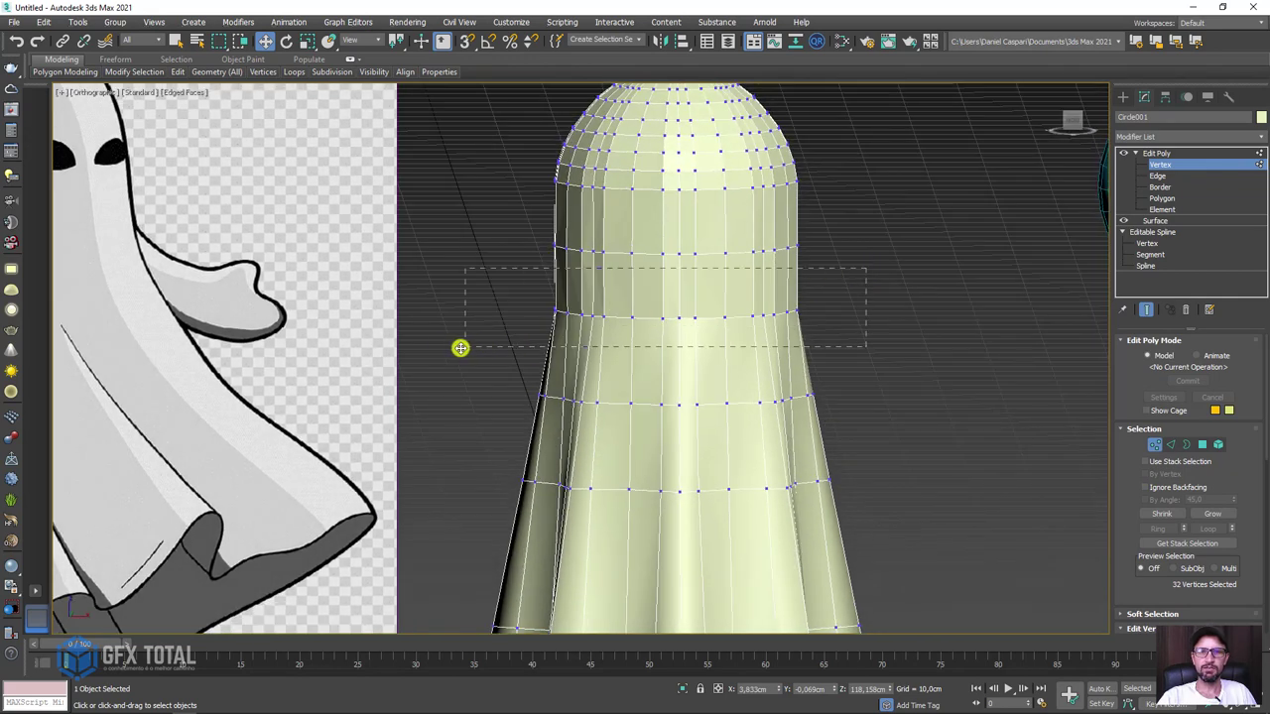
drag(461, 347, 460, 348)
scroll(641, 331, up, 2)
key(r)
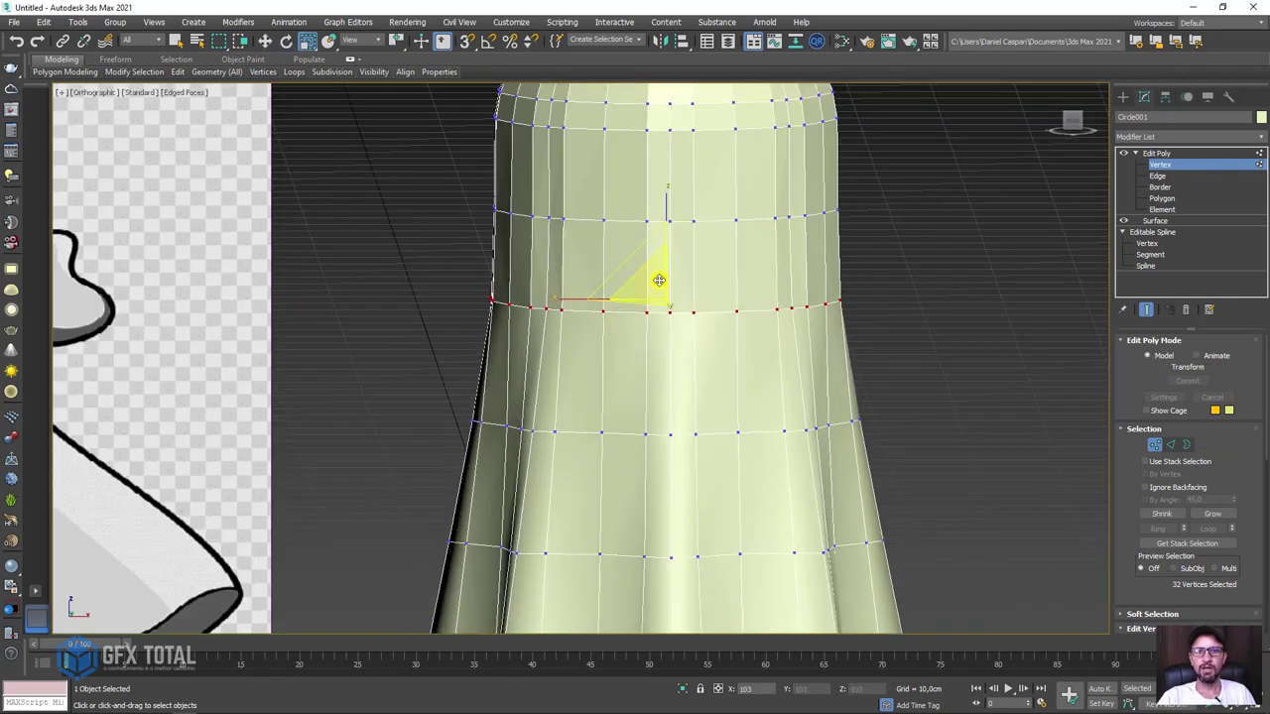
mouse_move(658, 281)
alt+middle_down()
mouse_move(960, 256)
mouse_move(850, 238)
alt+middle_up()
click(1163, 154)
scroll(896, 238, down, 4)
scroll(851, 238, up, 2)
Add a Smooth modifier to the ghost with smoothing group 1 enabled.
key(F4)
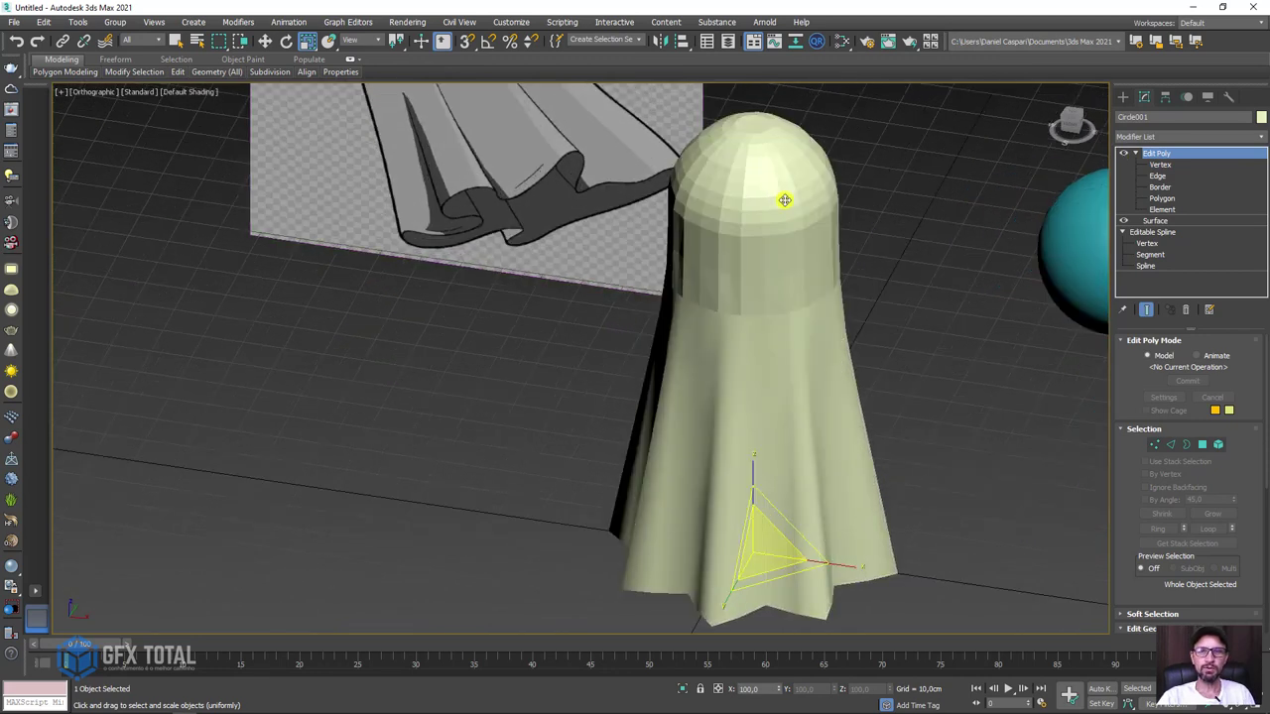
middle_drag(784, 200, 793, 255)
click(1262, 136)
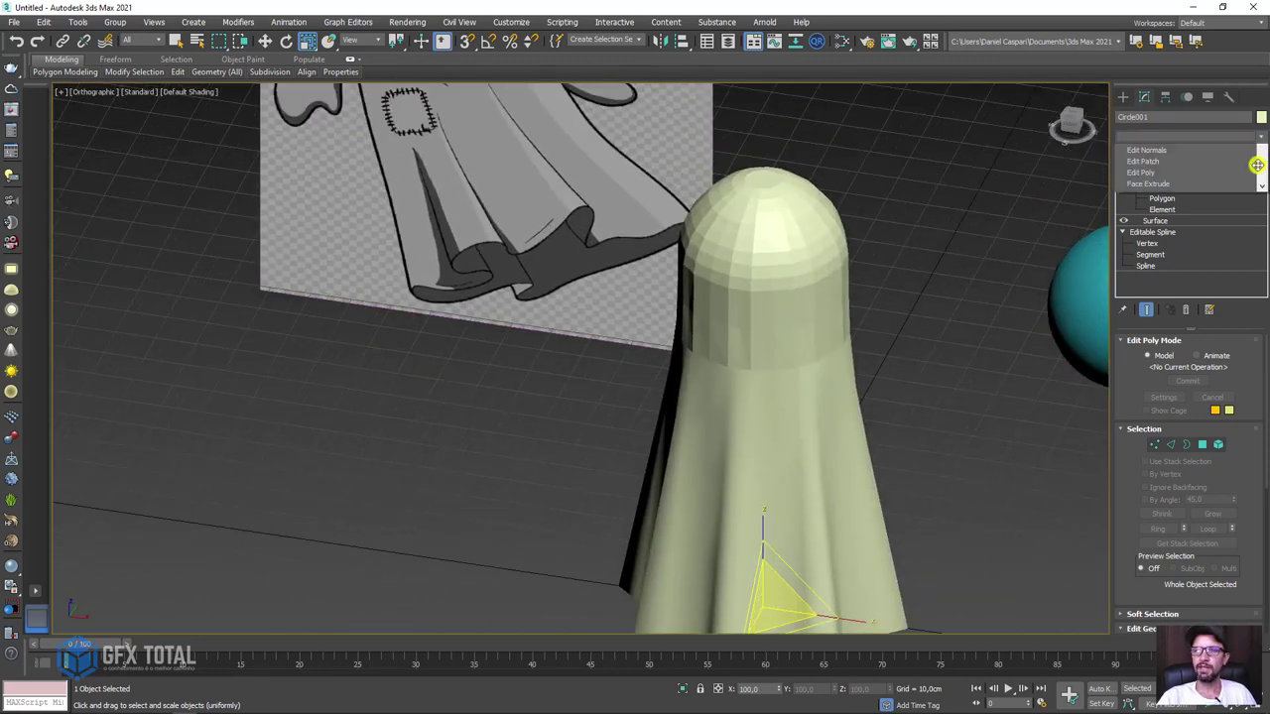
drag(1262, 198, 1262, 557)
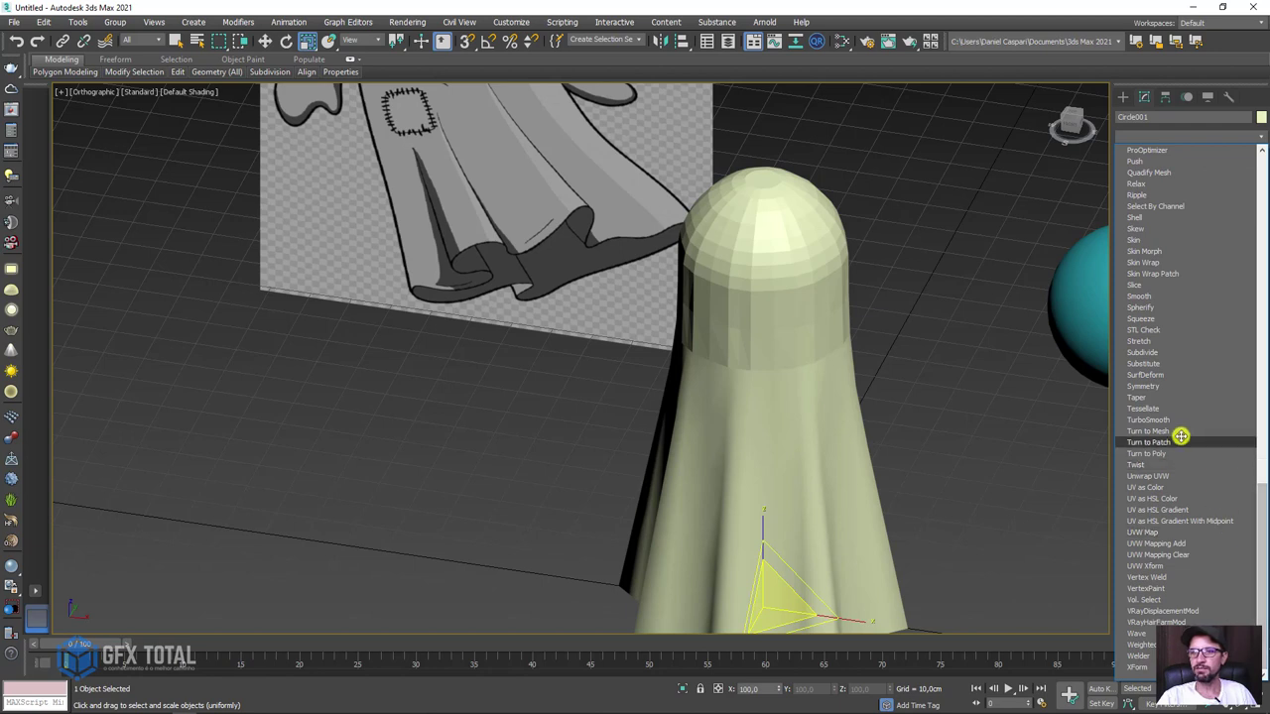
click(1143, 295)
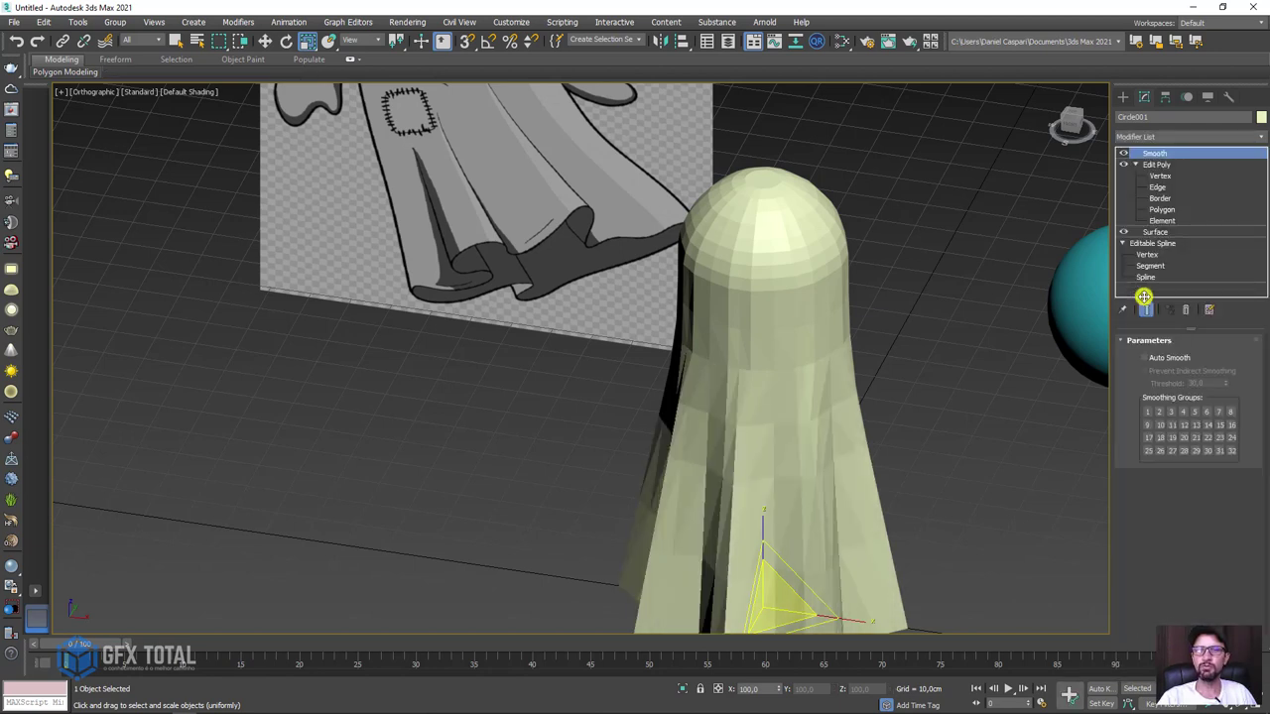
click(1149, 411)
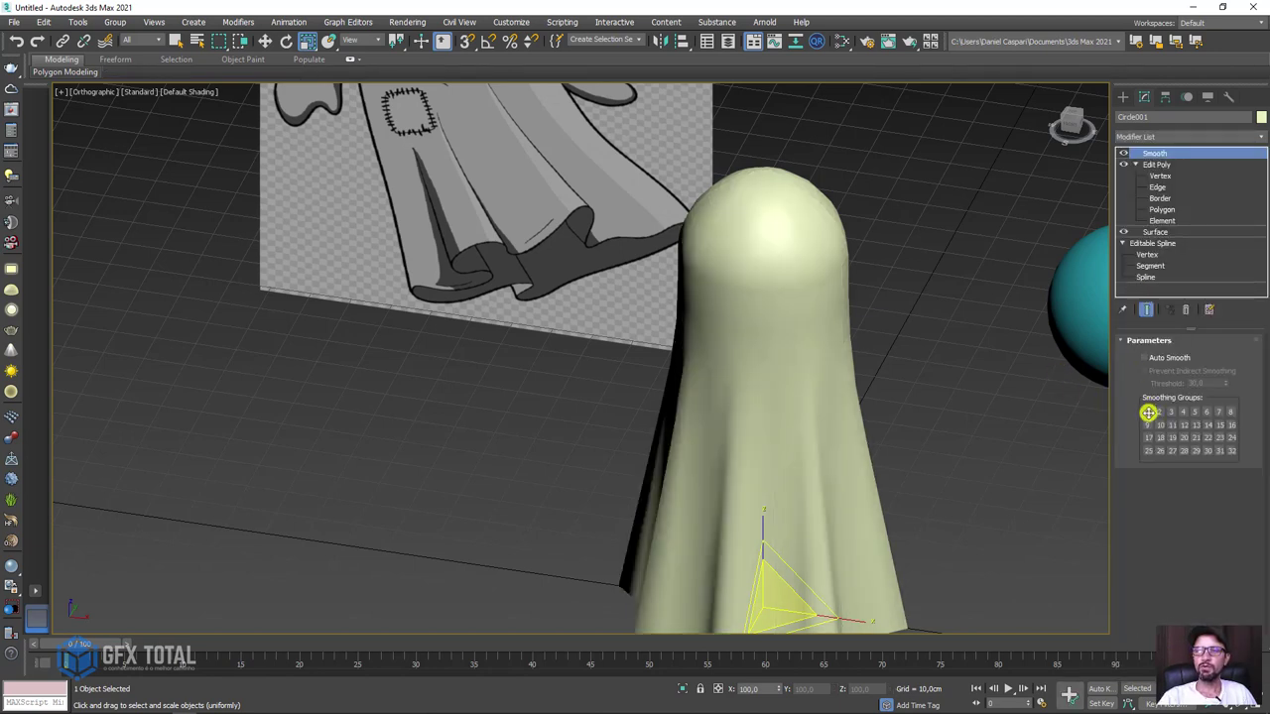
Orbit and zoom the view so the ghost faces the camera beside the reference drawing.
mouse_move(814, 343)
alt+middle_down()
mouse_move(790, 357)
mouse_move(933, 314)
mouse_move(885, 298)
mouse_move(837, 340)
mouse_move(796, 346)
mouse_move(816, 307)
alt+middle_up()
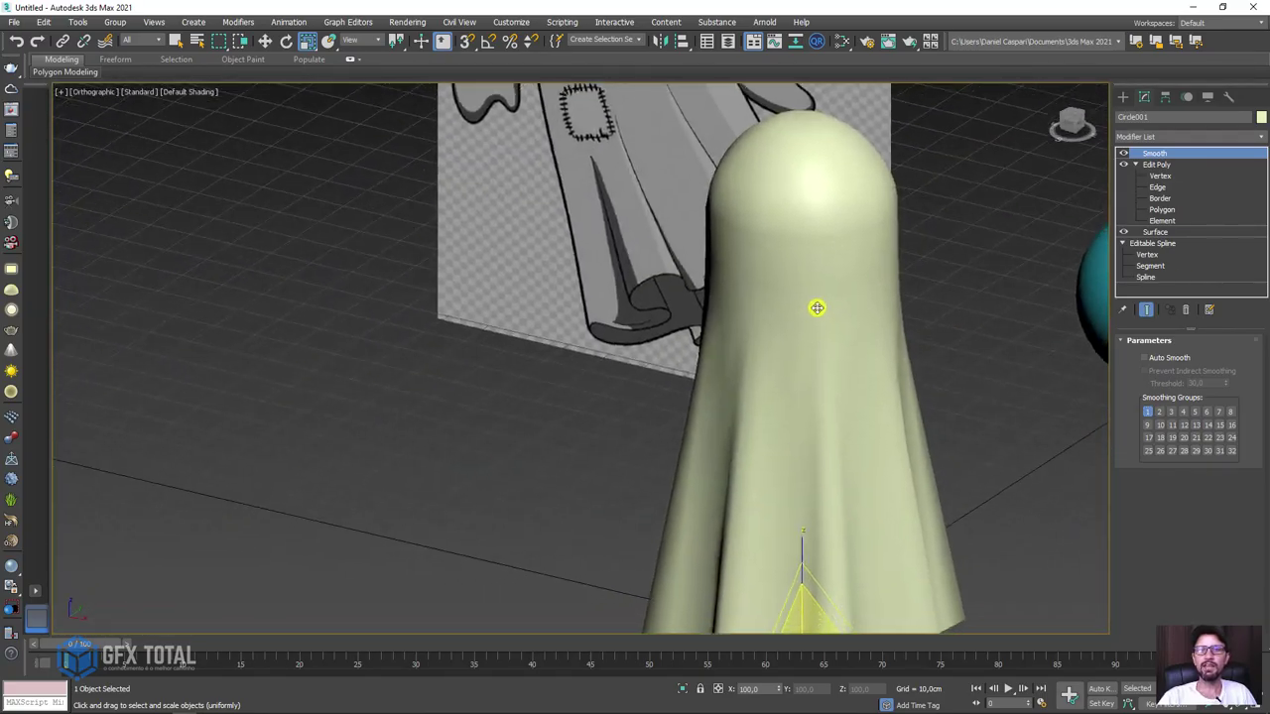
scroll(793, 364, down, 5)
mouse_move(794, 364)
alt+middle_down()
mouse_move(783, 377)
mouse_move(844, 360)
alt+middle_up()
scroll(842, 359, up, 2)
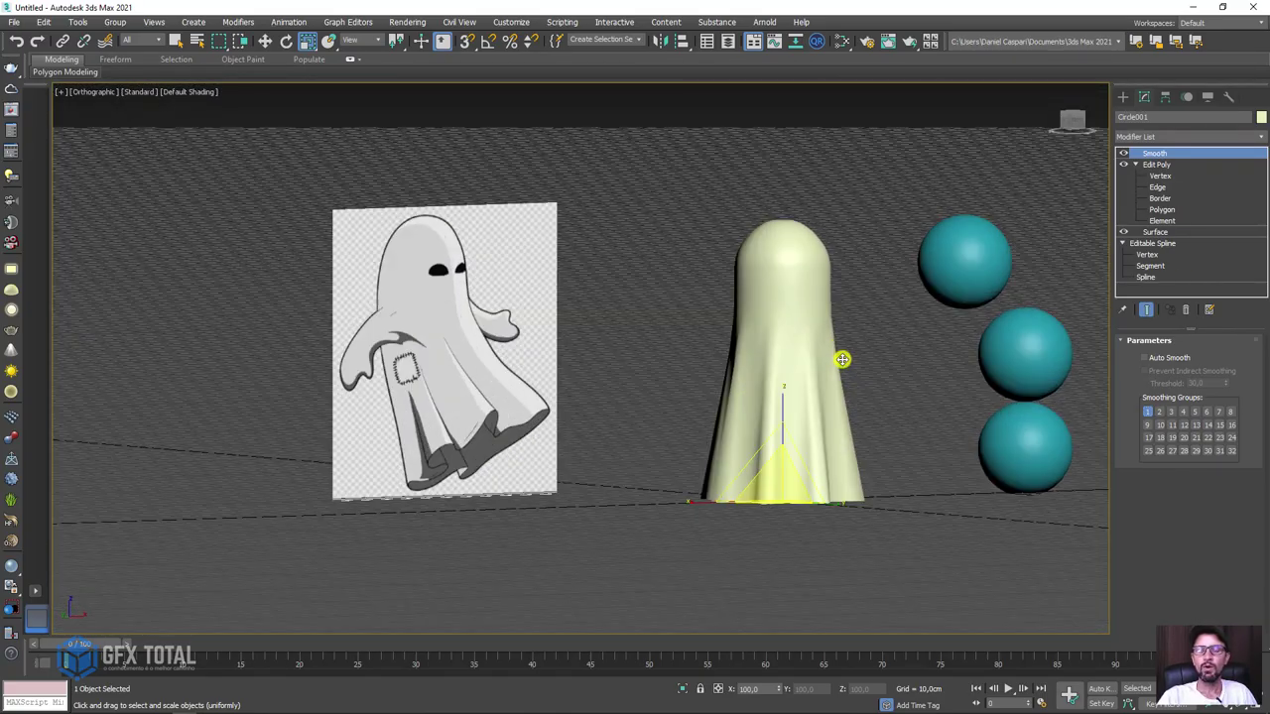
scroll(802, 287, up, 2)
mouse_move(803, 287)
alt+middle_down()
mouse_move(844, 346)
mouse_move(829, 350)
alt+middle_up()
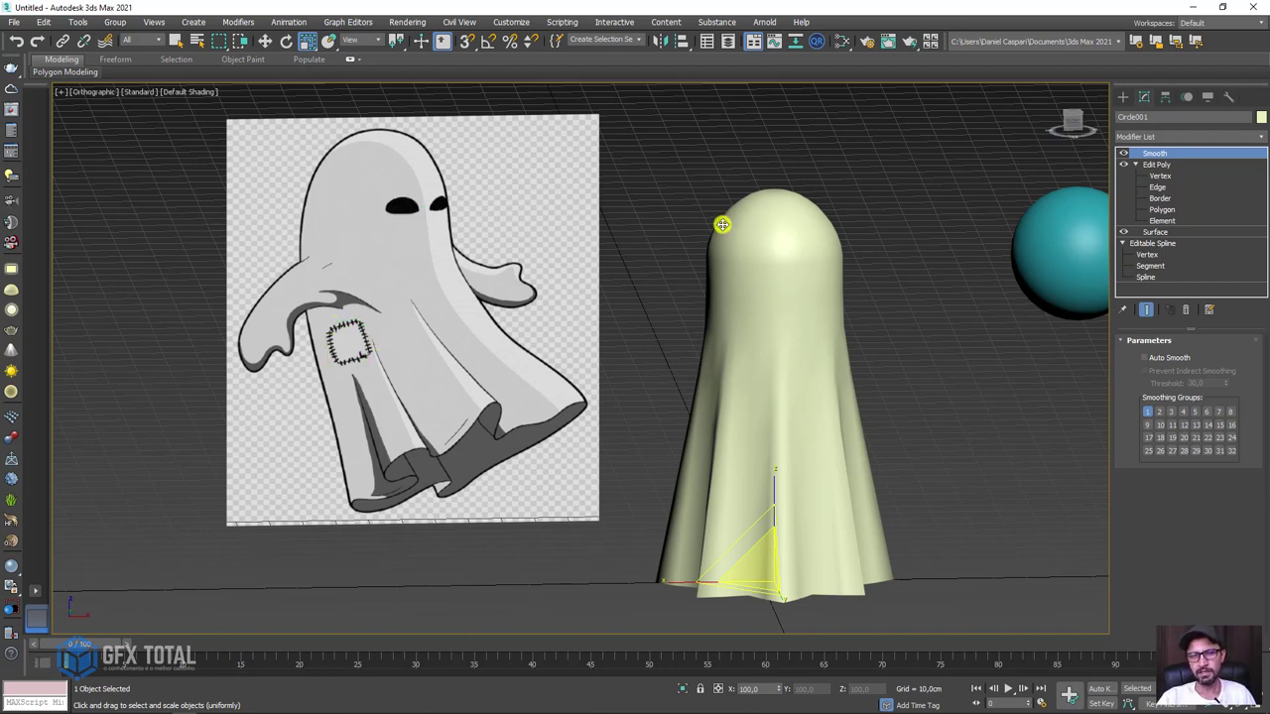
mouse_move(725, 221)
alt+middle_down()
mouse_move(773, 213)
mouse_move(771, 277)
alt+middle_up()
Create a small Standard Primitives sphere and move it onto the ghost's face as the first eye.
key(f)
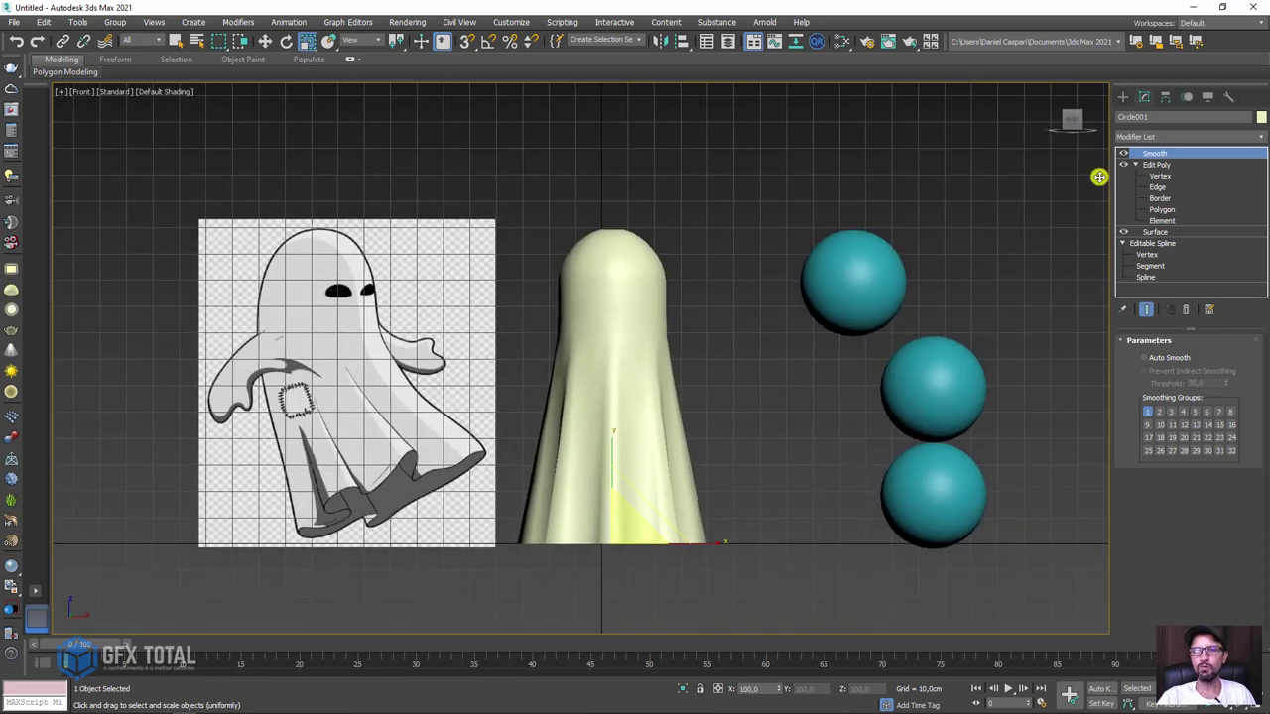
click(1122, 96)
click(1122, 115)
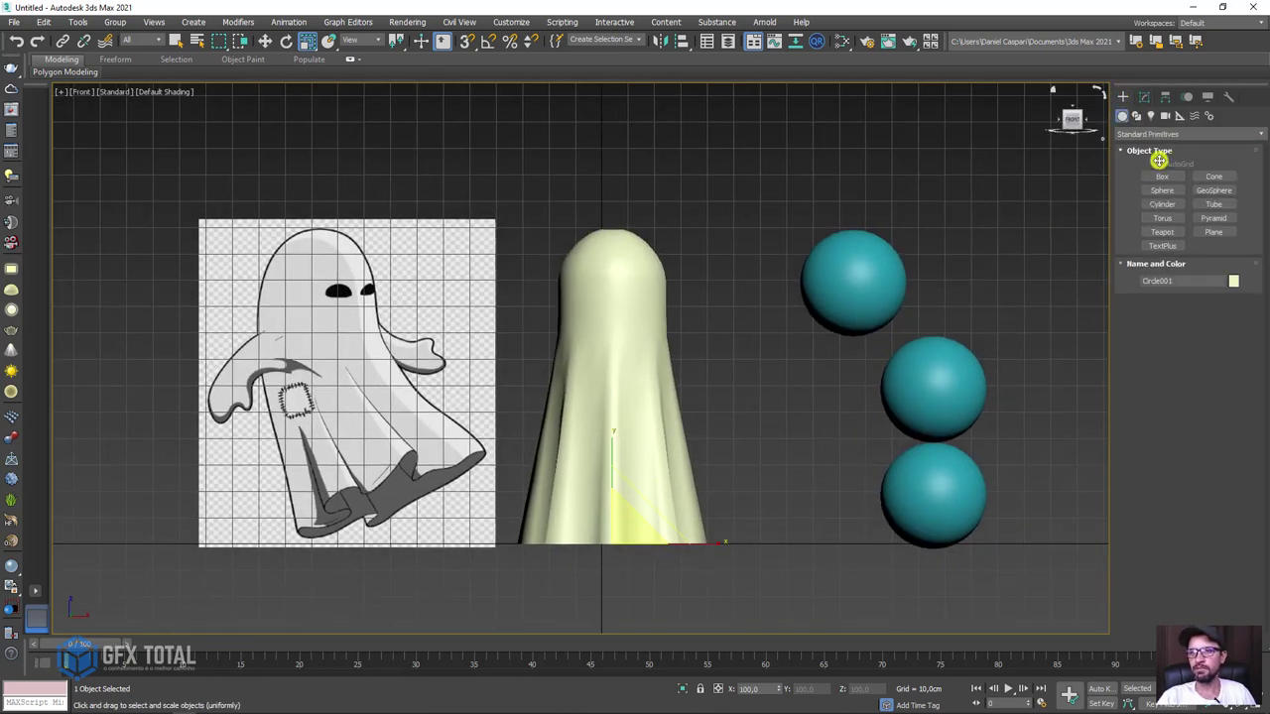
click(1162, 189)
mouse_move(711, 289)
mouse_down()
mouse_move(726, 299)
mouse_move(650, 248)
mouse_move(609, 258)
mouse_up()
key(w)
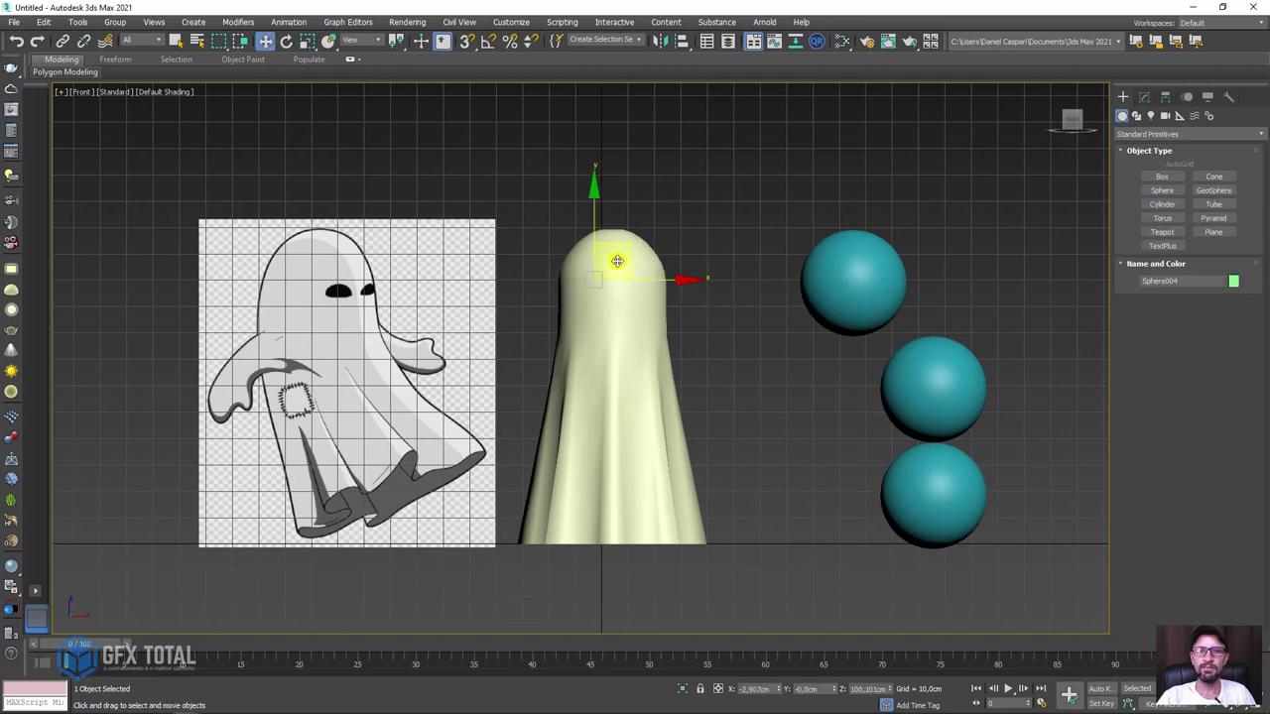
alt+middle_drag(609, 257, 664, 313)
drag(532, 281, 590, 286)
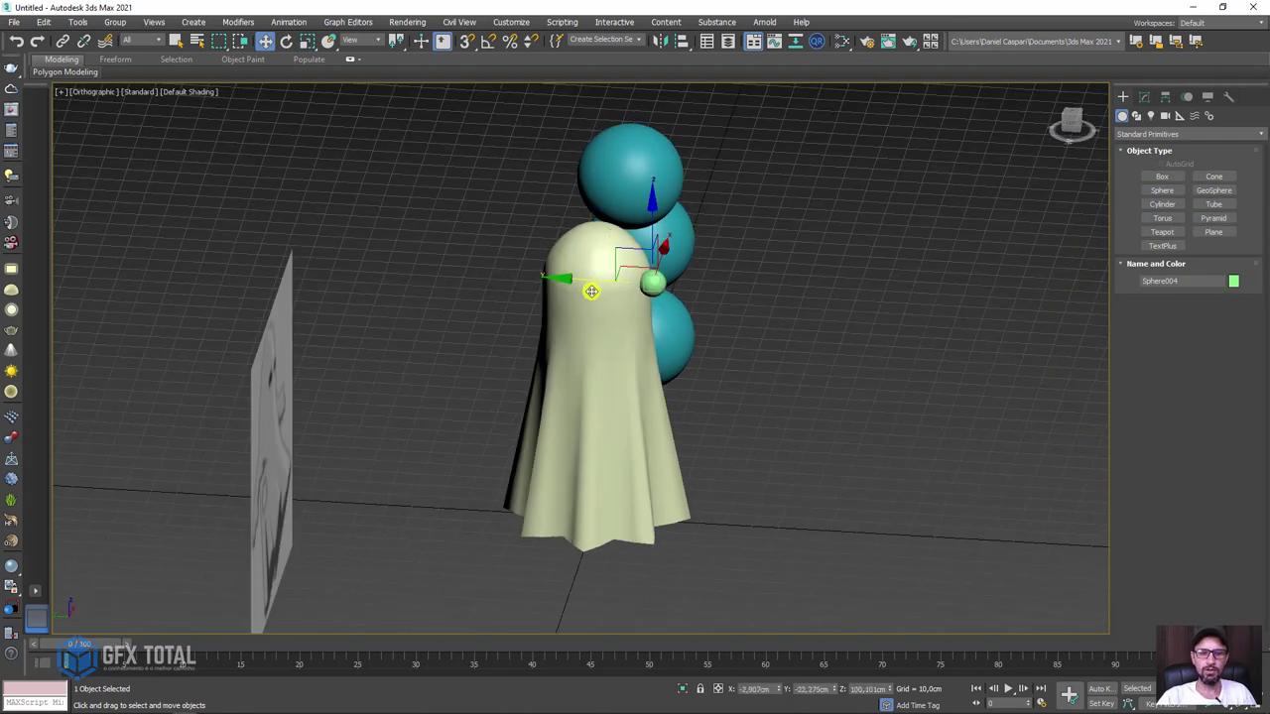
Clone the eye sphere to the right to make a second eye.
key(f)
scroll(665, 380, down, 3)
scroll(665, 380, up, 3)
shift+drag(681, 332, 728, 334)
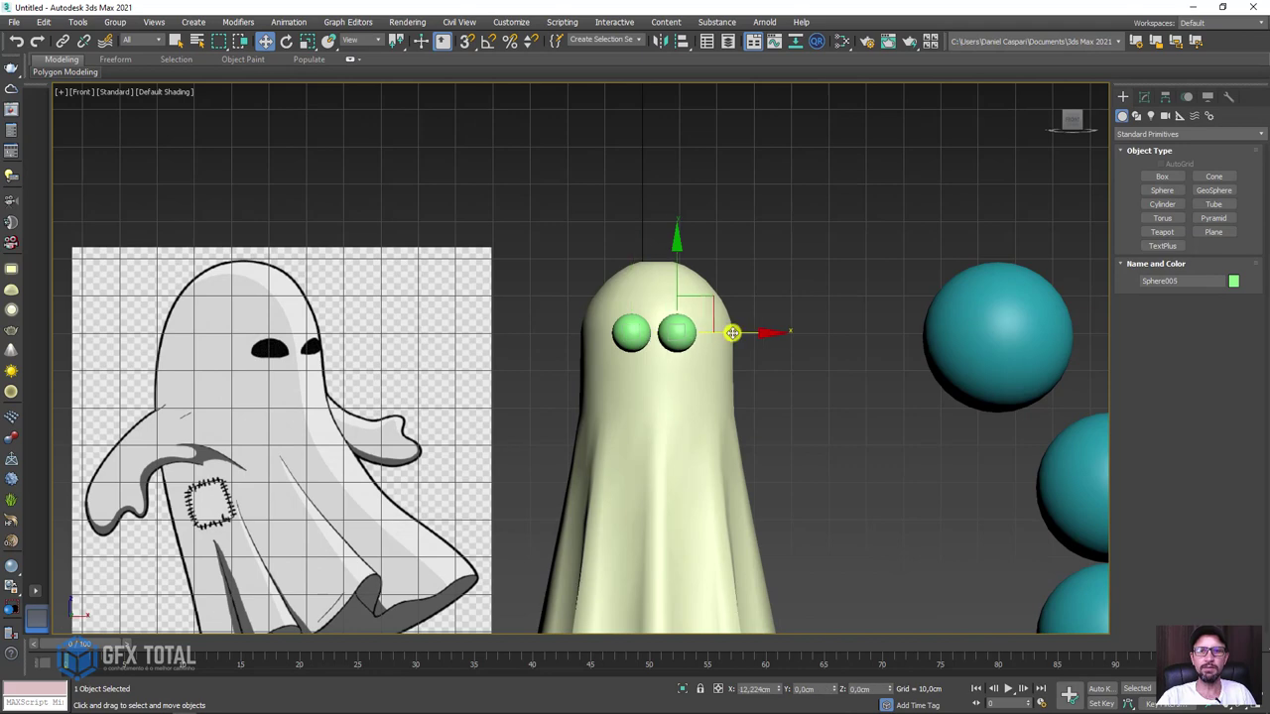
click(640, 420)
Squash both eye spheres into flat horizontal ovals, then hide them.
ctrl+click(631, 334)
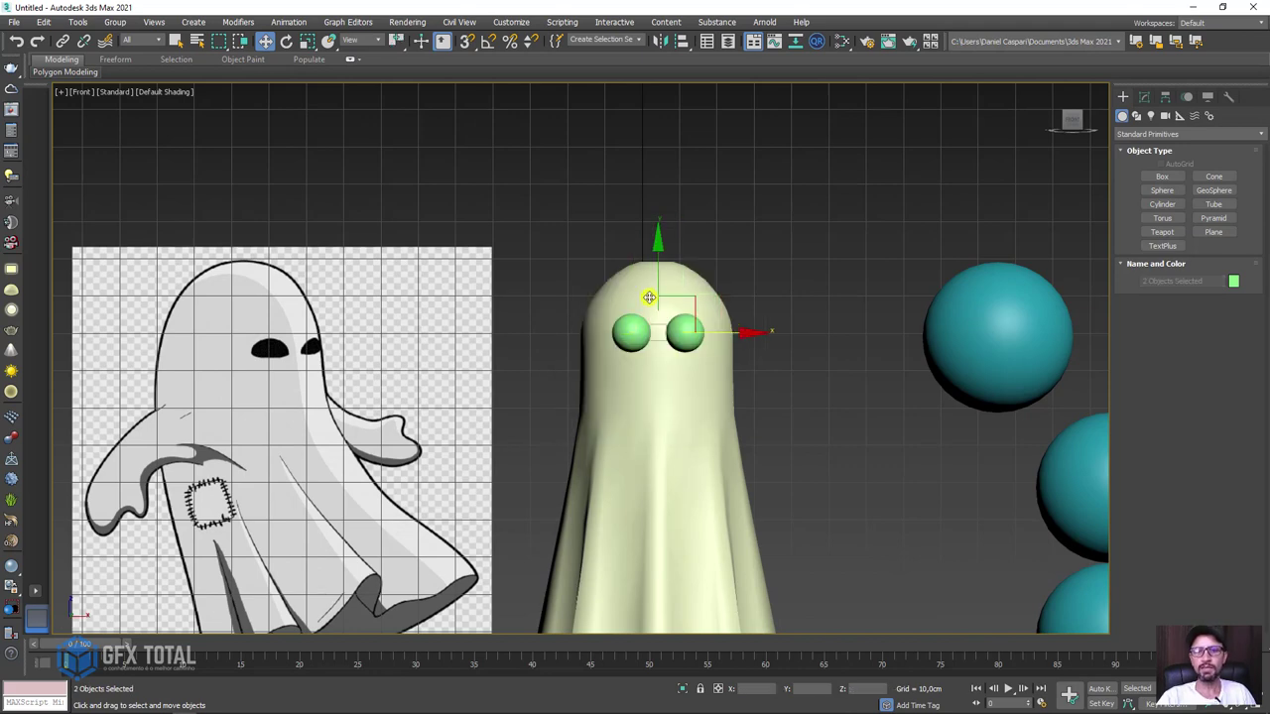
key(r)
key(w)
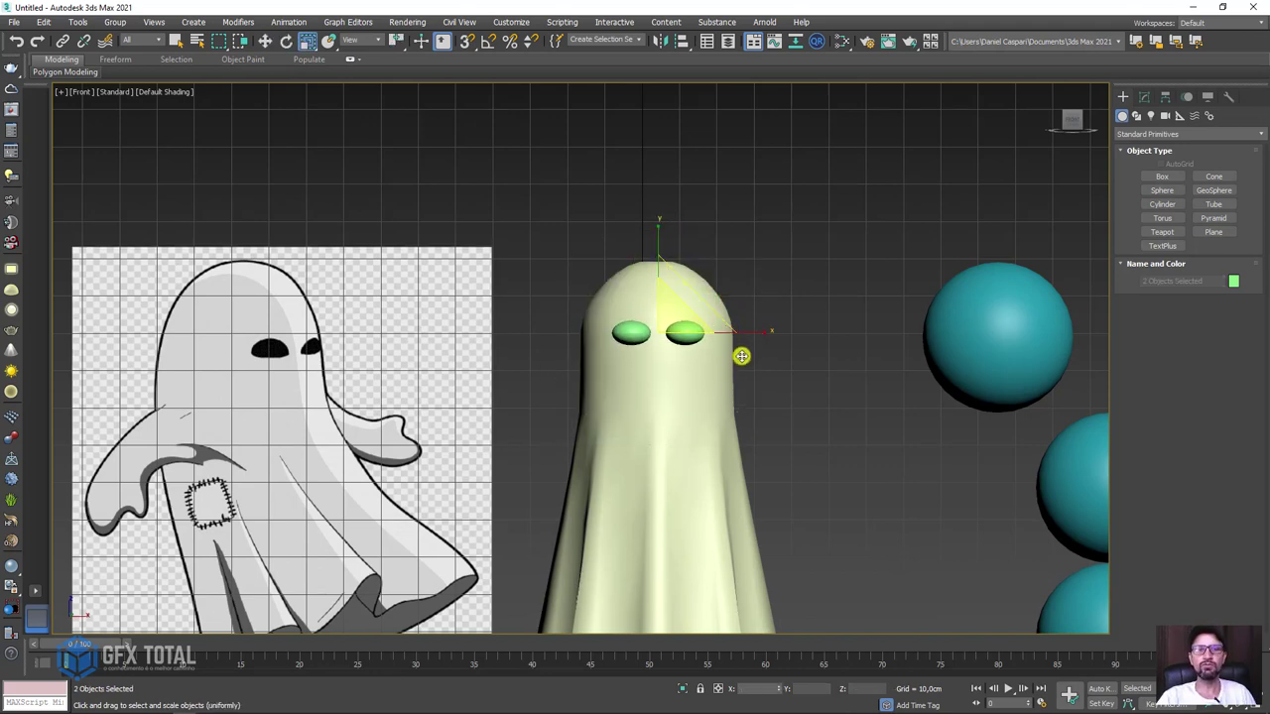
alt+middle_drag(740, 354, 674, 359)
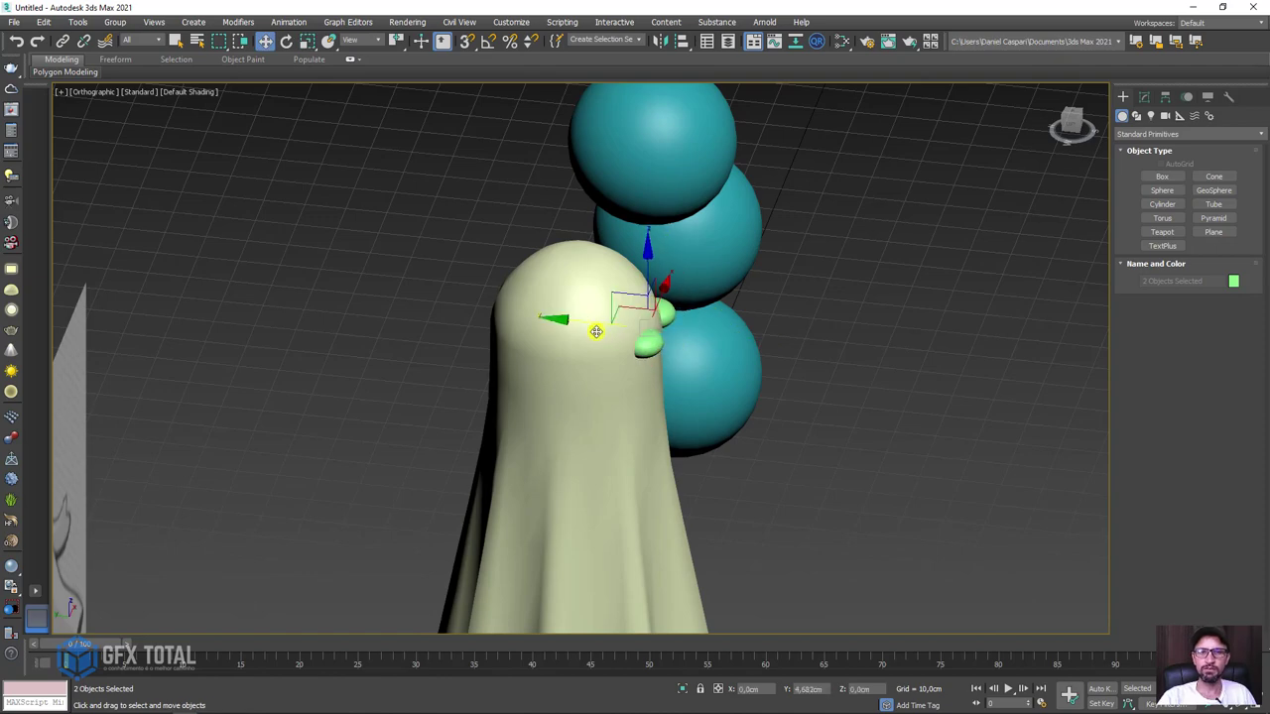
mouse_move(763, 436)
alt+middle_down()
mouse_move(657, 431)
mouse_move(686, 403)
alt+middle_up()
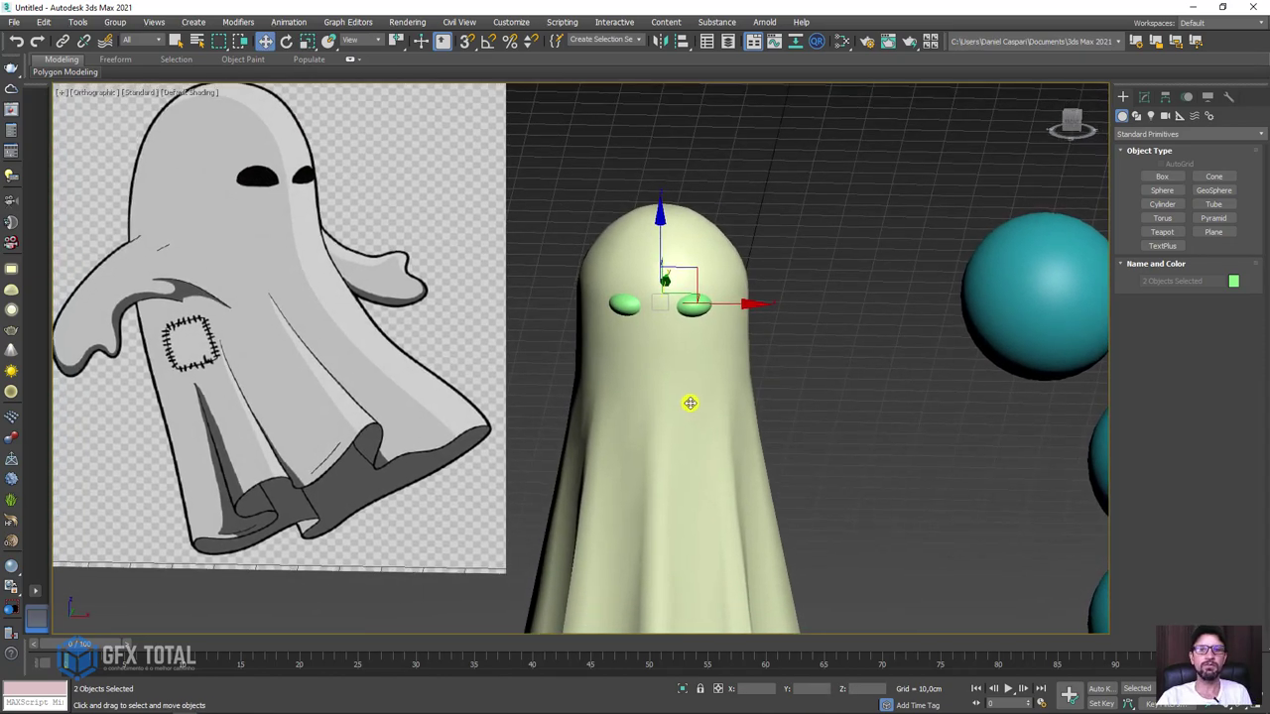
key(Delete)
Bring up the ghost reference folder in File Explorer and open its Texturas subfolder.
scroll(692, 401, down, 5)
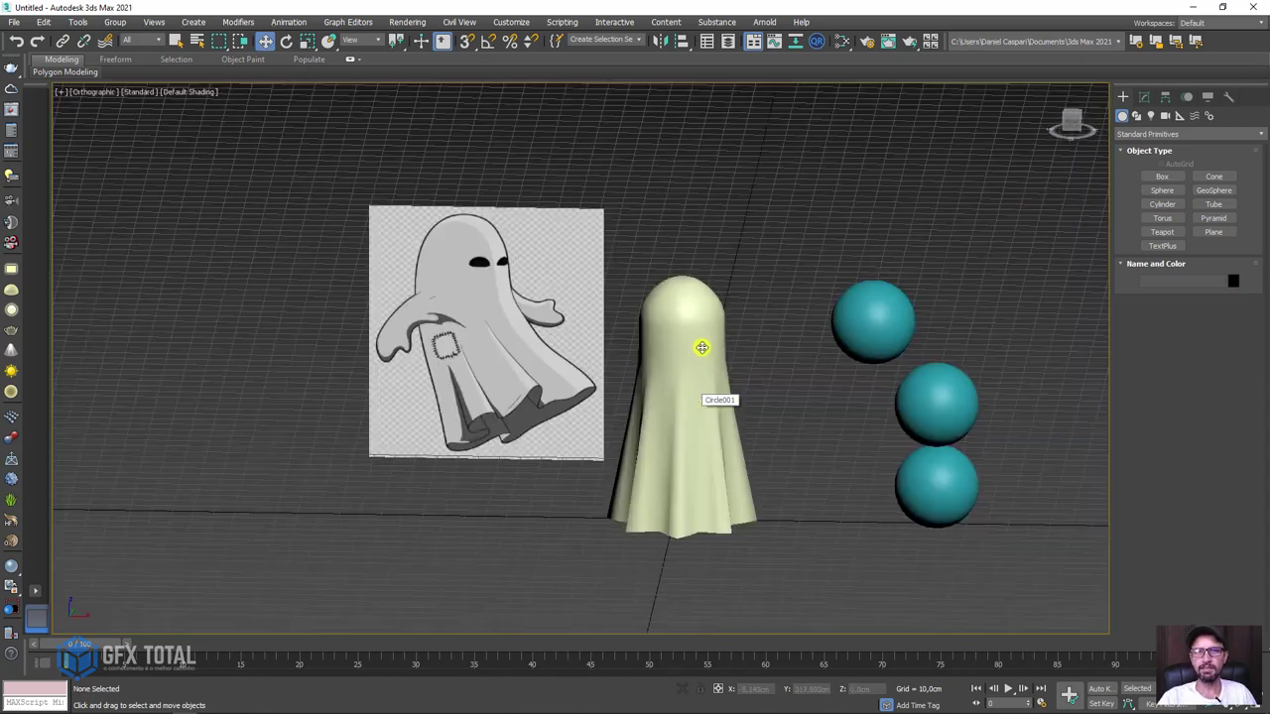
scroll(701, 346, down, 2)
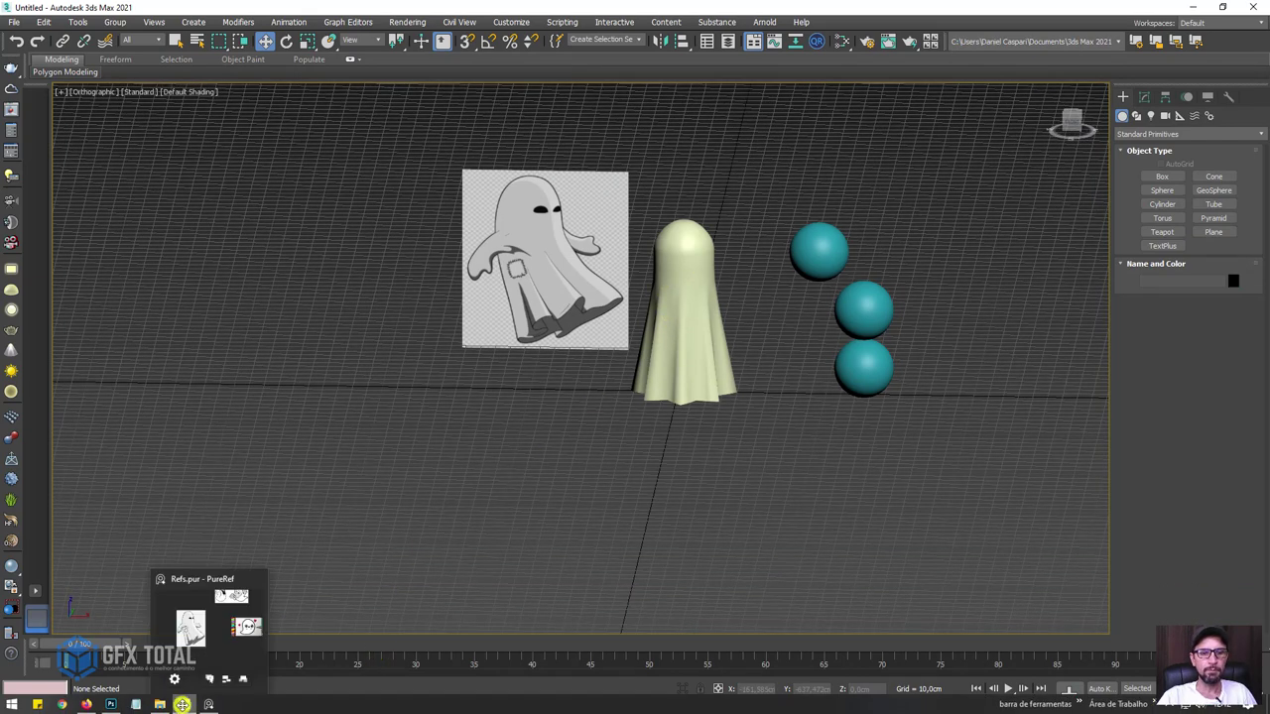
click(160, 708)
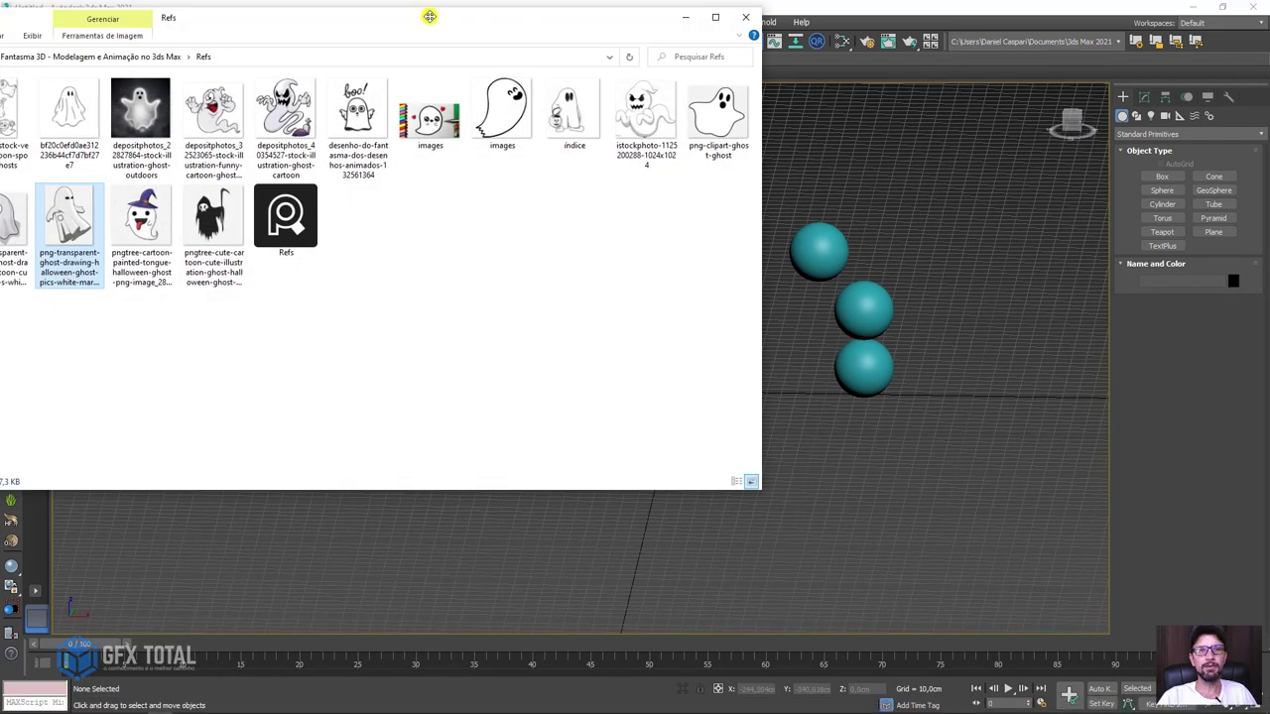
drag(430, 16, 583, 63)
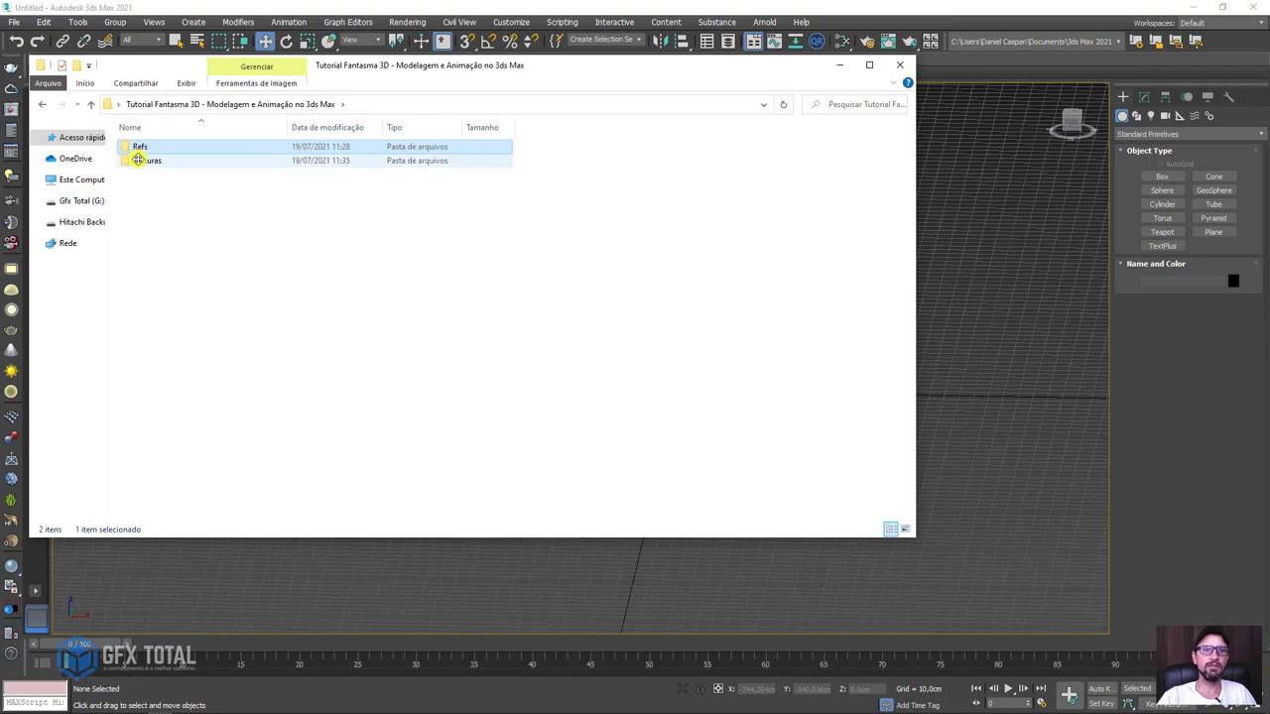
double_click(141, 161)
drag(430, 82, 588, 116)
Open fasntasma - GFX Total in Photoshop, zoom out, and toggle the Background layer off and on.
click(308, 199)
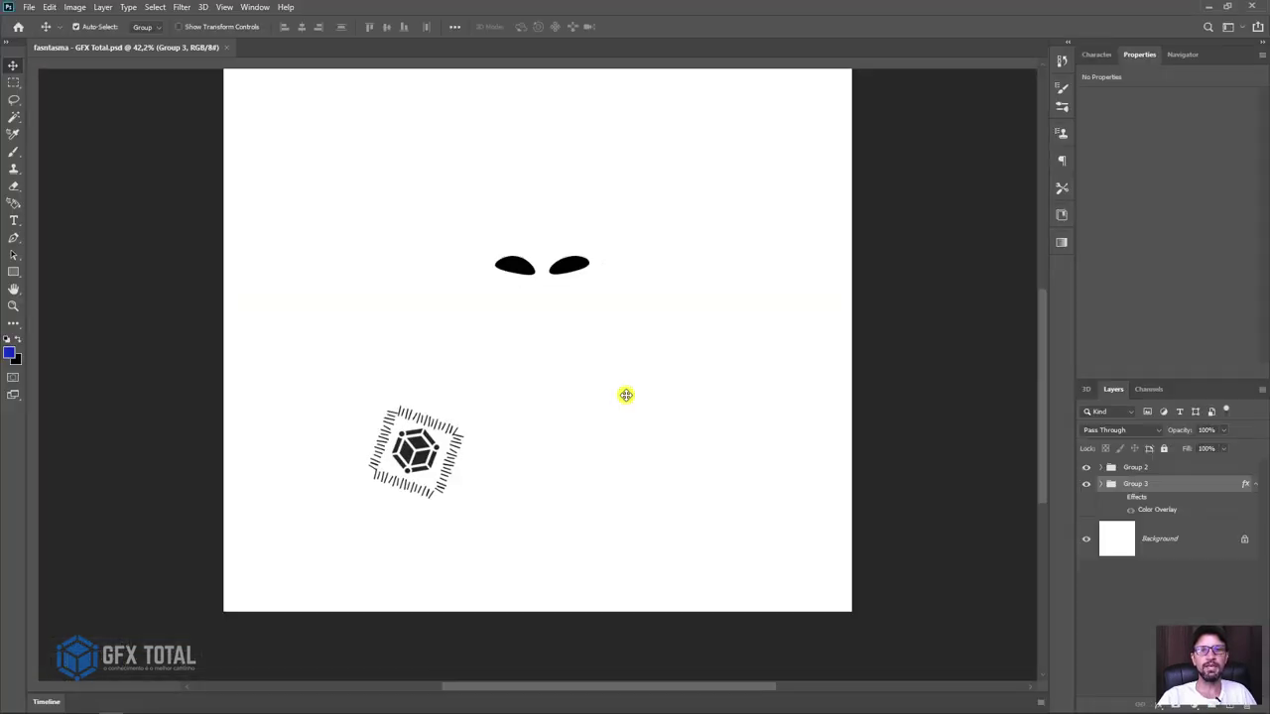
key(z)
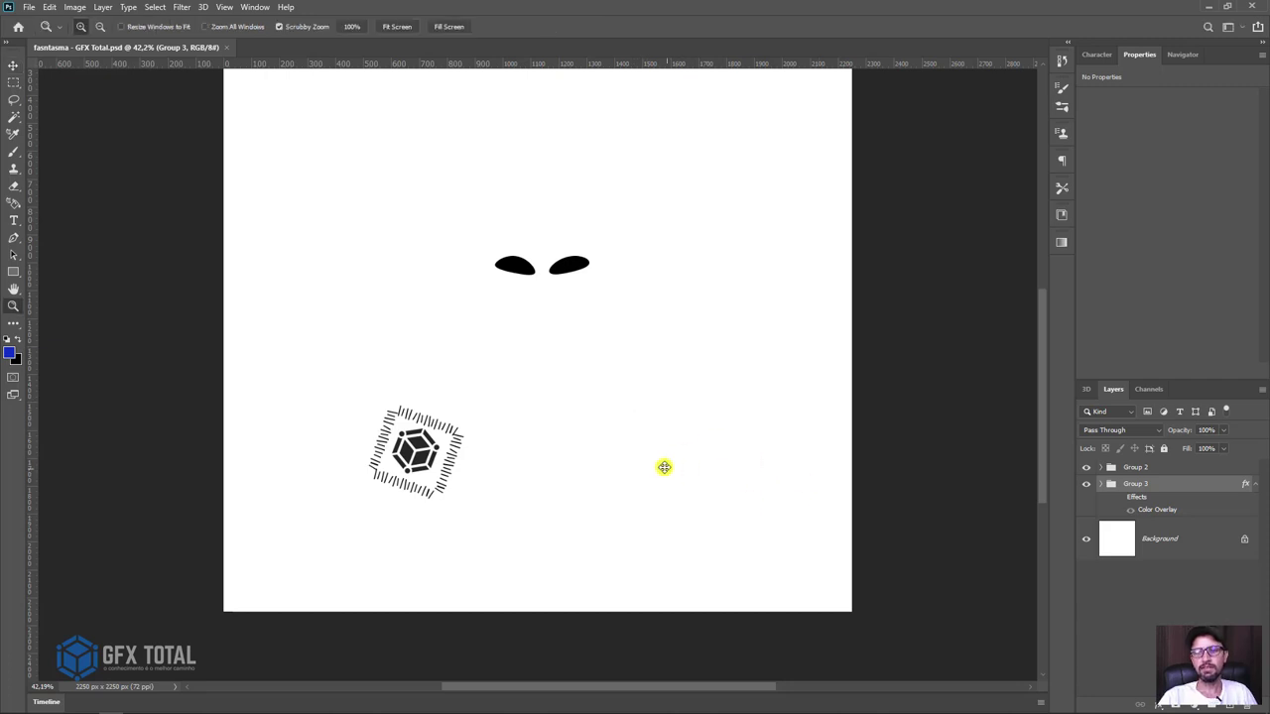
drag(642, 416, 637, 422)
click(1090, 541)
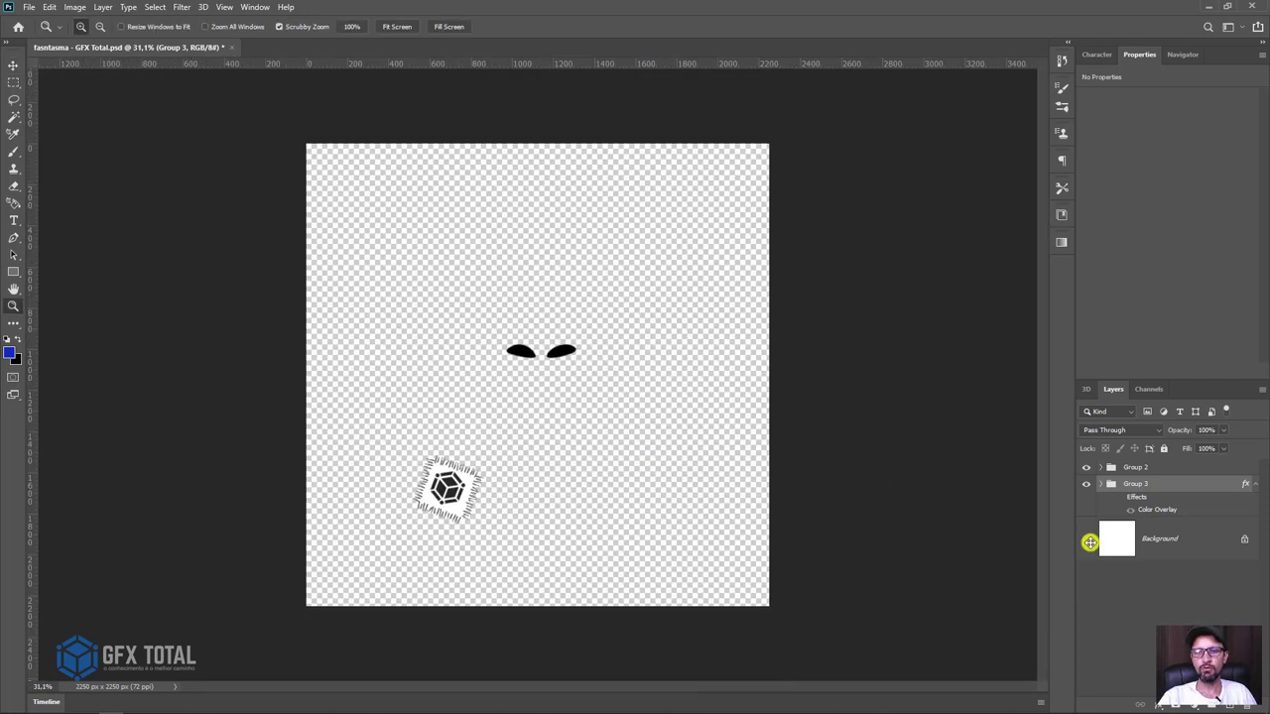
key(v)
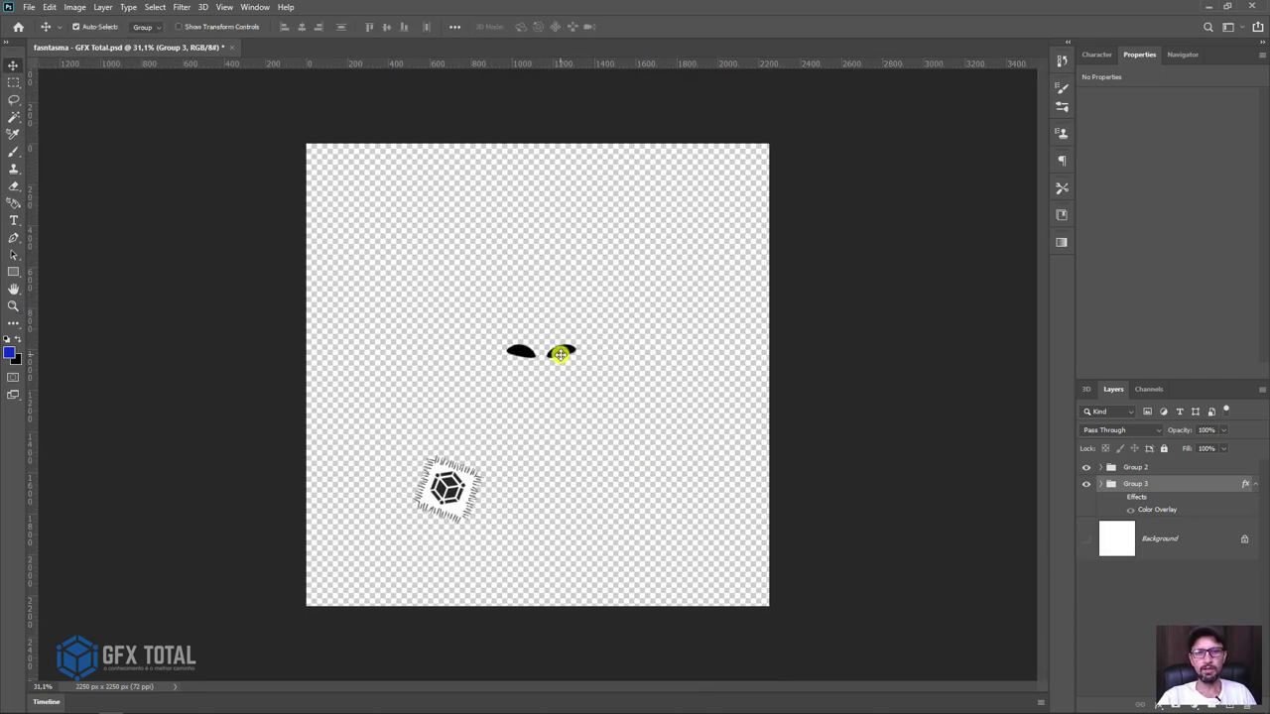
click(444, 483)
drag(445, 483, 447, 487)
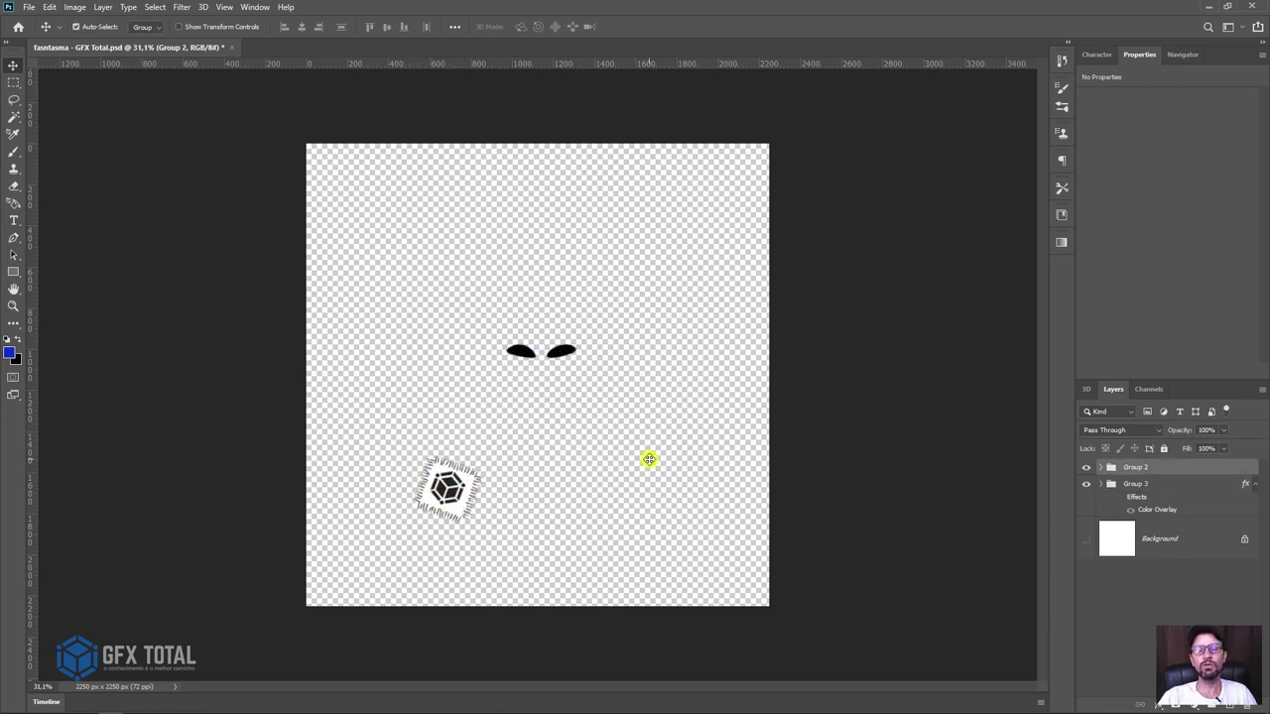
click(1087, 540)
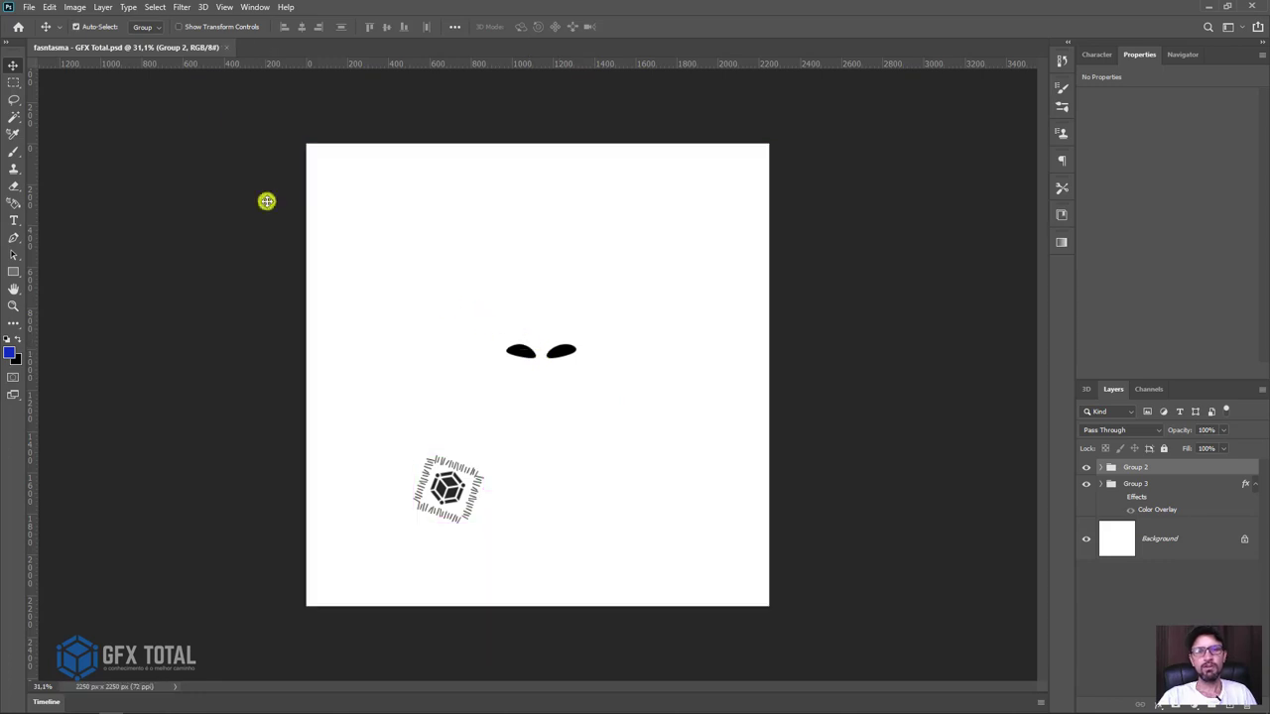
Minimize Photoshop and drag the fasntasma PSD from Explorer onto the ghost body in the viewport.
click(1209, 6)
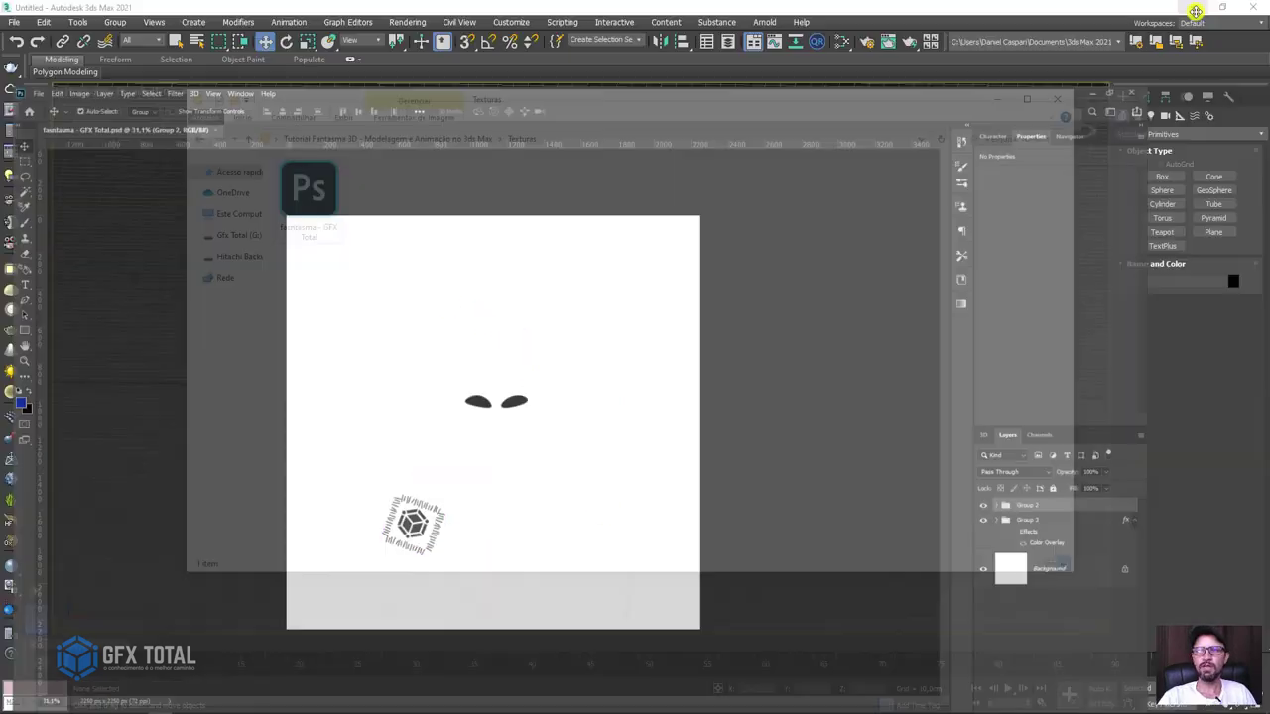
drag(535, 118, 498, 508)
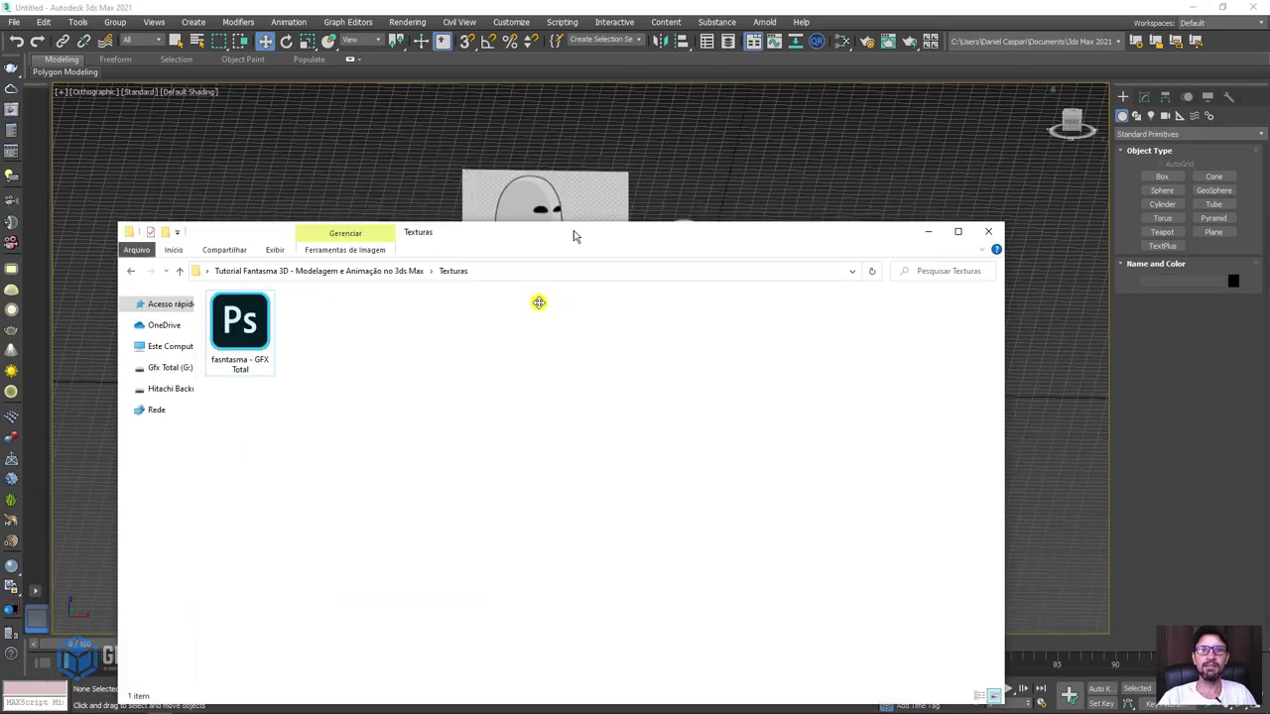
mouse_move(271, 580)
mouse_down()
mouse_move(511, 476)
mouse_move(686, 254)
mouse_up()
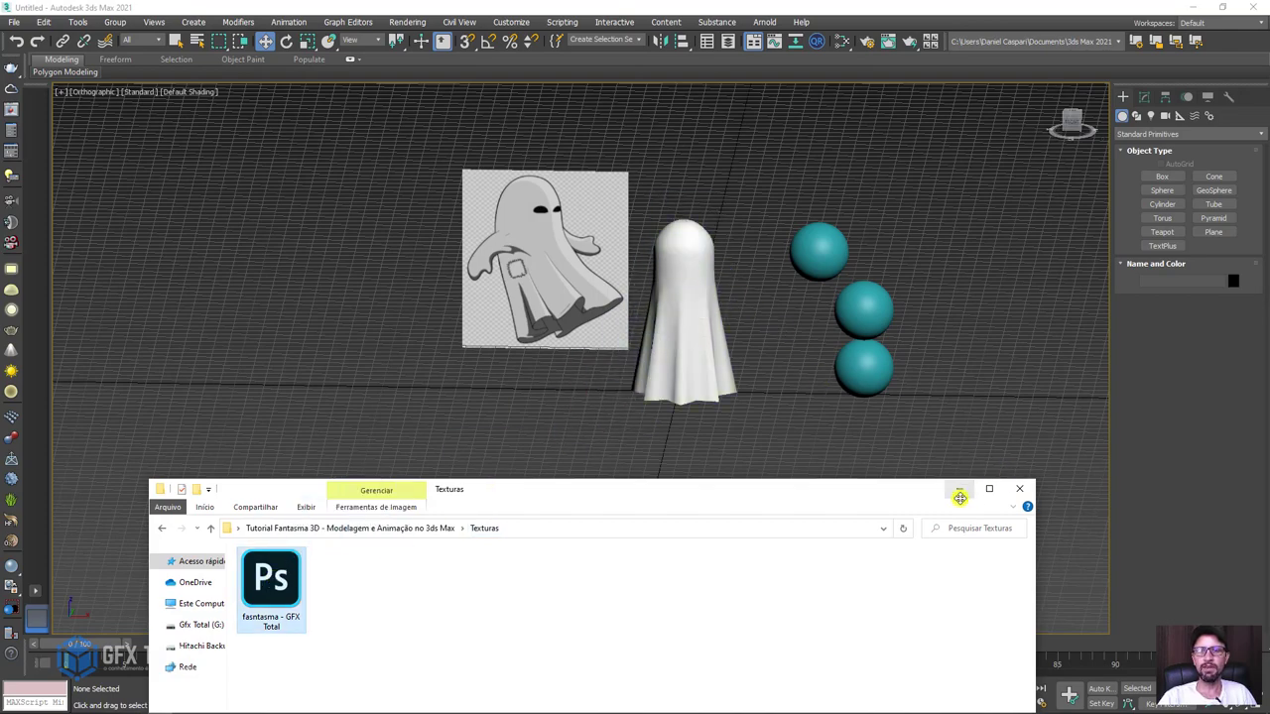
scroll(711, 295, up, 2)
scroll(685, 311, up, 3)
scroll(768, 306, up, 2)
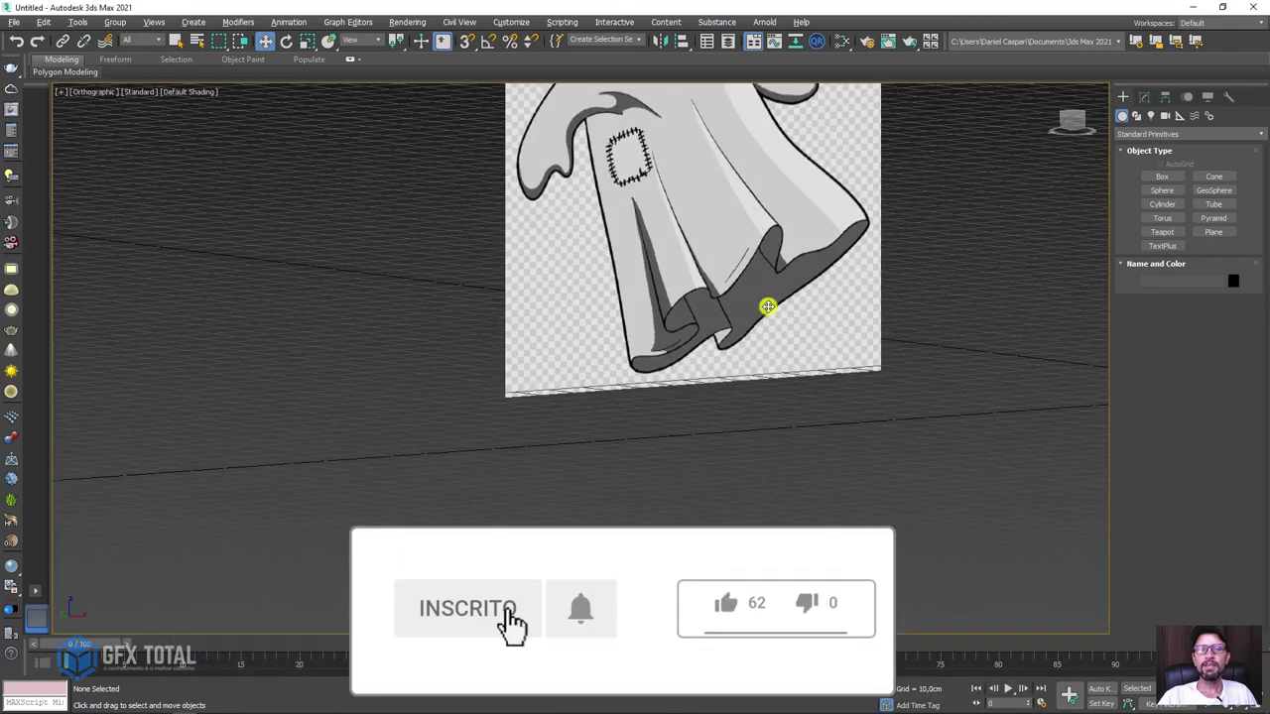
scroll(768, 307, down, 2)
middle_drag(768, 307, 420, 433)
scroll(778, 192, up, 3)
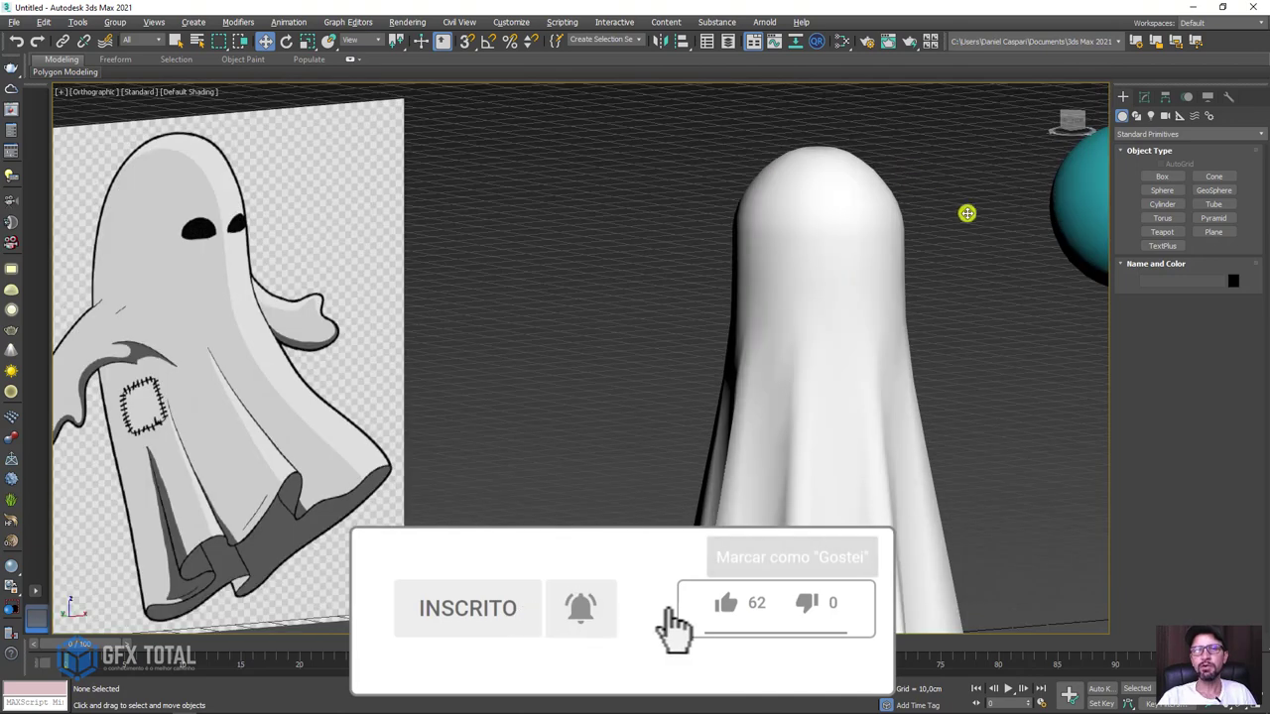
middle_drag(964, 212, 705, 128)
scroll(678, 216, down, 2)
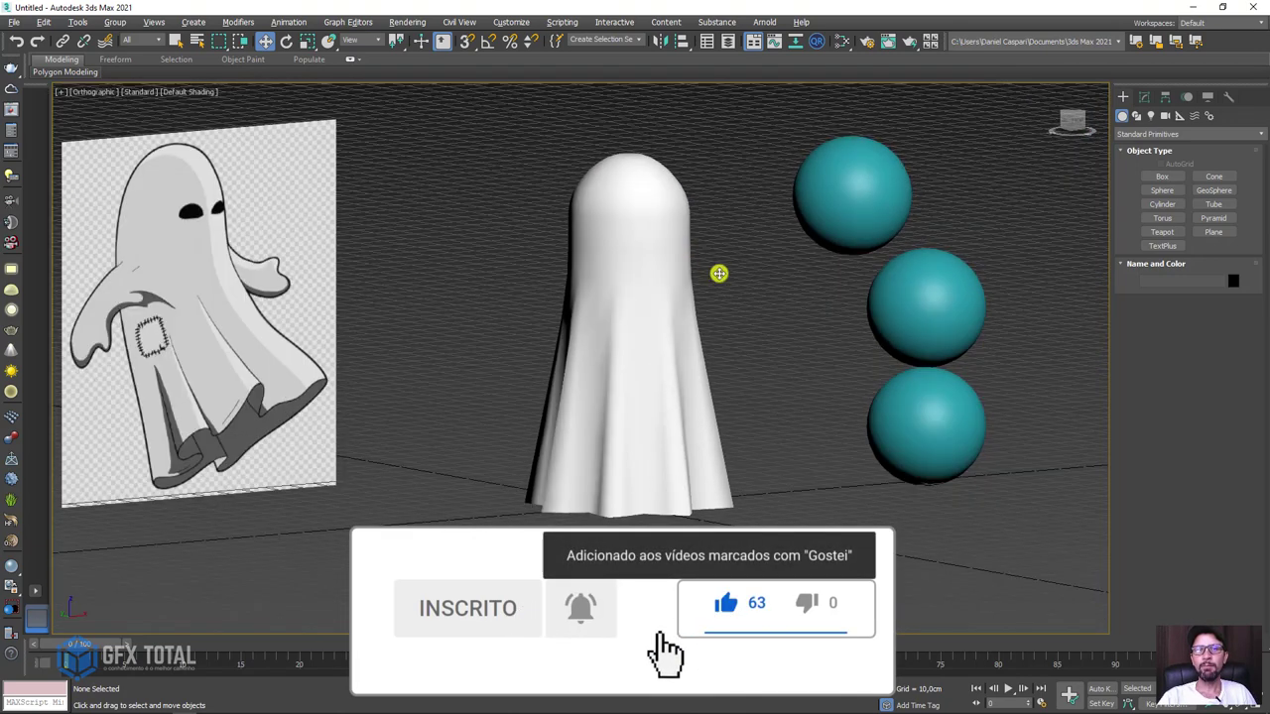
click(1143, 96)
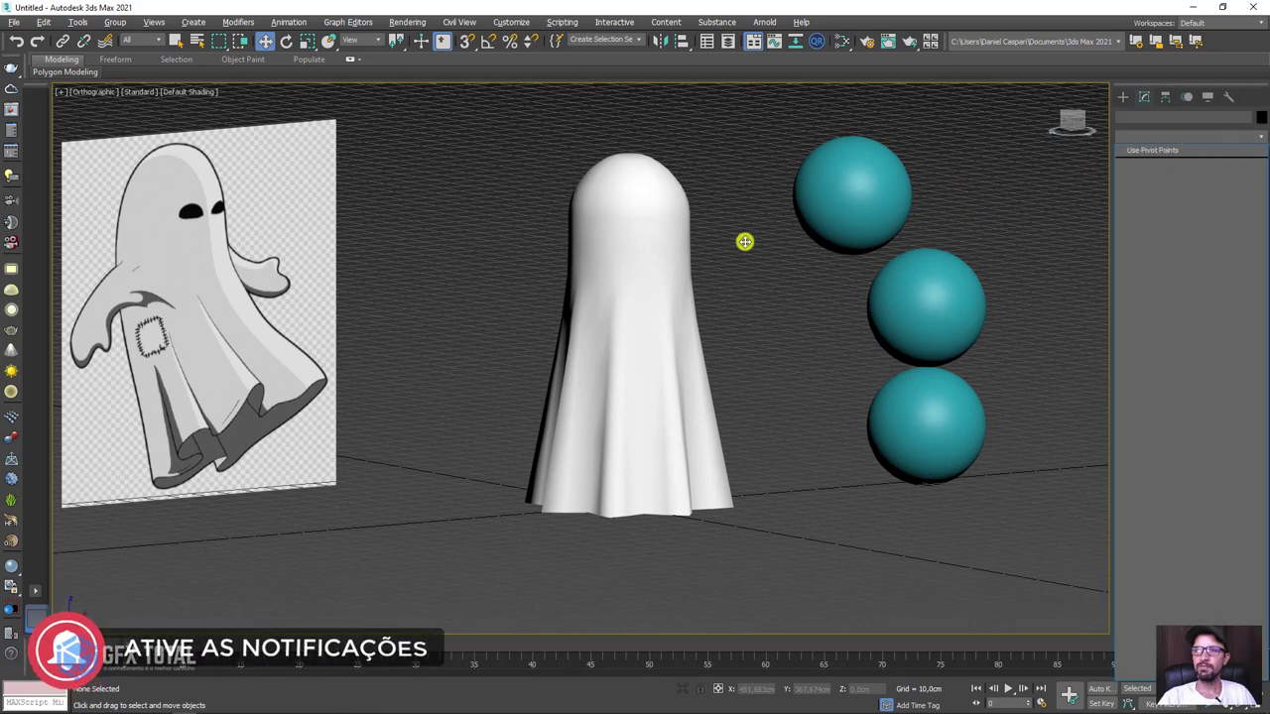
Select the ghost body and add an Unwrap UVW modifier from the Modifier List.
click(658, 232)
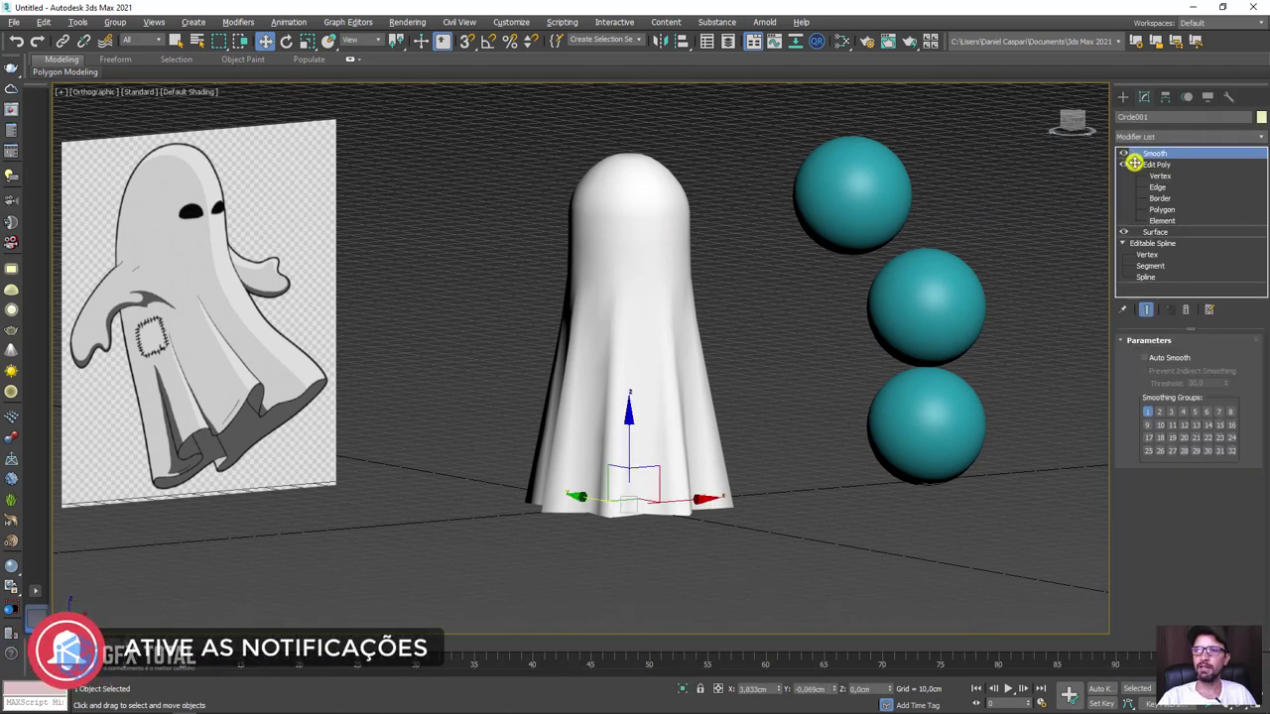
click(1260, 136)
scroll(1250, 397, down, 5)
scroll(1250, 514, down, 5)
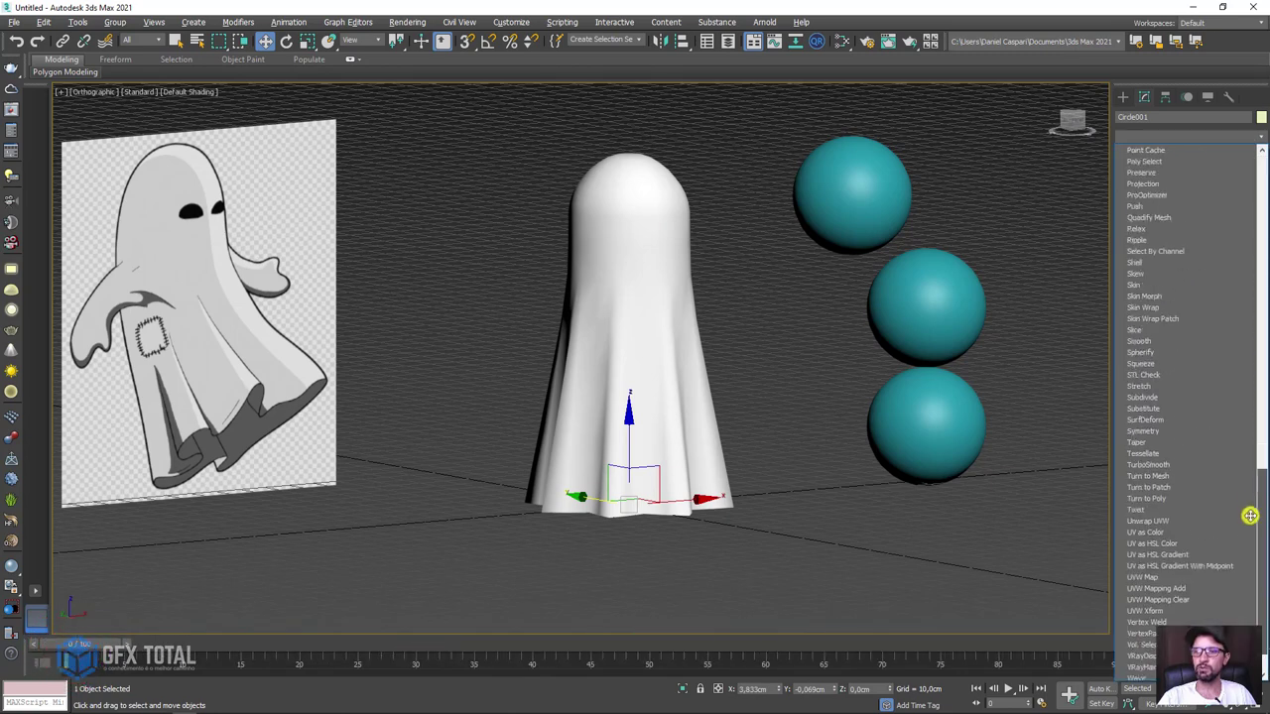
scroll(1247, 499, down, 1)
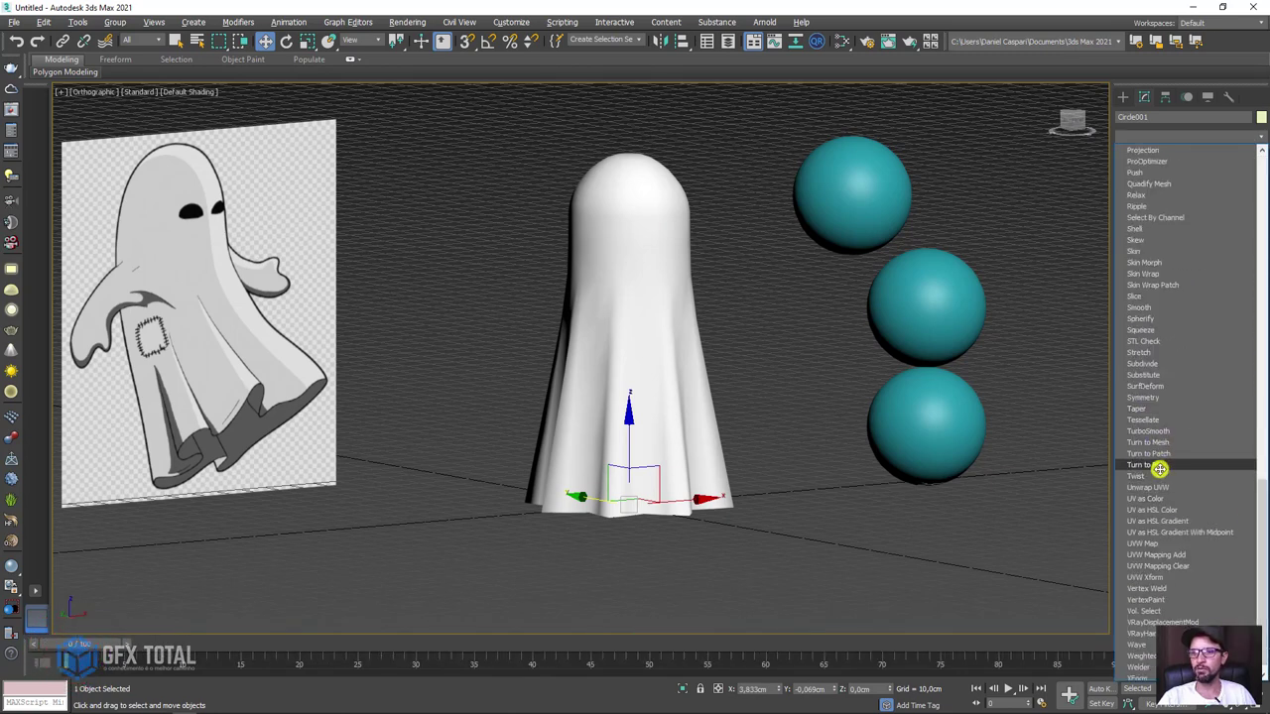
click(1161, 487)
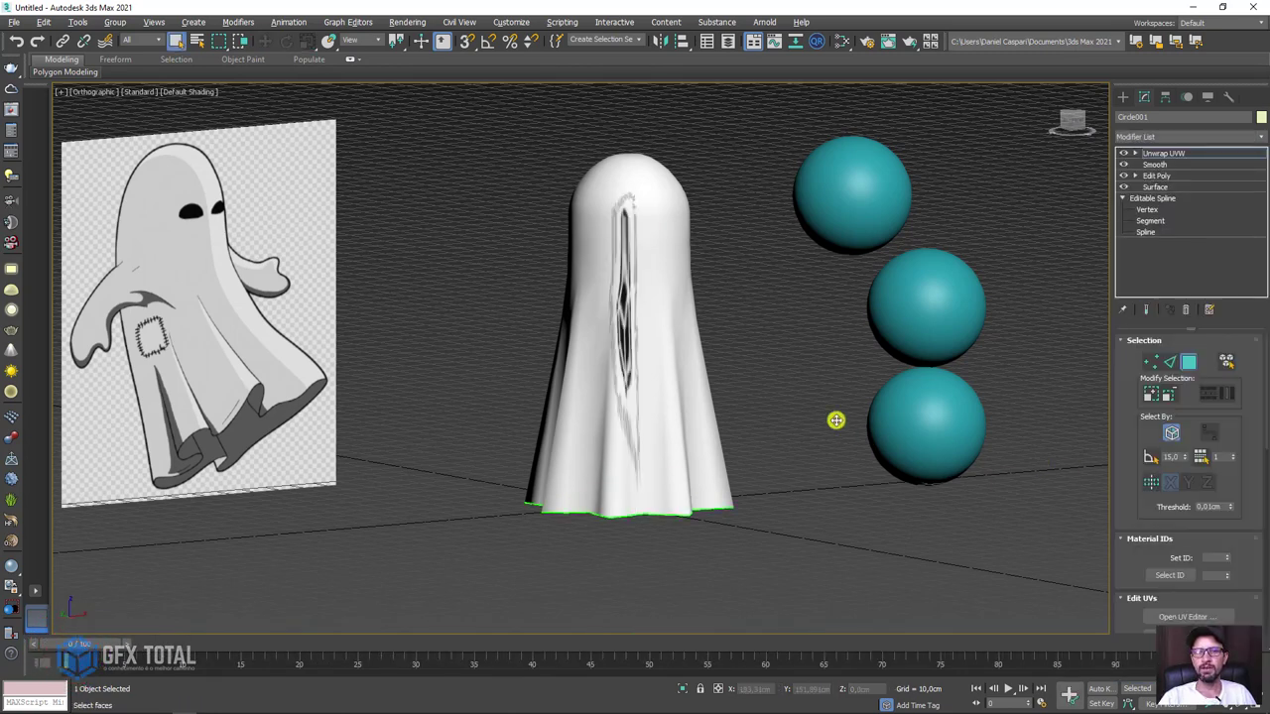
Orbit and zoom to view the ghost and reference image from the front.
scroll(606, 322, up, 3)
scroll(660, 327, up, 2)
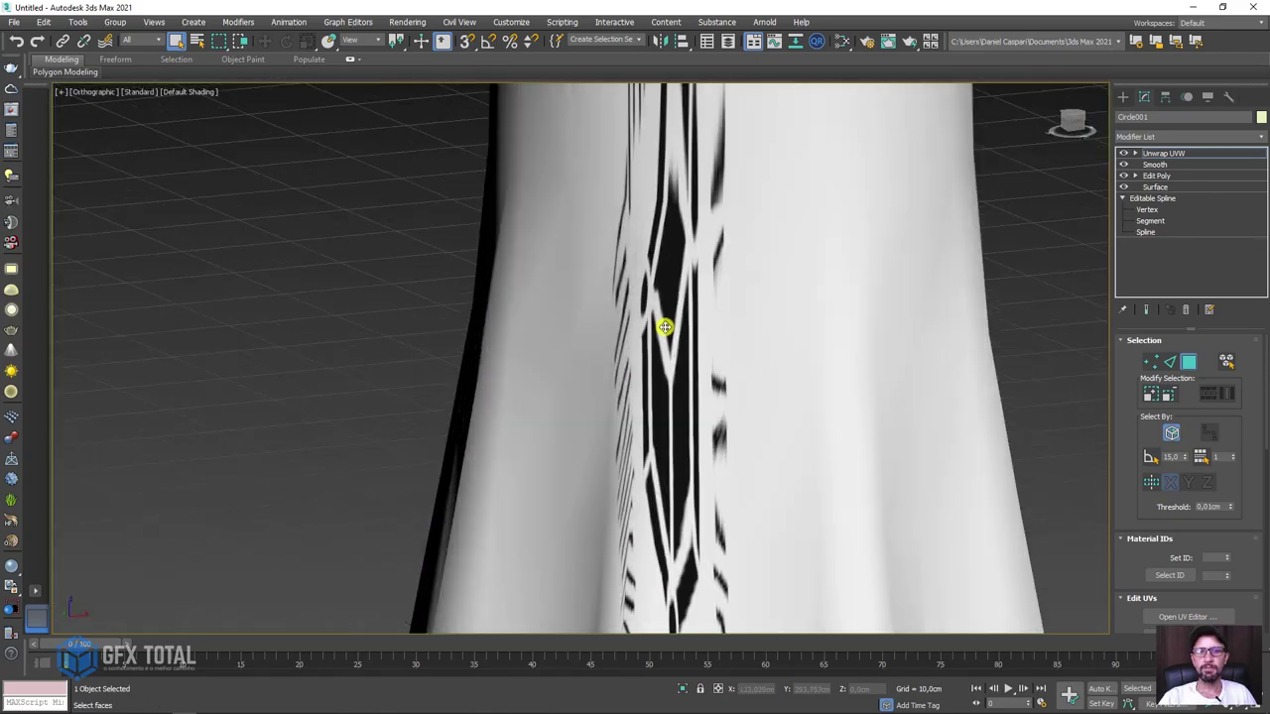
scroll(667, 340, down, 6)
mouse_move(667, 340)
alt+middle_down()
mouse_move(652, 354)
mouse_move(632, 321)
mouse_move(695, 377)
mouse_move(881, 73)
alt+middle_up()
mouse_move(813, 298)
alt+middle_down()
mouse_move(850, 365)
mouse_move(850, 331)
mouse_move(1173, 340)
alt+middle_up()
scroll(844, 363, up, 2)
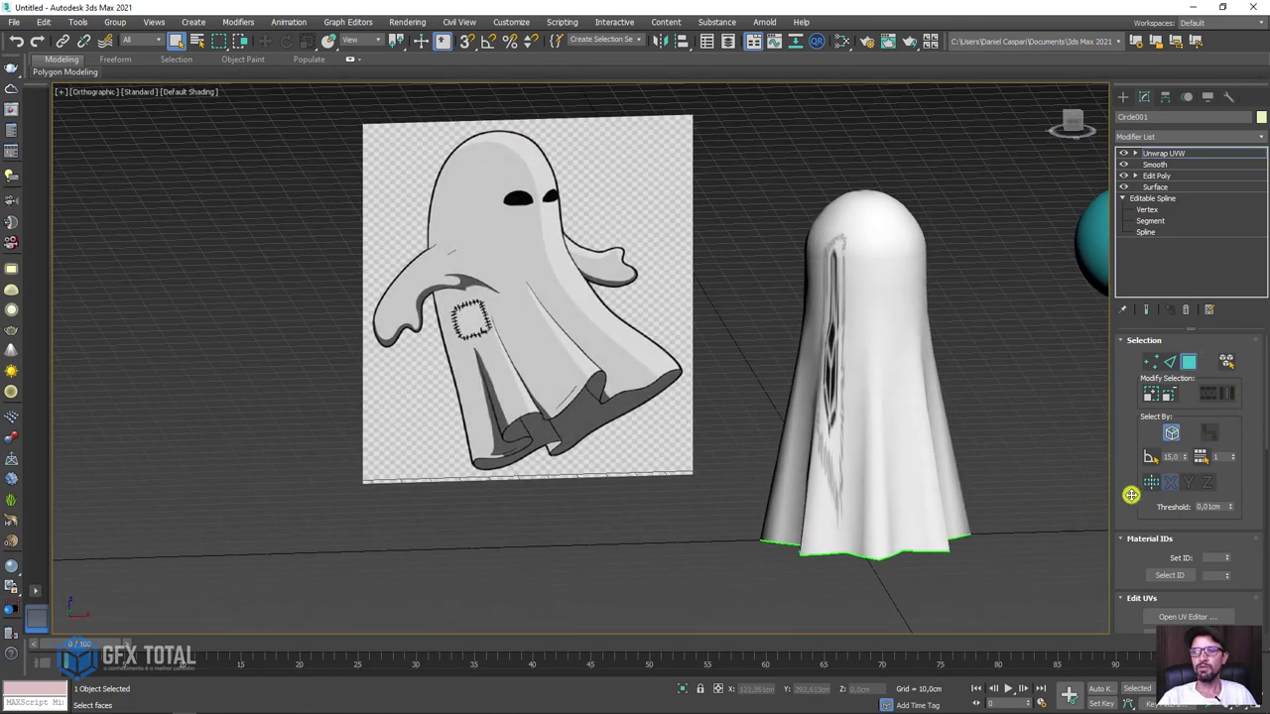
scroll(1131, 494, down, 2)
scroll(1190, 437, down, 3)
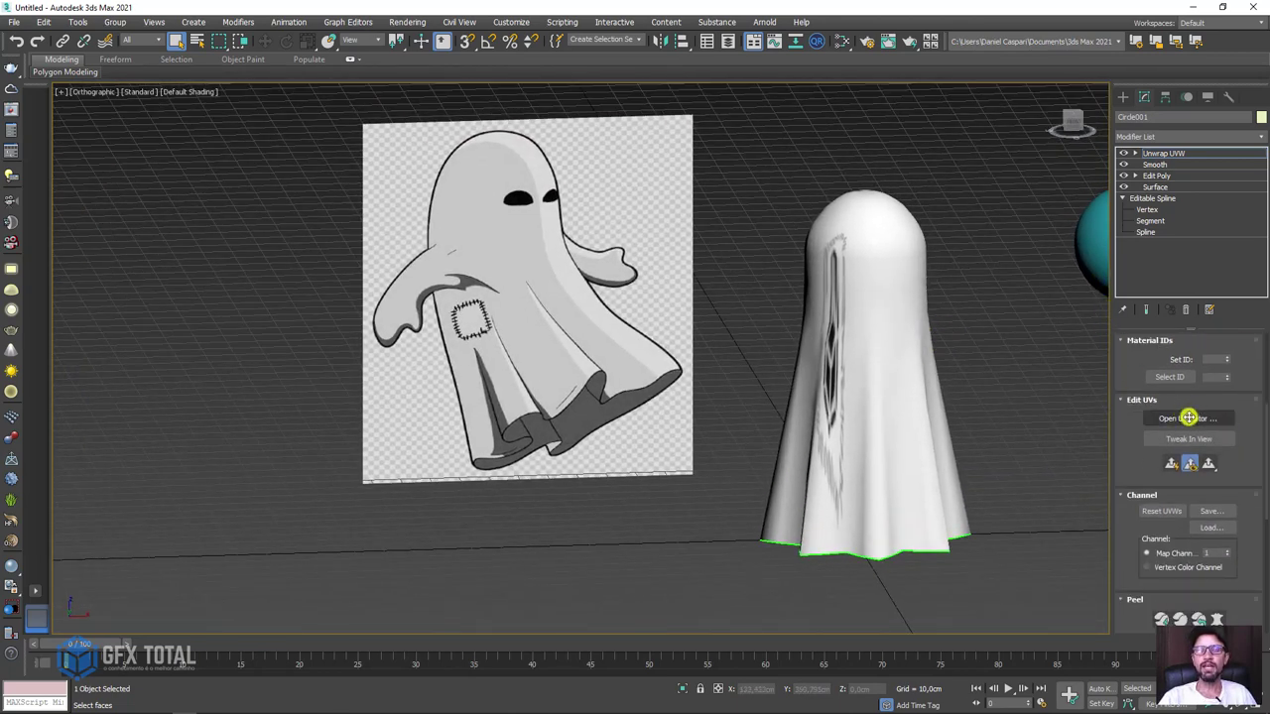
In the UV editor, select the lower half of the ghost's star-shaped UV faces.
click(1191, 419)
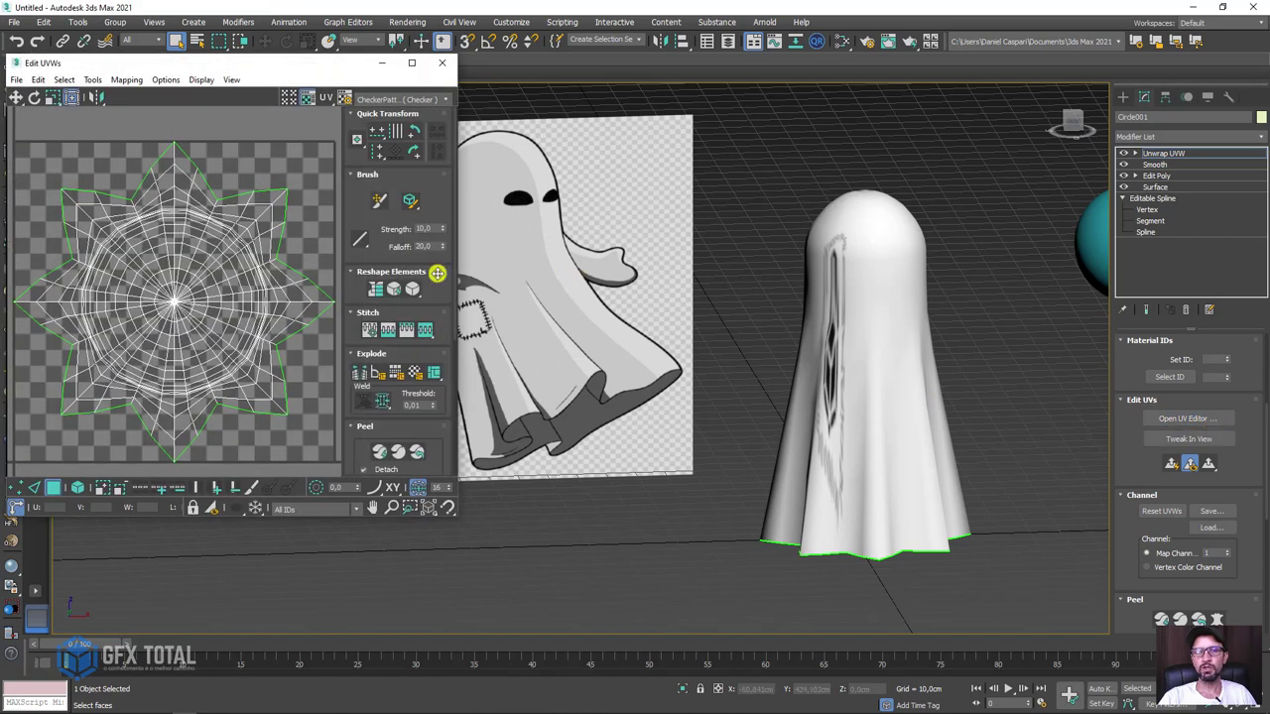
scroll(199, 261, down, 3)
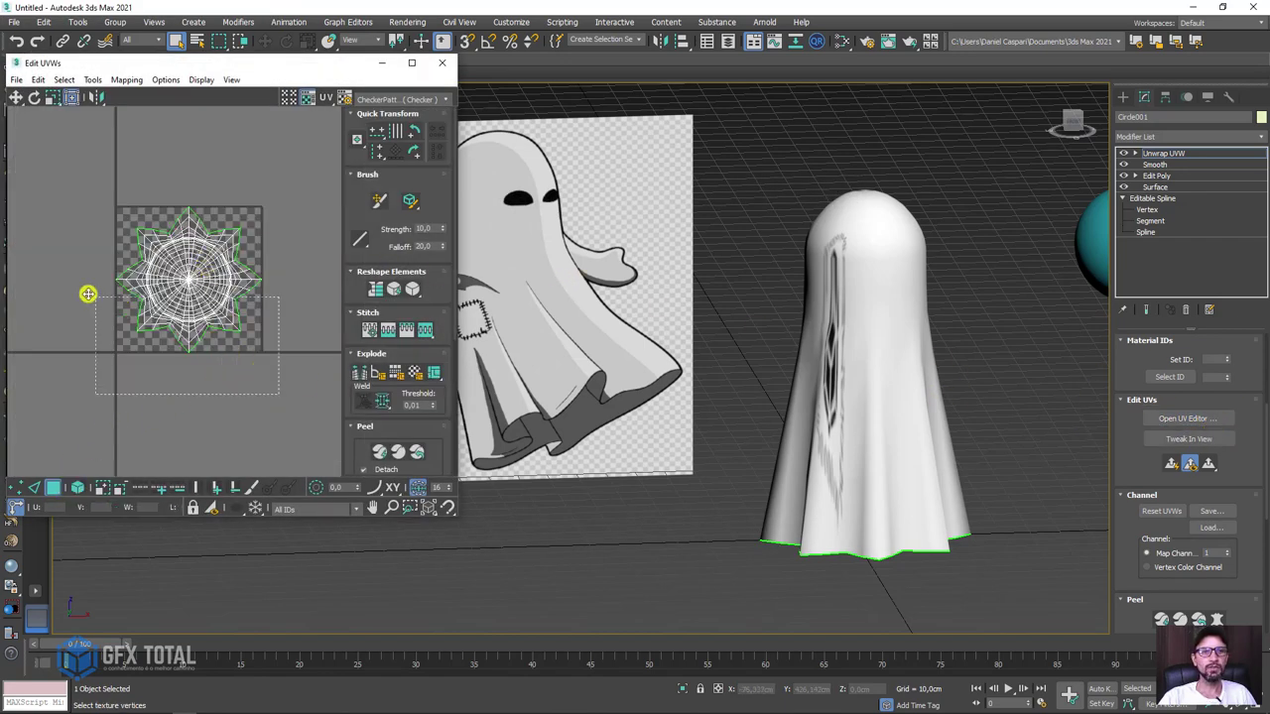
drag(70, 281, 69, 279)
scroll(189, 277, up, 2)
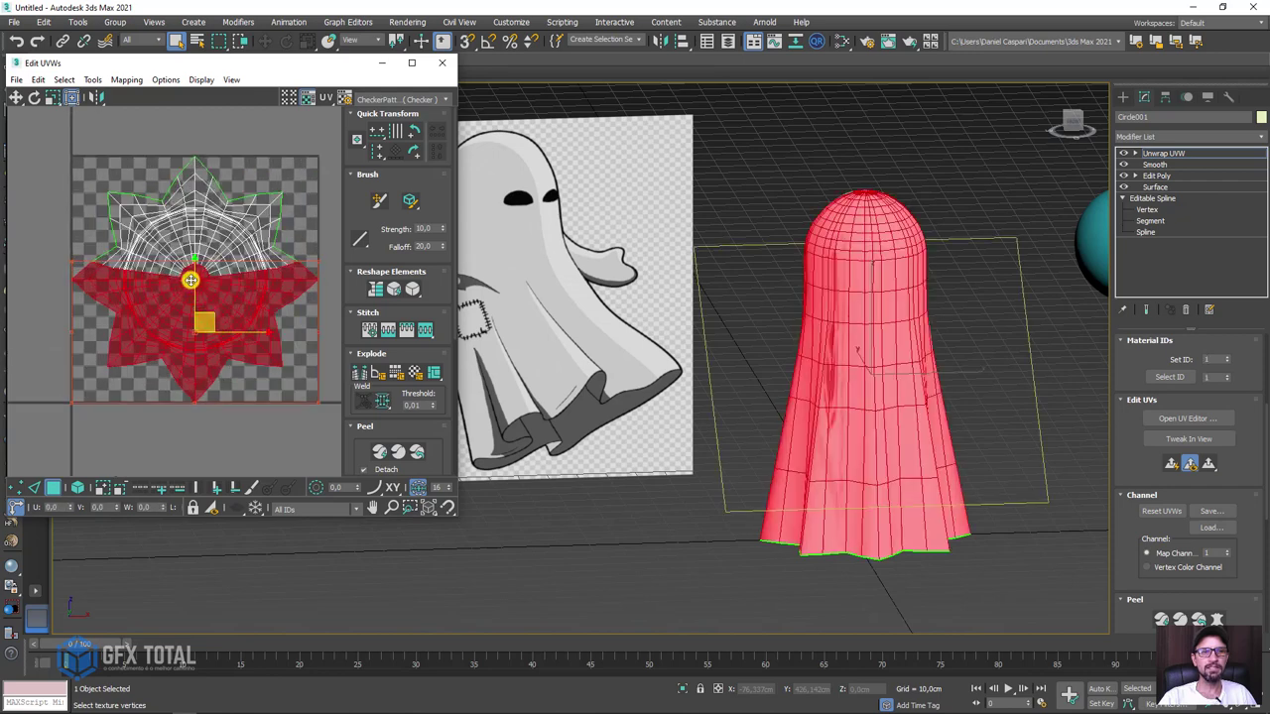
scroll(198, 261, up, 2)
scroll(148, 266, up, 2)
scroll(147, 266, down, 1)
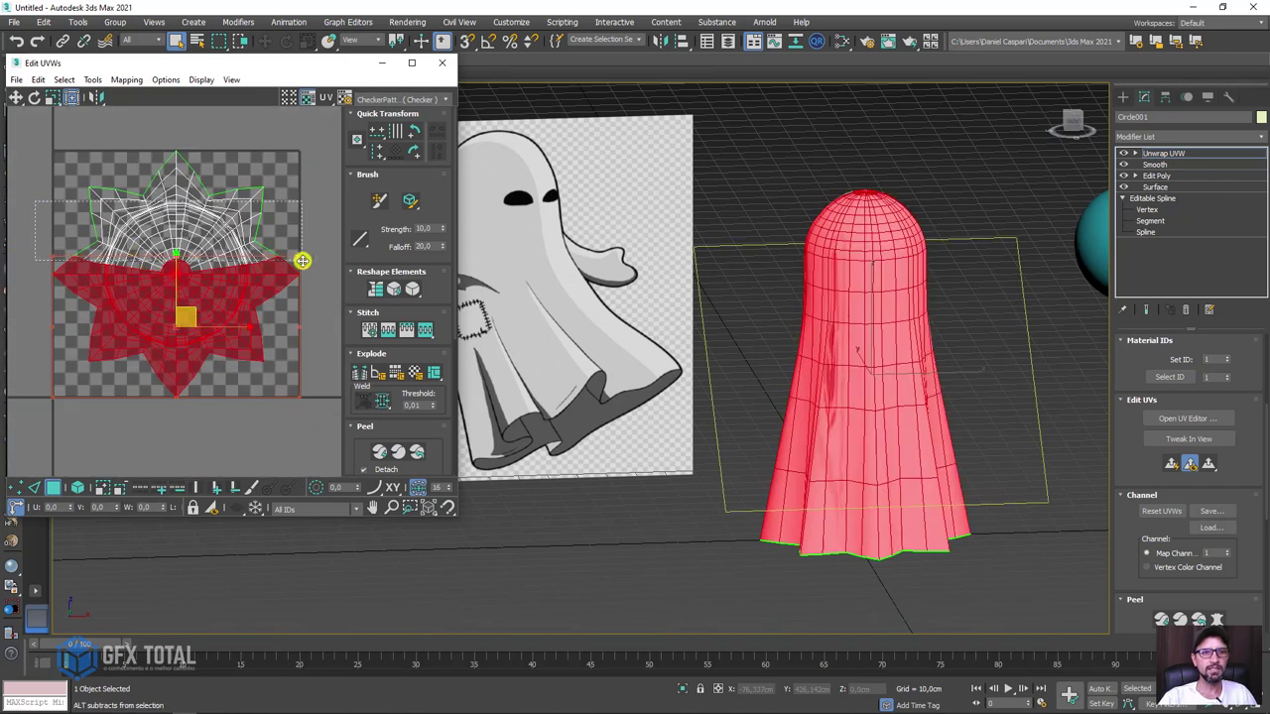
scroll(162, 264, up, 2)
scroll(149, 263, up, 1)
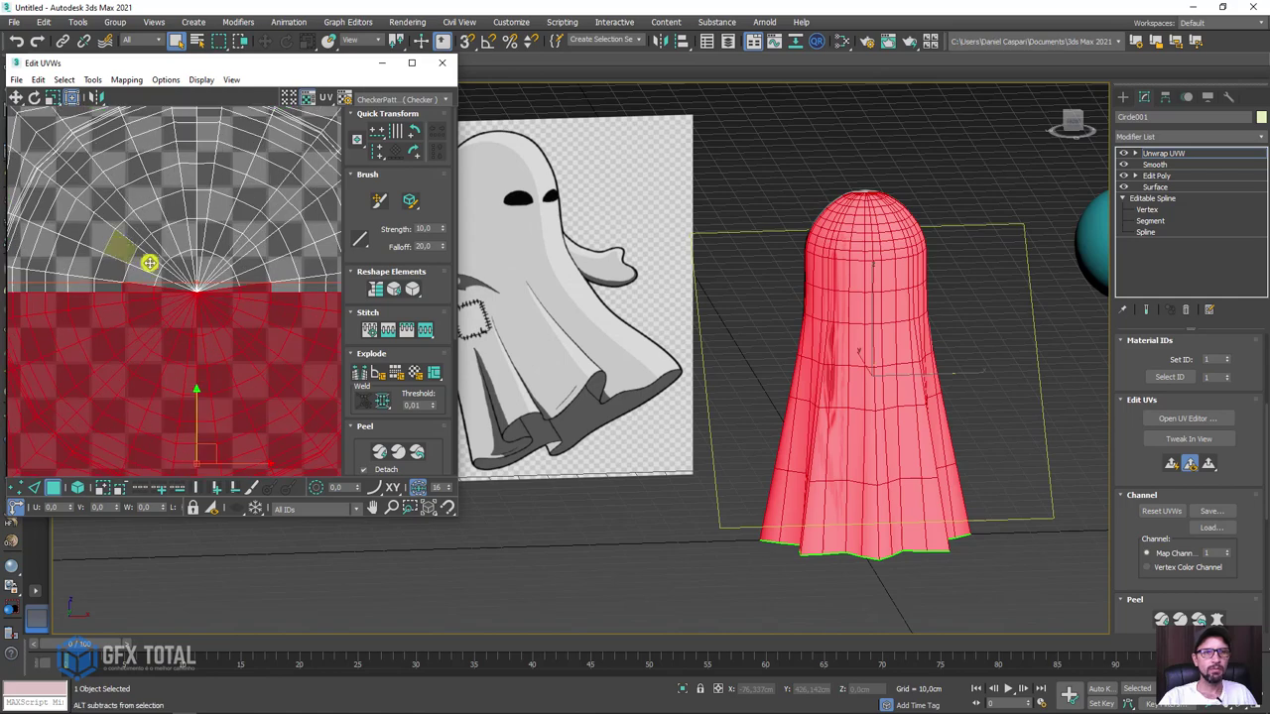
scroll(205, 284, up, 1)
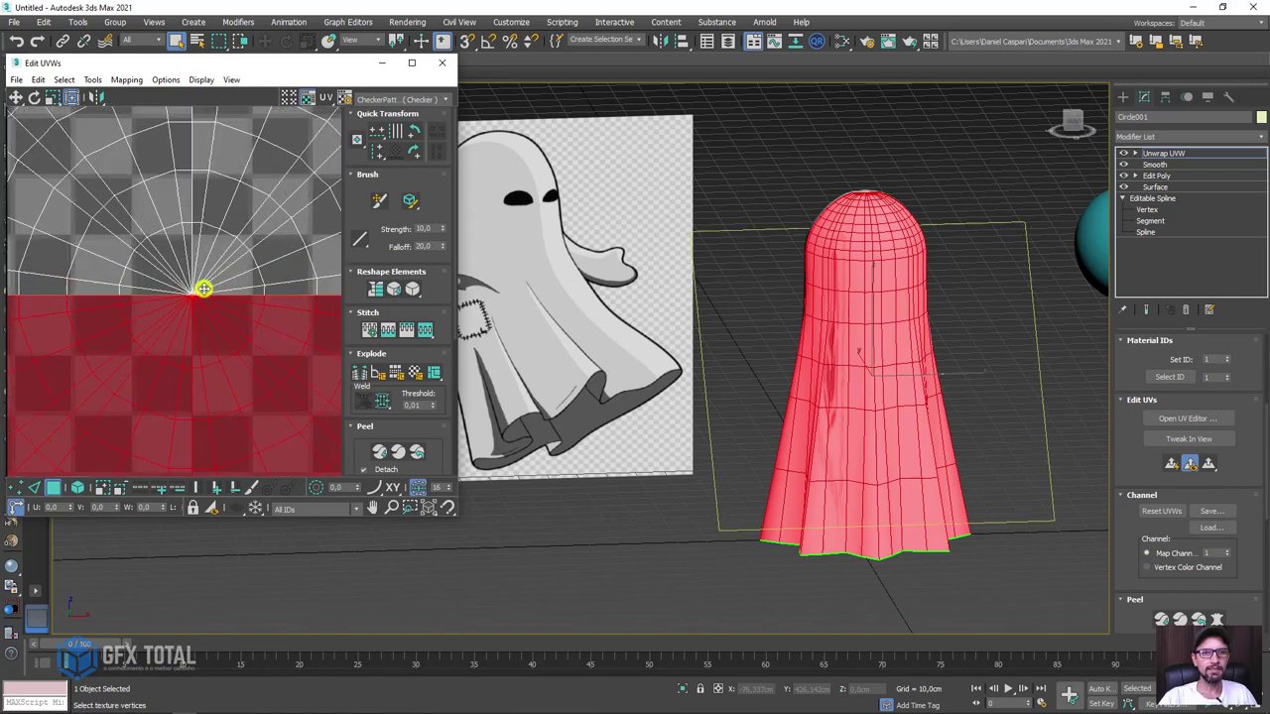
scroll(182, 289, up, 2)
scroll(208, 295, down, 2)
scroll(208, 295, down, 3)
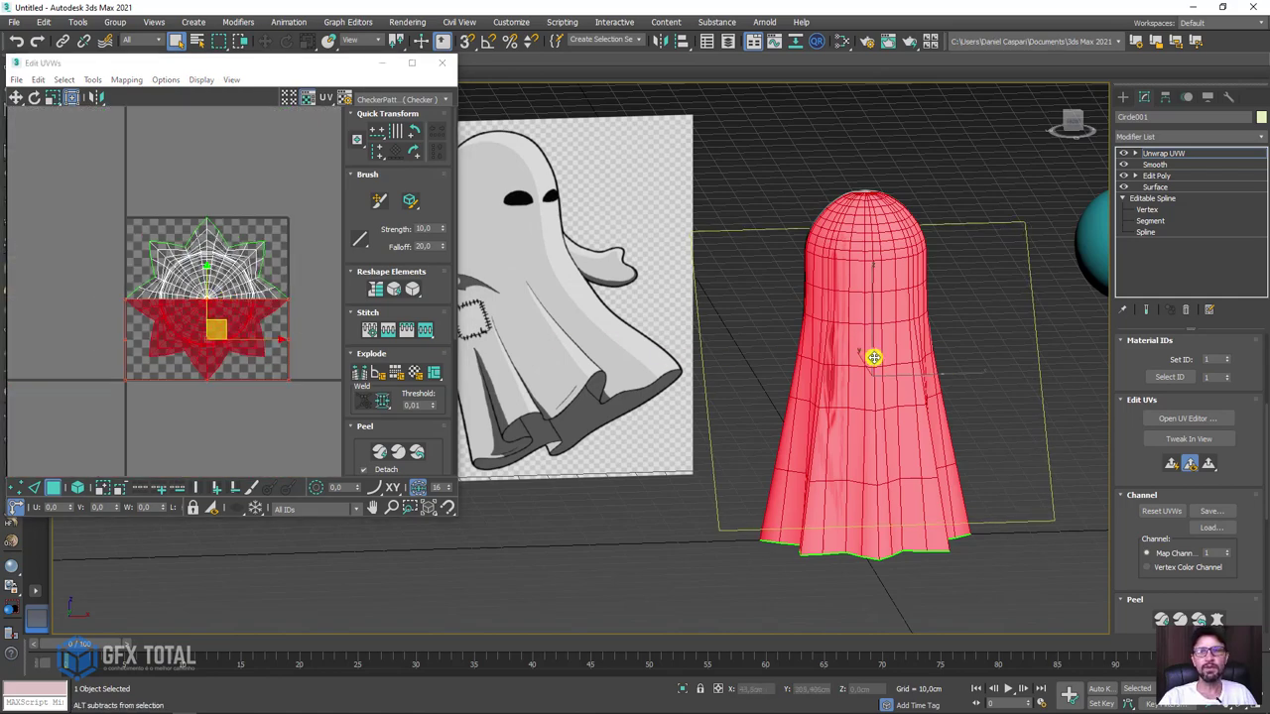
mouse_move(873, 360)
alt+middle_down()
mouse_move(996, 371)
mouse_move(952, 447)
mouse_move(798, 349)
mouse_move(844, 342)
alt+middle_up()
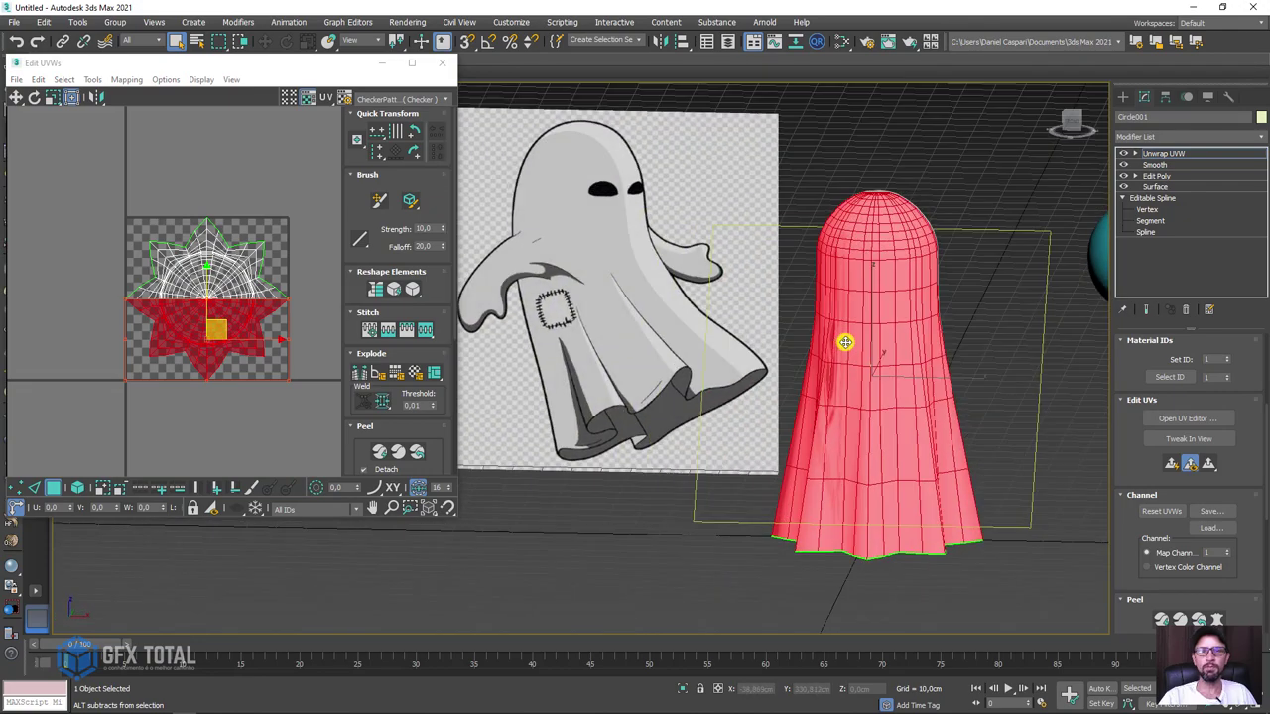
scroll(222, 324, down, 4)
Move the selected UV half to the right, beside the remaining island.
middle_drag(211, 289, 327, 289)
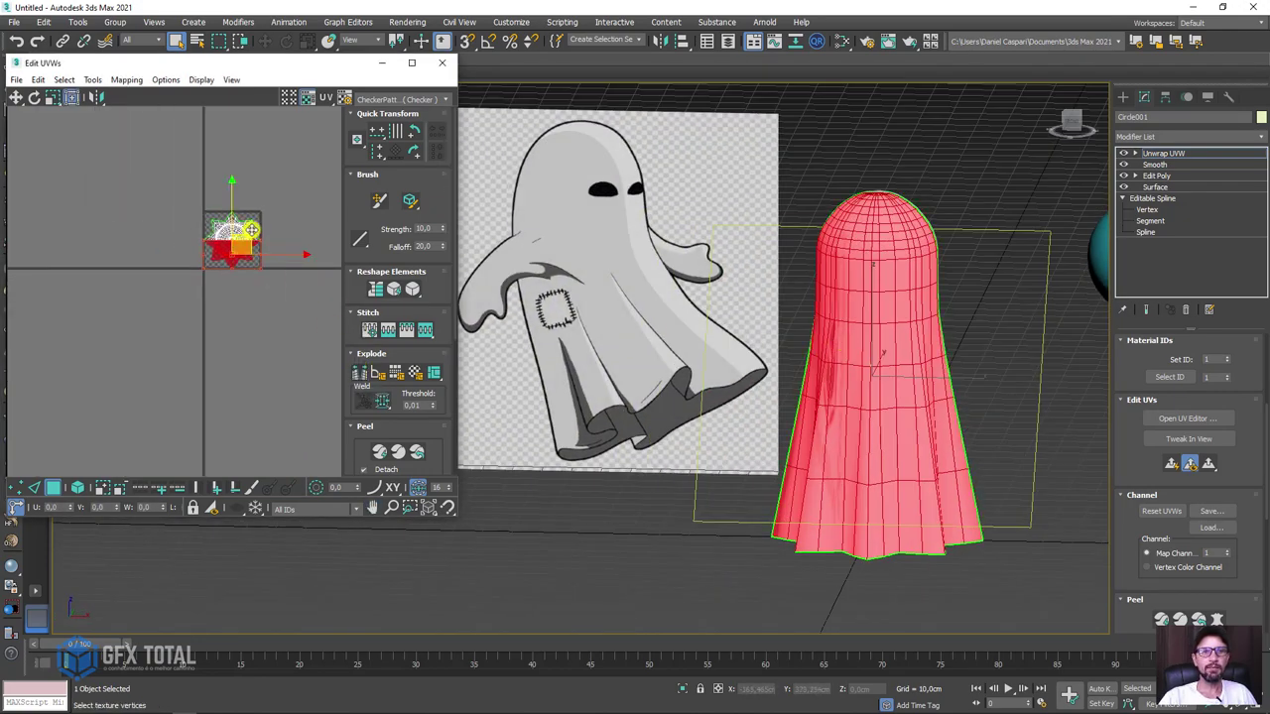
drag(246, 244, 298, 230)
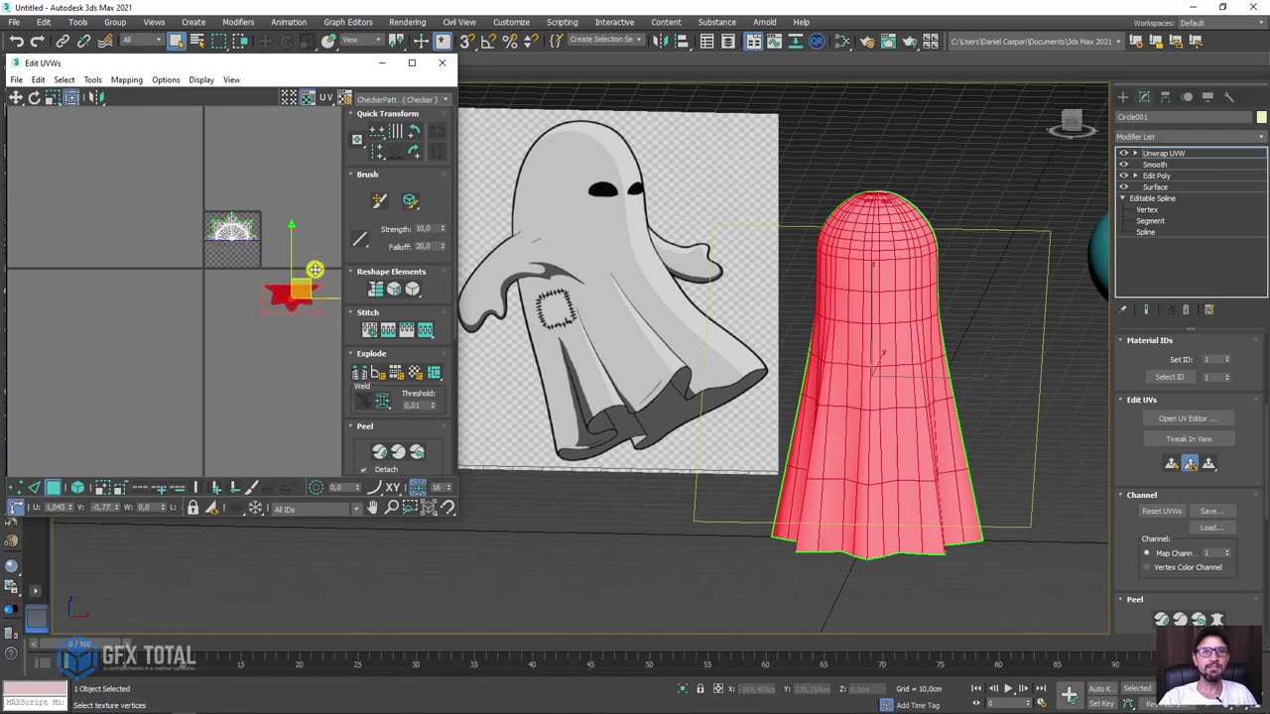
middle_drag(287, 228, 240, 277)
middle_drag(601, 312, 613, 316)
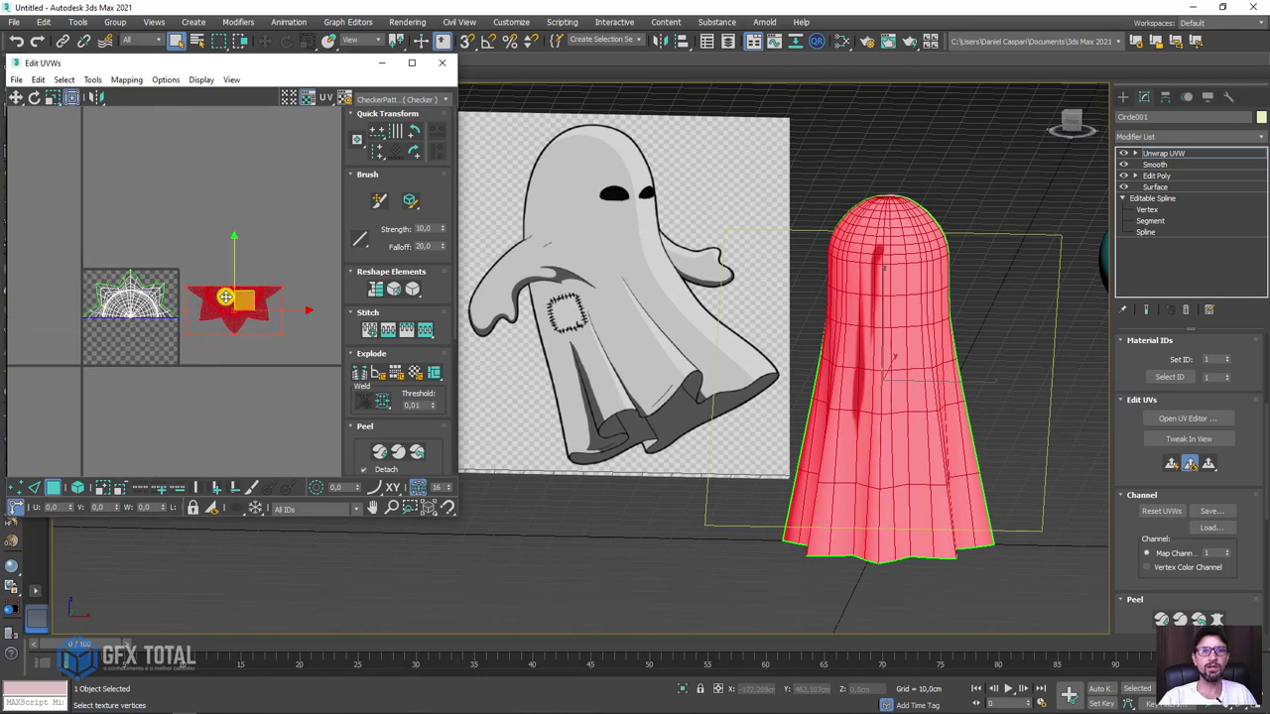
scroll(217, 302, up, 3)
scroll(218, 302, up, 2)
alt+middle_drag(819, 387, 836, 399)
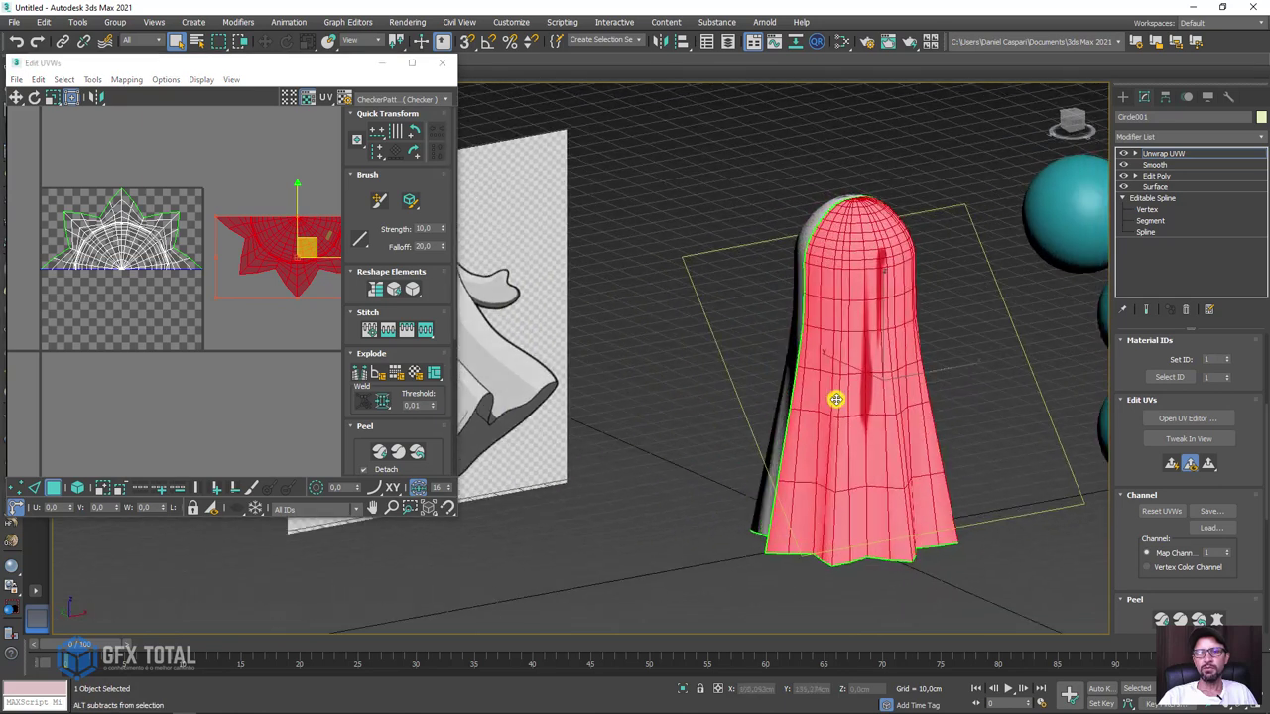
drag(358, 432, 357, 327)
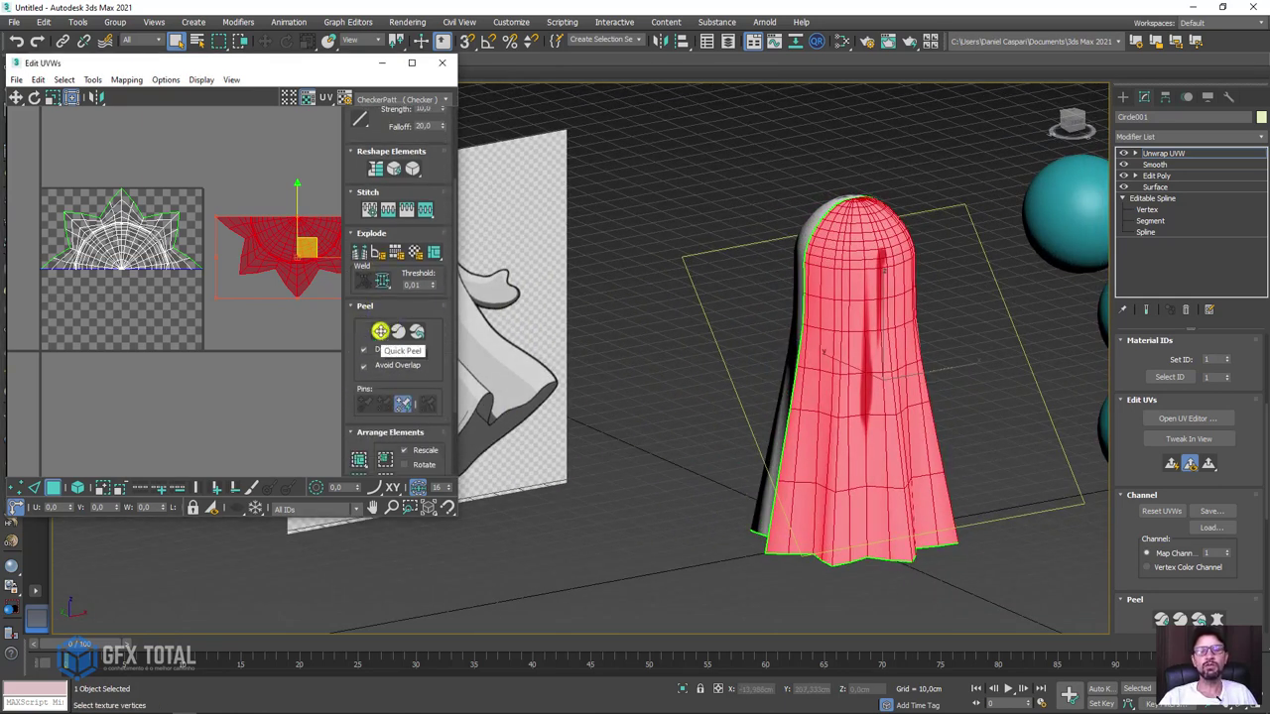
Quick Peel each UV half into a flat shell and move the shells apart.
click(380, 331)
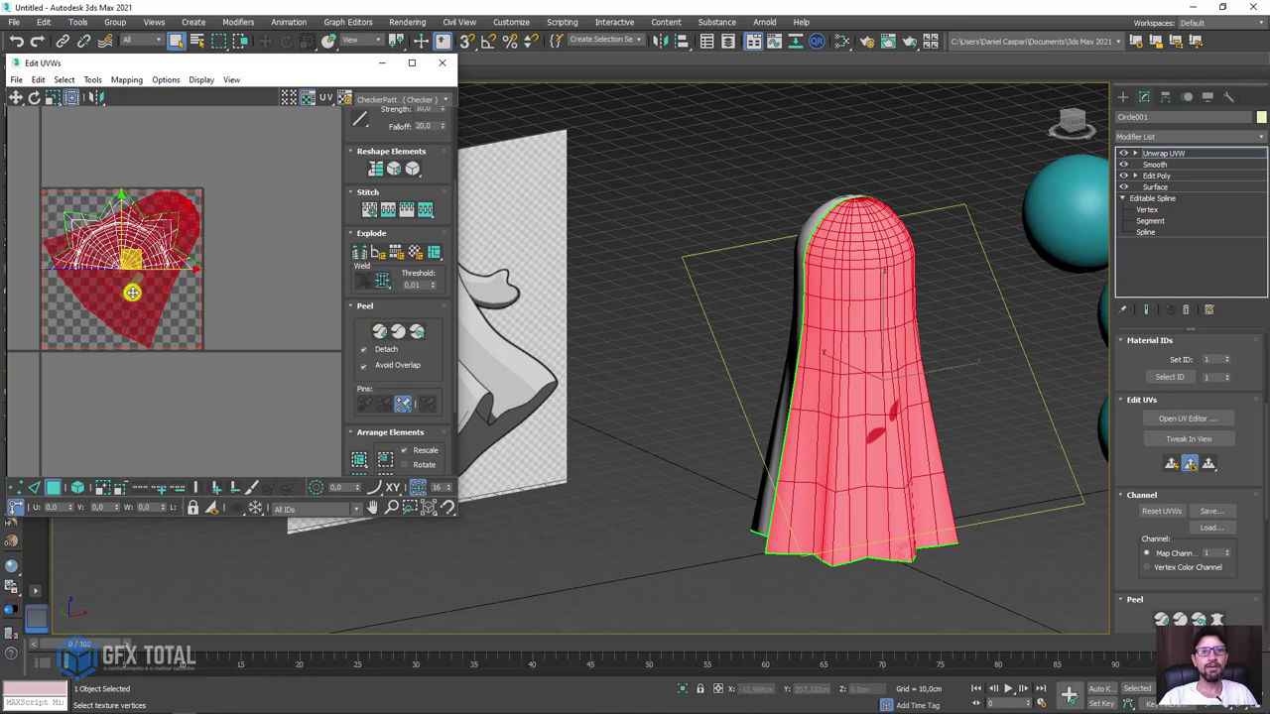
drag(132, 292, 263, 374)
click(84, 280)
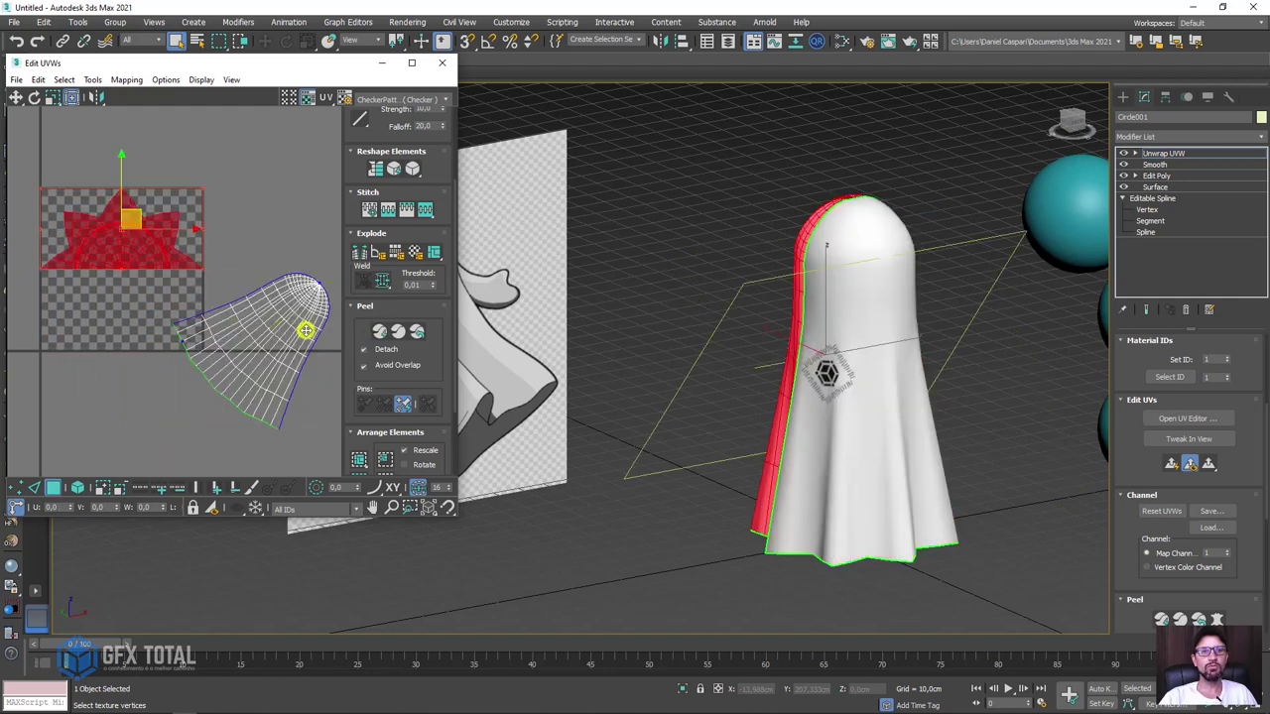
mouse_move(749, 339)
alt+middle_down()
mouse_move(850, 368)
mouse_move(524, 364)
alt+middle_up()
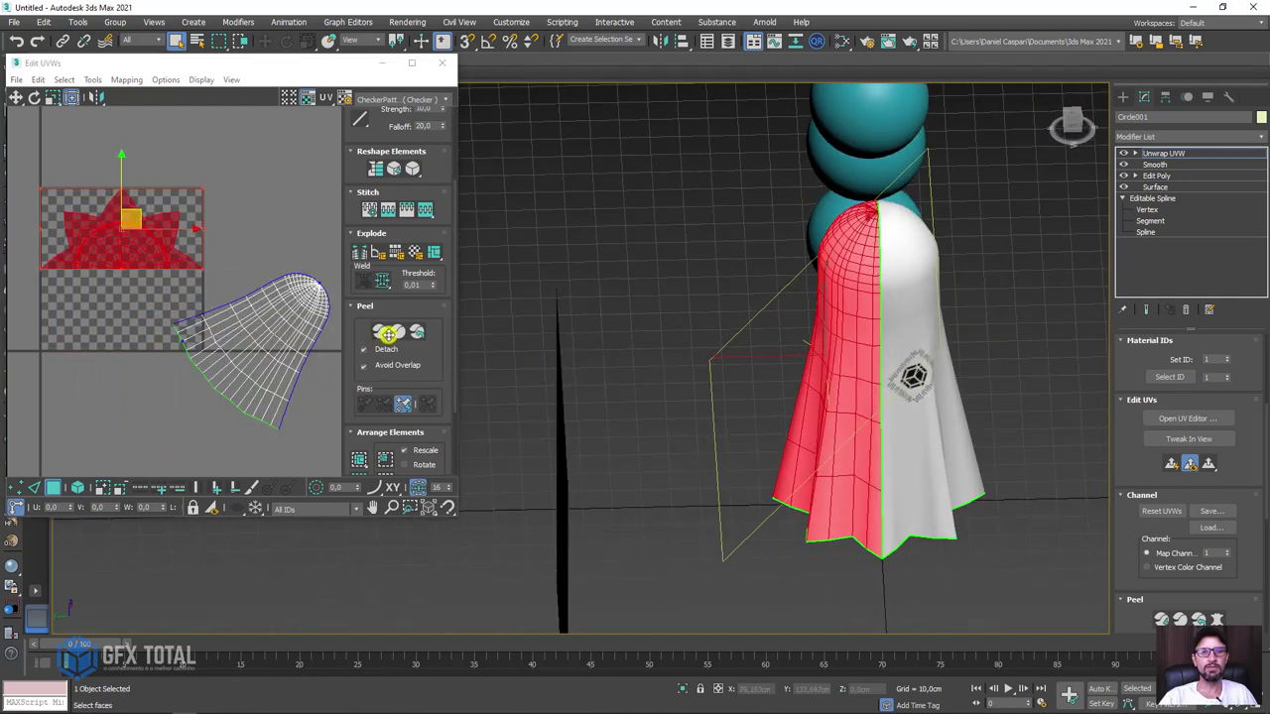
click(388, 335)
drag(85, 297, 224, 165)
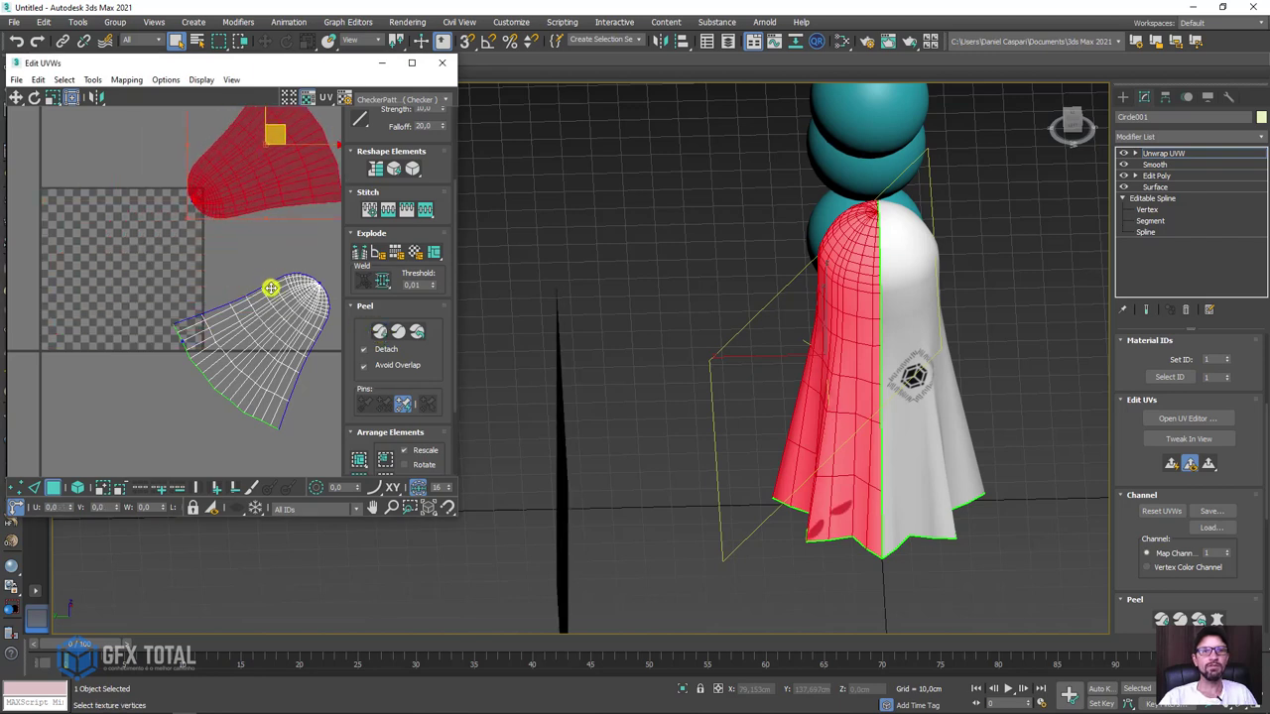
scroll(241, 275, up, 2)
scroll(226, 338, down, 4)
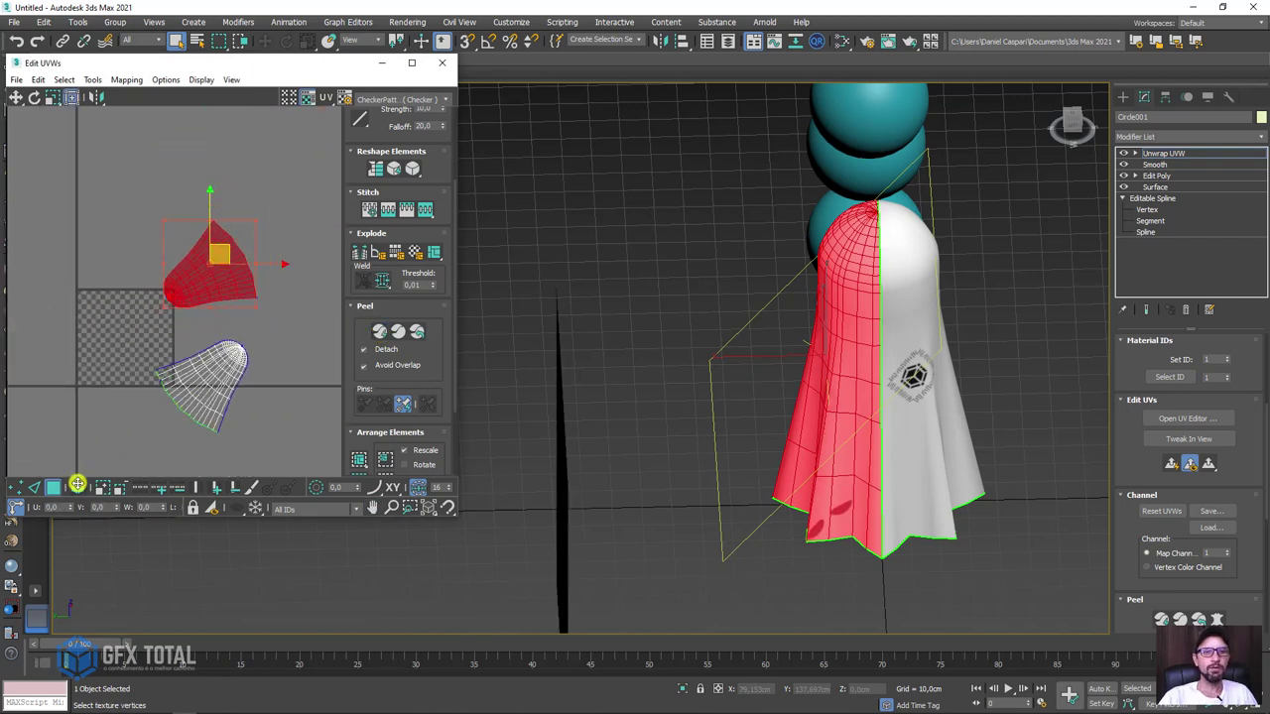
Rotate the lower and upper UV shells upright.
click(203, 392)
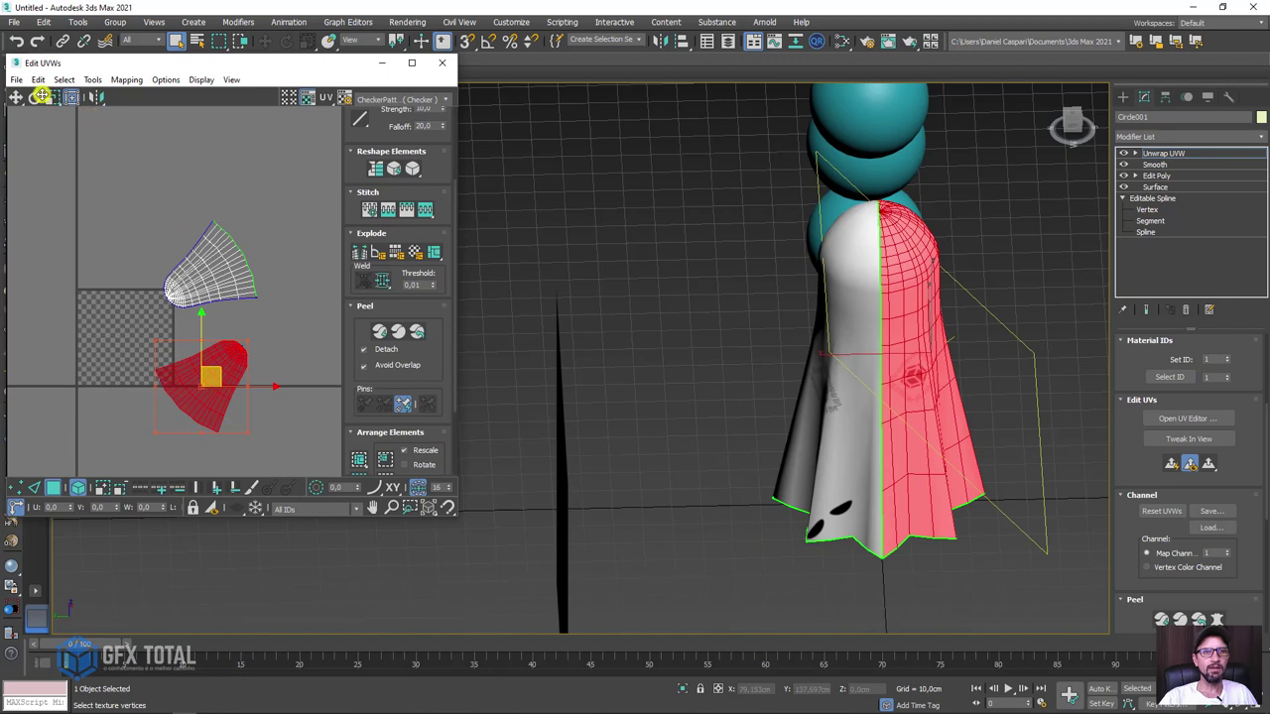
drag(212, 405, 235, 401)
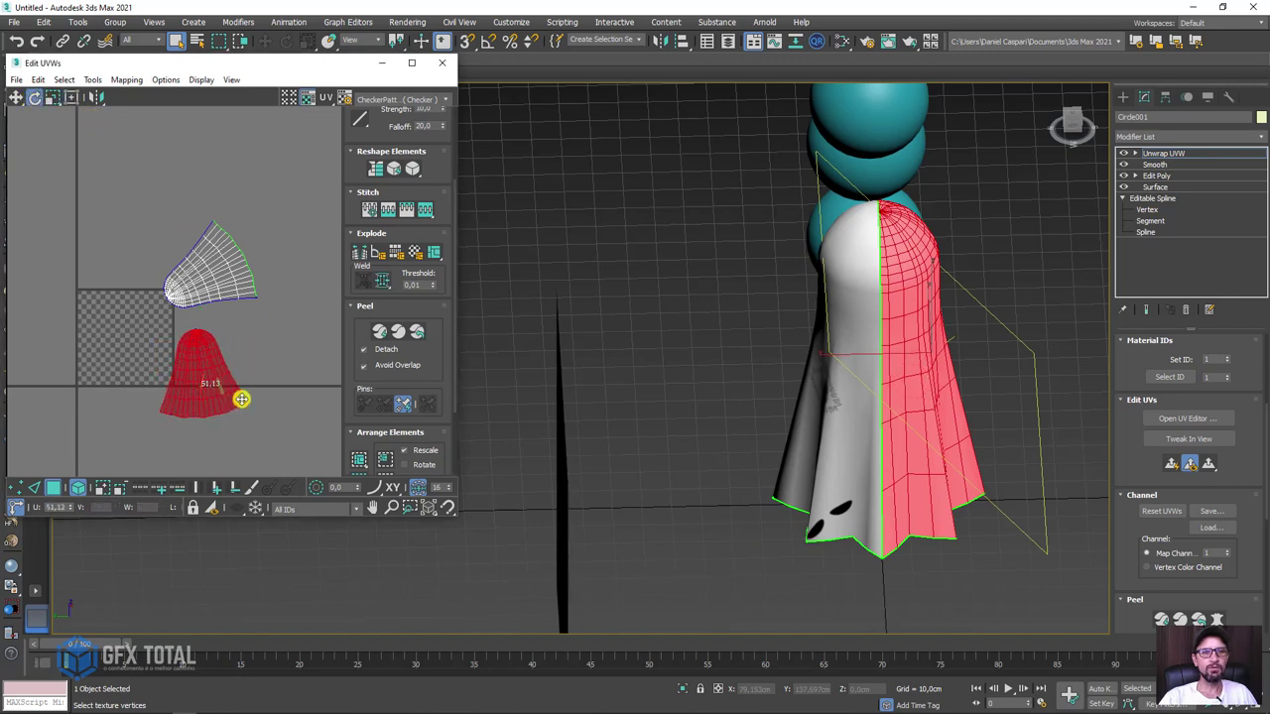
click(230, 273)
drag(264, 283, 171, 300)
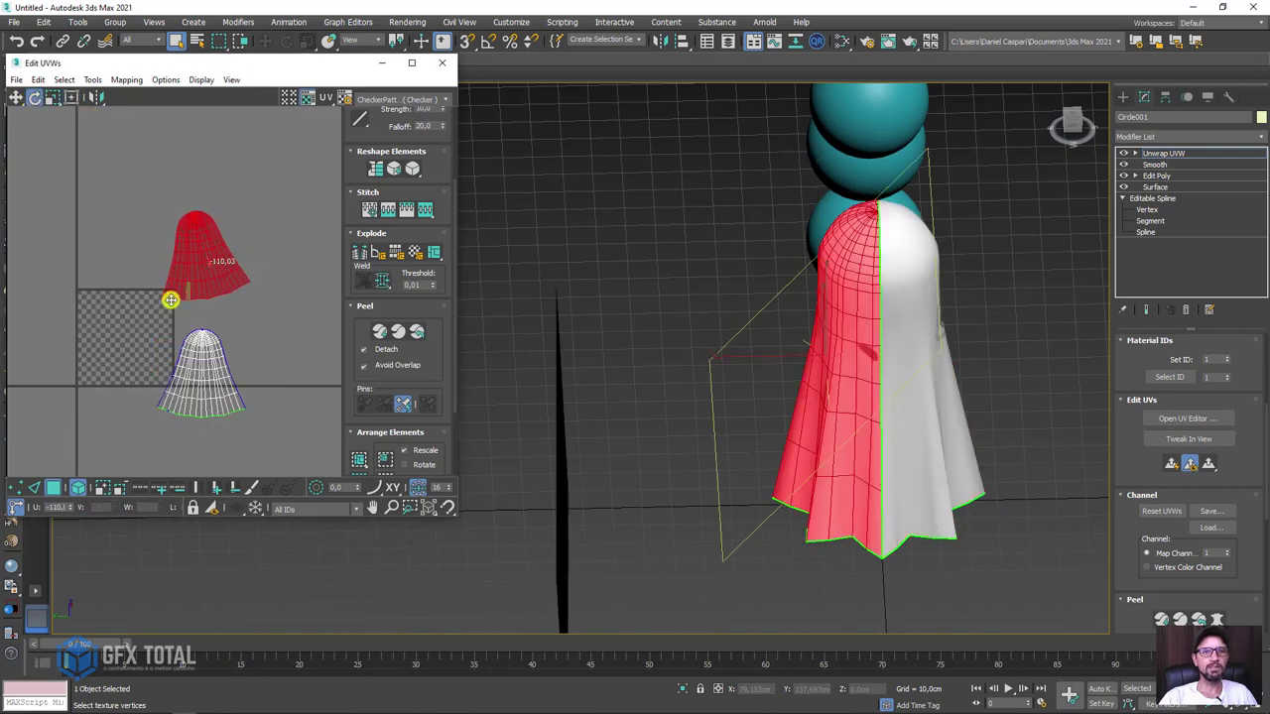
Switch the UV editor background from CheckerPattern to the Map #2 ghost texture.
click(385, 99)
click(392, 130)
scroll(169, 295, up, 3)
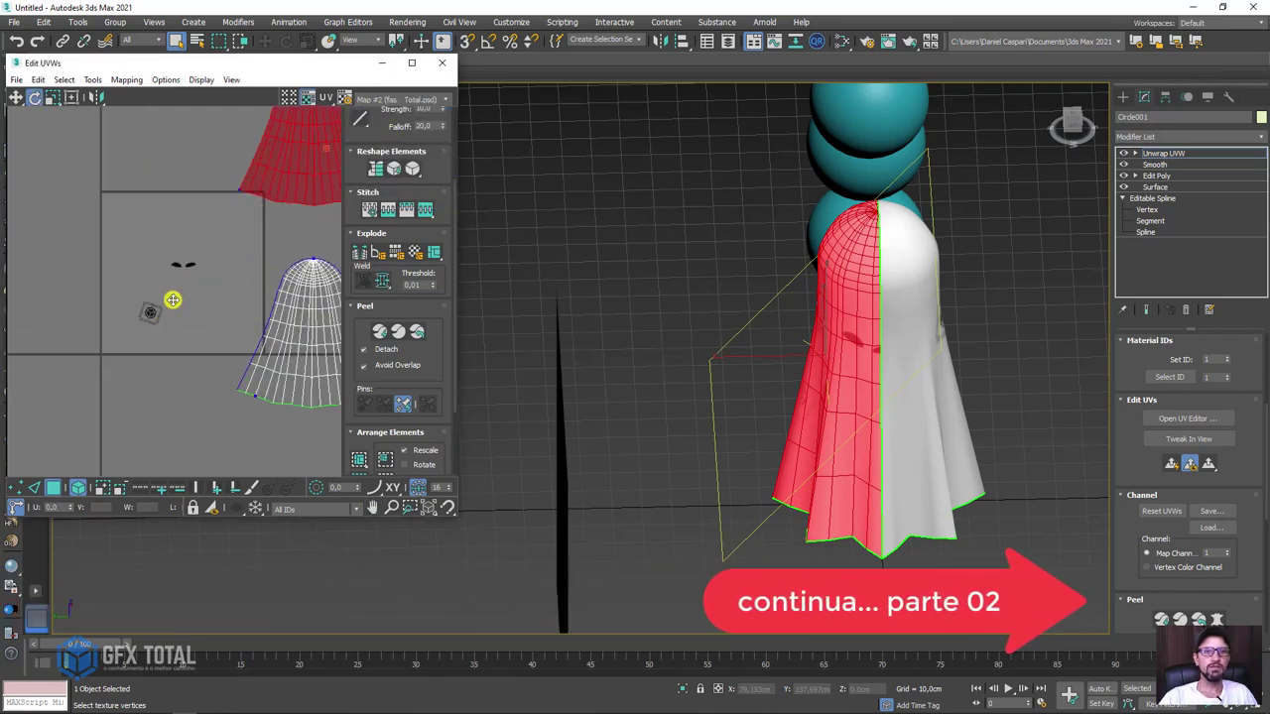
scroll(117, 231, up, 2)
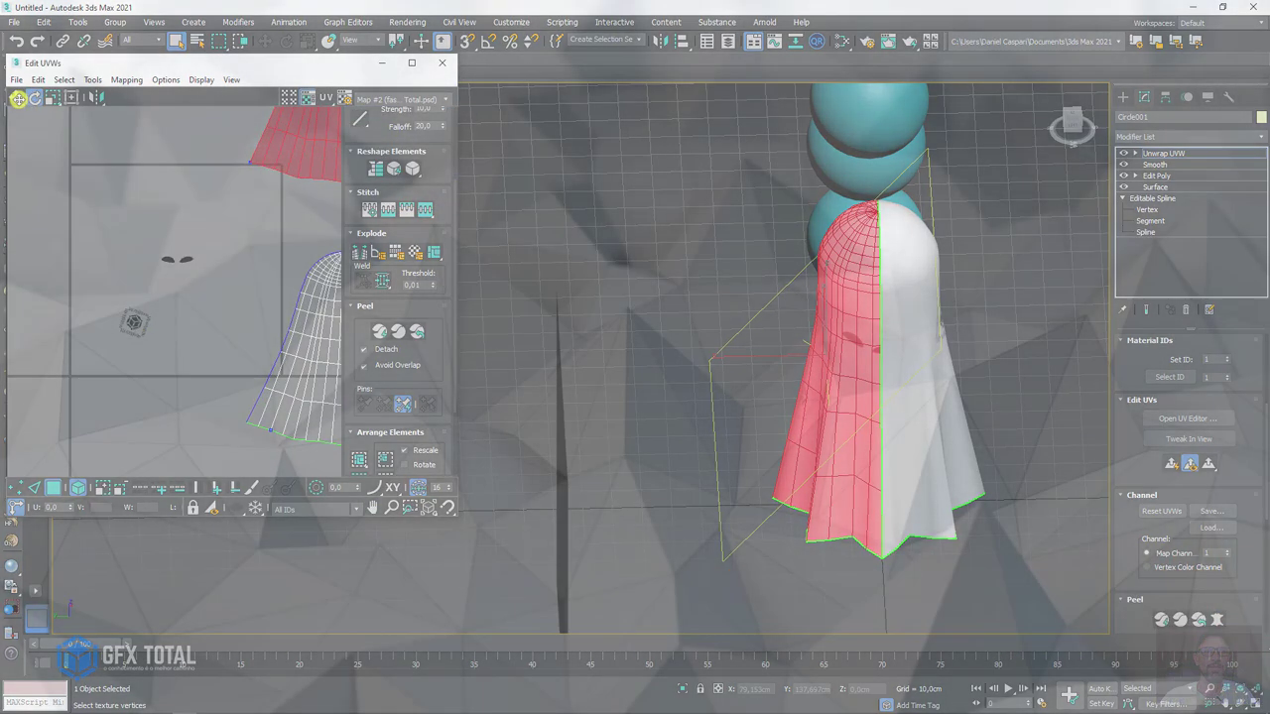